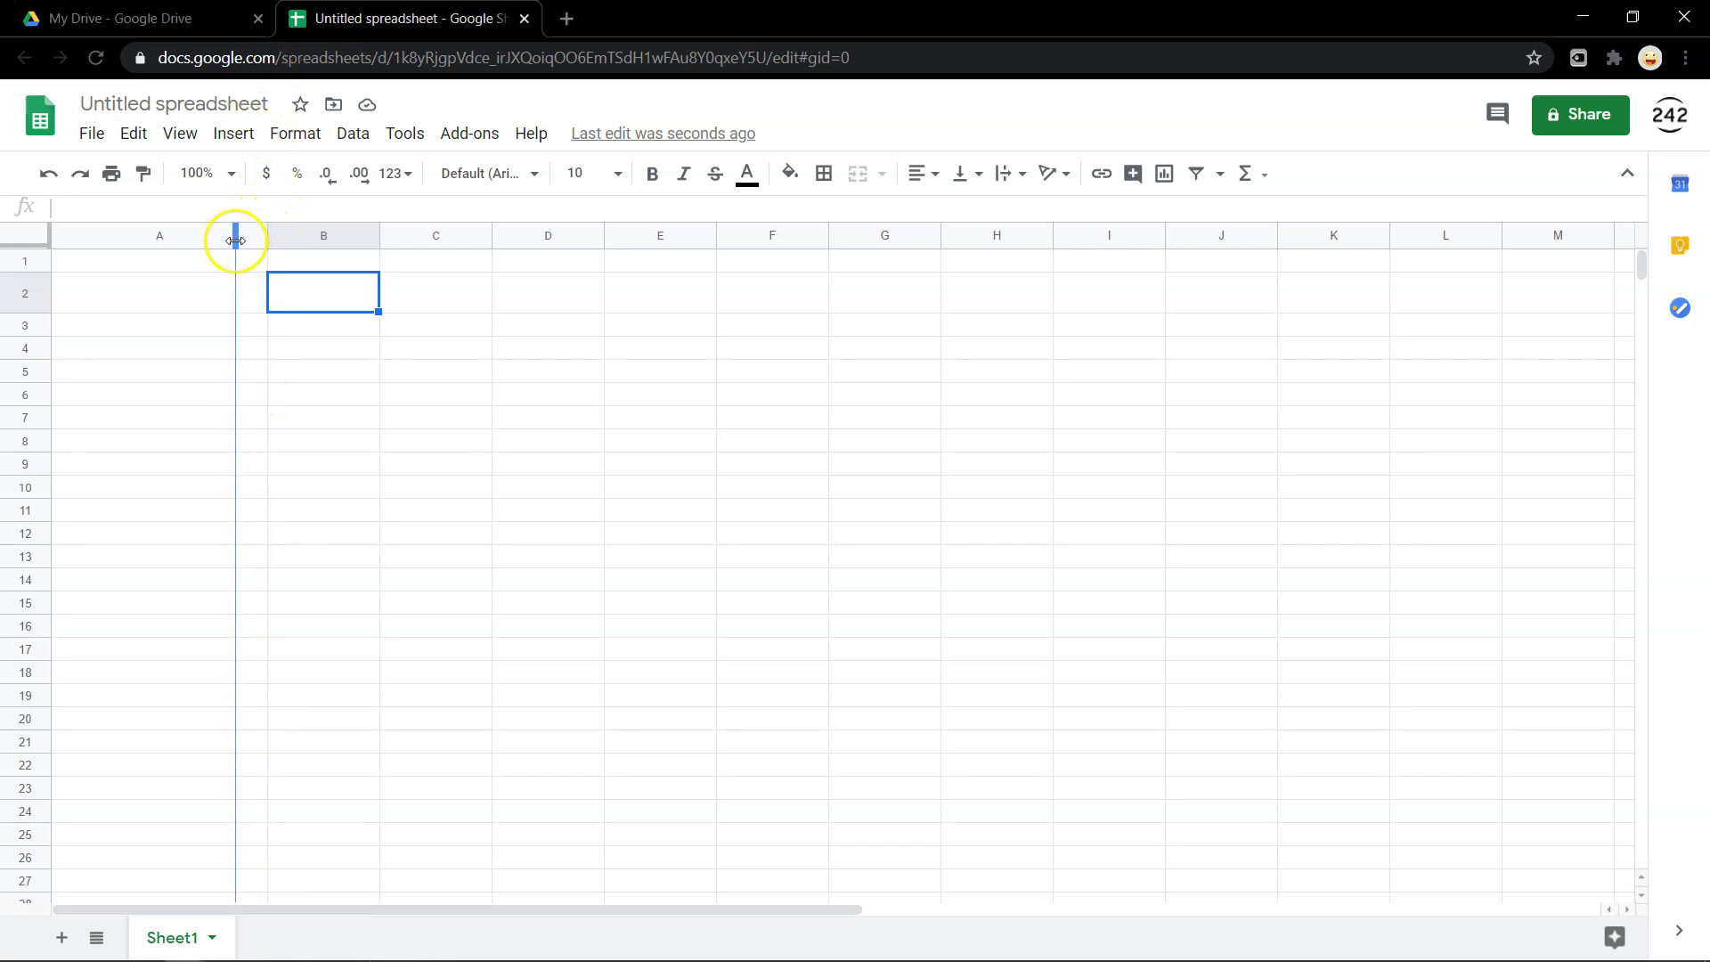
Enter 'Column 1' in B2 and fill it across to 'Column 6' in G2
left_click(291, 369)
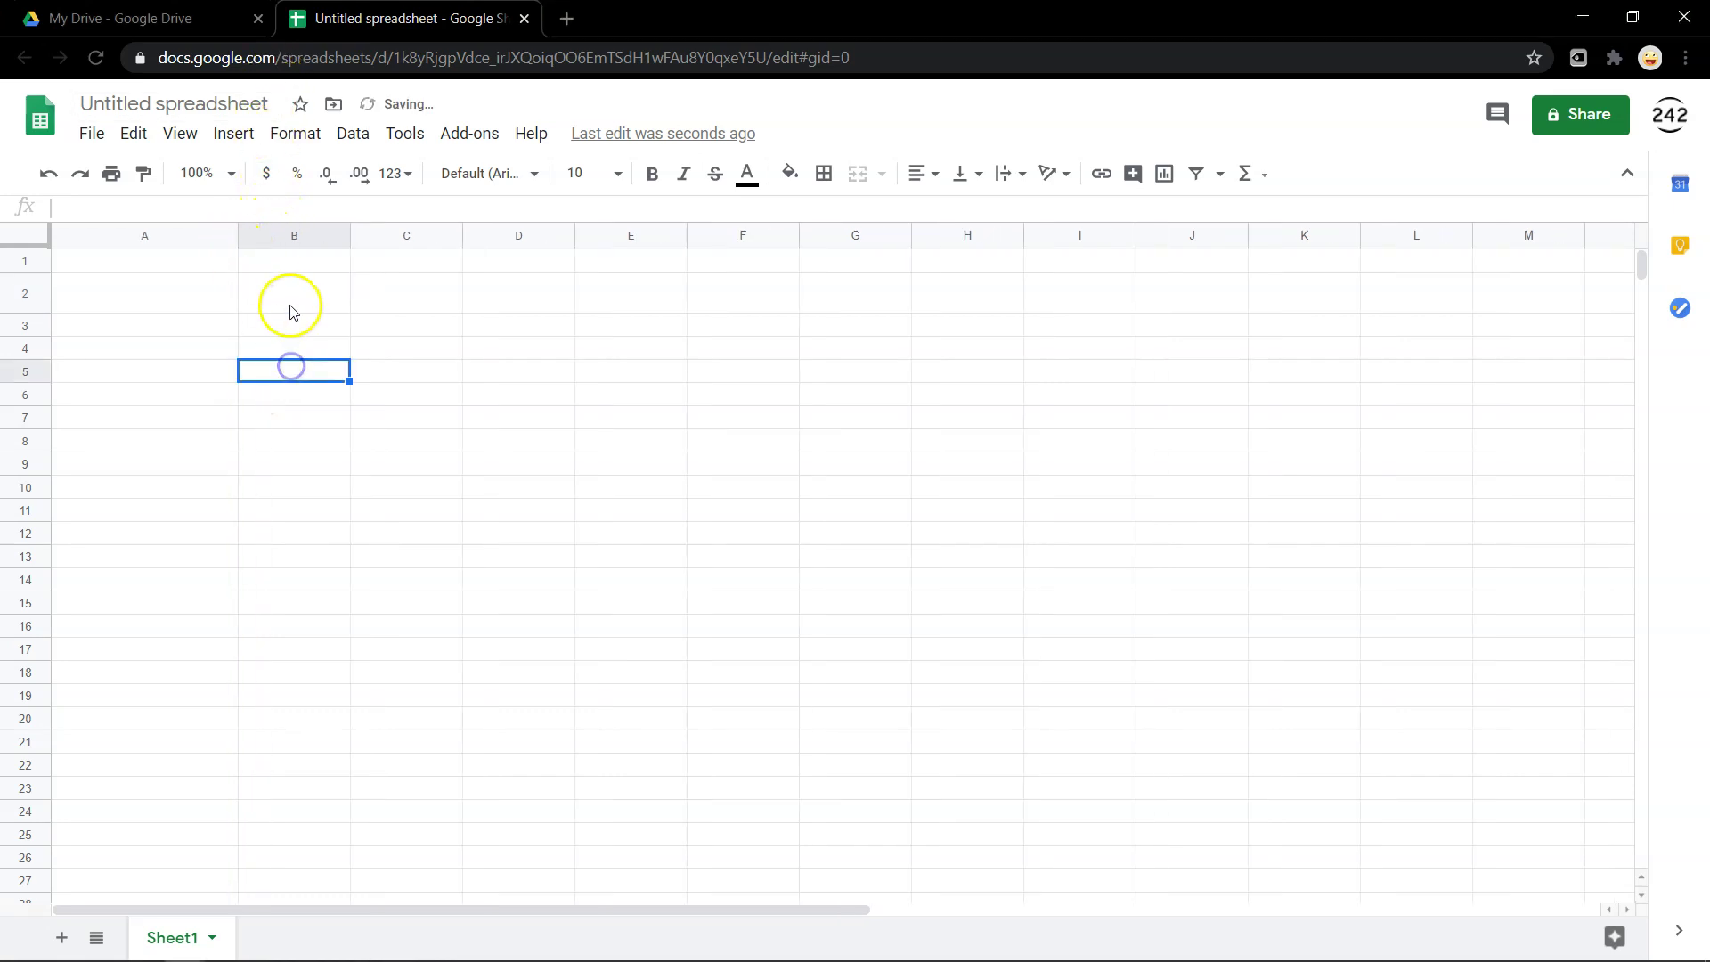
left_click(291, 304)
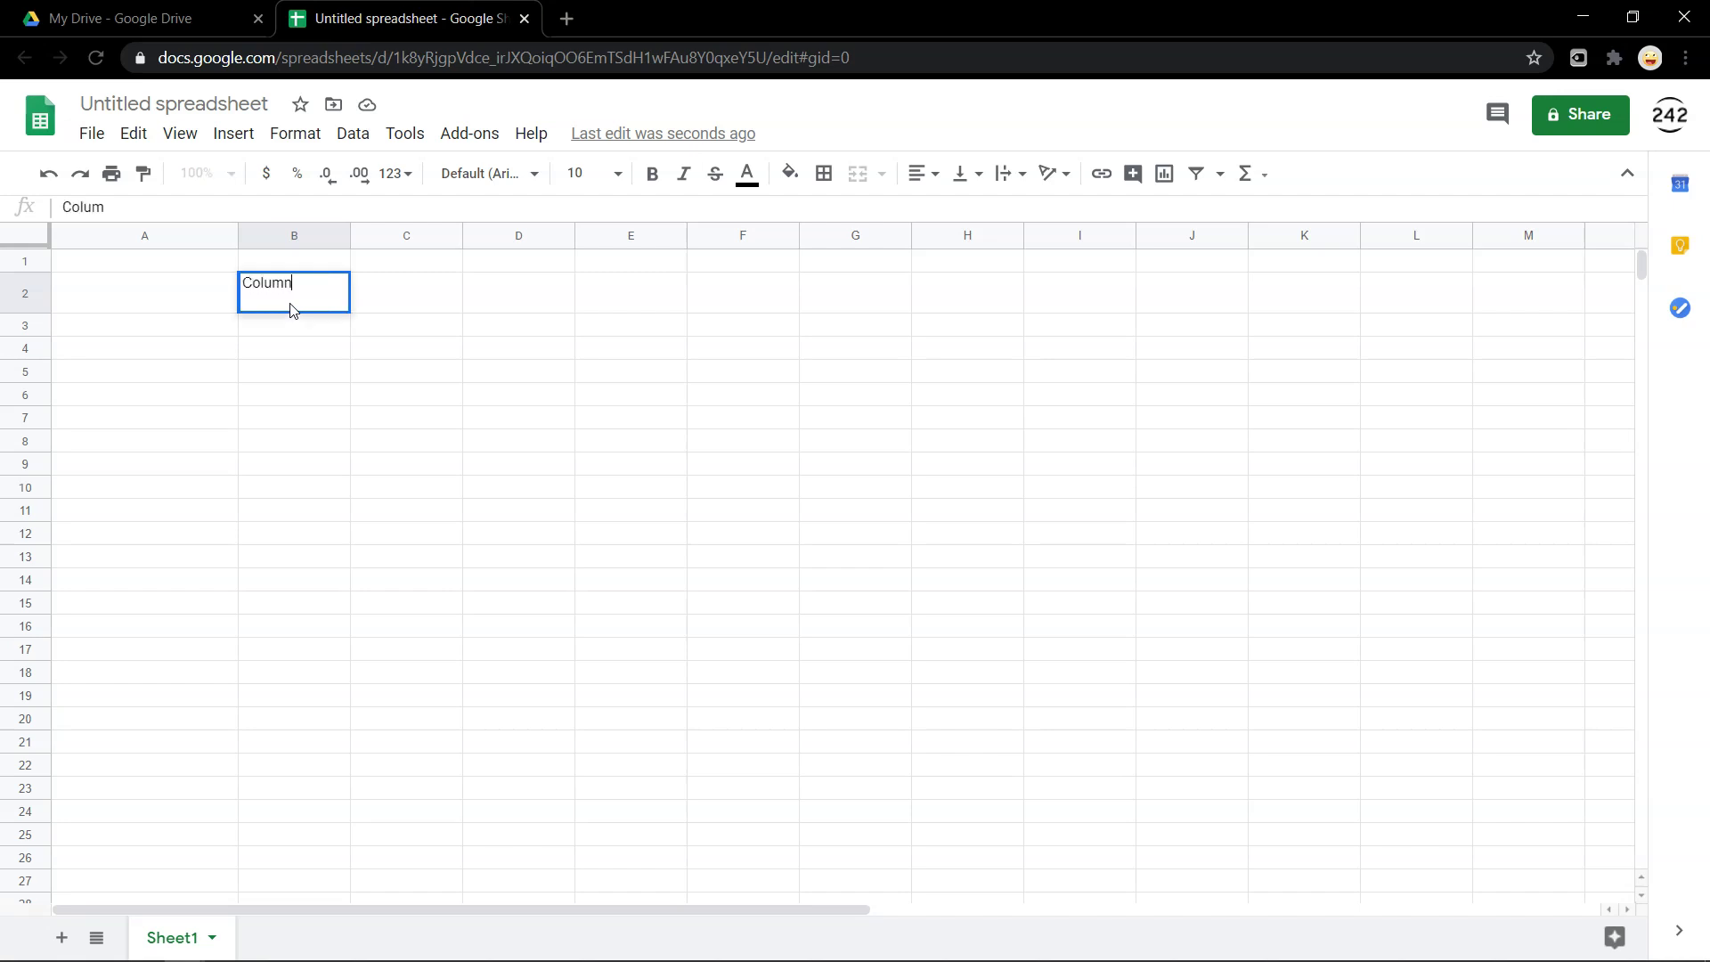
key("Return")
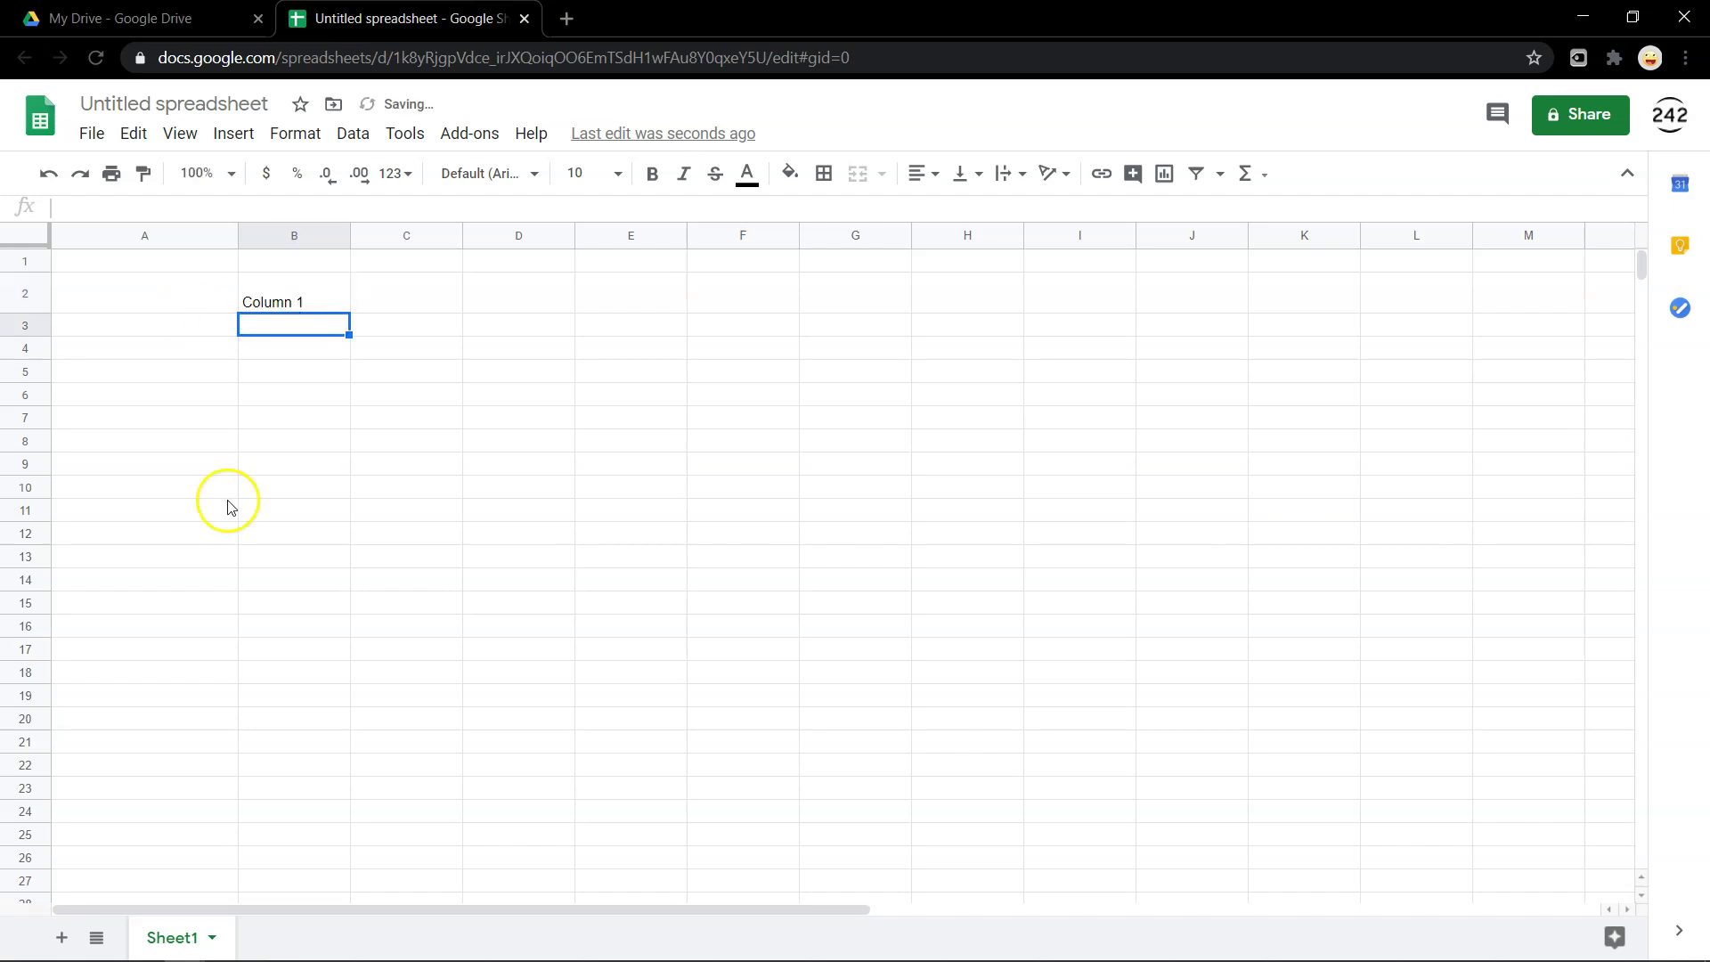
left_click(294, 292)
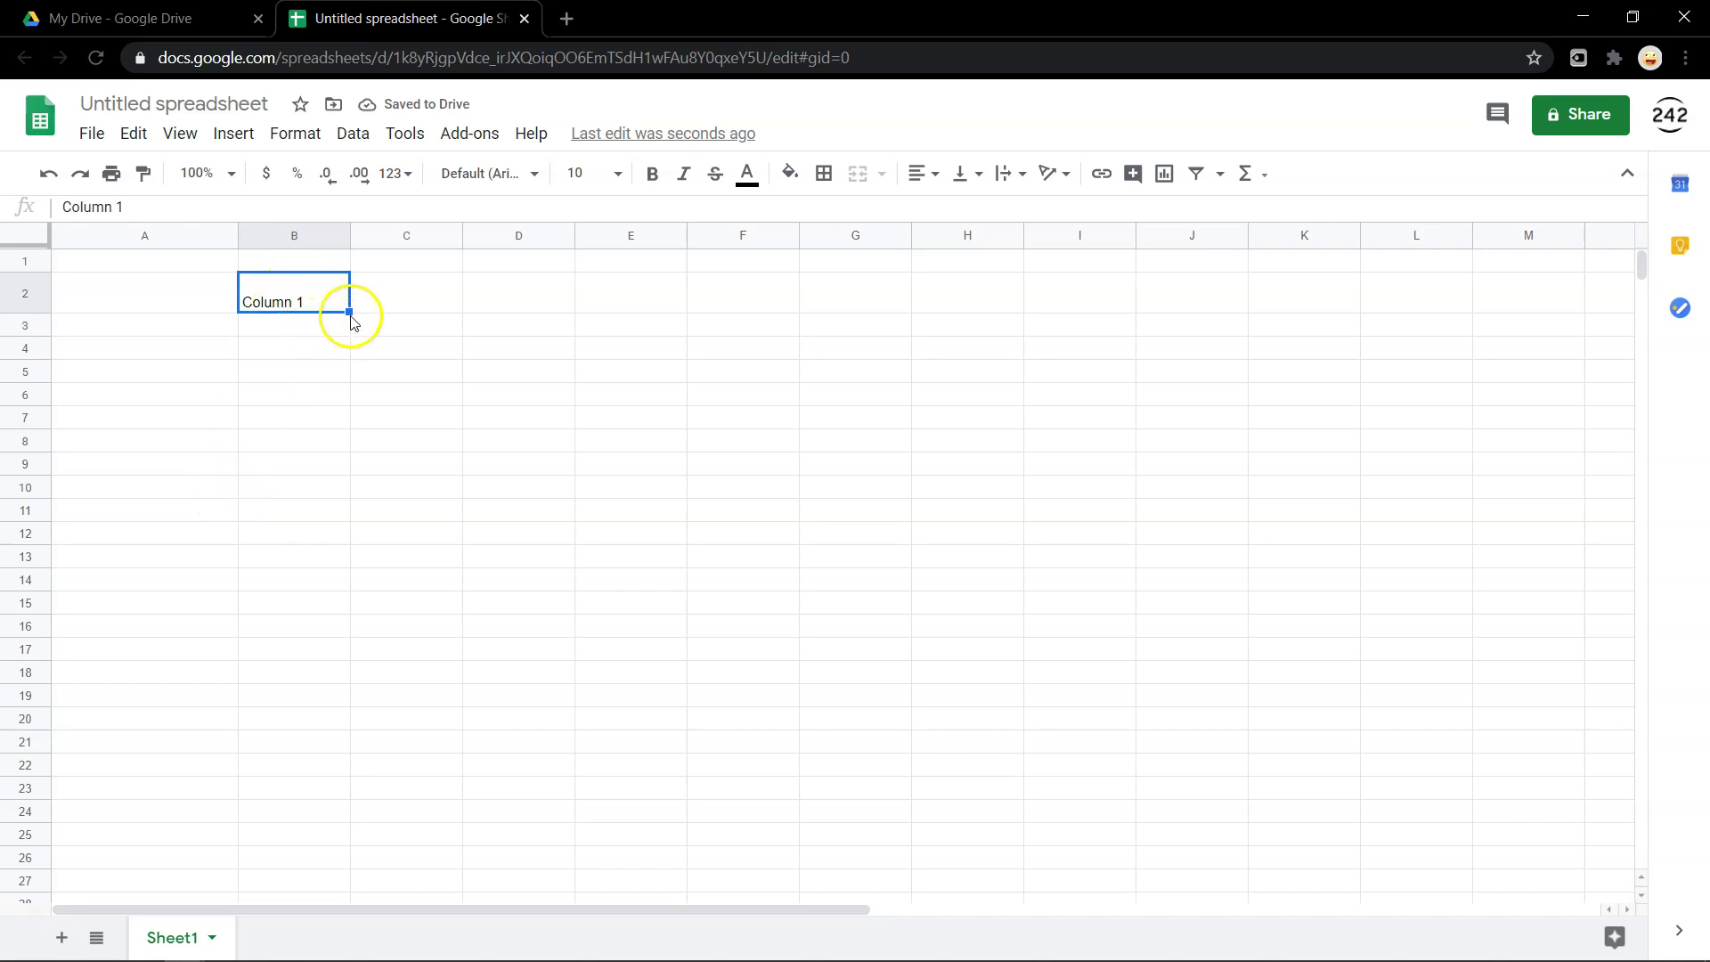
left_click_drag(349, 311, 827, 294)
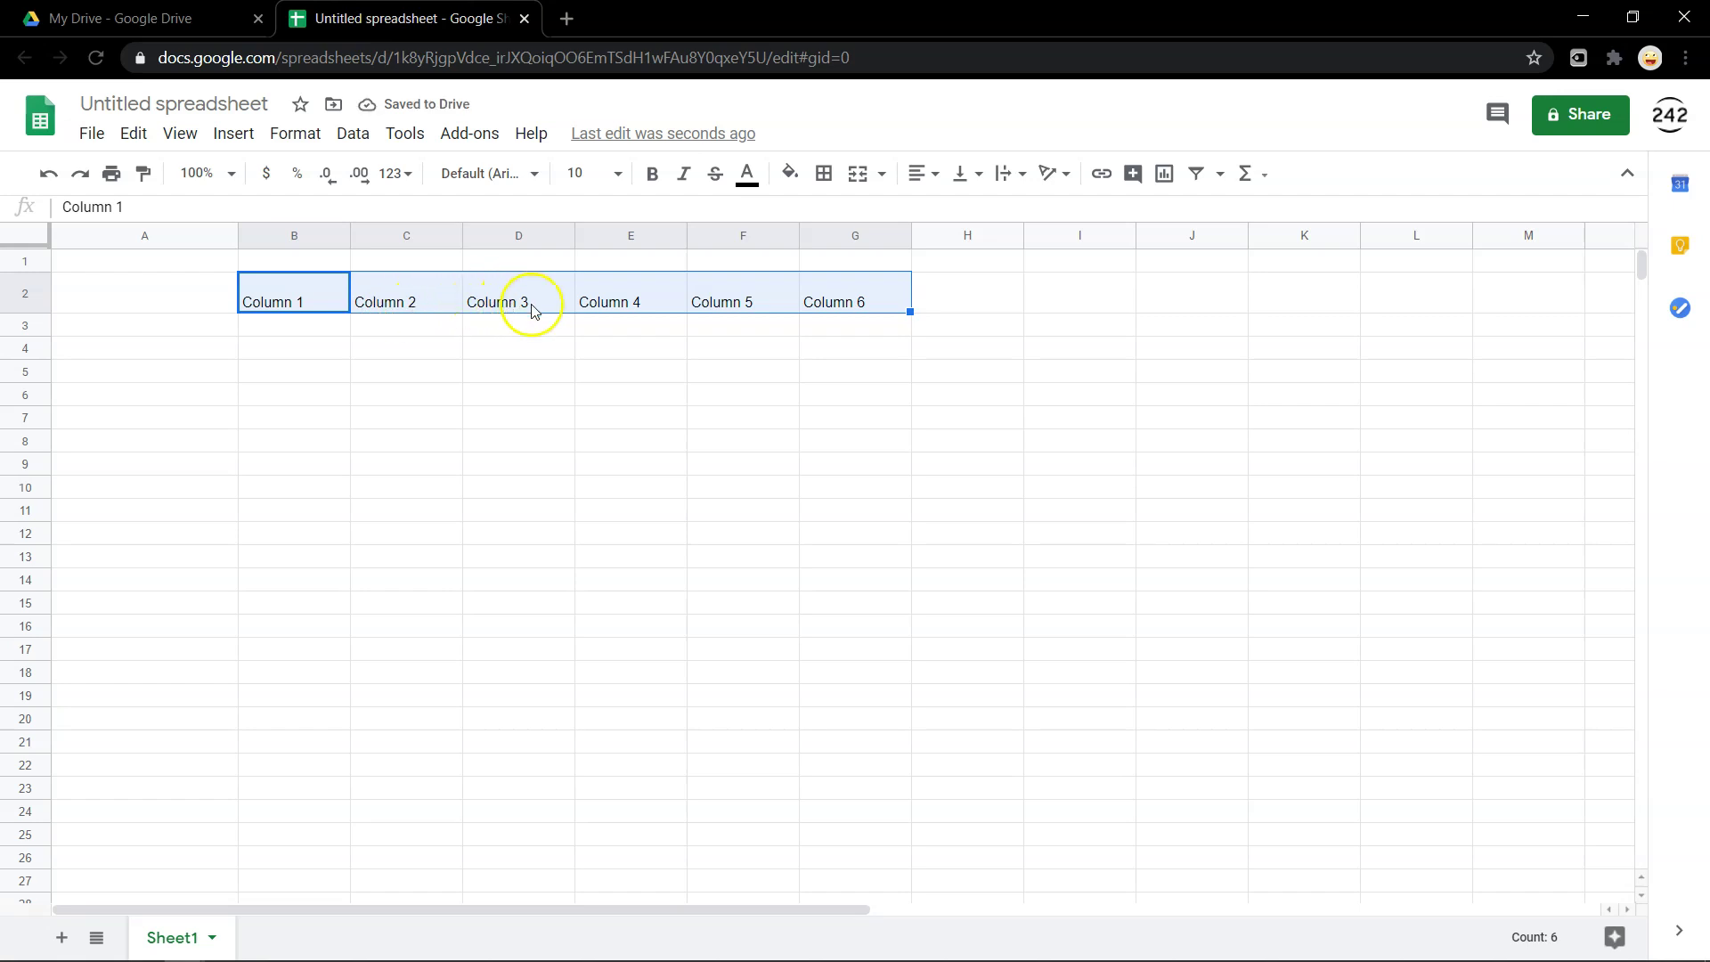
Enter Monday in cell A3
left_click(214, 326)
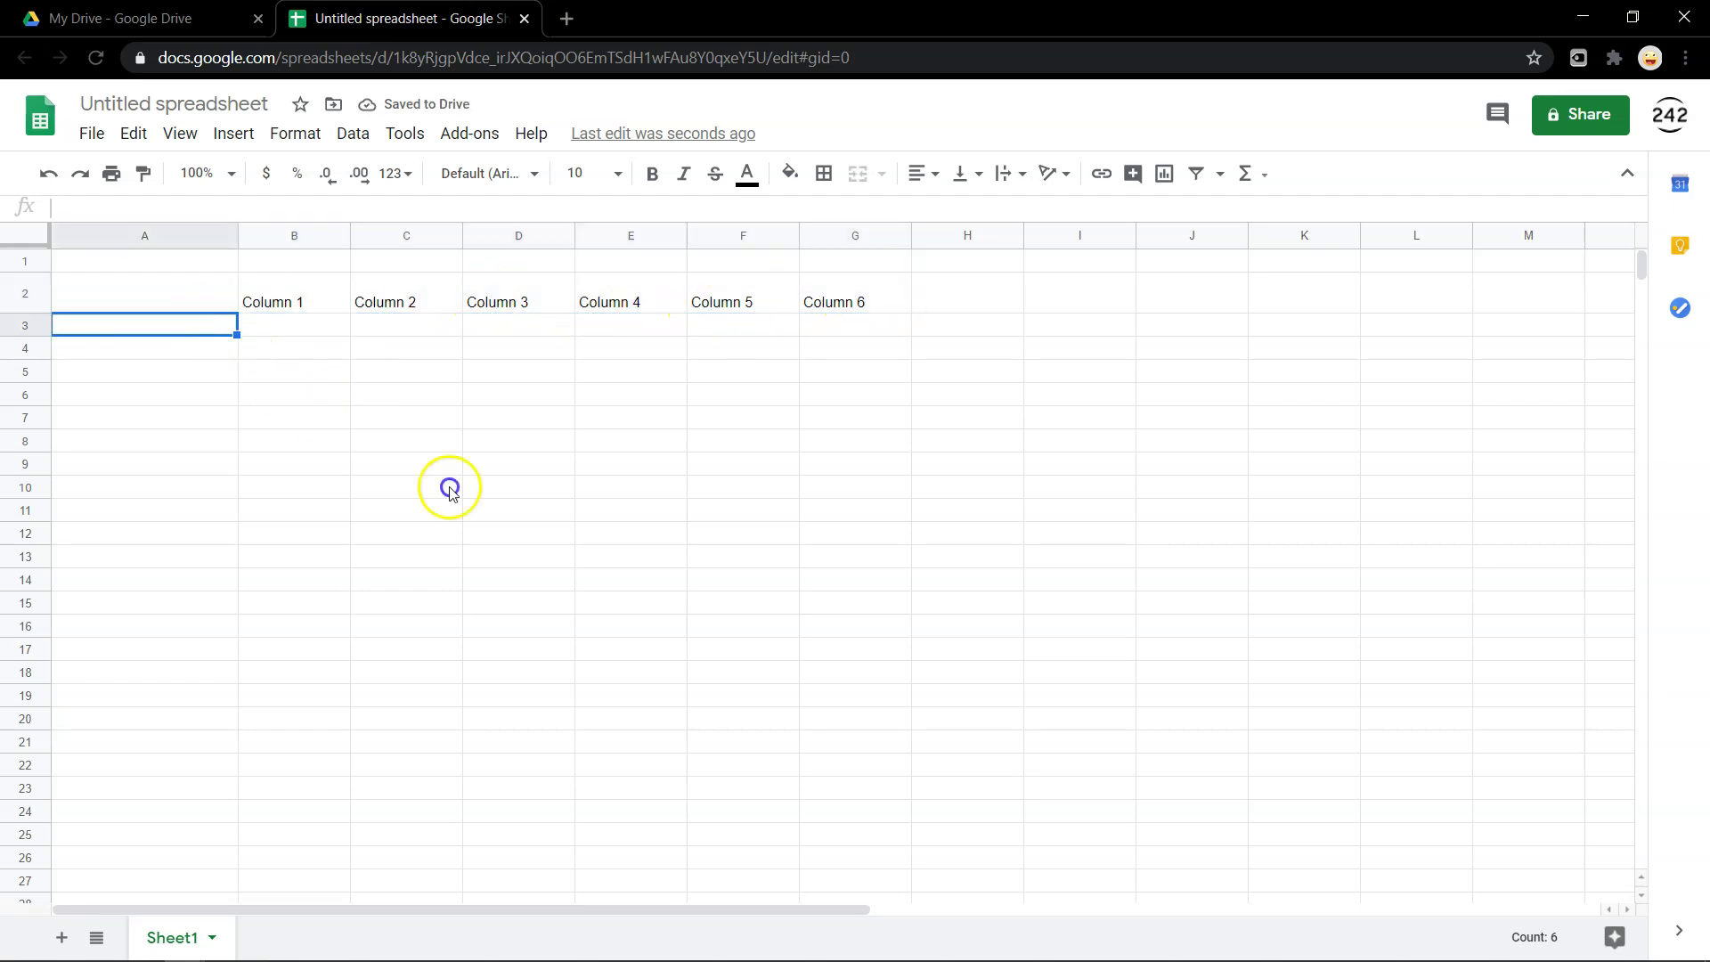
type("Monday")
key("Return")
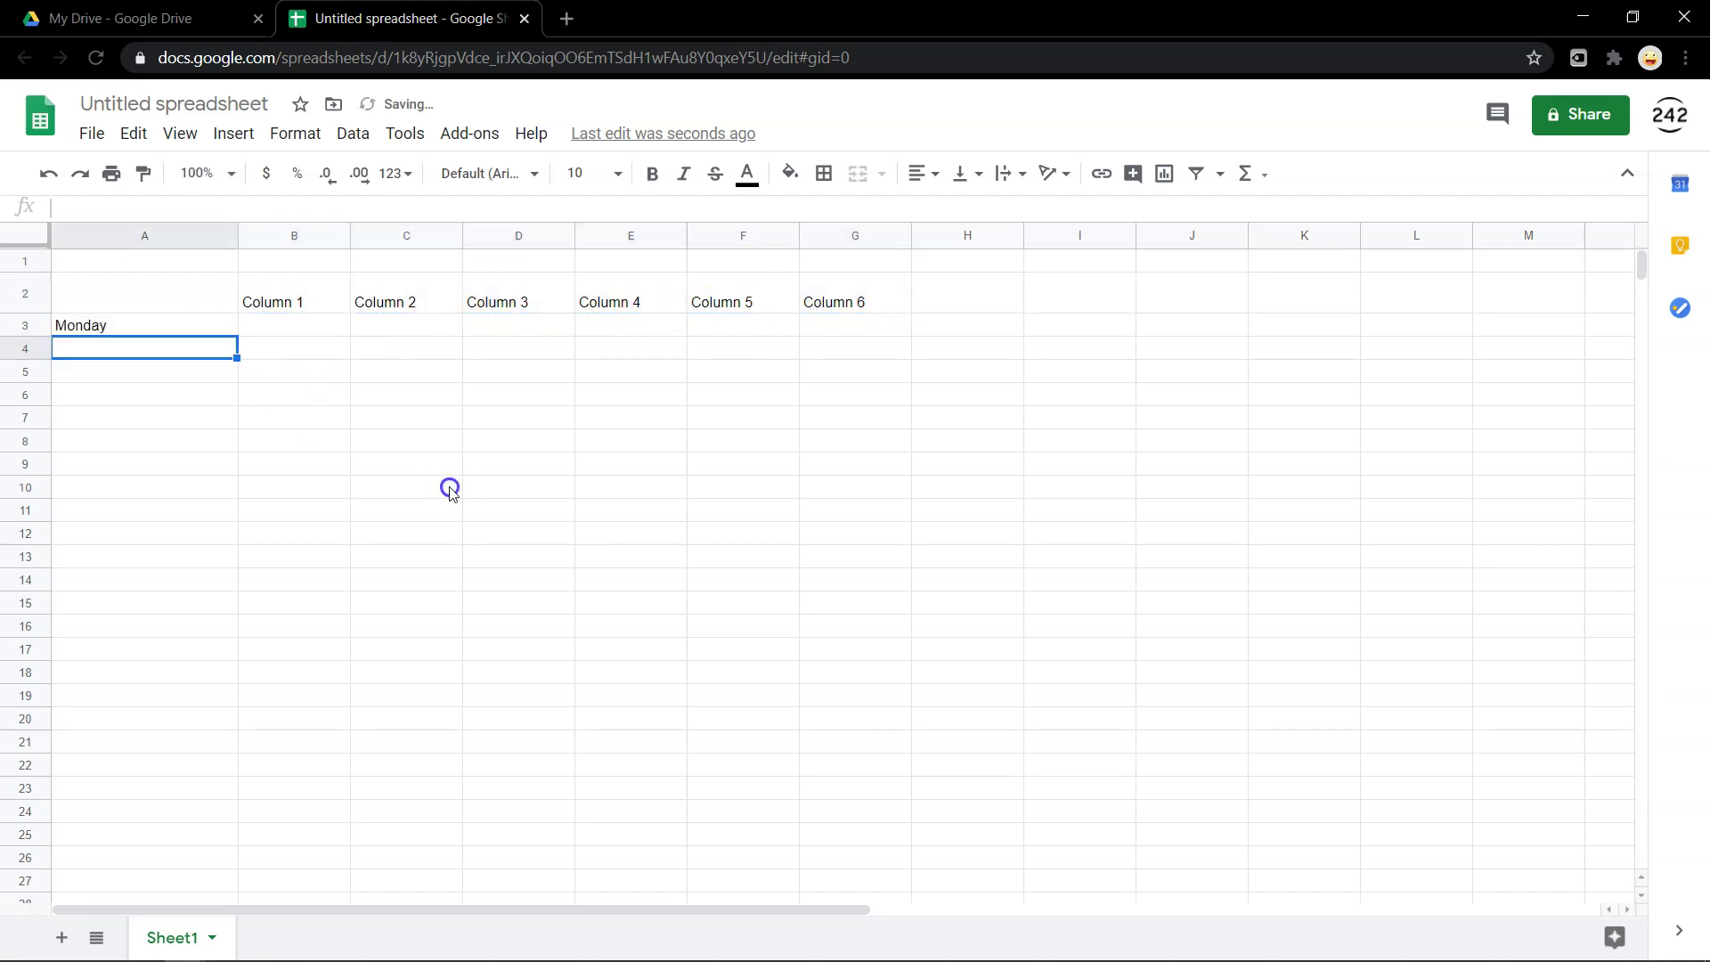
Autofill weekdays down to A10, then months June through May in A12:A23
left_click(186, 325)
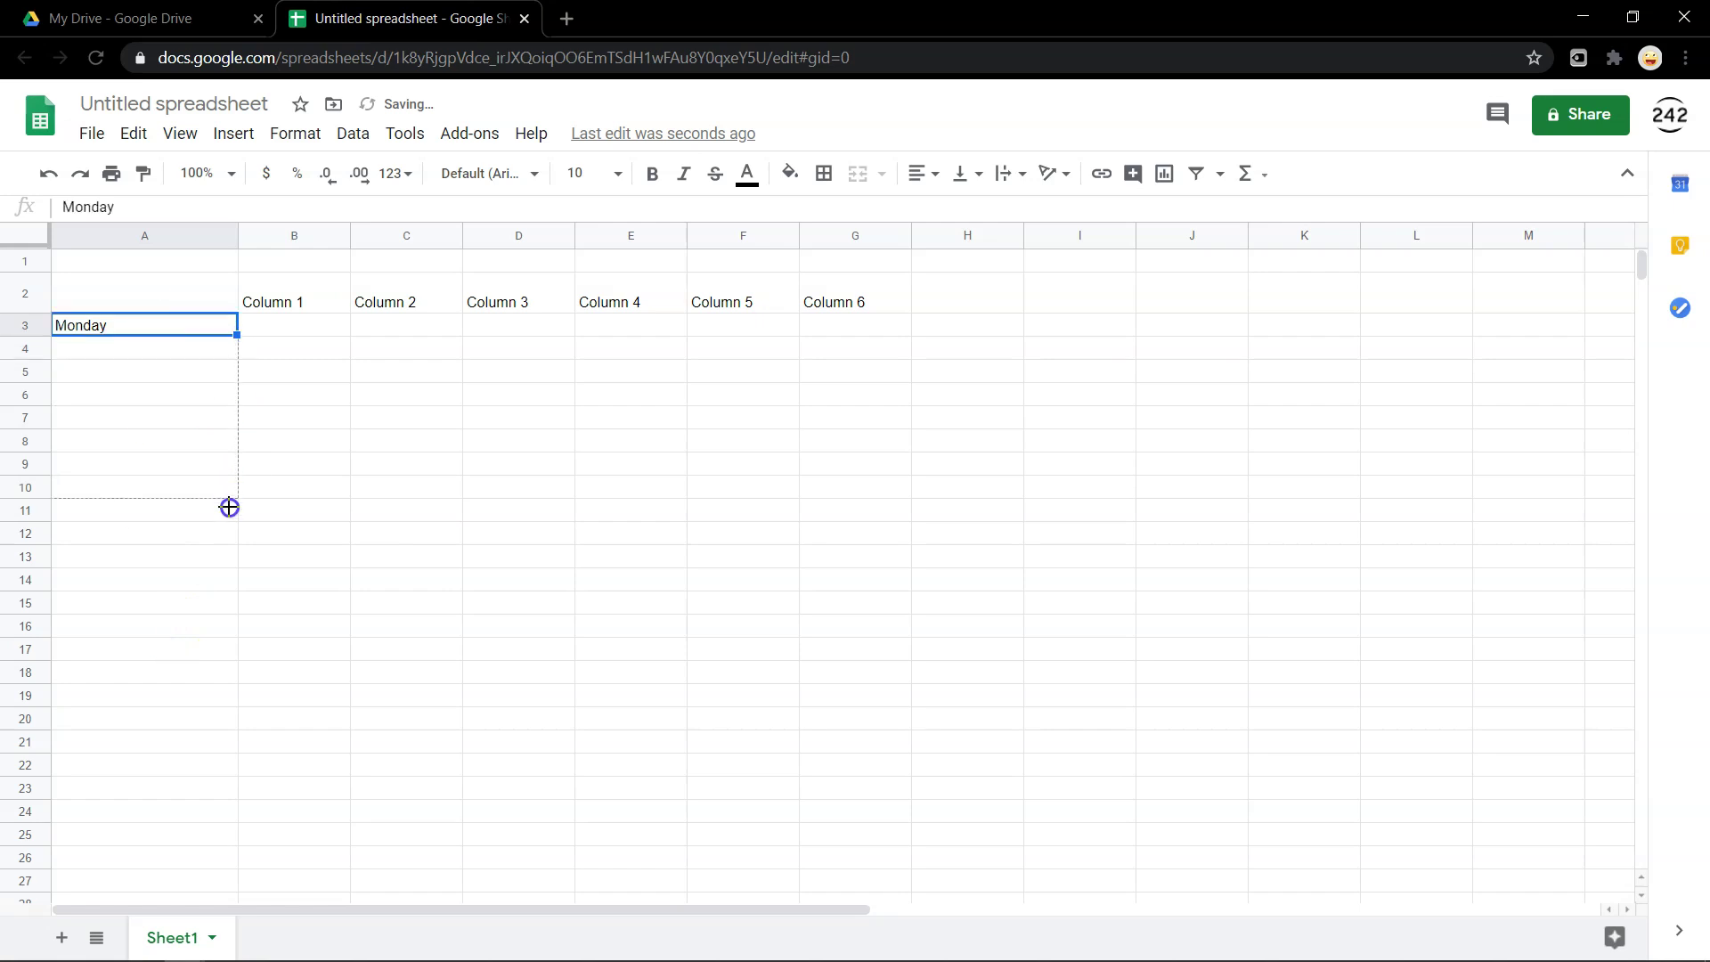
left_click_drag(229, 507, 229, 499)
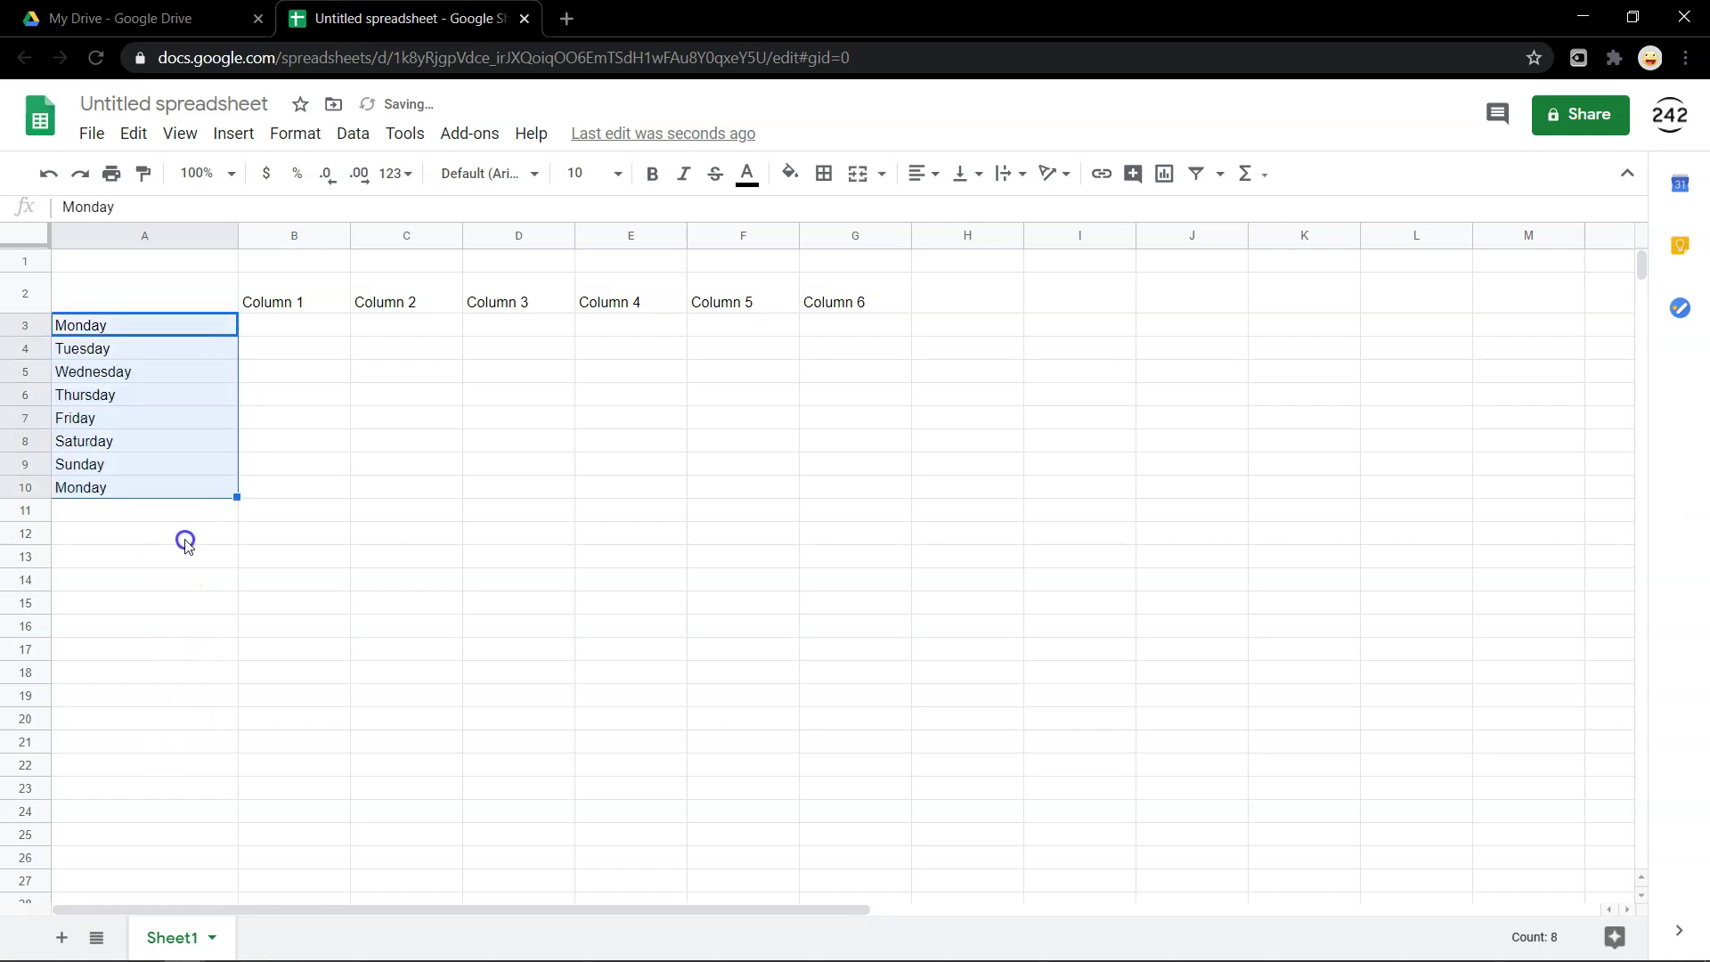
left_click(186, 541)
type("Jn")
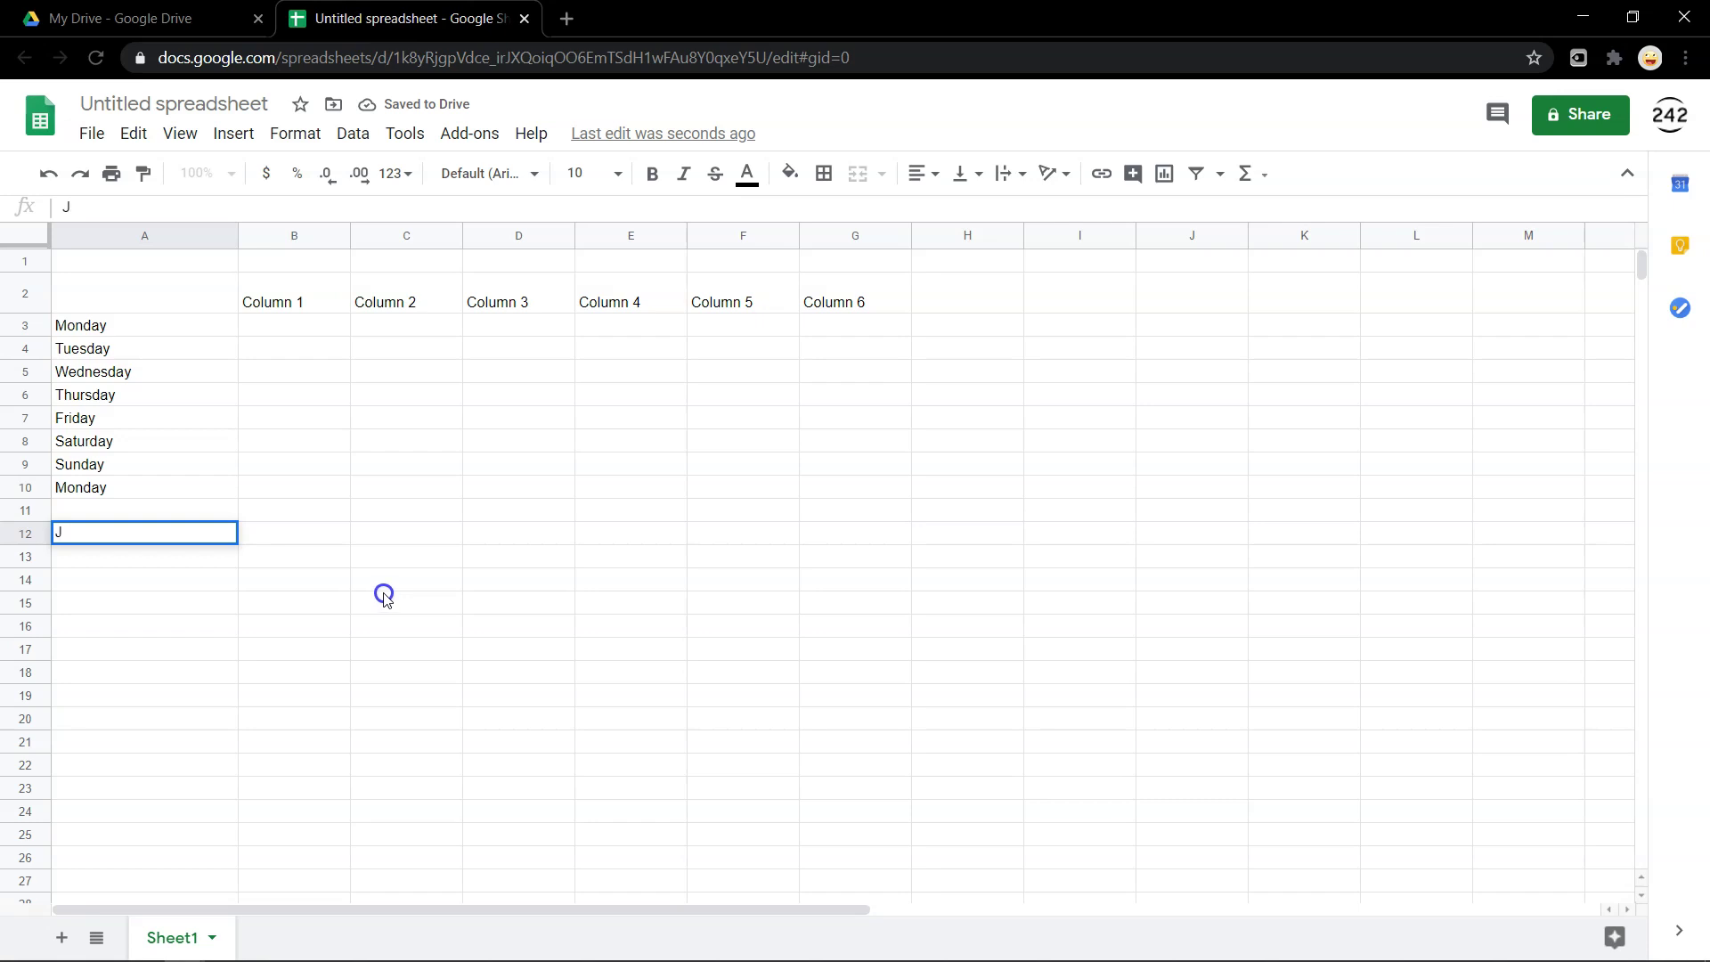
key("Return")
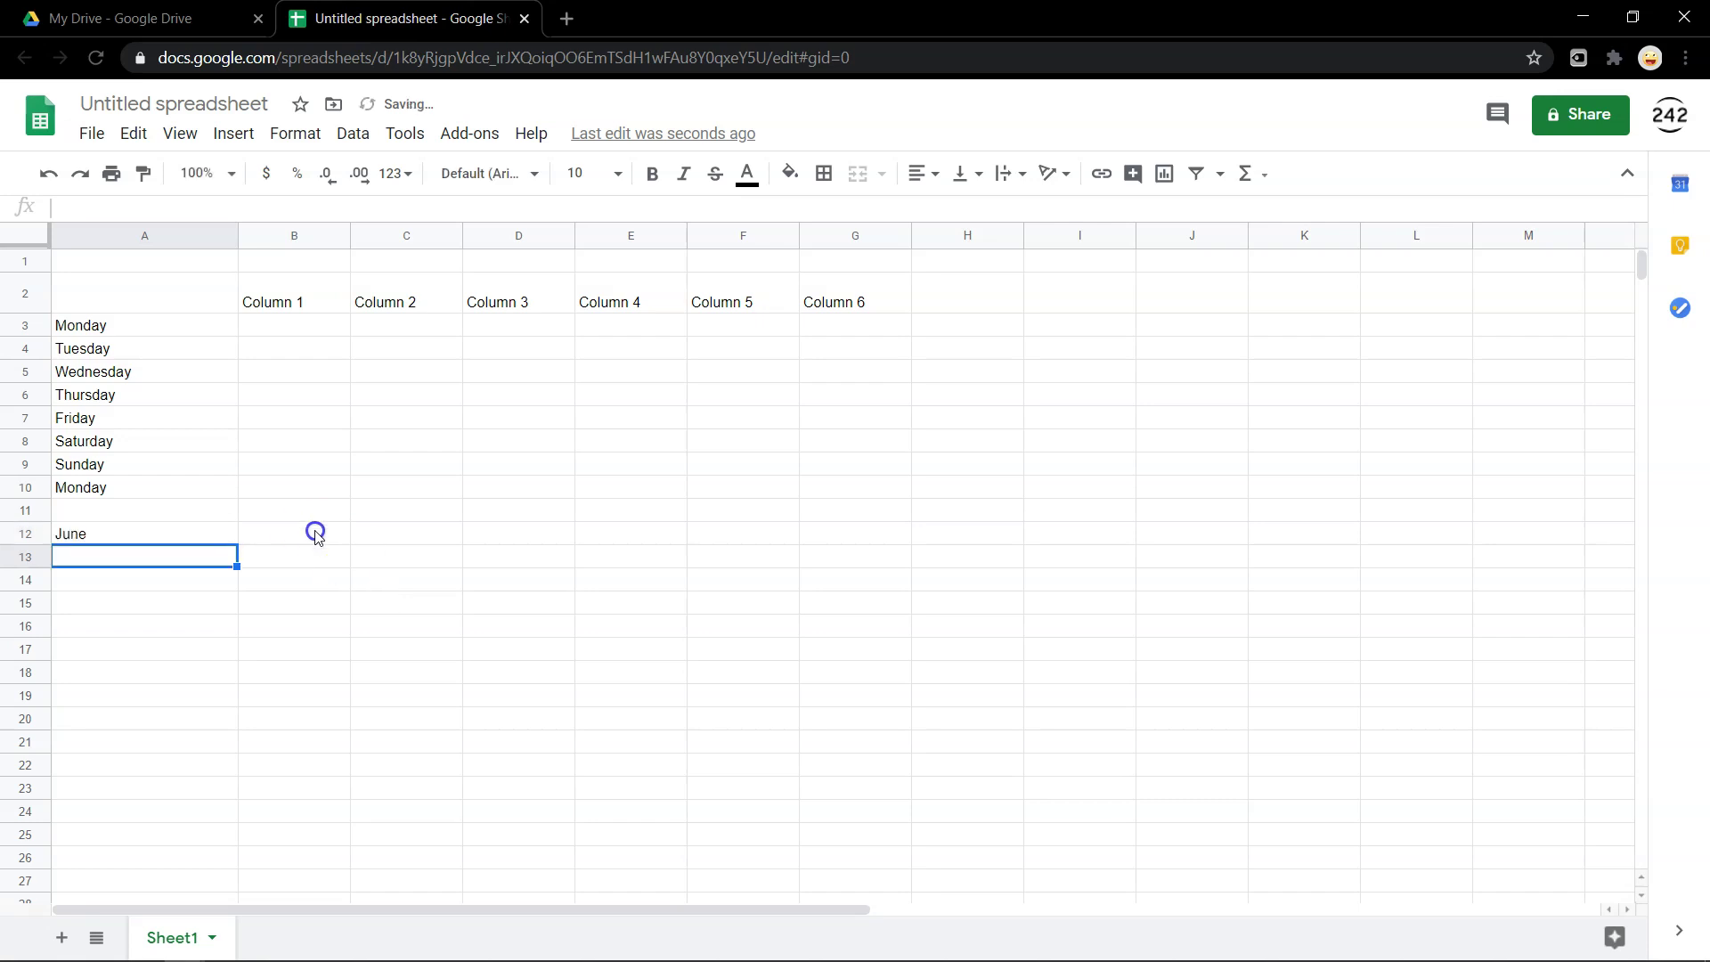
left_click(205, 543)
key("Delete")
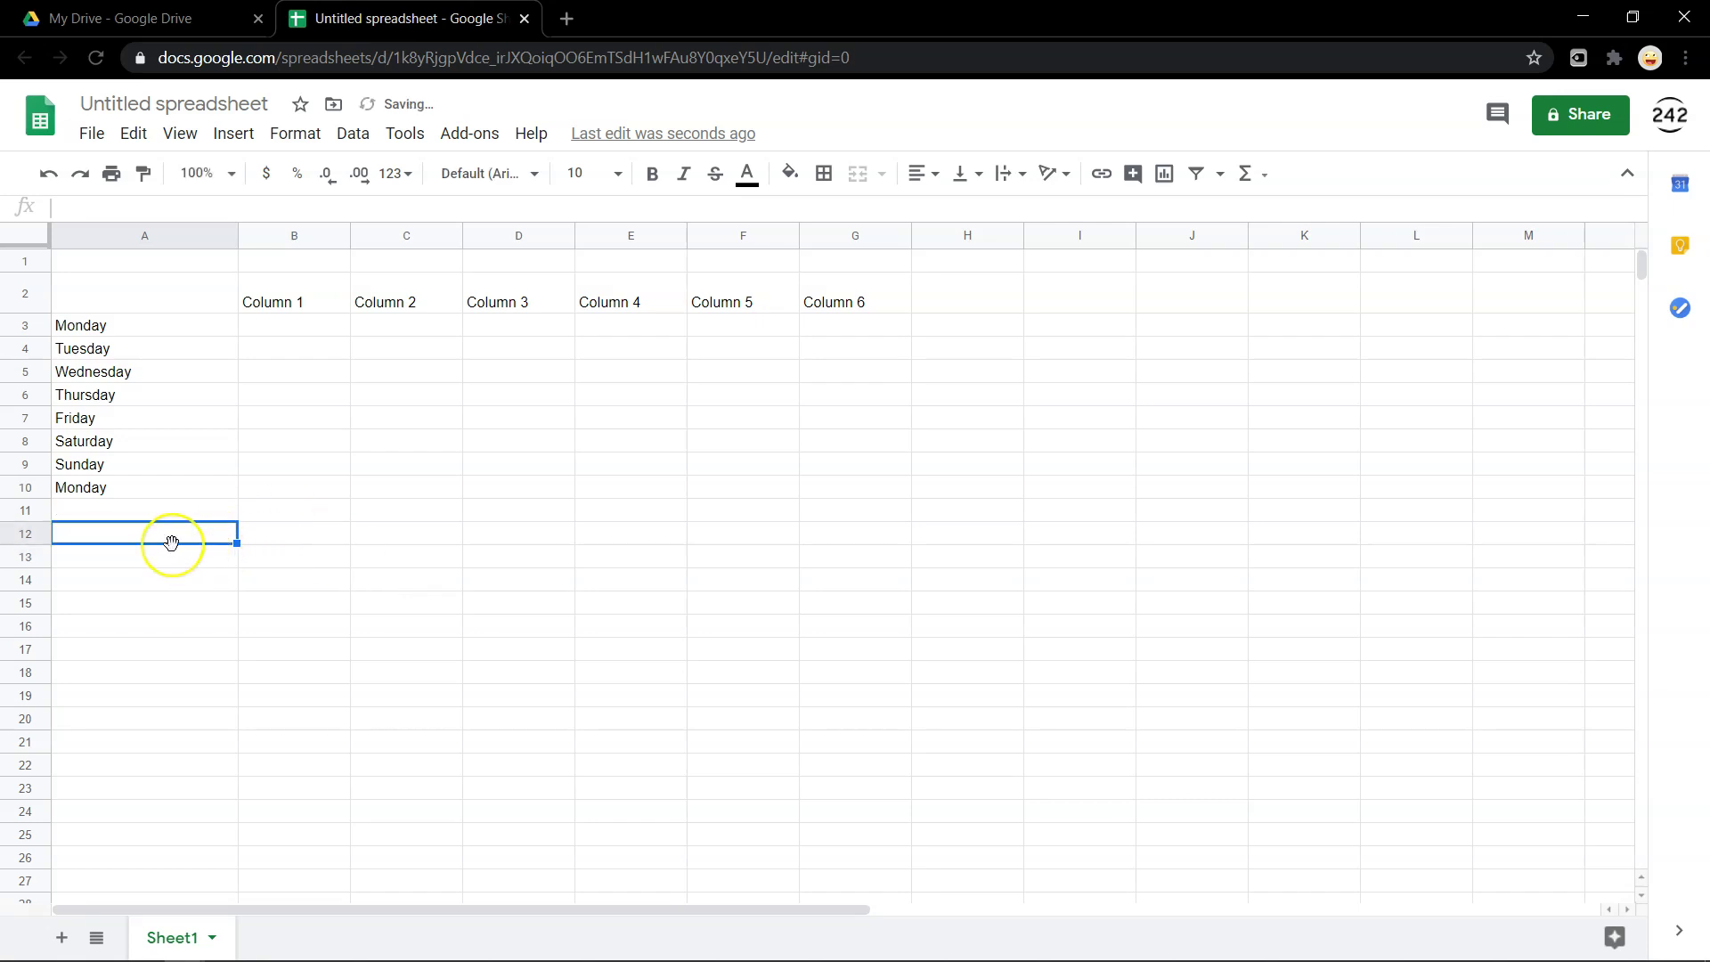
type("June")
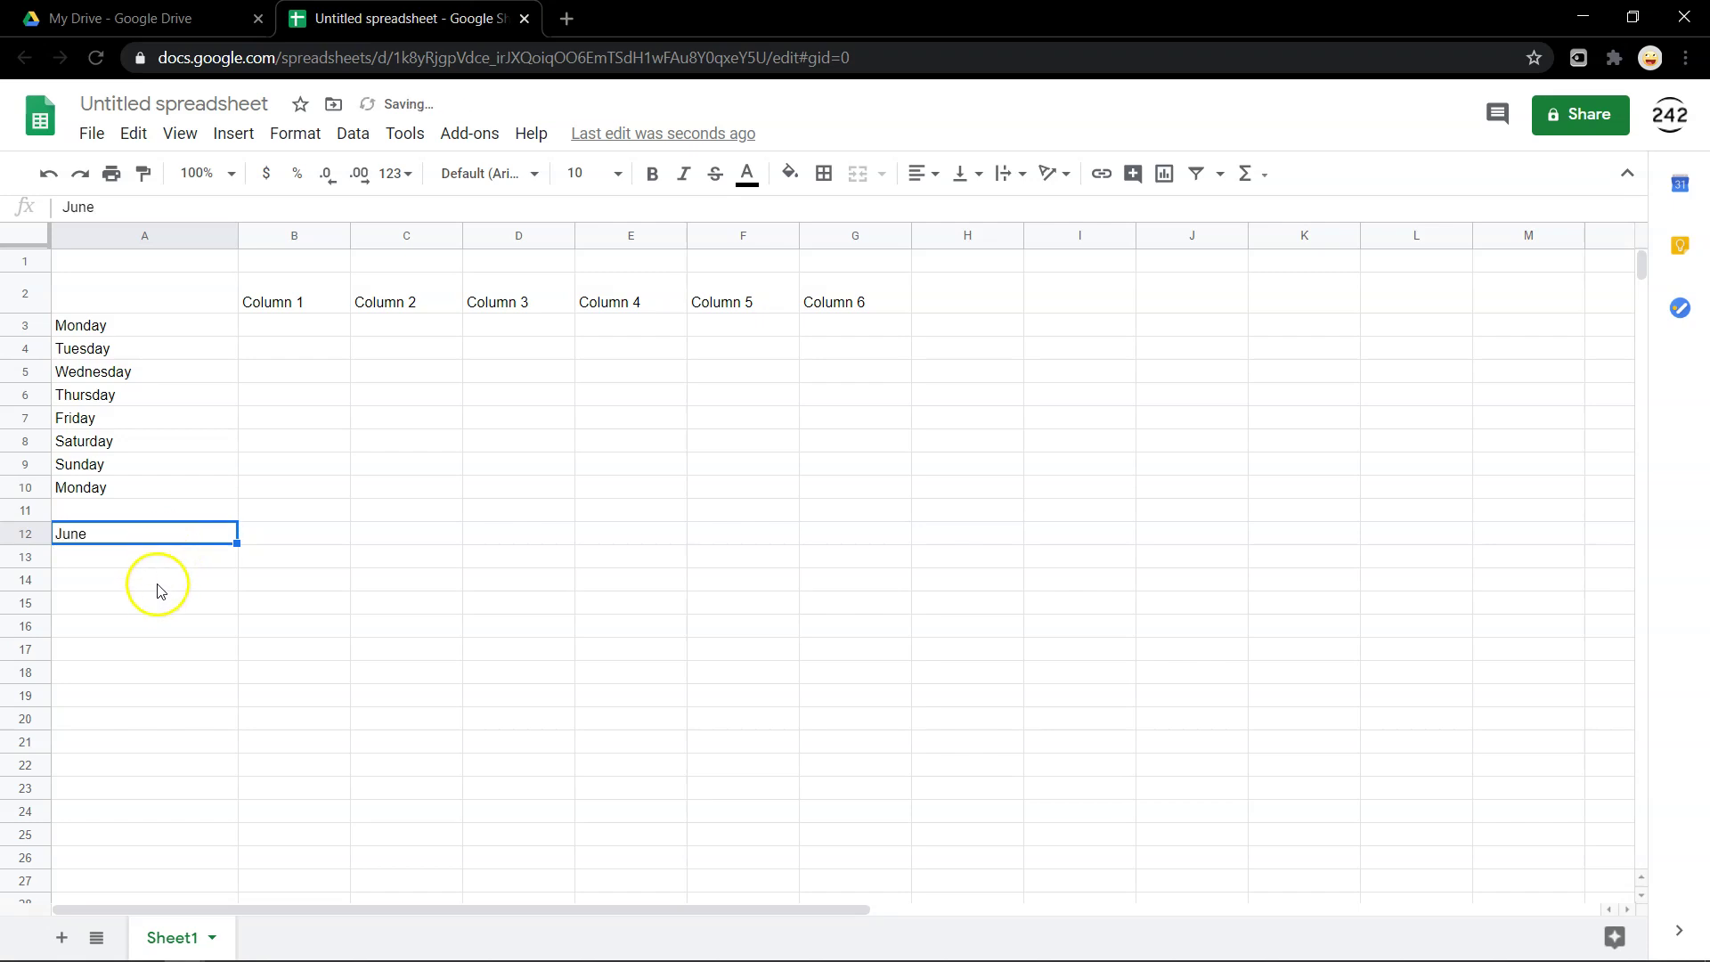
key("Return")
key("Up")
key("Up")
key("Down")
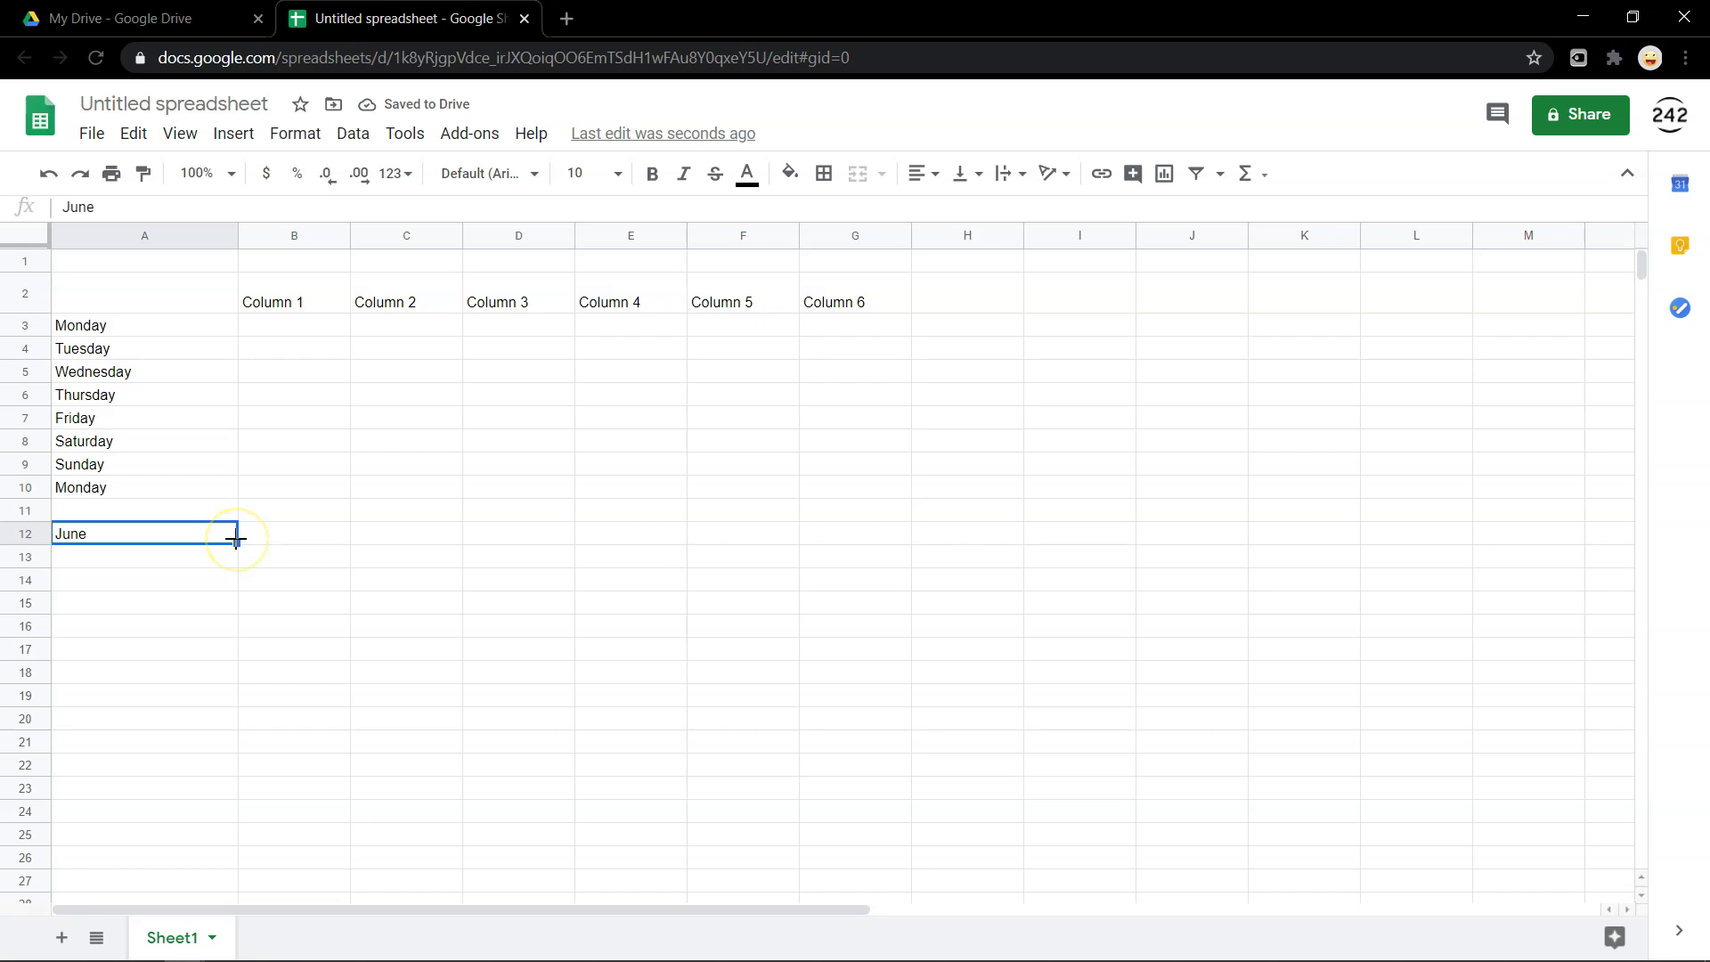
left_click_drag(236, 543, 227, 771)
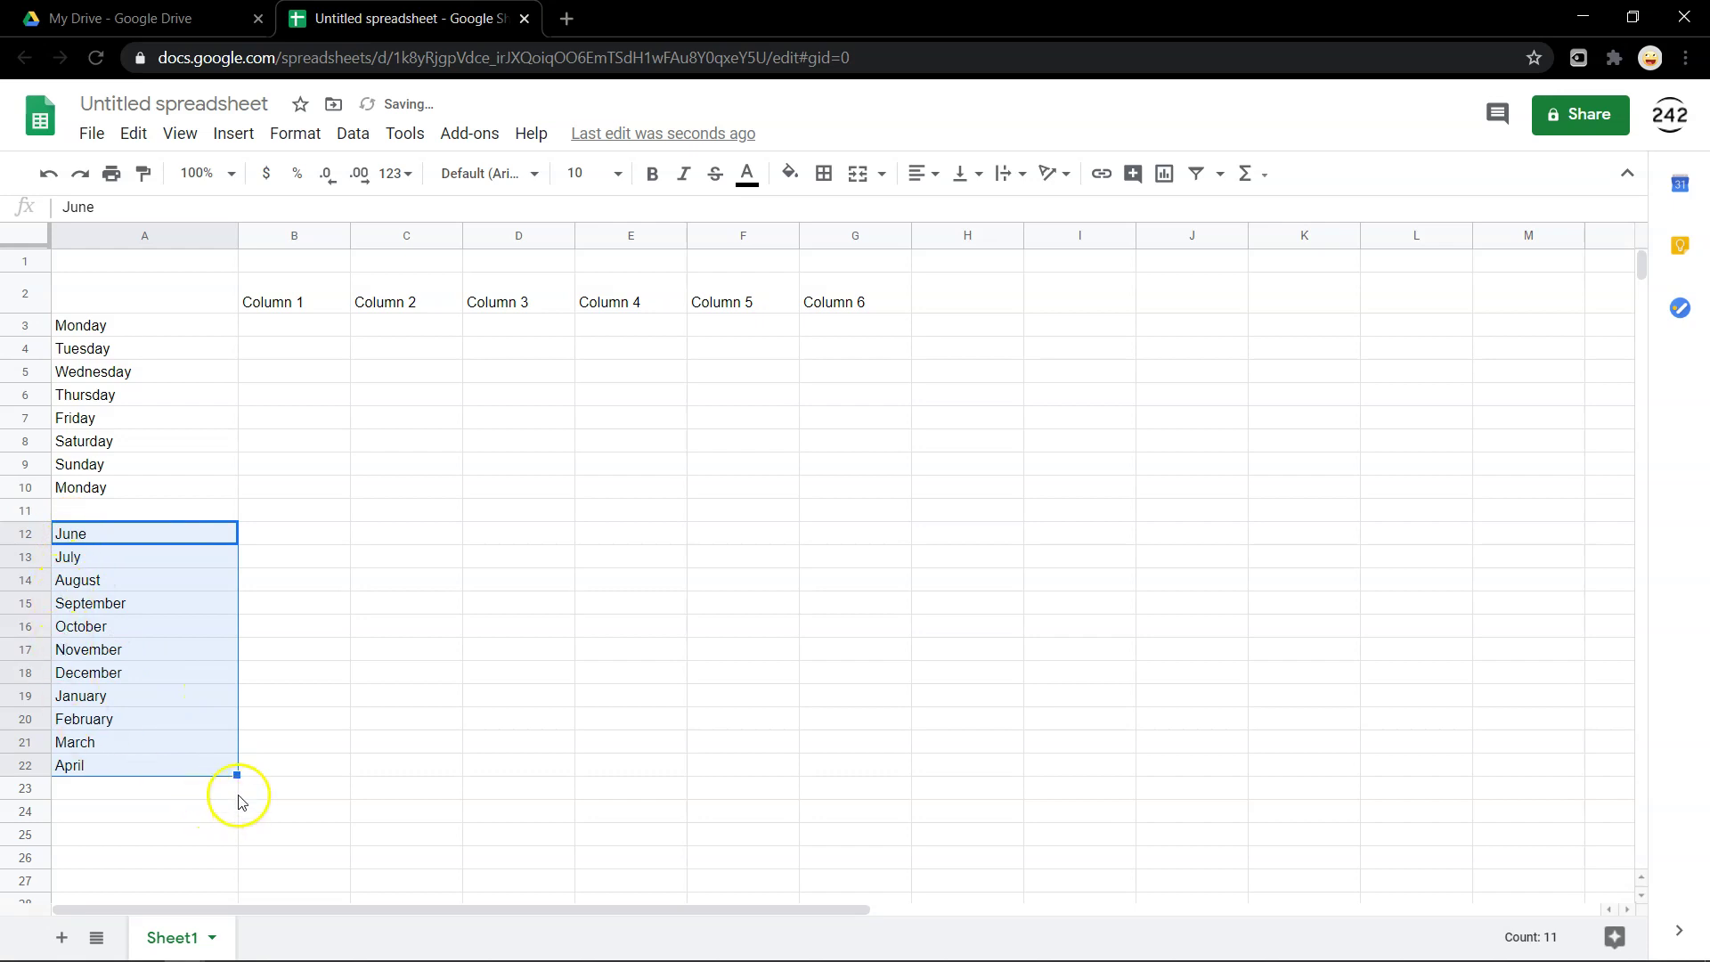
left_click_drag(236, 778, 233, 794)
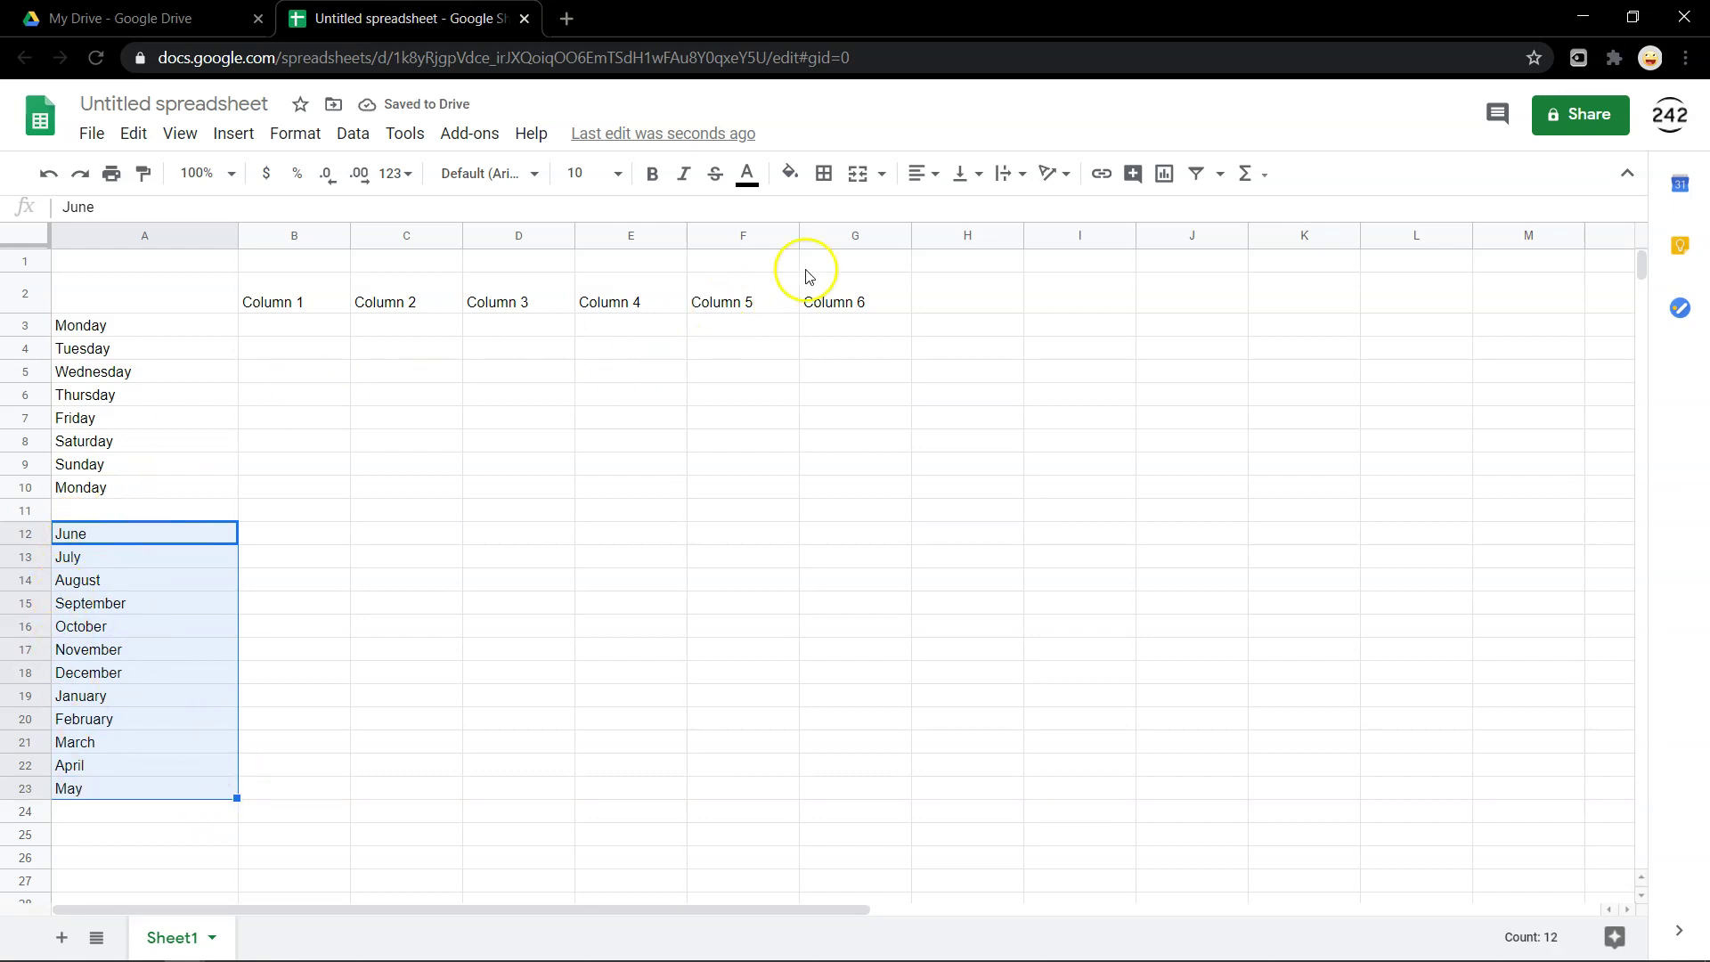
Enter June 1 in B12 and autofill dates through June 12 down to B23
left_click(296, 537)
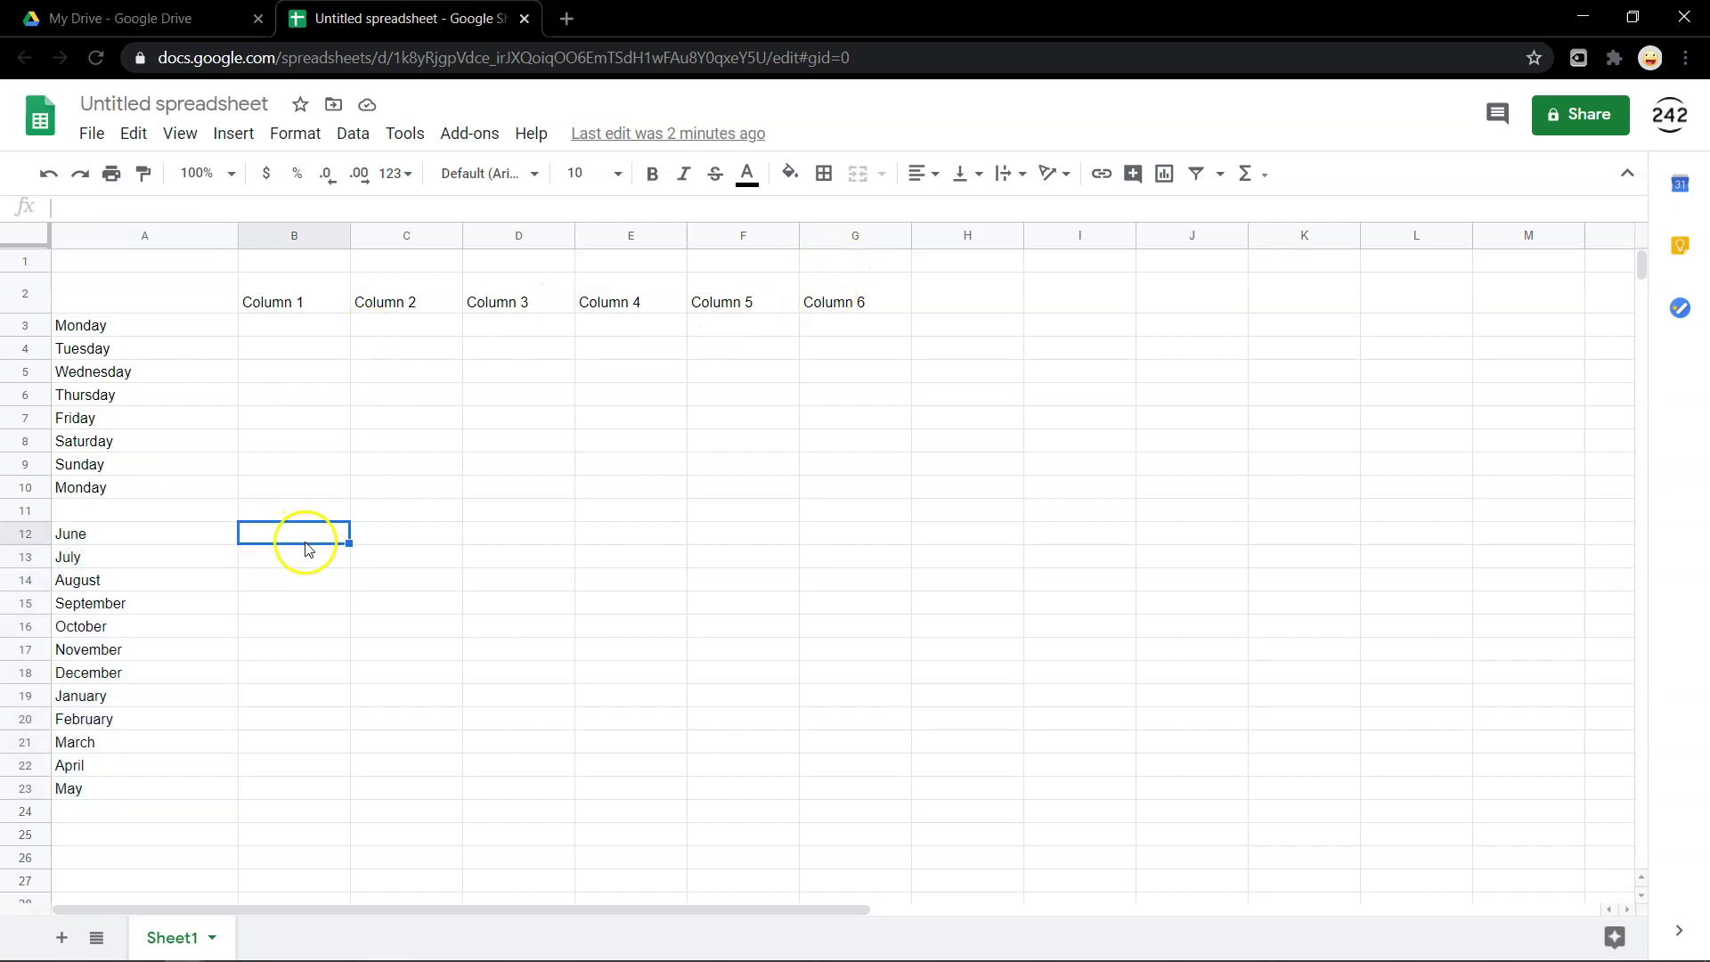
type("june 1")
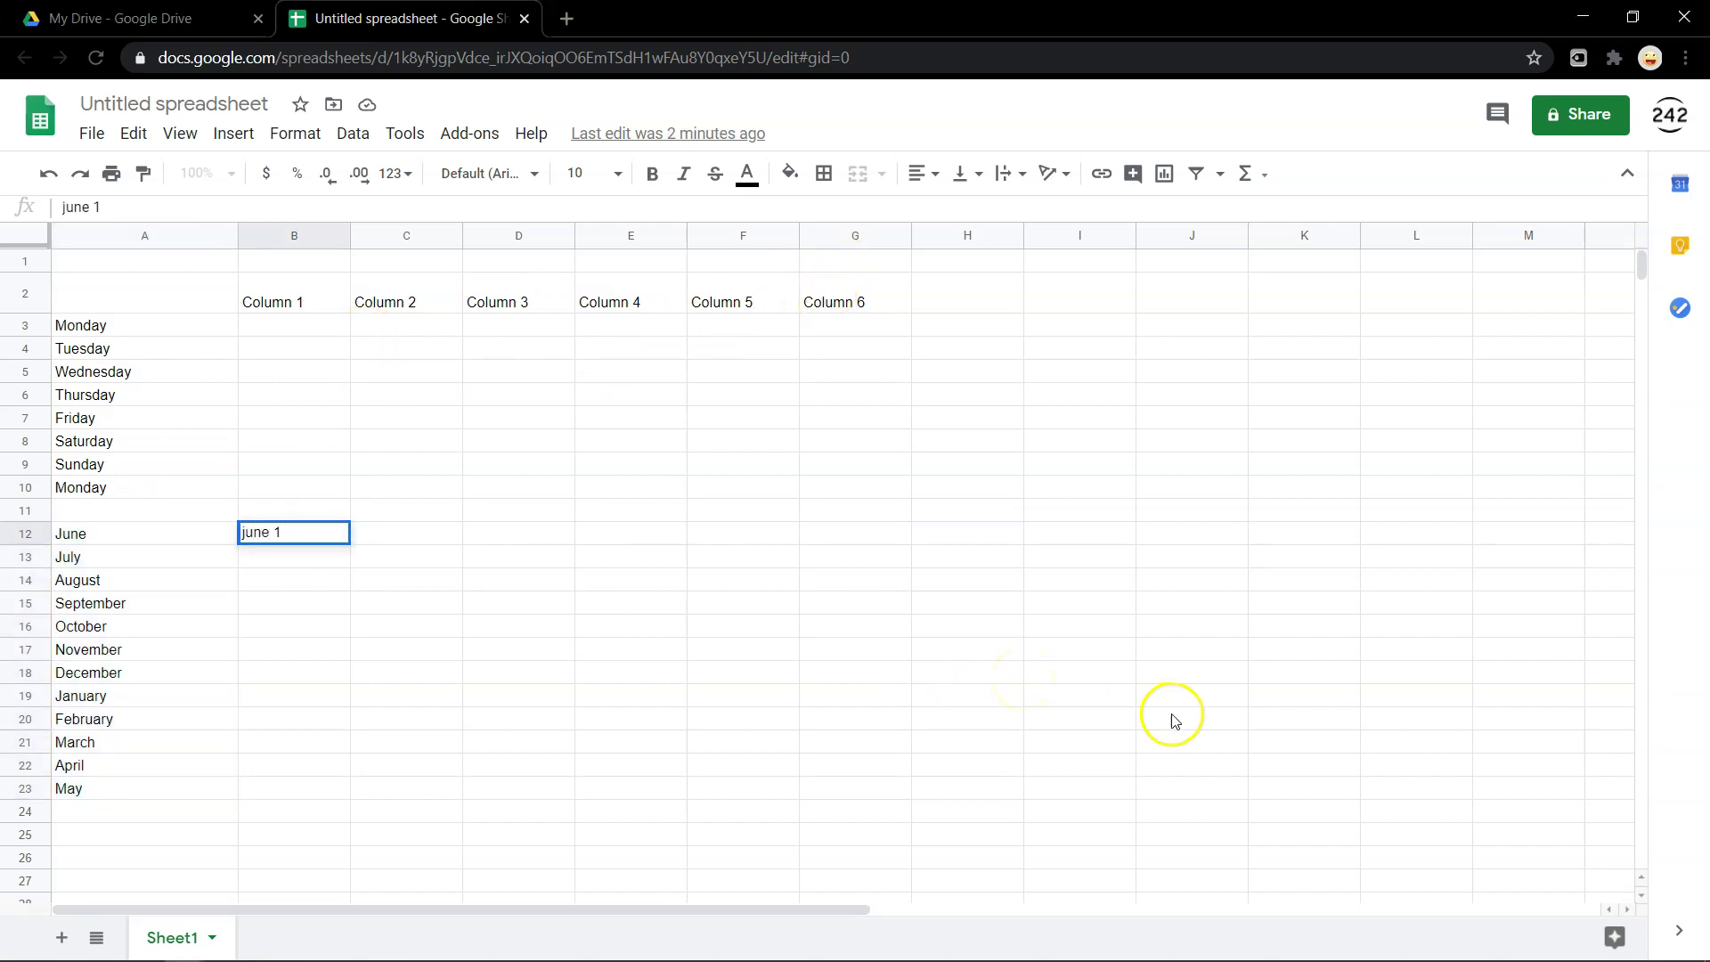
key("Return")
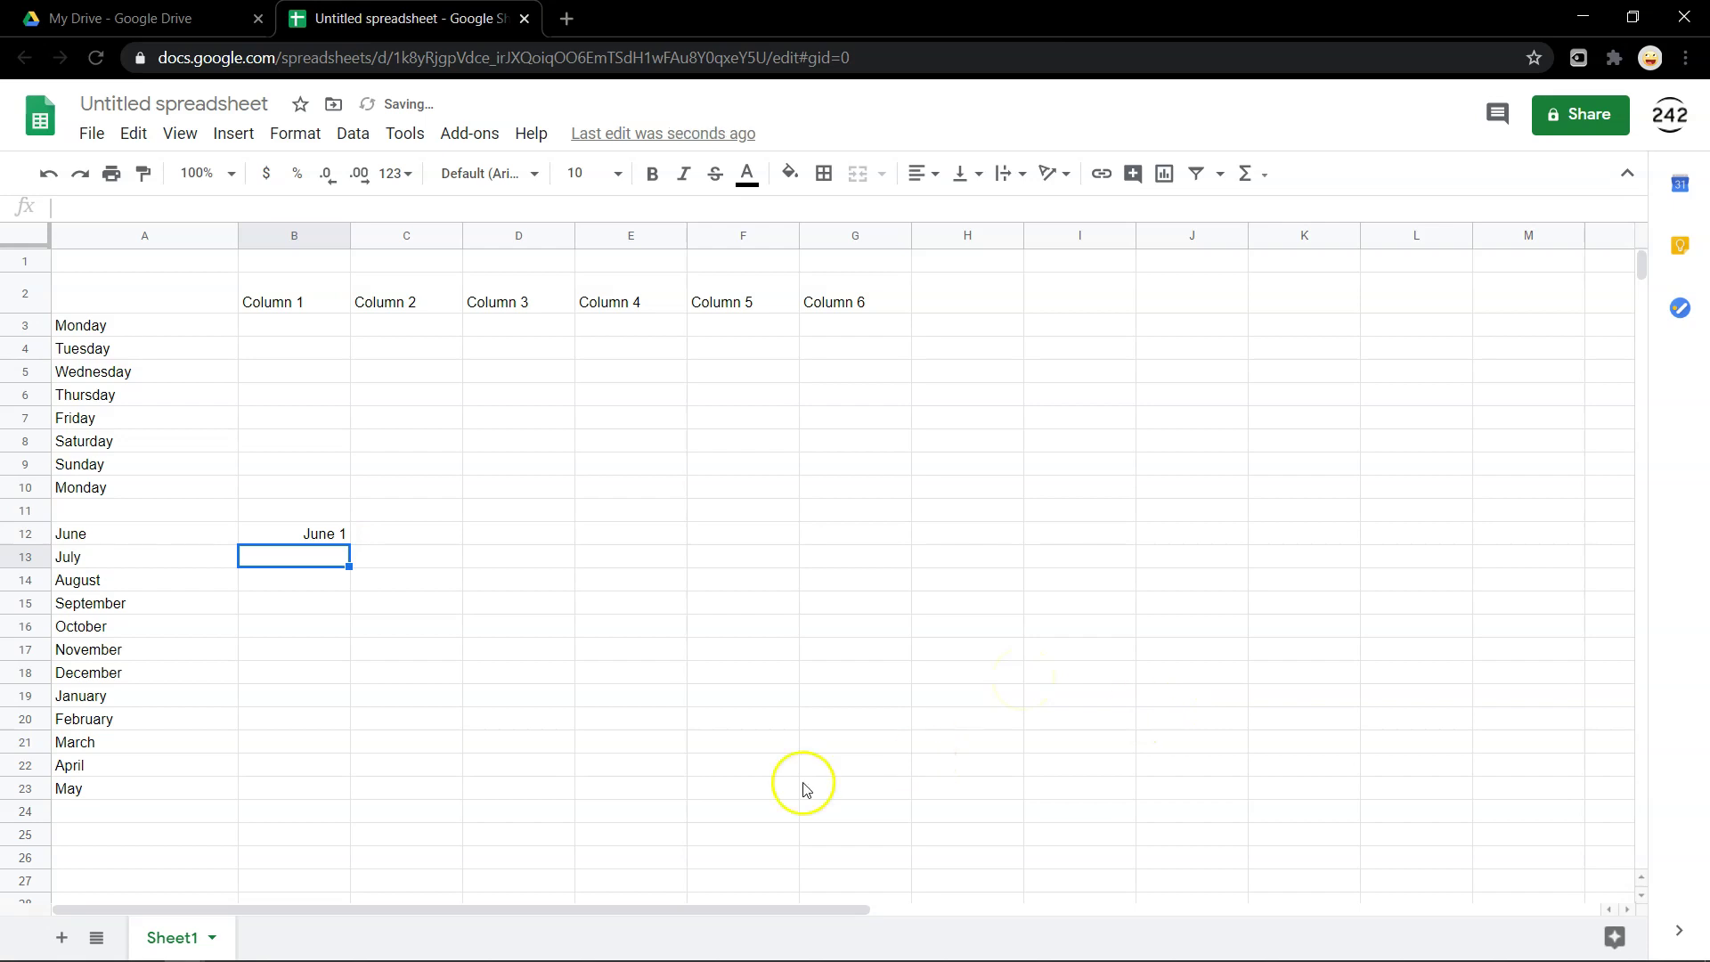
left_click(344, 537)
left_click_drag(350, 538, 344, 786)
left_click_drag(334, 308, 806, 787)
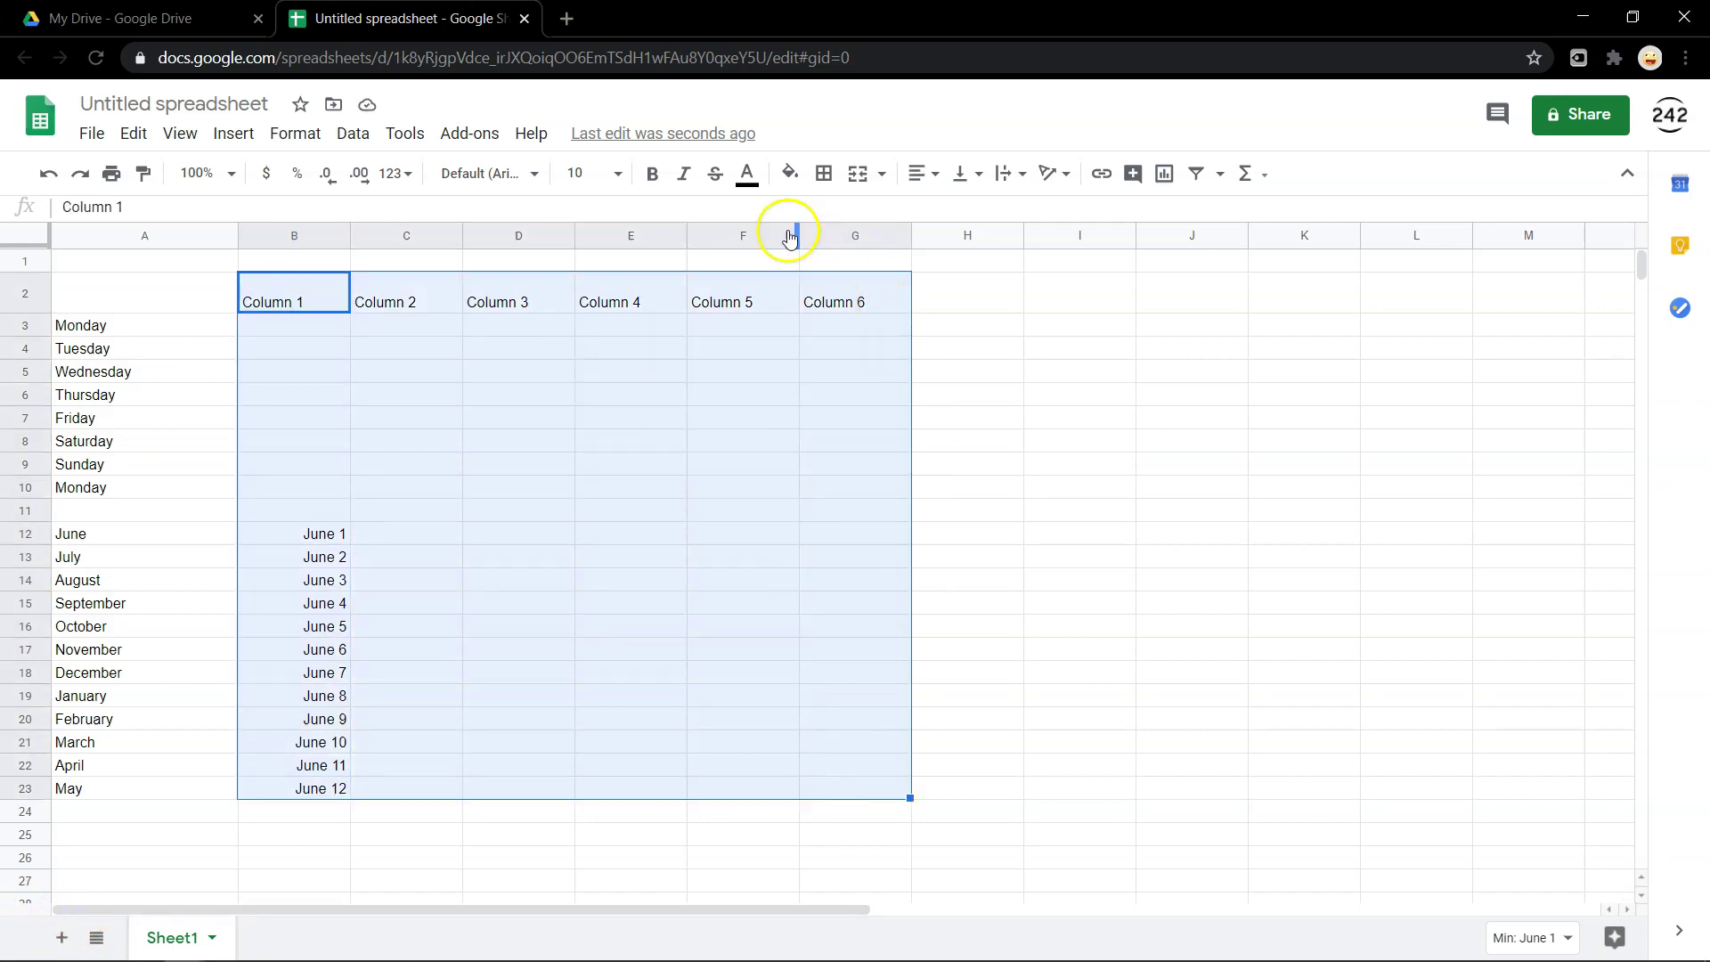
Apply the brown header and cream alternating-row colour style to the table
left_click(791, 176)
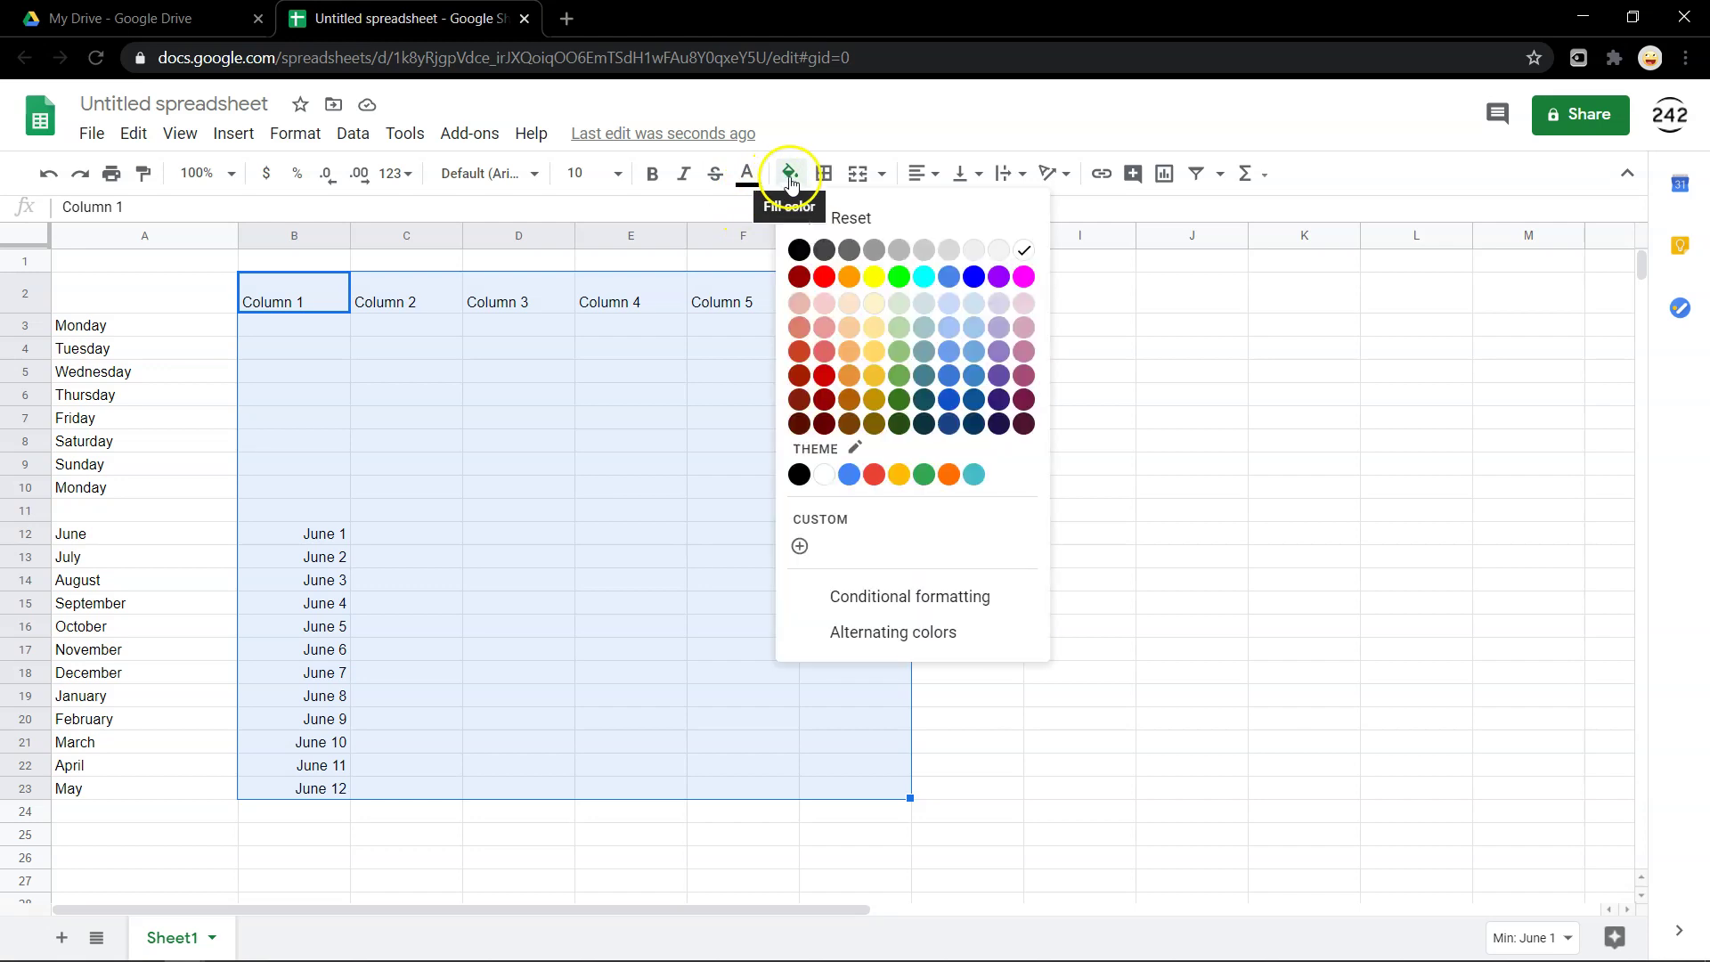
left_click(923, 354)
left_click(790, 174)
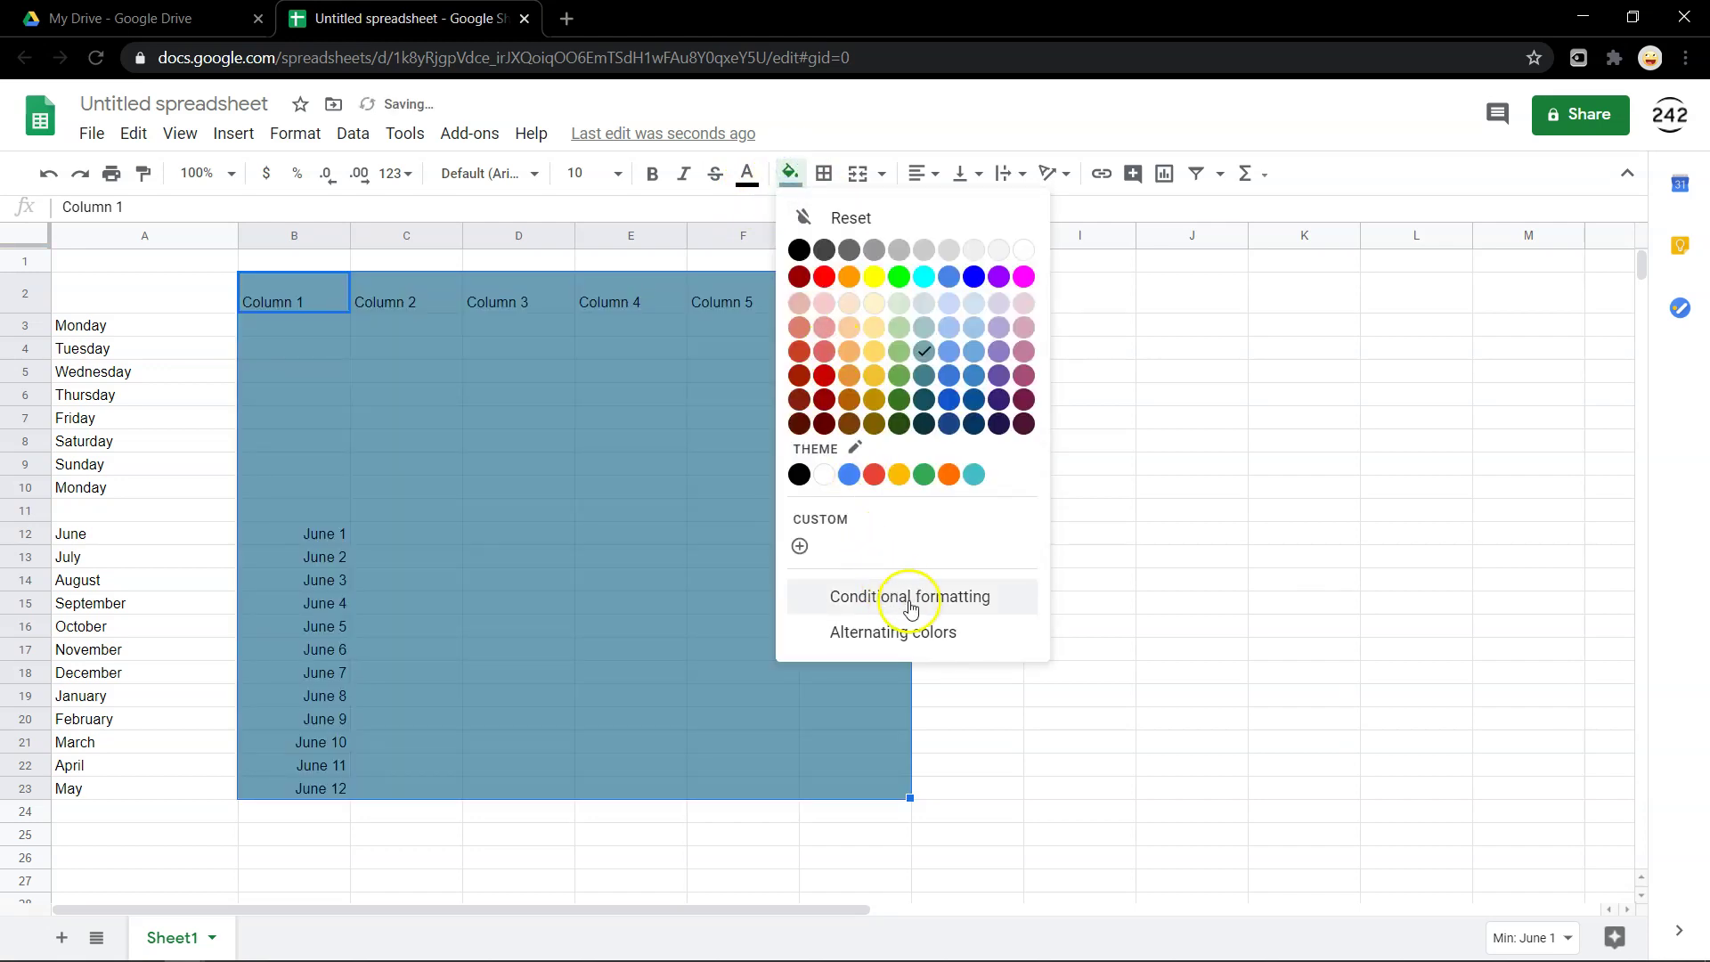
left_click(919, 634)
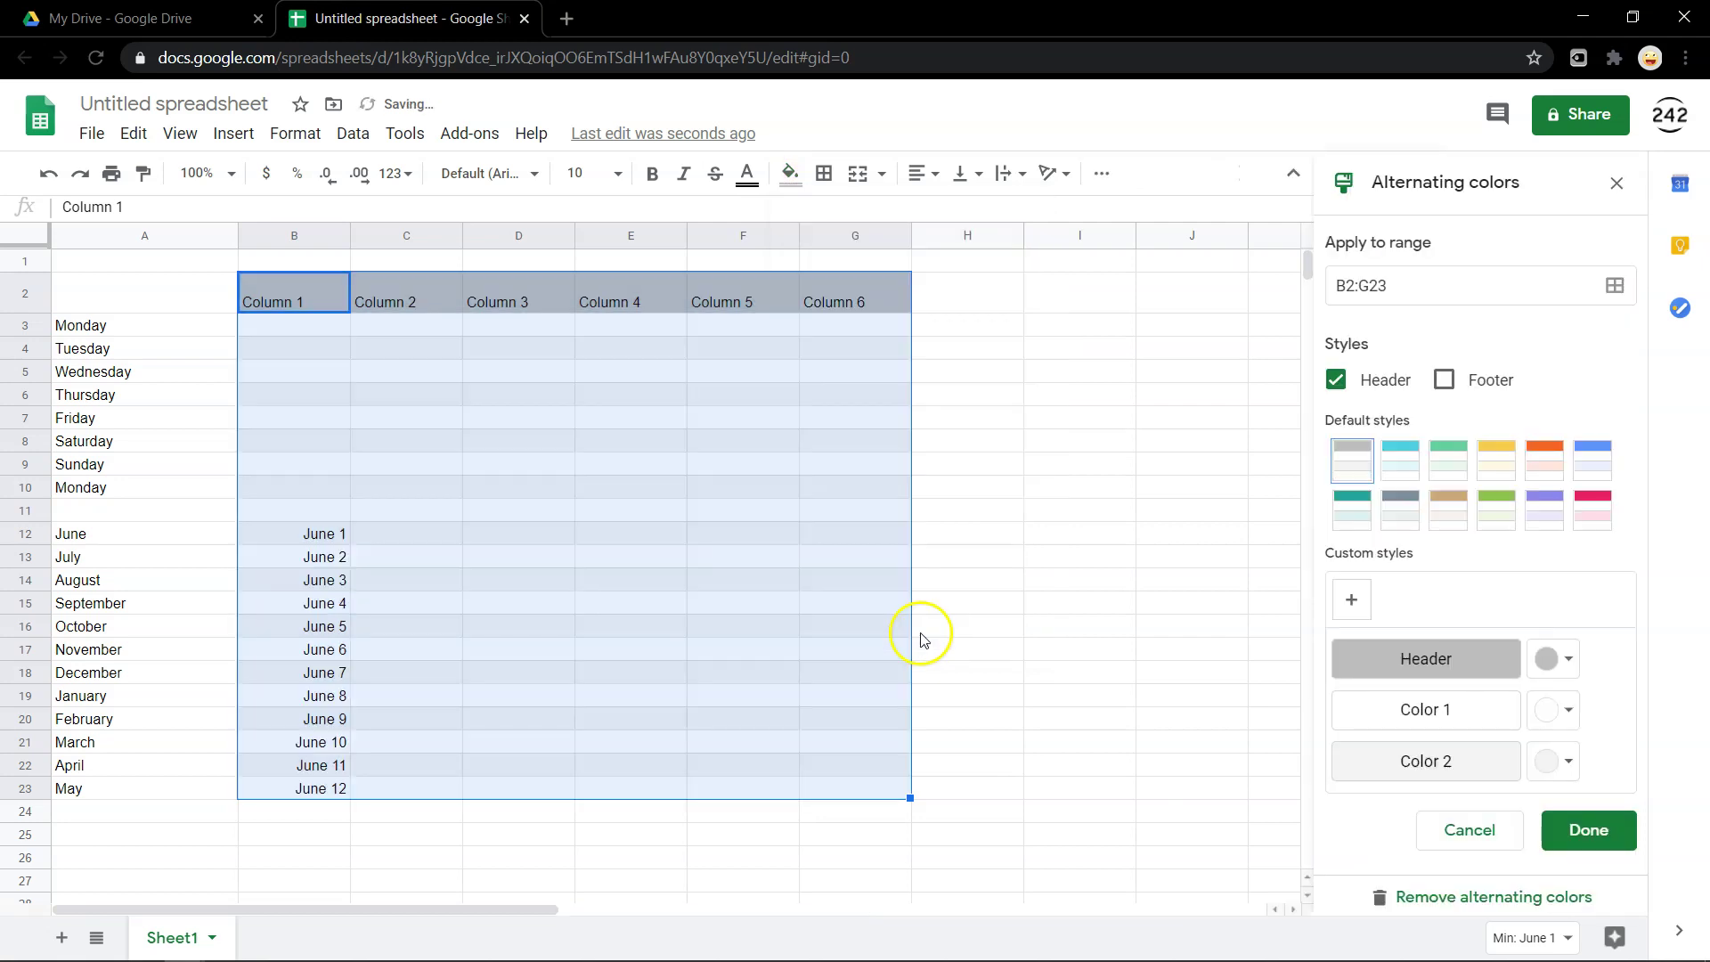
left_click(1454, 512)
left_click(1554, 830)
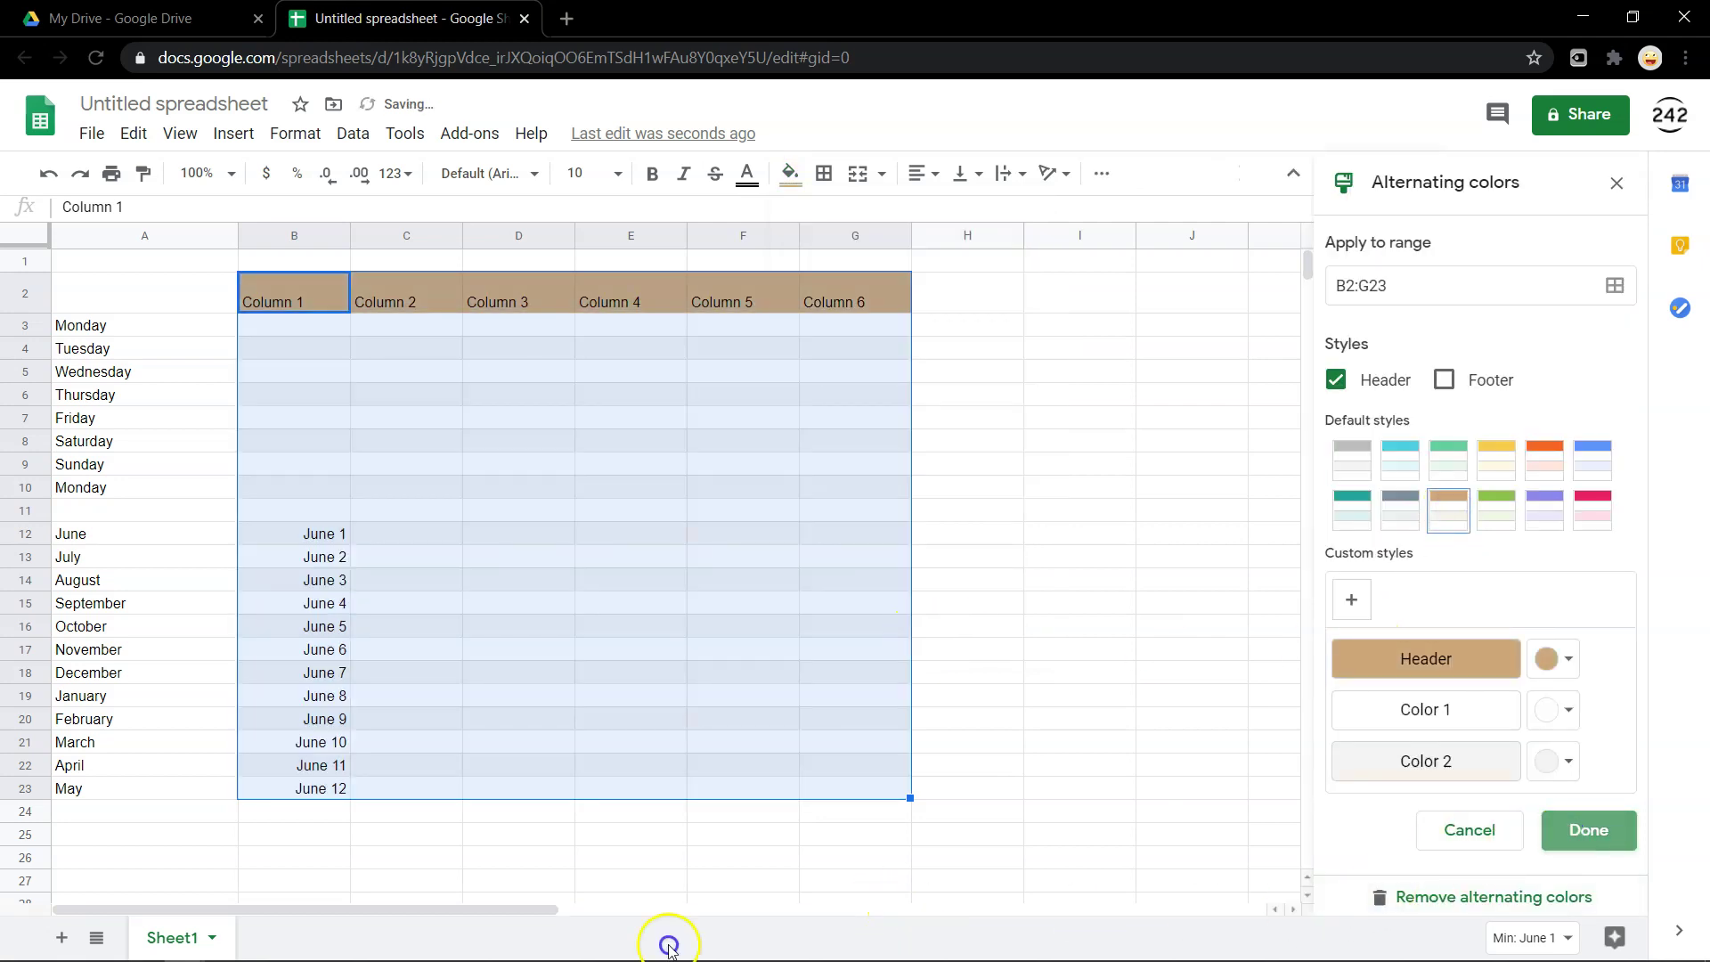
left_click(555, 856)
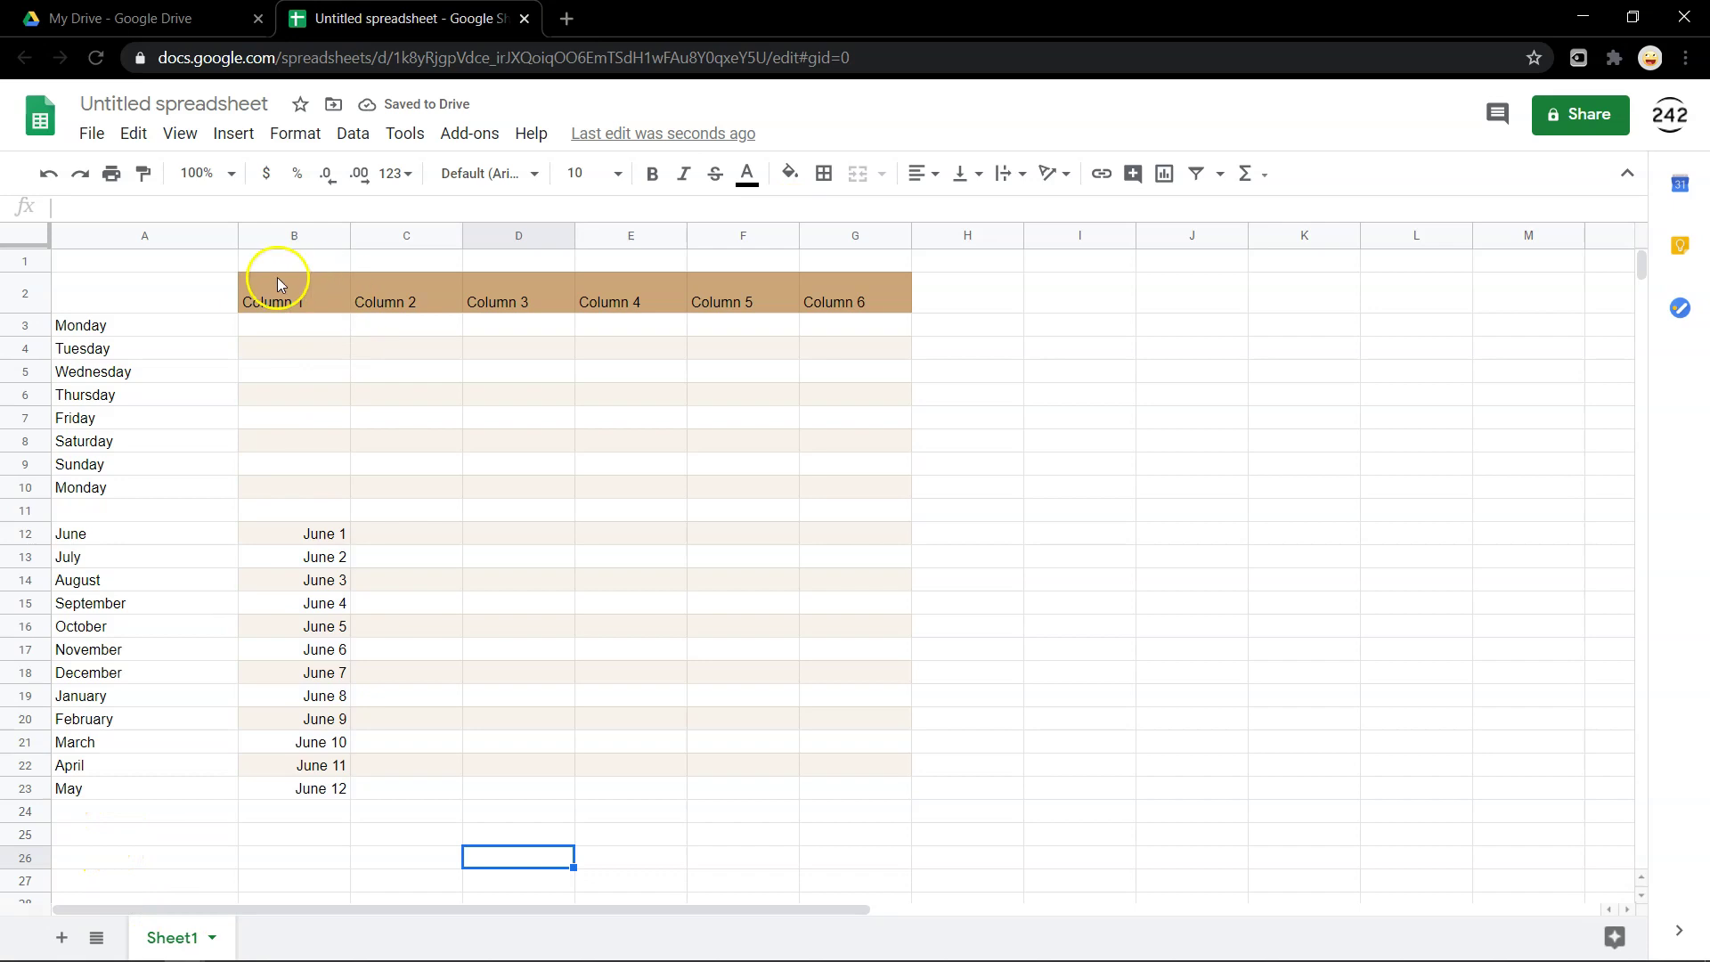
Add borders around every cell of the table range B2:G22
left_click_drag(306, 290, 881, 762)
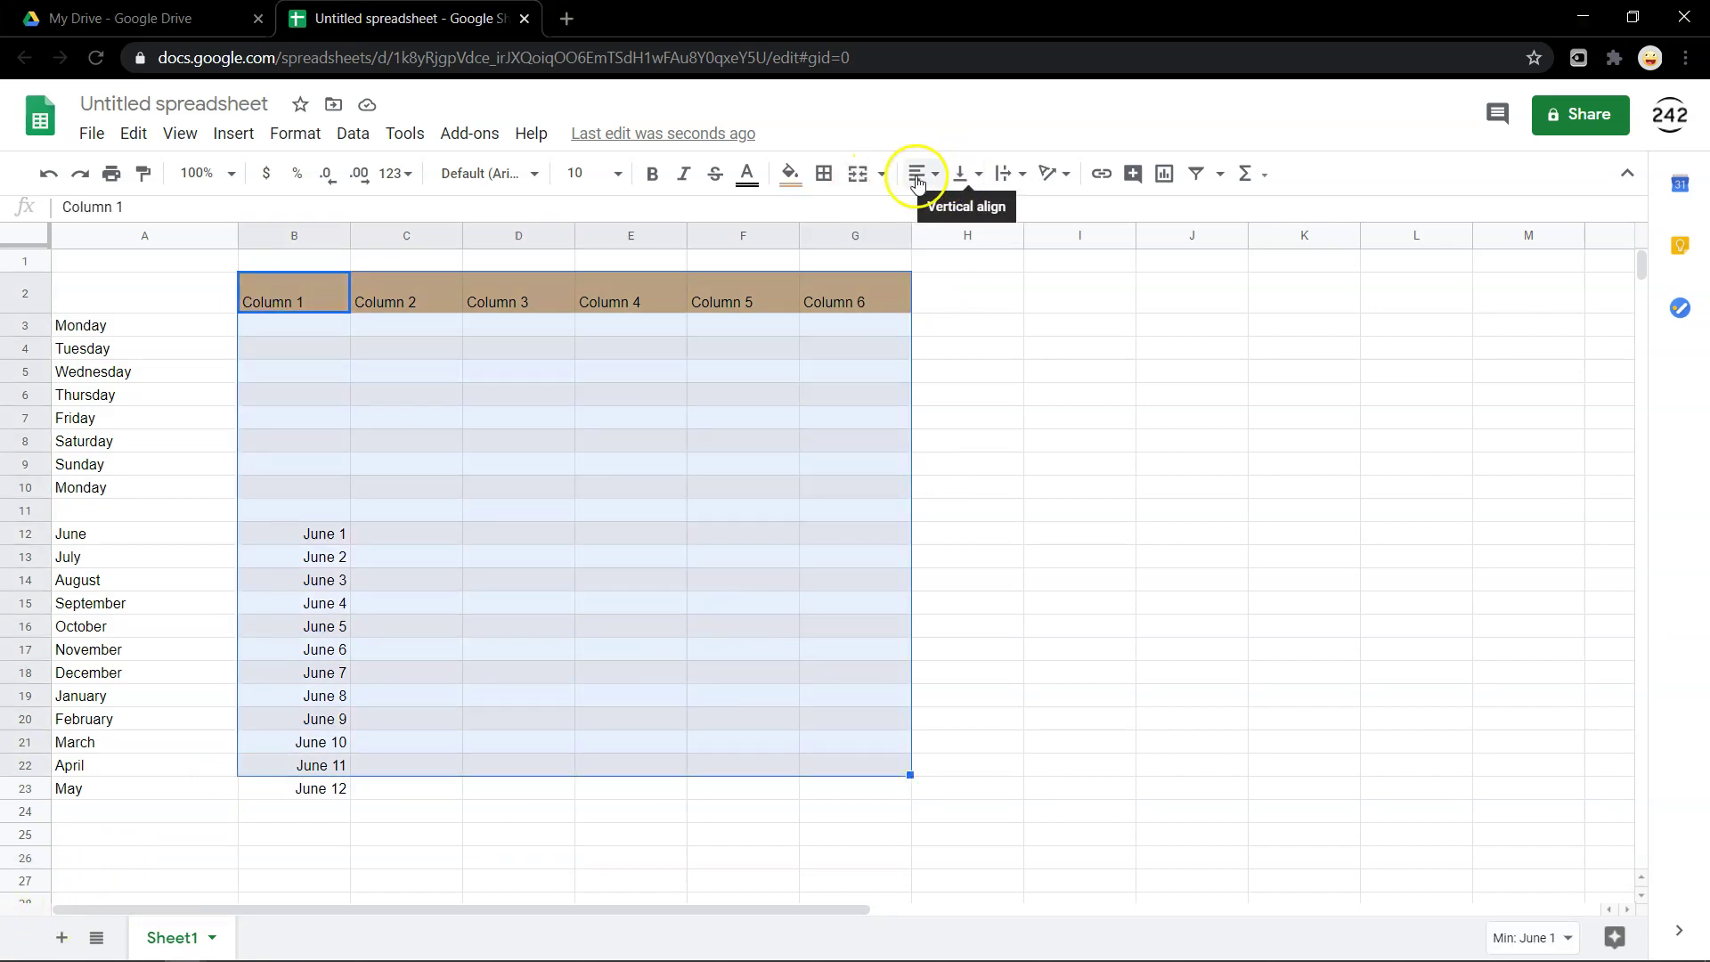
left_click(824, 173)
left_click(832, 216)
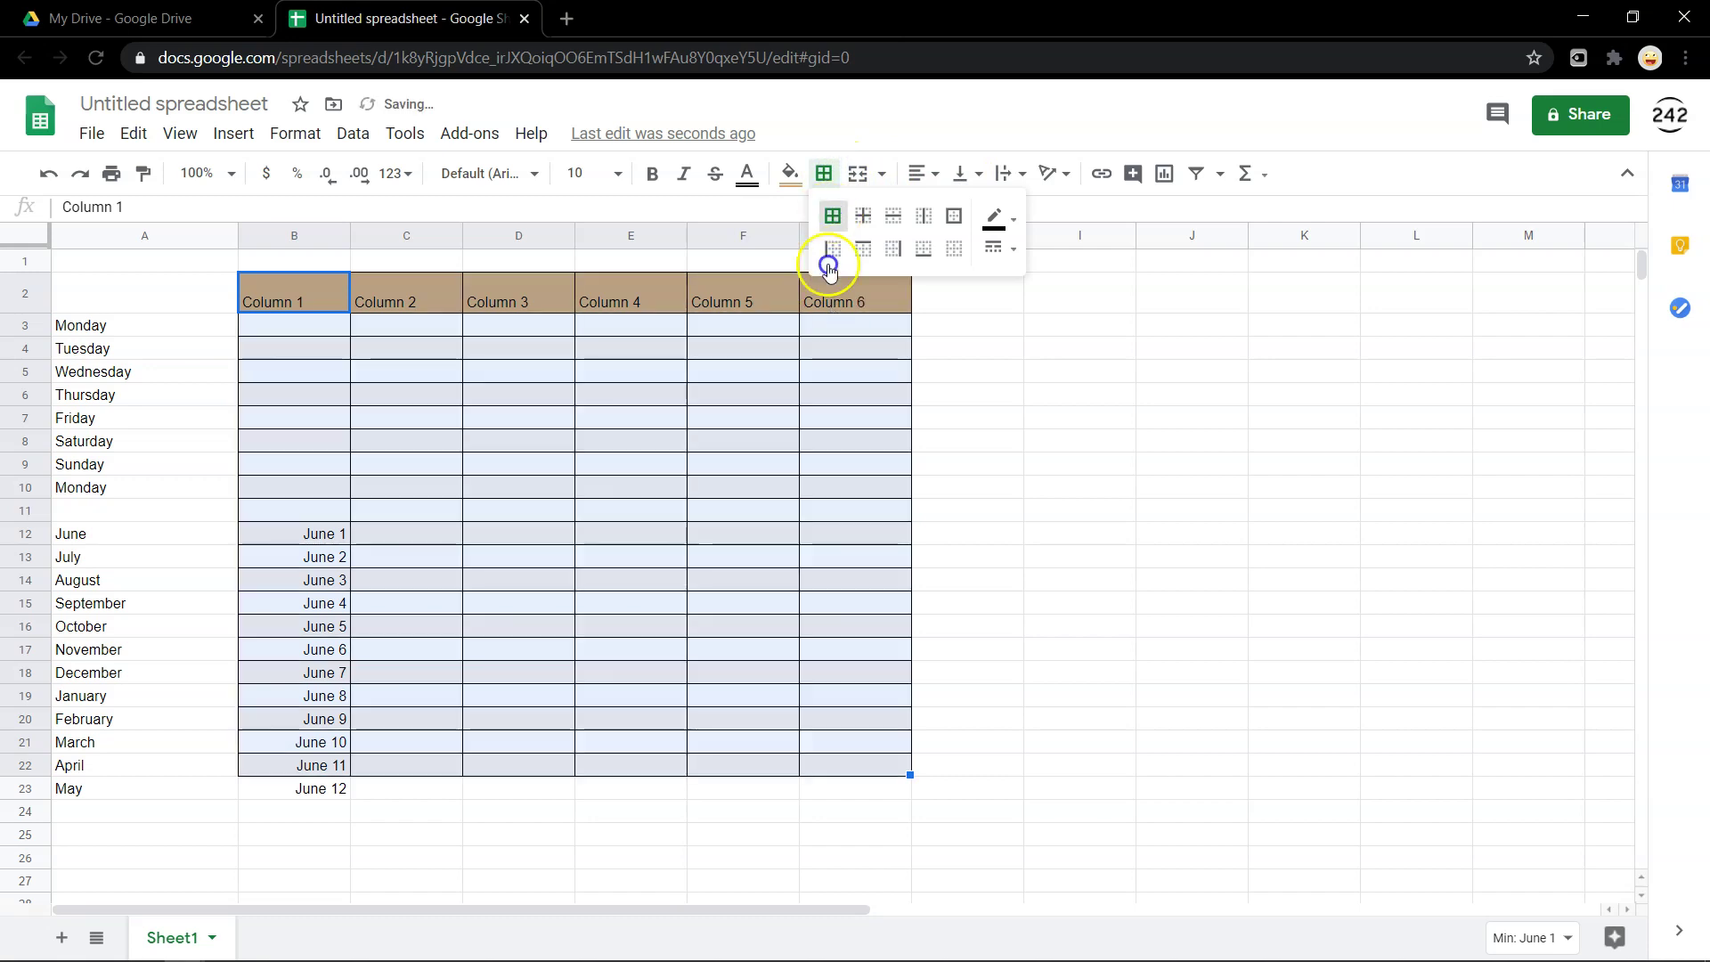
left_click(995, 511)
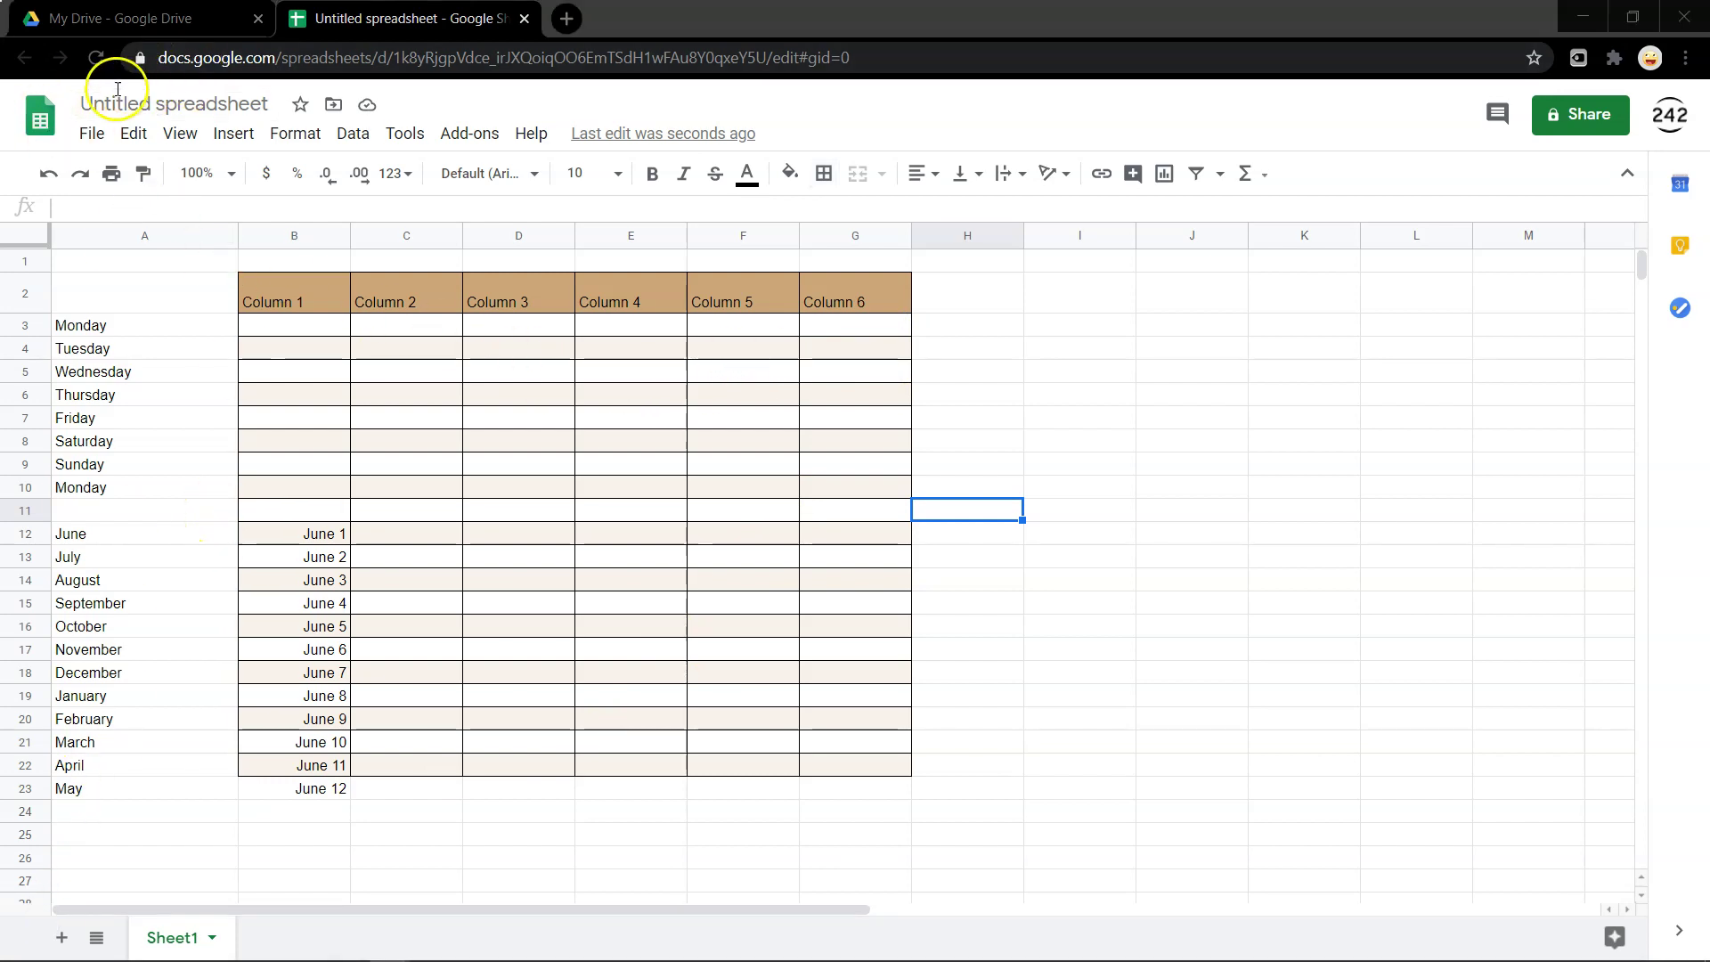
Add a blank Sheet2 and duplicate Sheet1
left_click(64, 946)
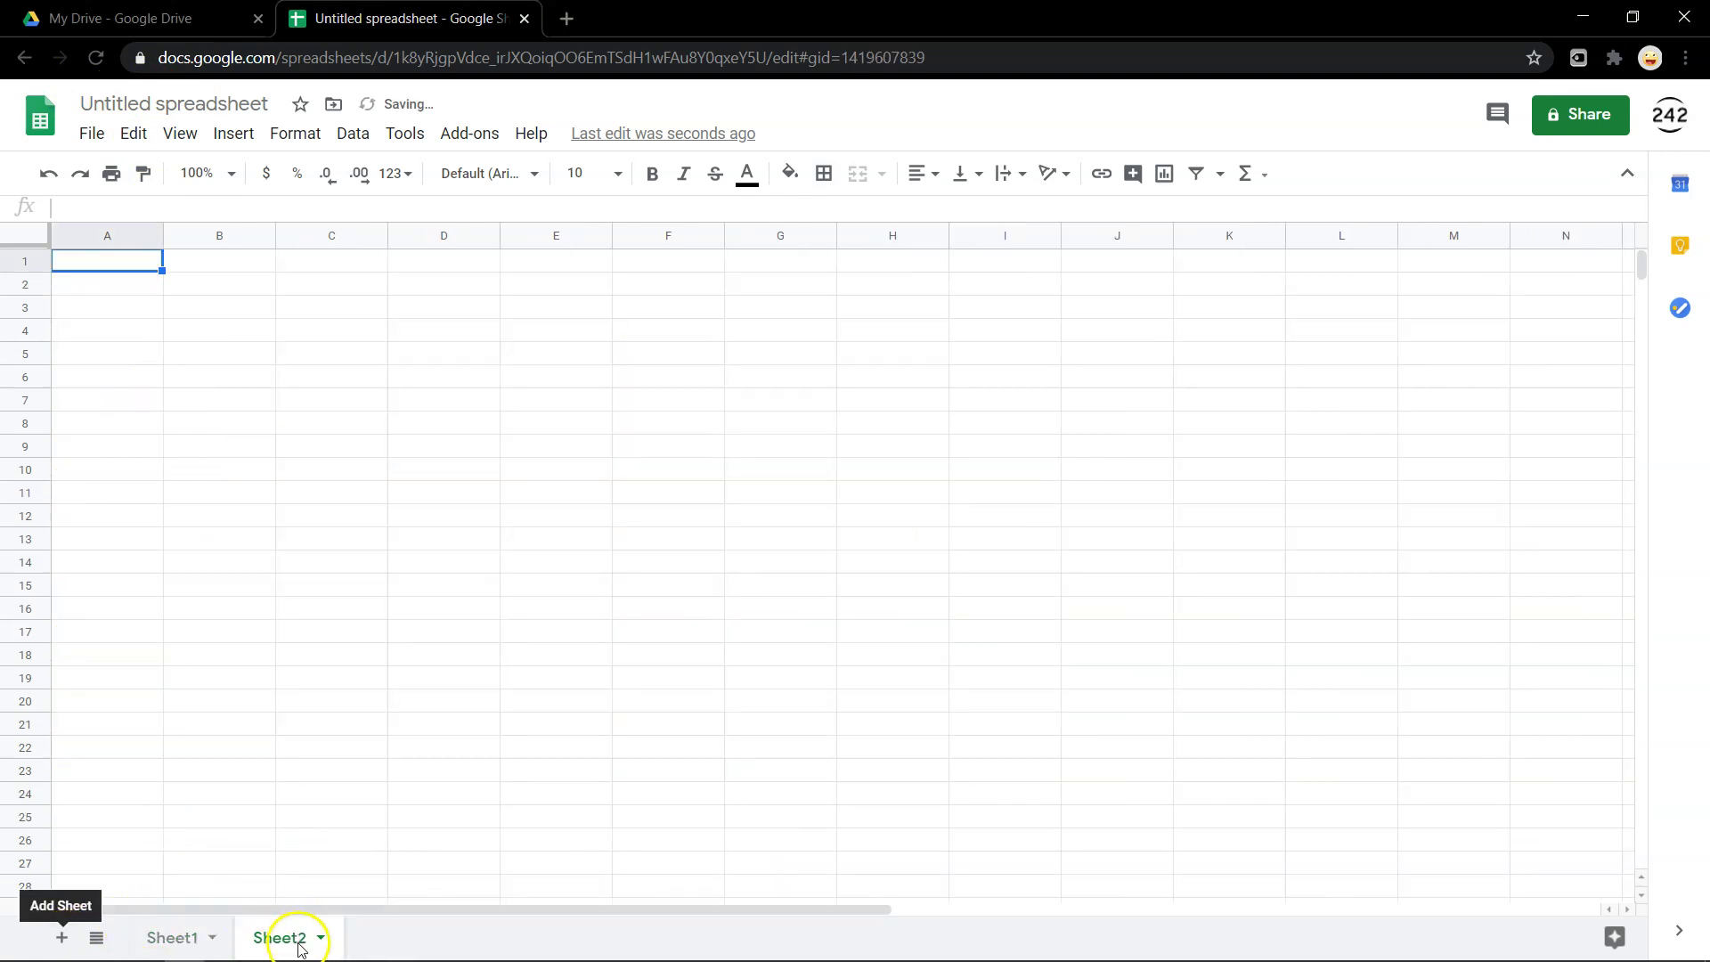
left_click(178, 938)
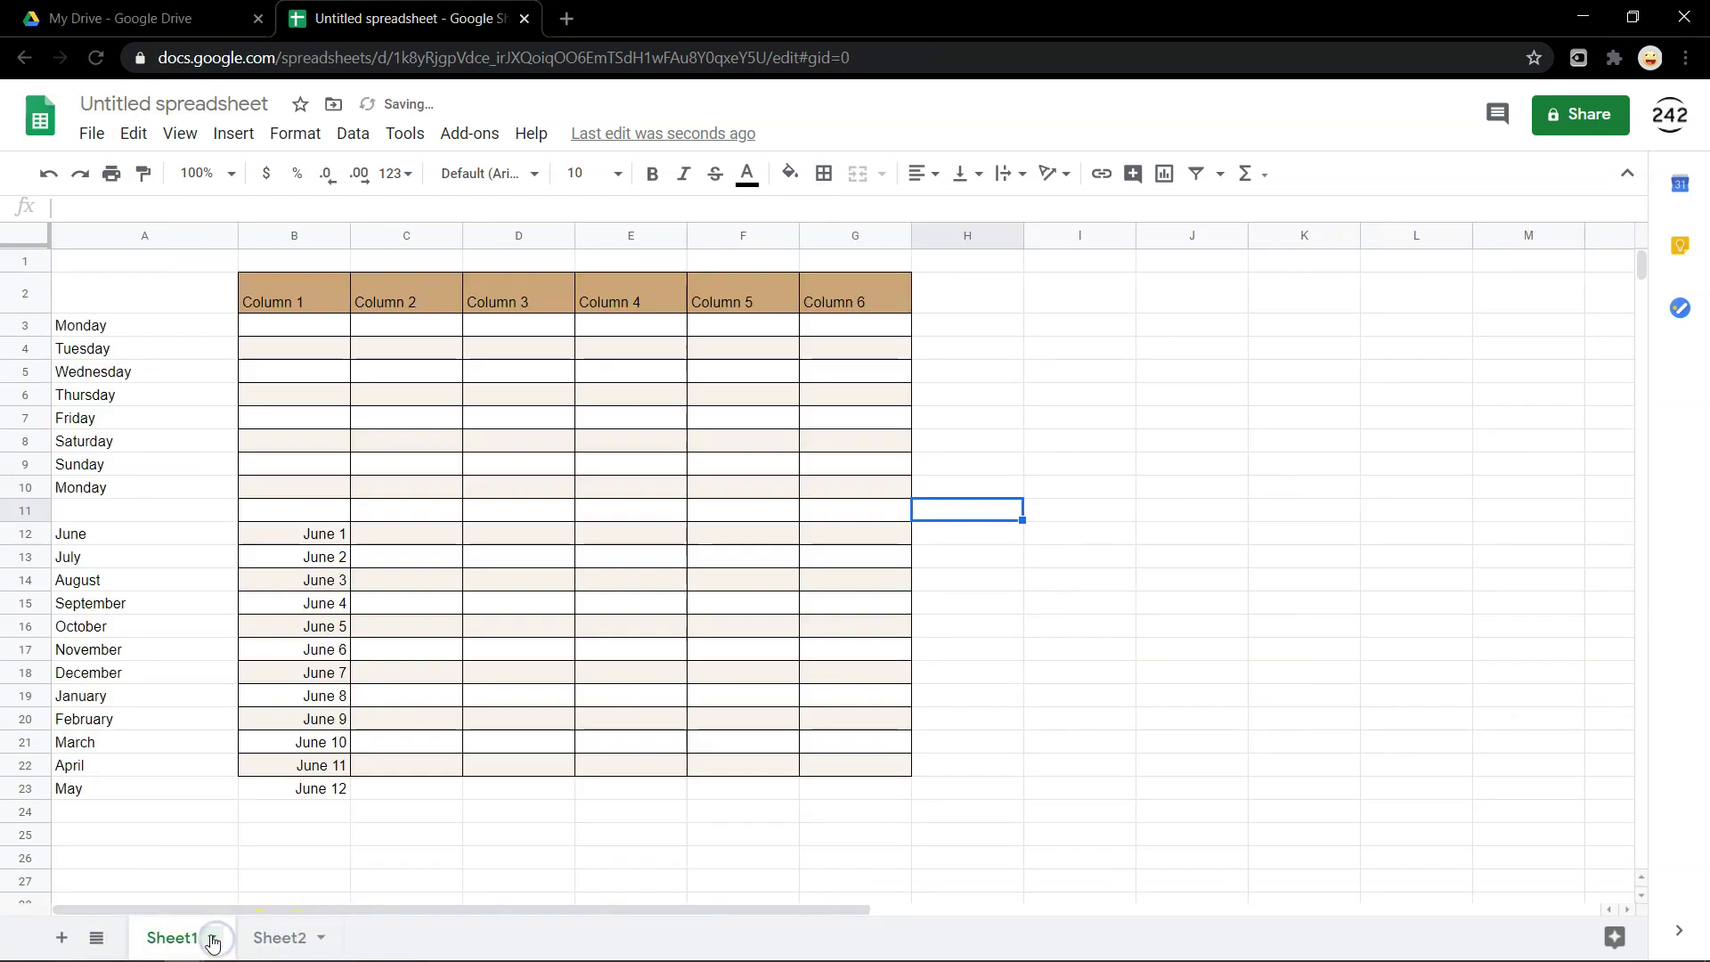
left_click(212, 940)
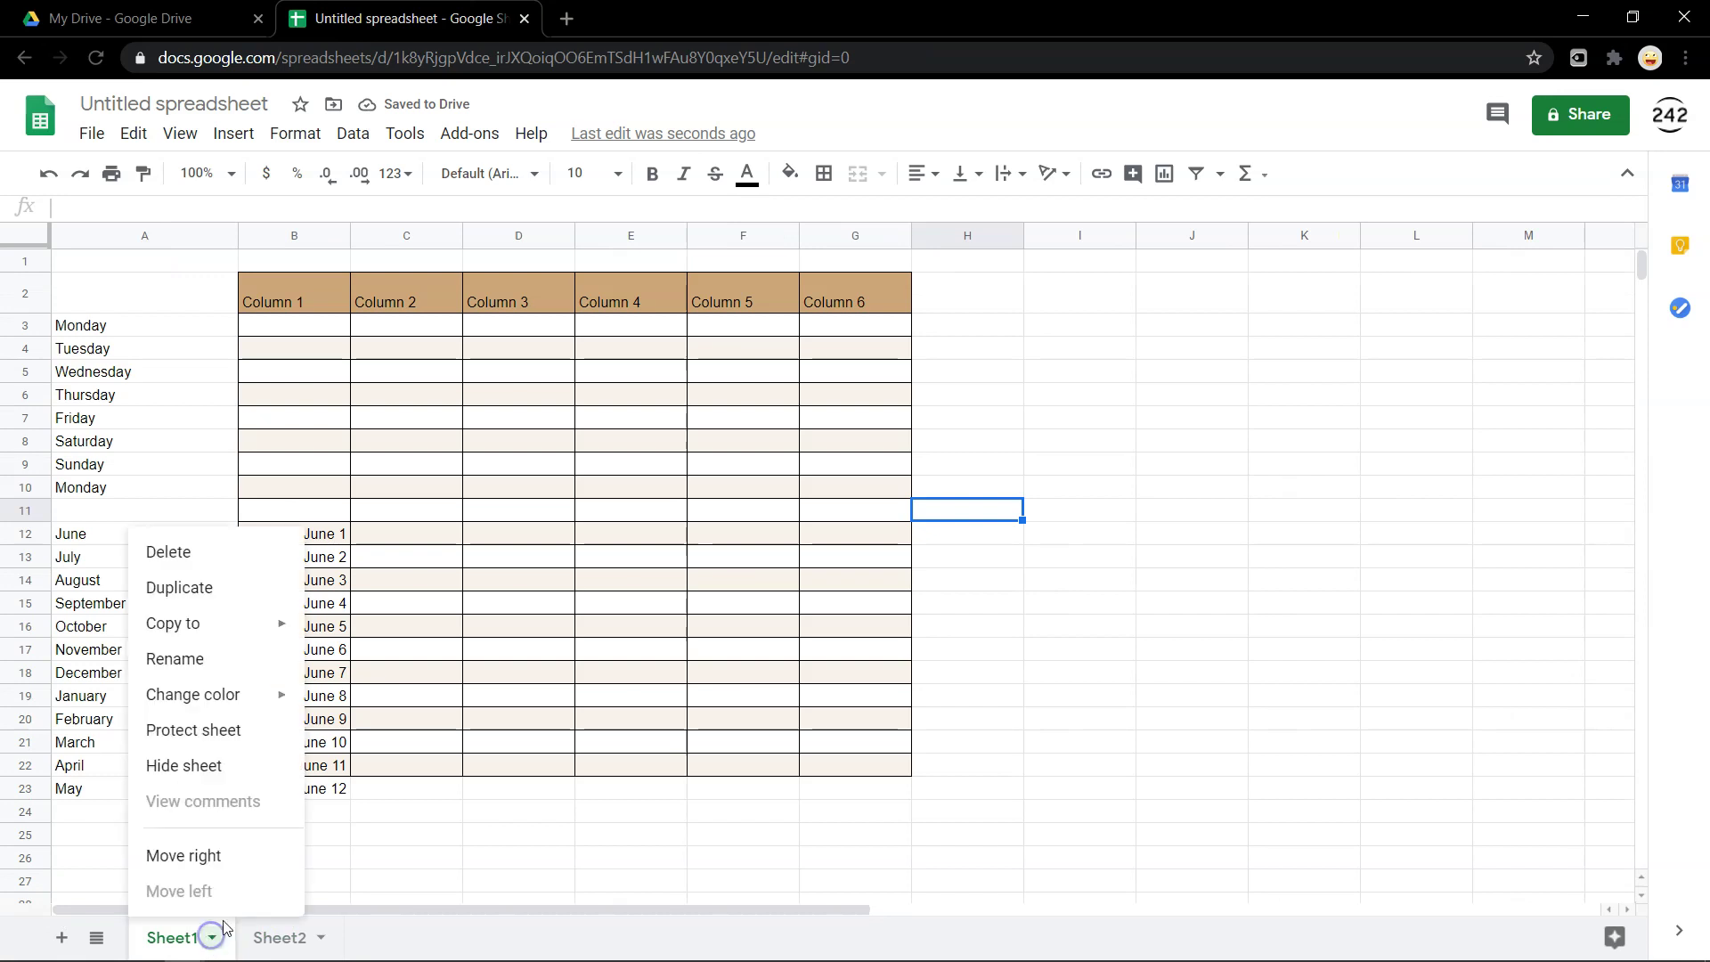
left_click(235, 589)
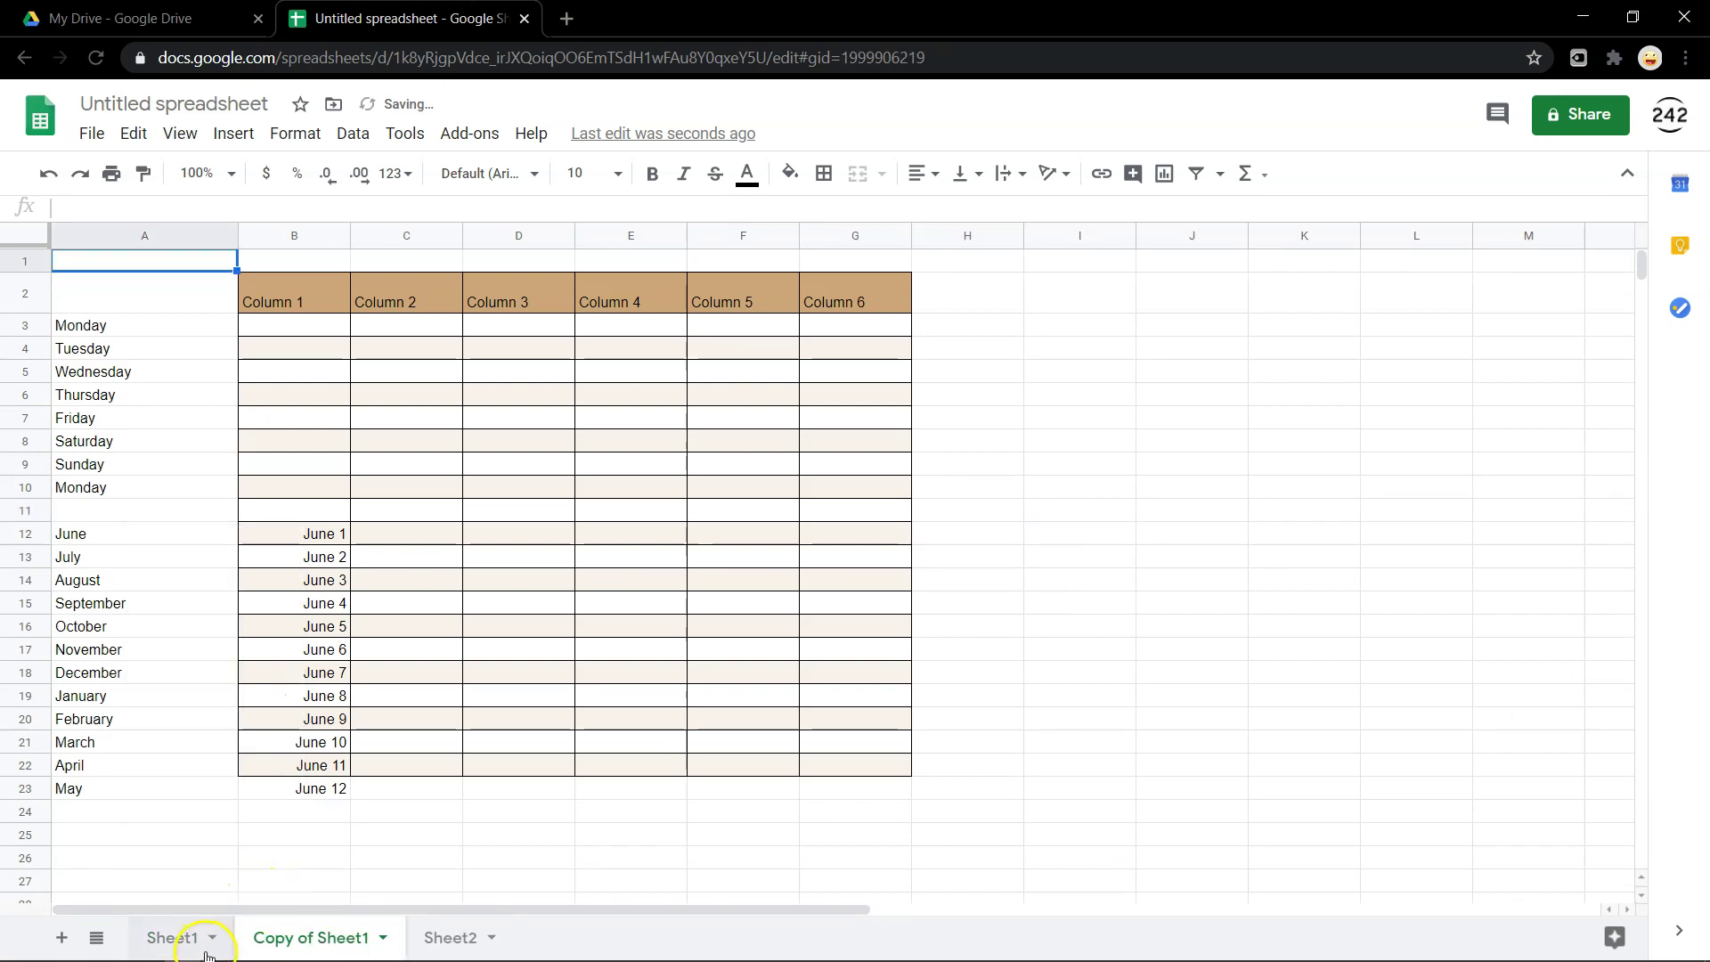
Keep the duplicate named 'Copy of Sheet1', then display the empty Sheet2
left_click(384, 940)
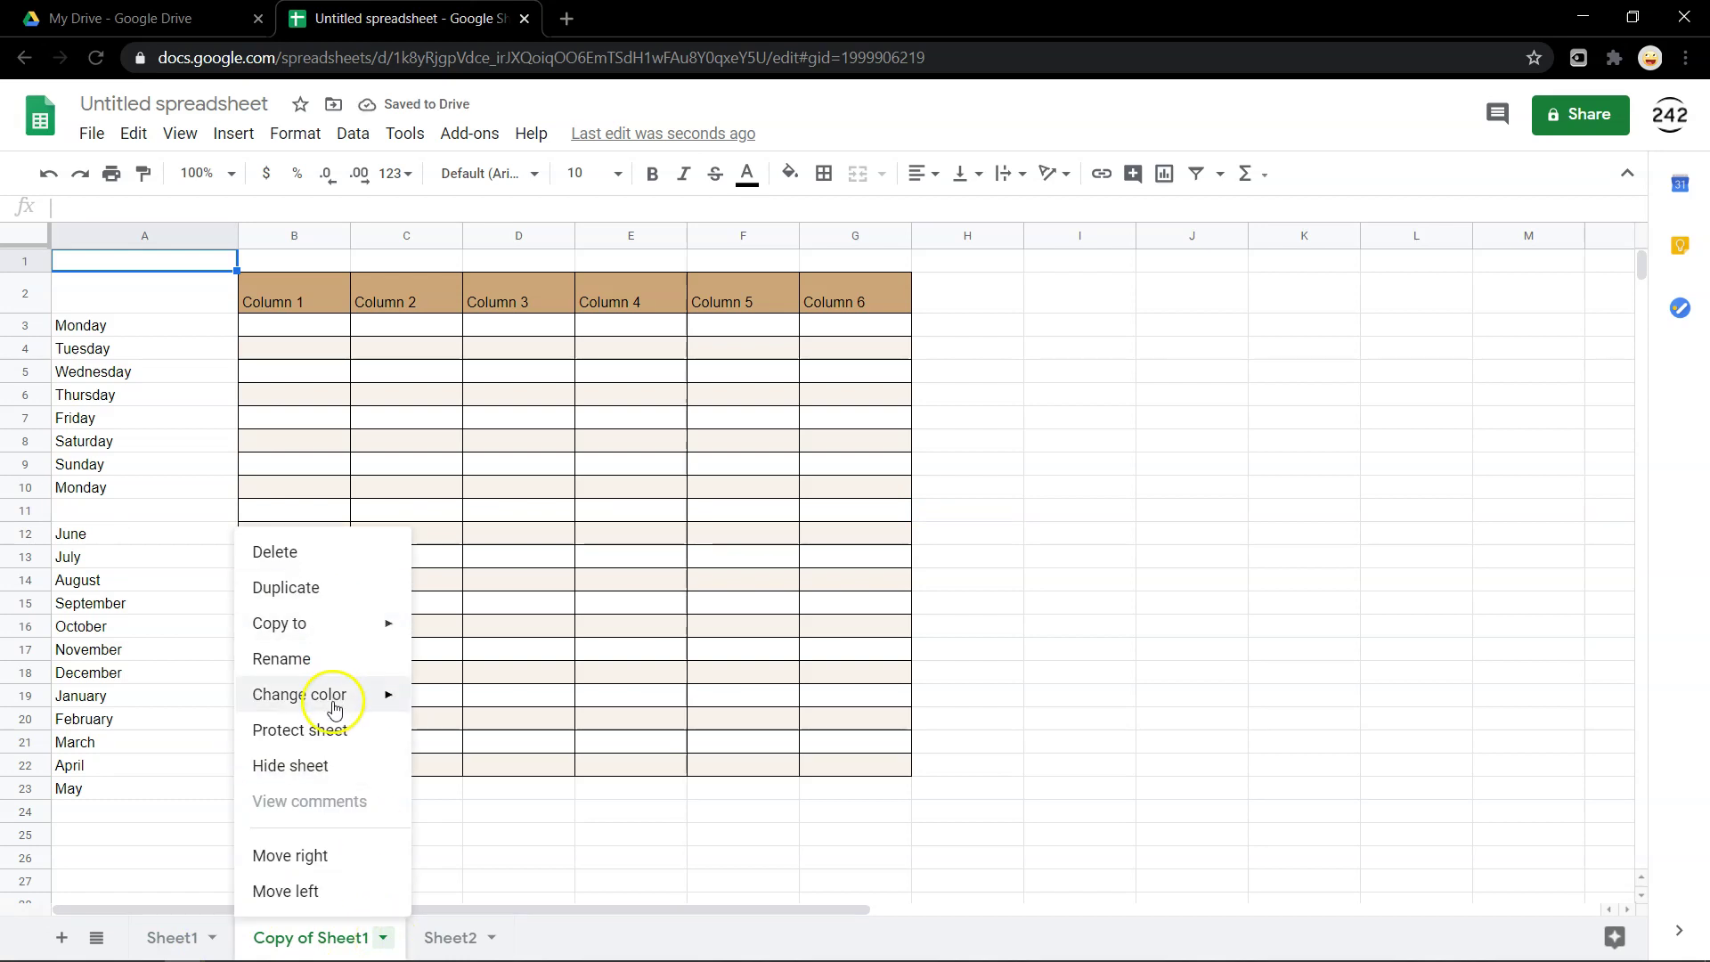
double_click(318, 947)
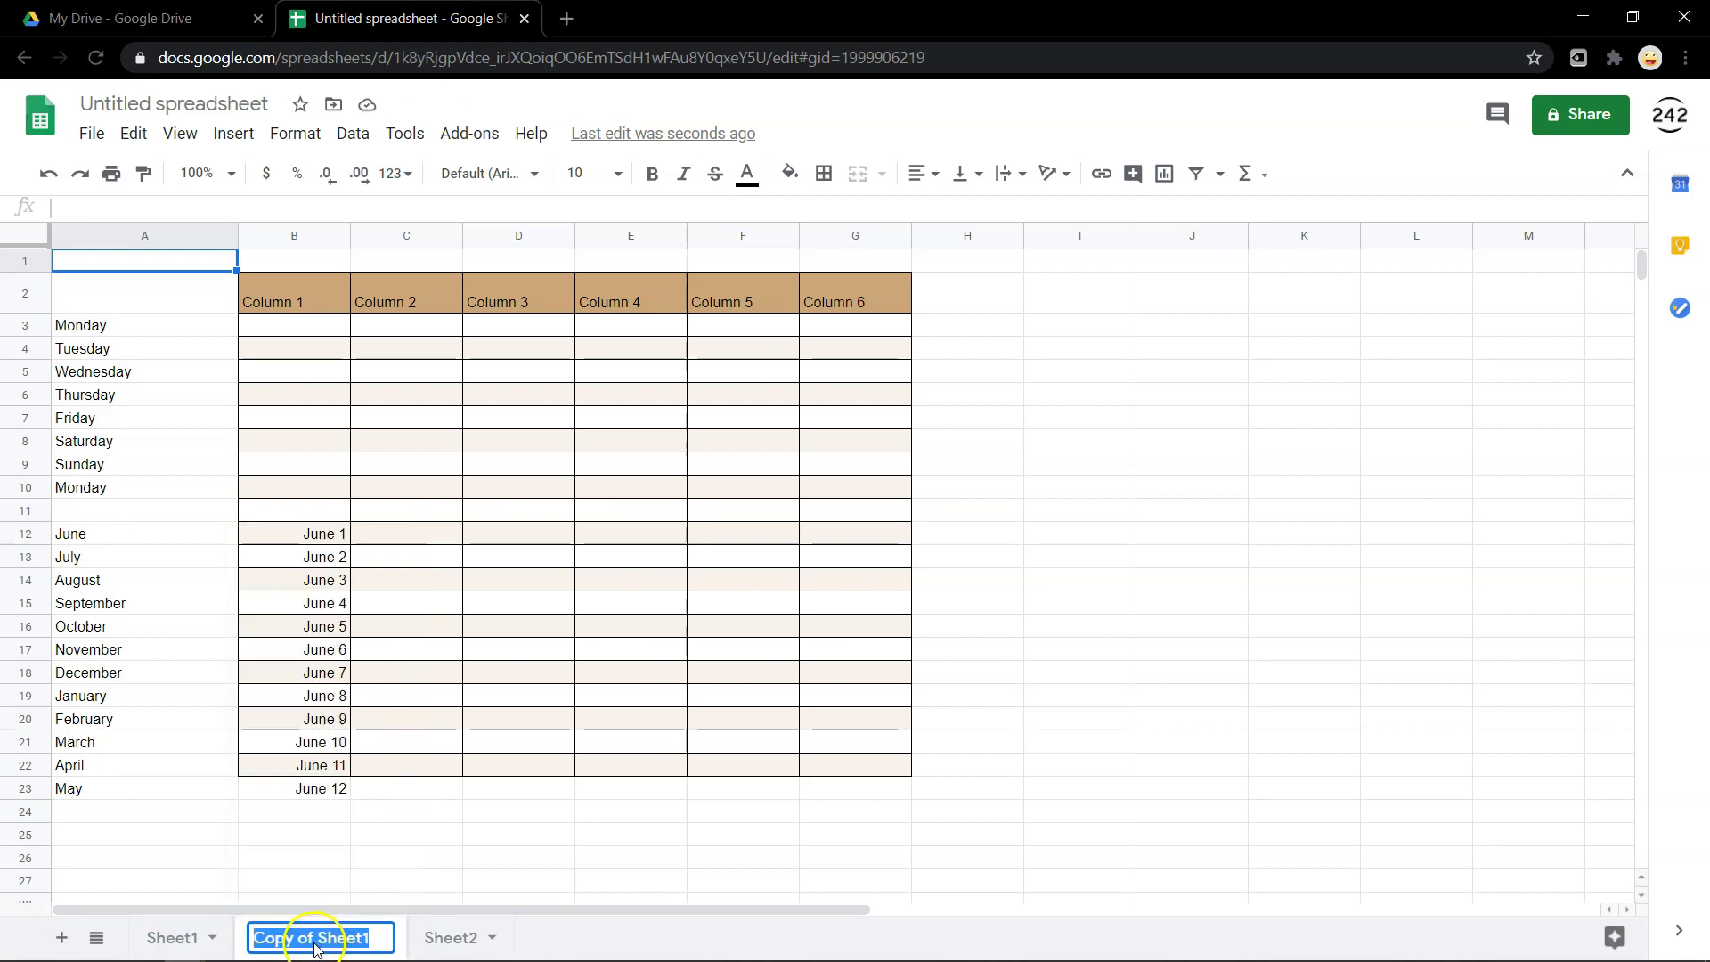
key("Return")
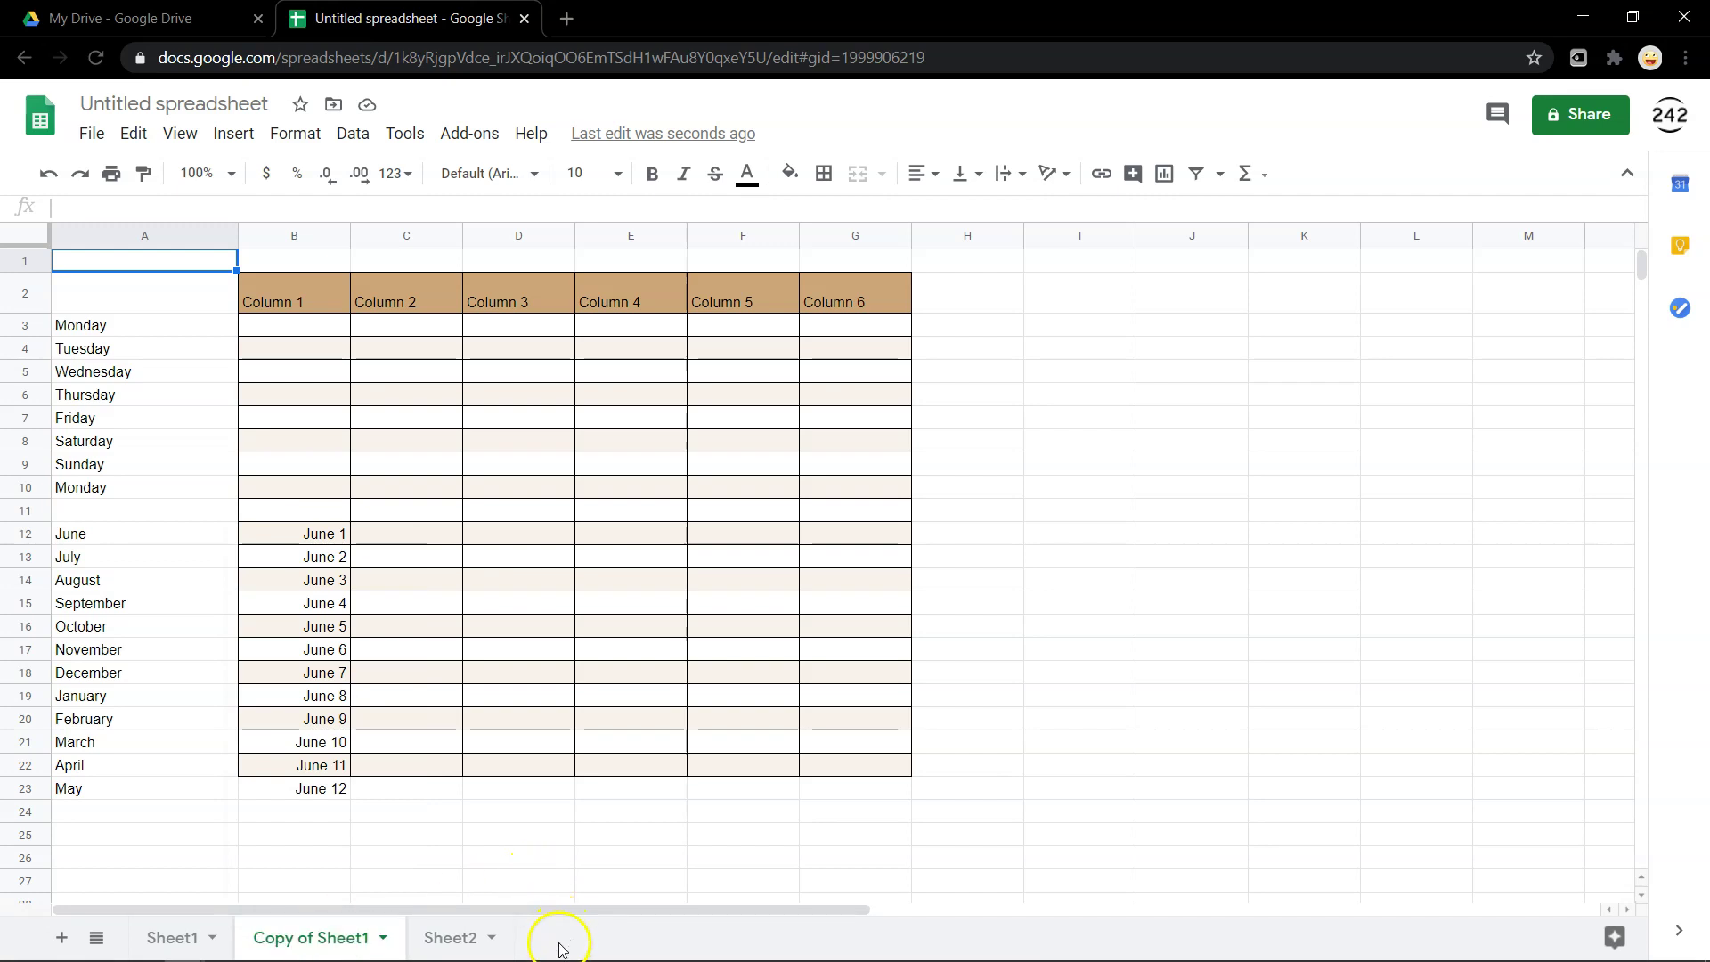
left_click(450, 938)
left_click(240, 942)
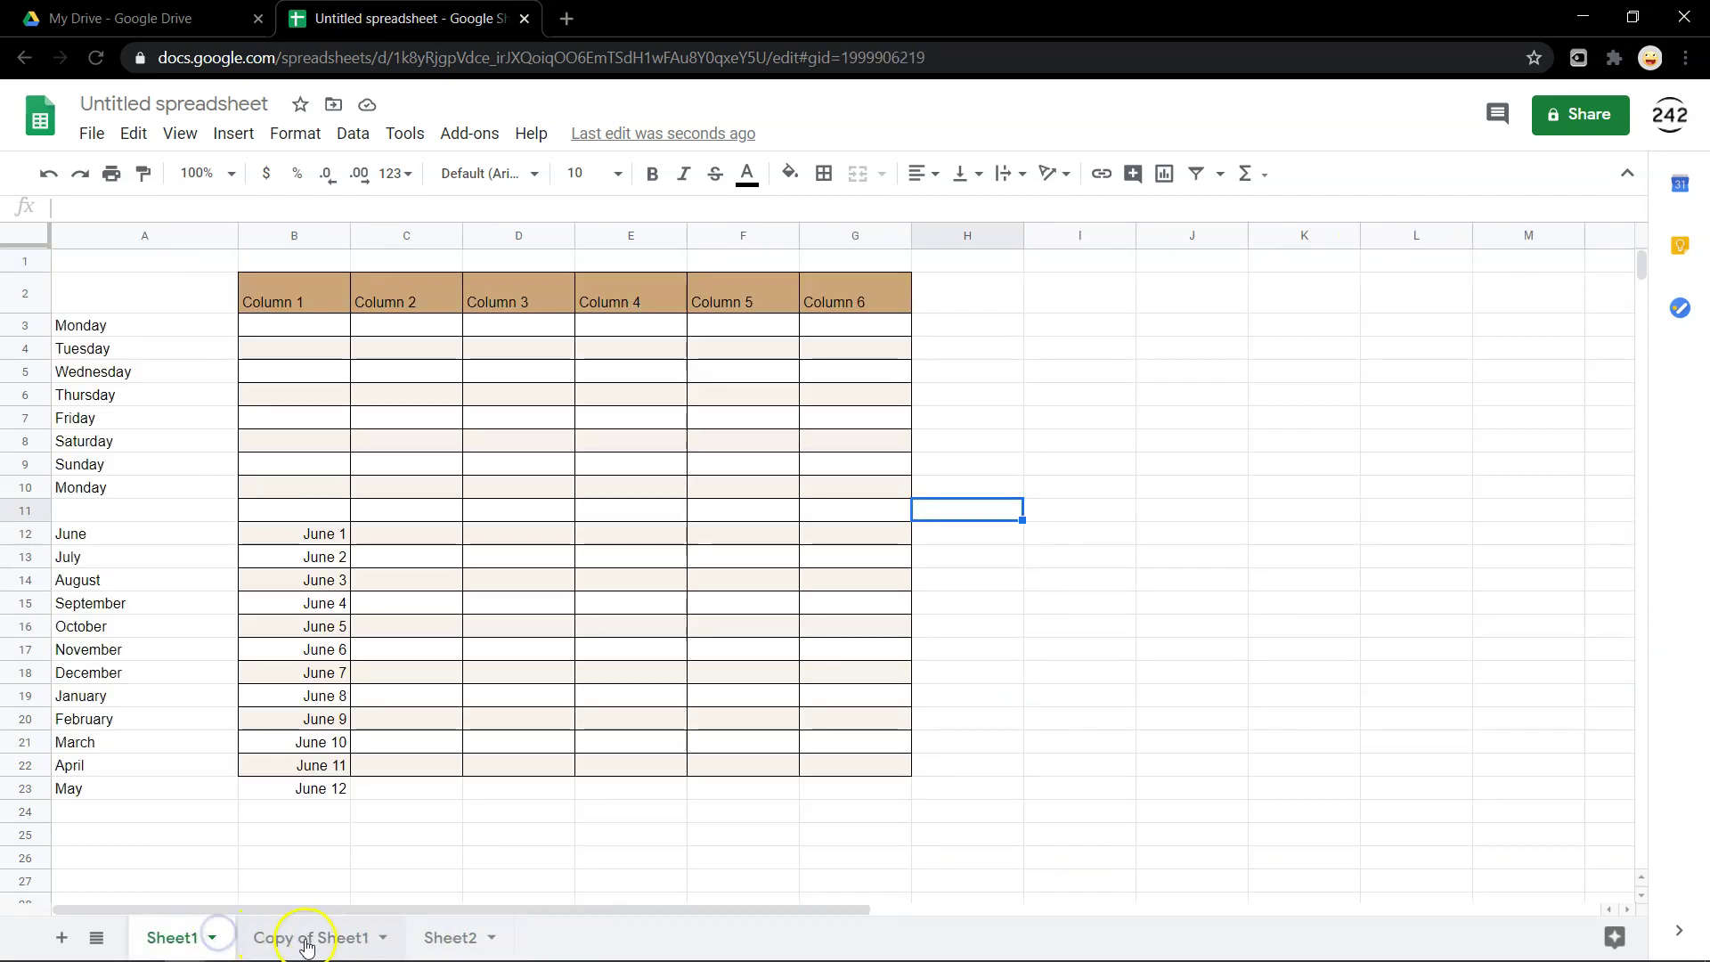
left_click(437, 942)
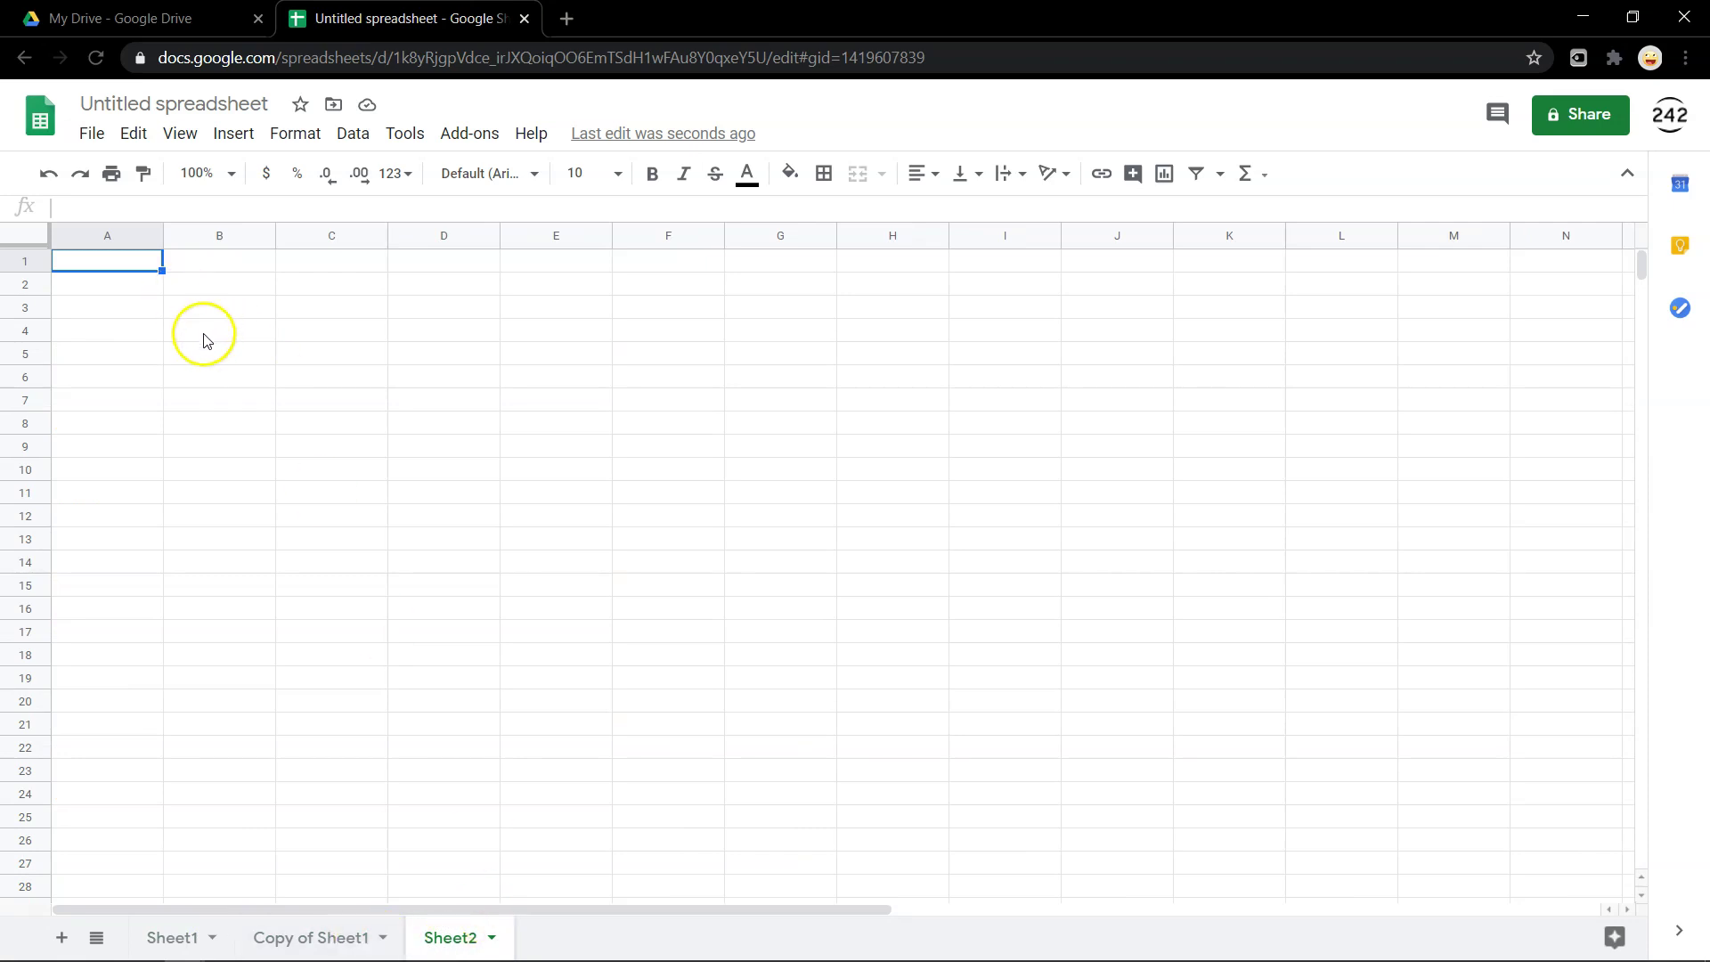
Enter 87654, 6543, 7, 654, 7654 and 654765 into A1:A6
type("87654")
left_click(77, 327)
type("654")
left_click(115, 291)
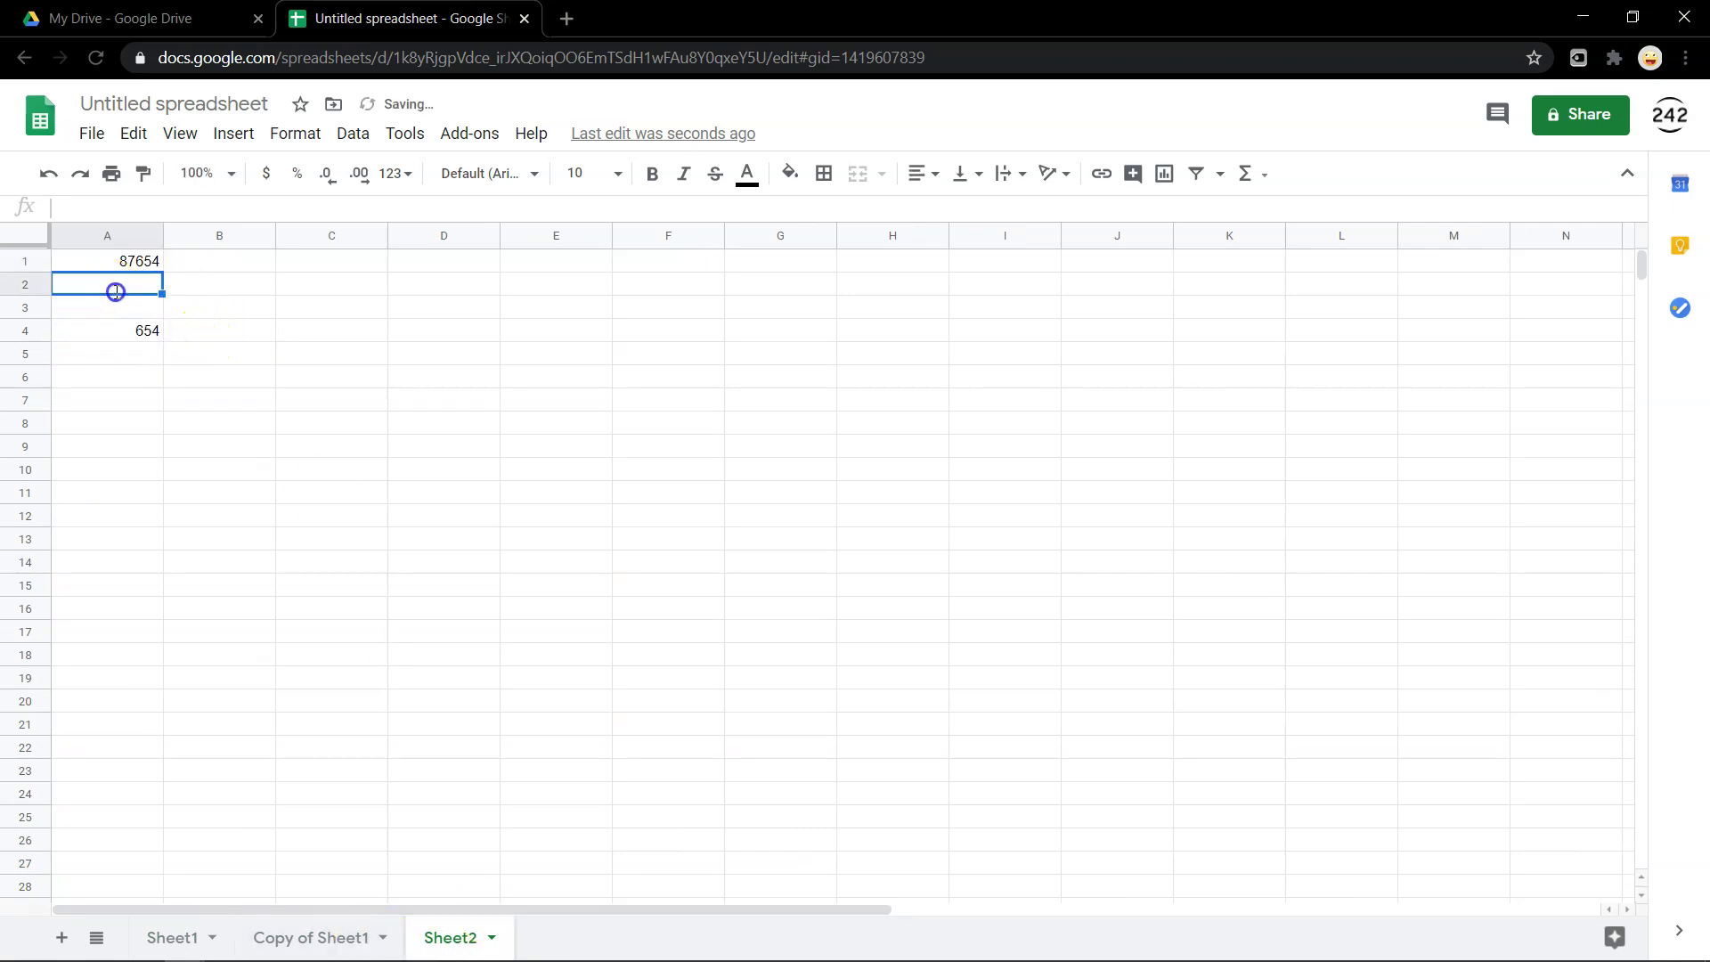
type("6543")
left_click(118, 309)
type("7")
left_click(111, 367)
type("654765")
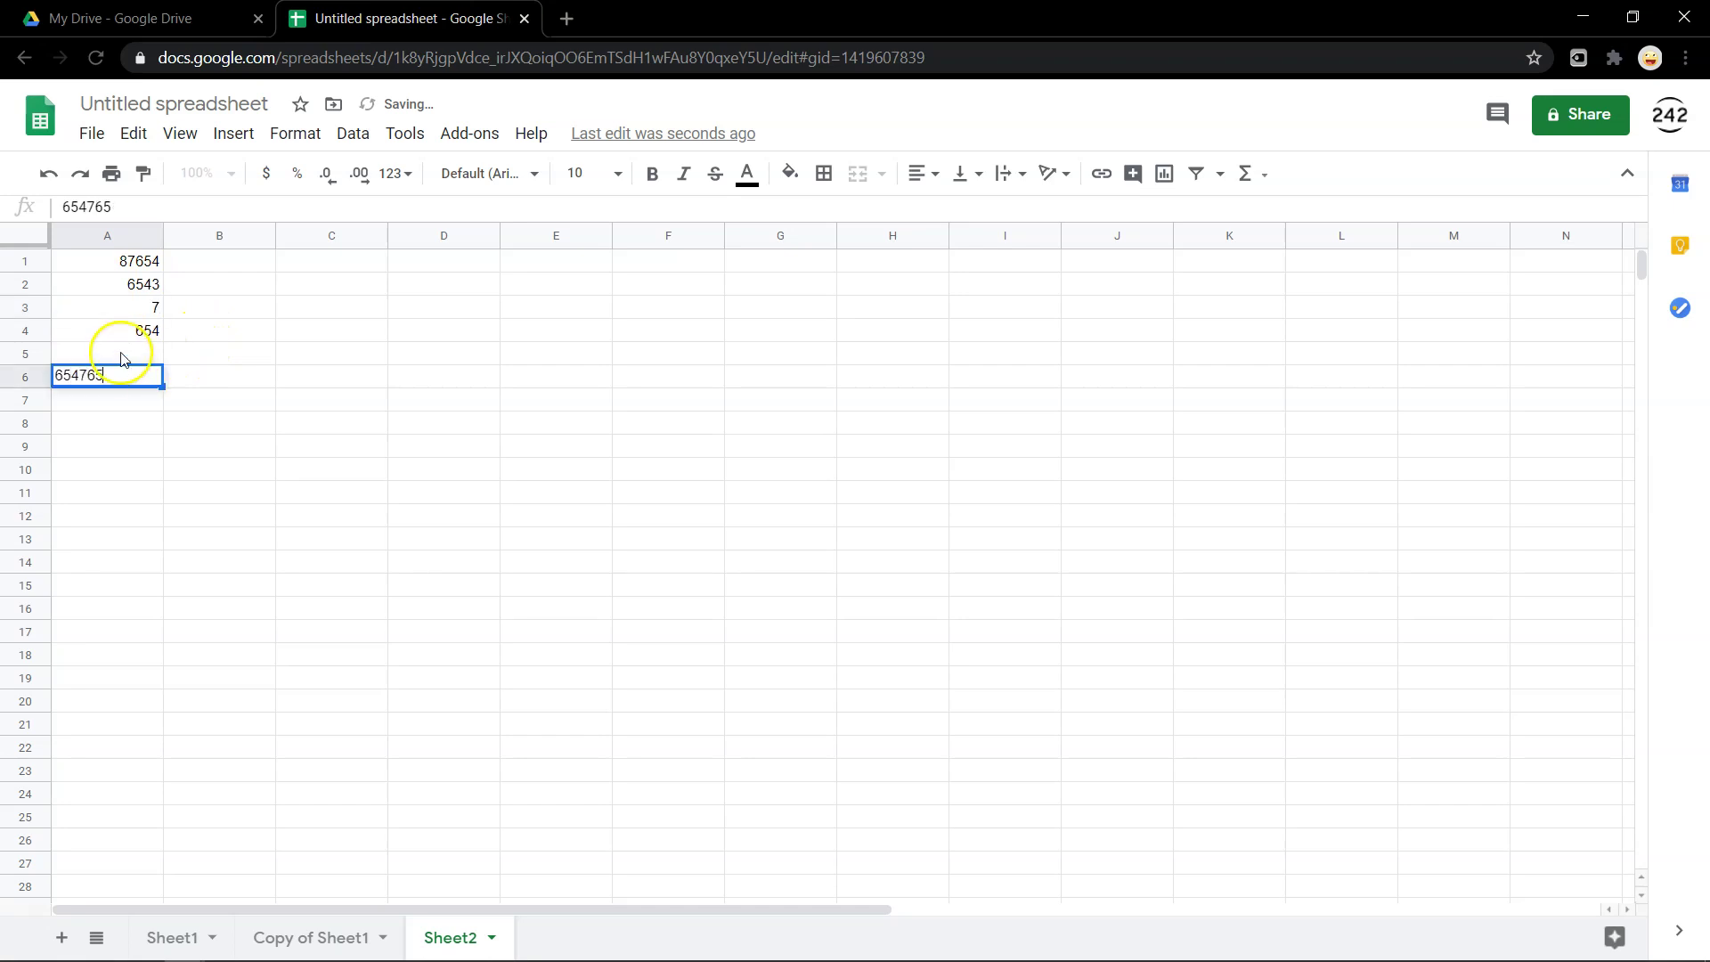
left_click(109, 352)
type("7654")
left_click(129, 424)
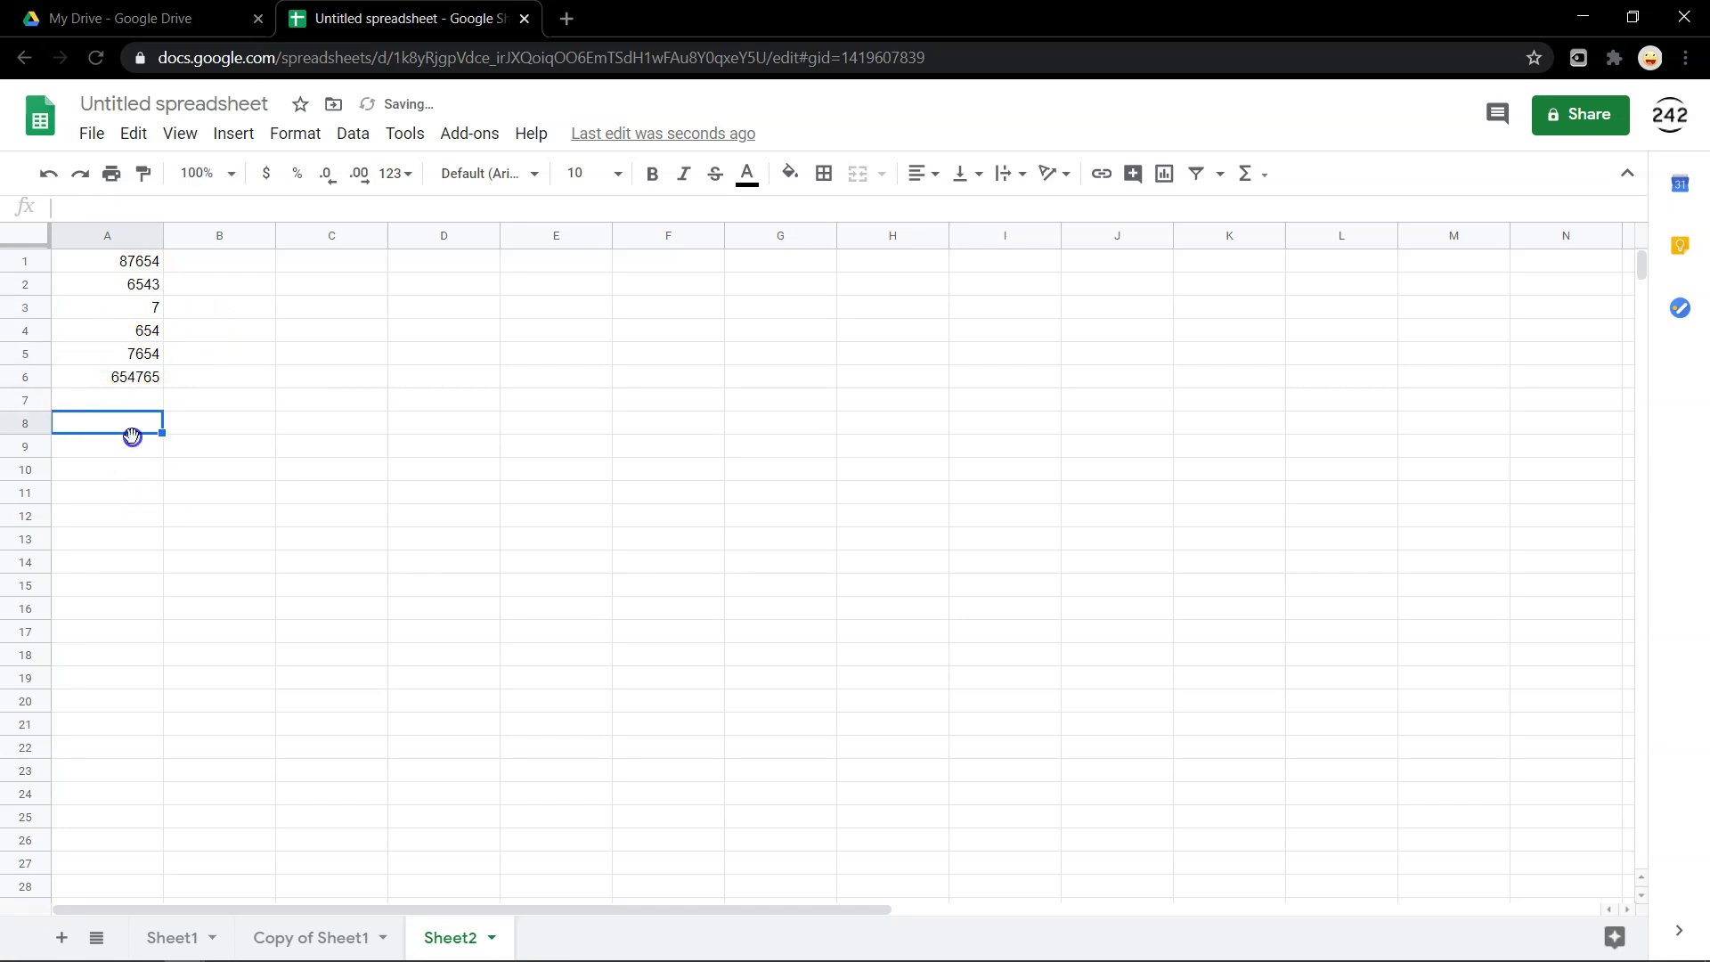
Select A1:A6 to check their sum, then start a formula in A9
left_click_drag(134, 381, 136, 261)
left_click(142, 454)
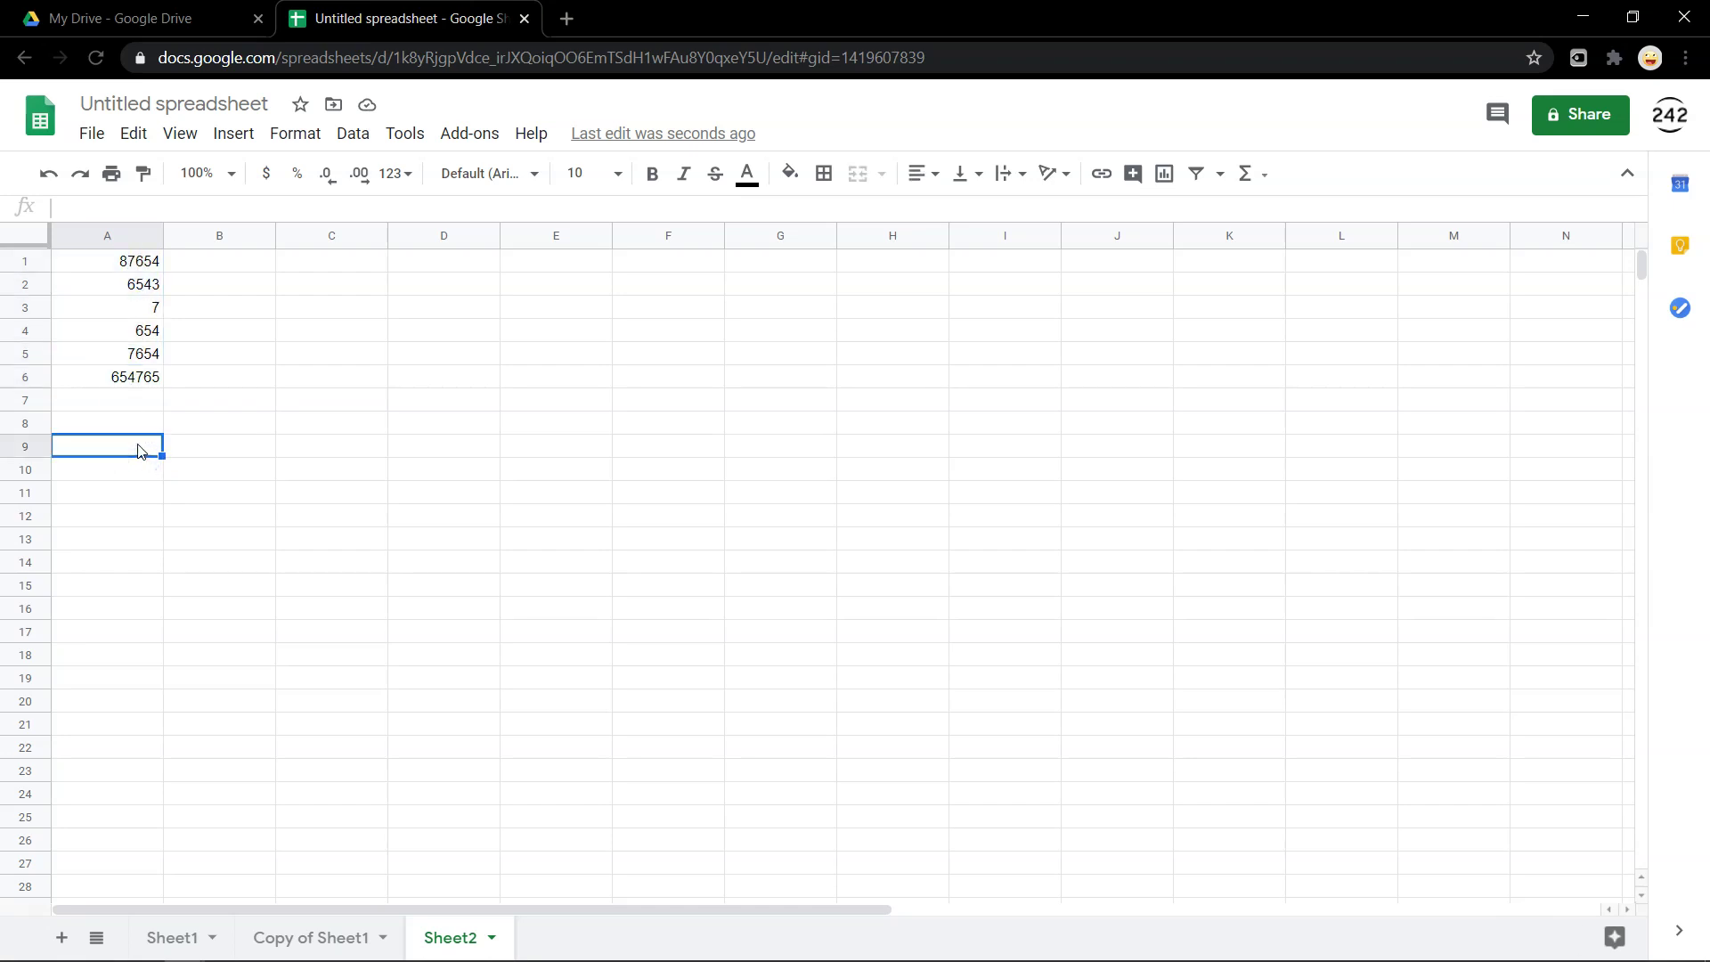
type("=")
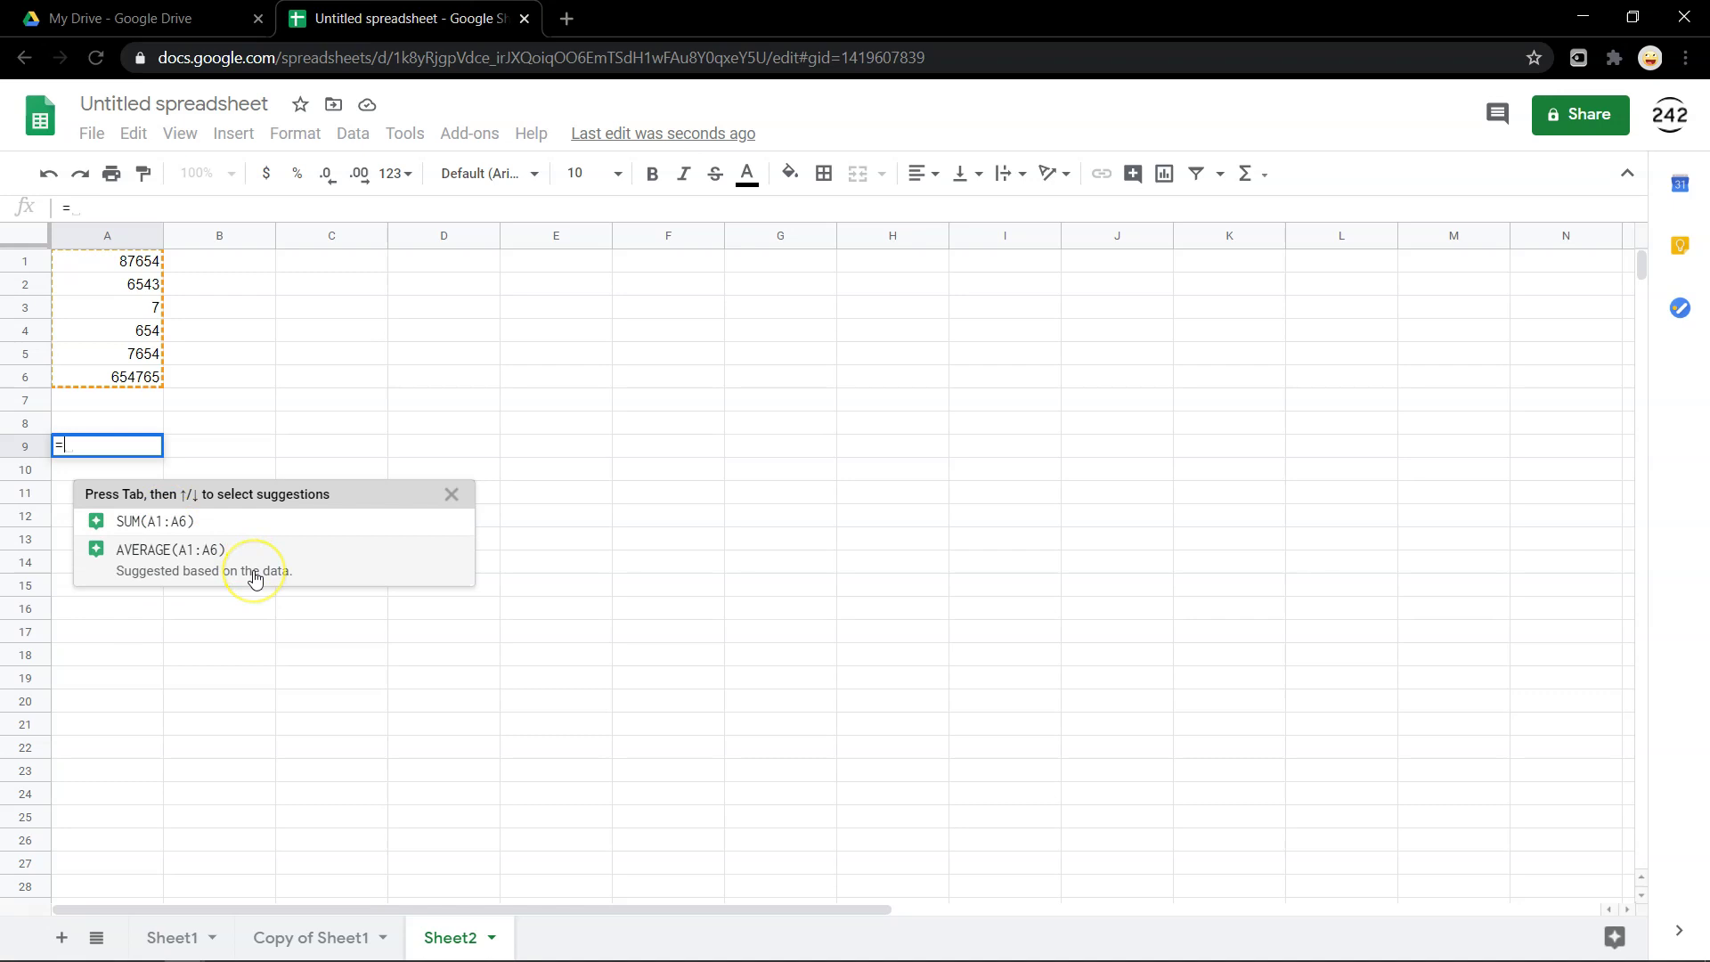
Enter =SUM(A1:A6) in A9, giving 757277
left_click(69, 442)
type("sum")
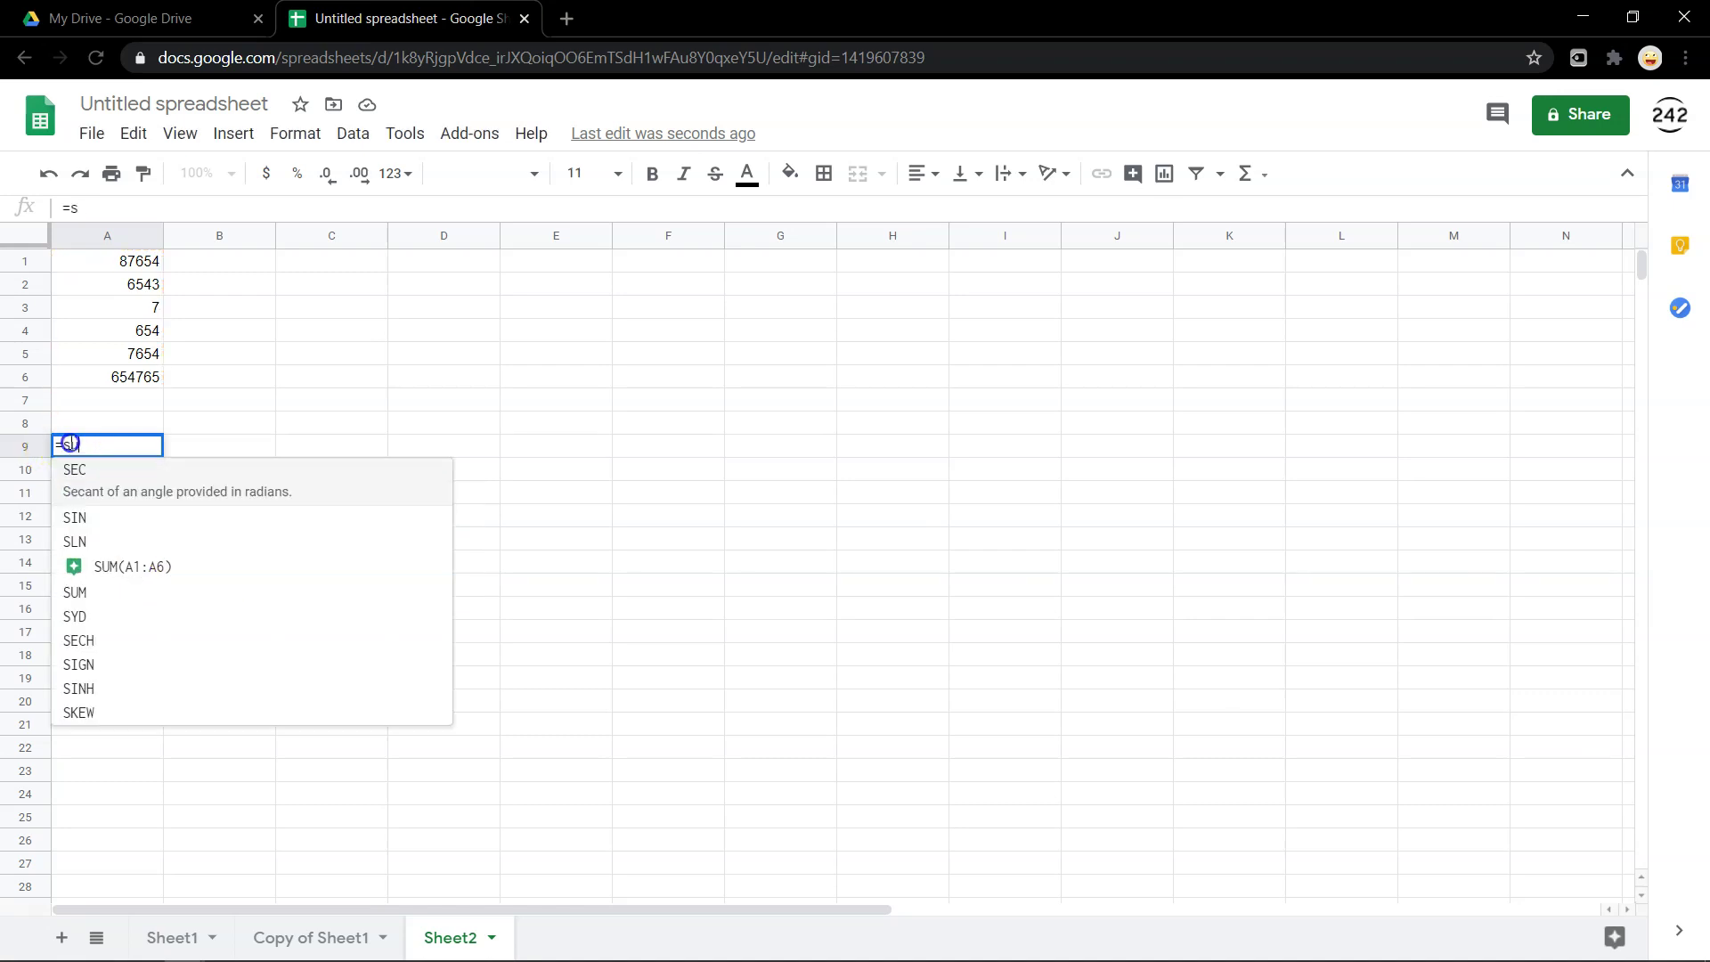
left_click(82, 524)
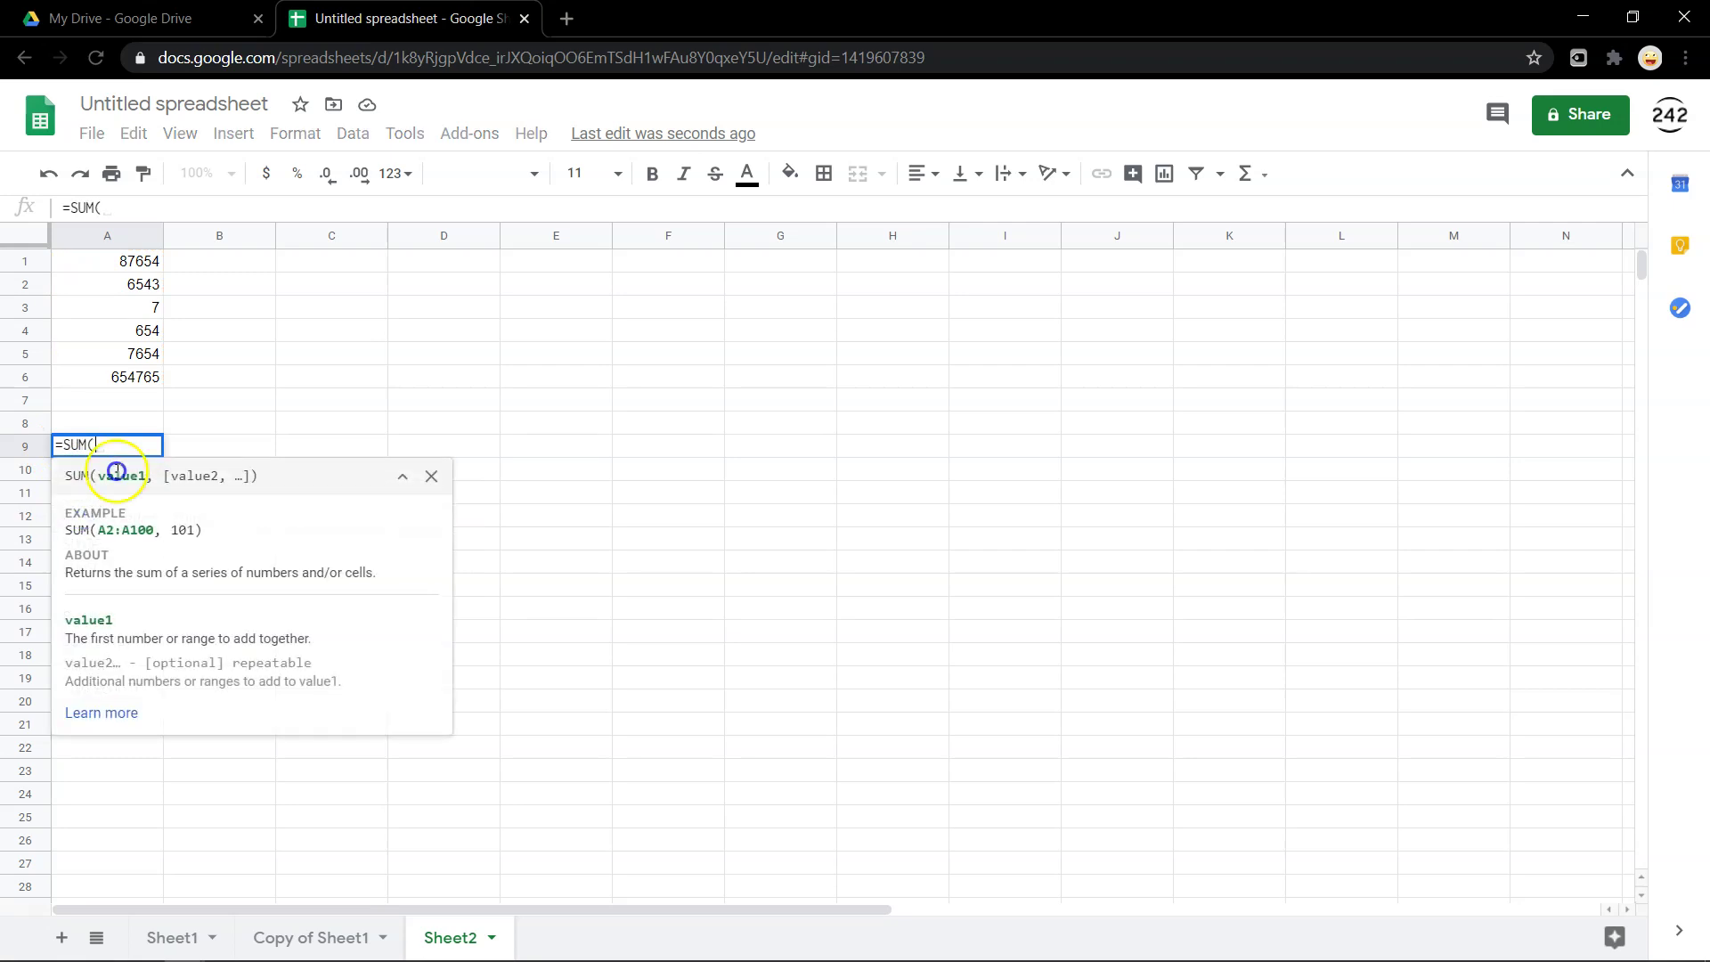
left_click_drag(140, 270, 141, 383)
left_click(189, 460)
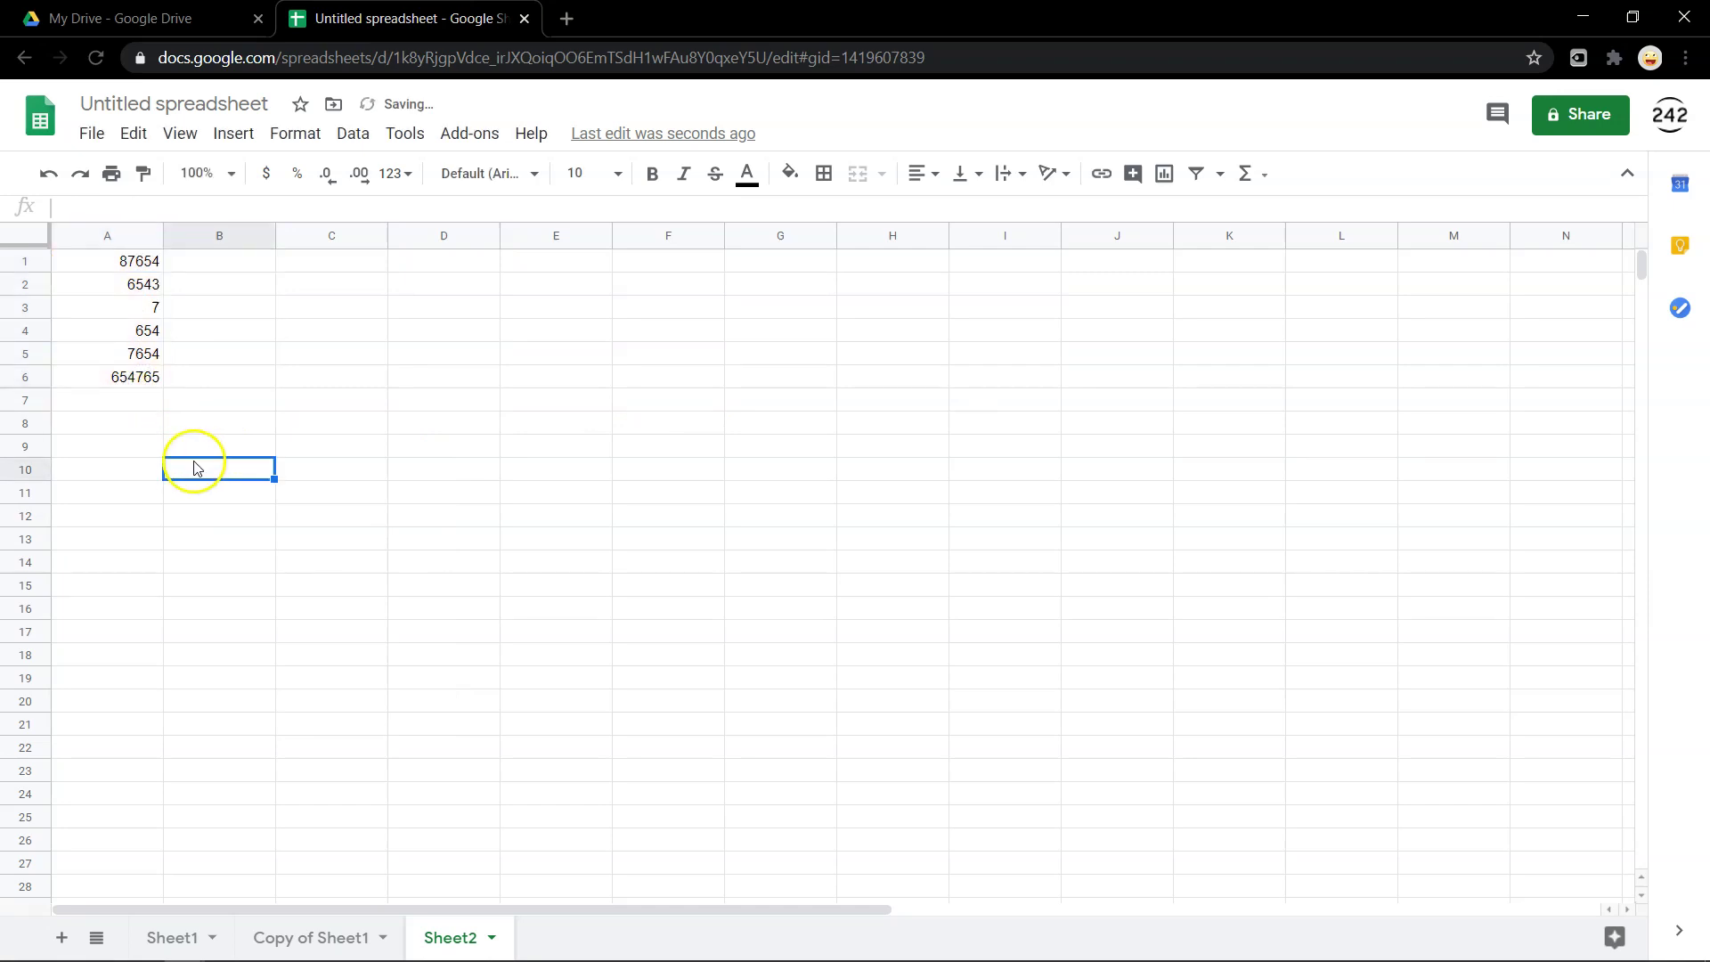
Enter the suggested =AVERAGE(A1:A6) in A10, giving 126212.8333
left_click(115, 471)
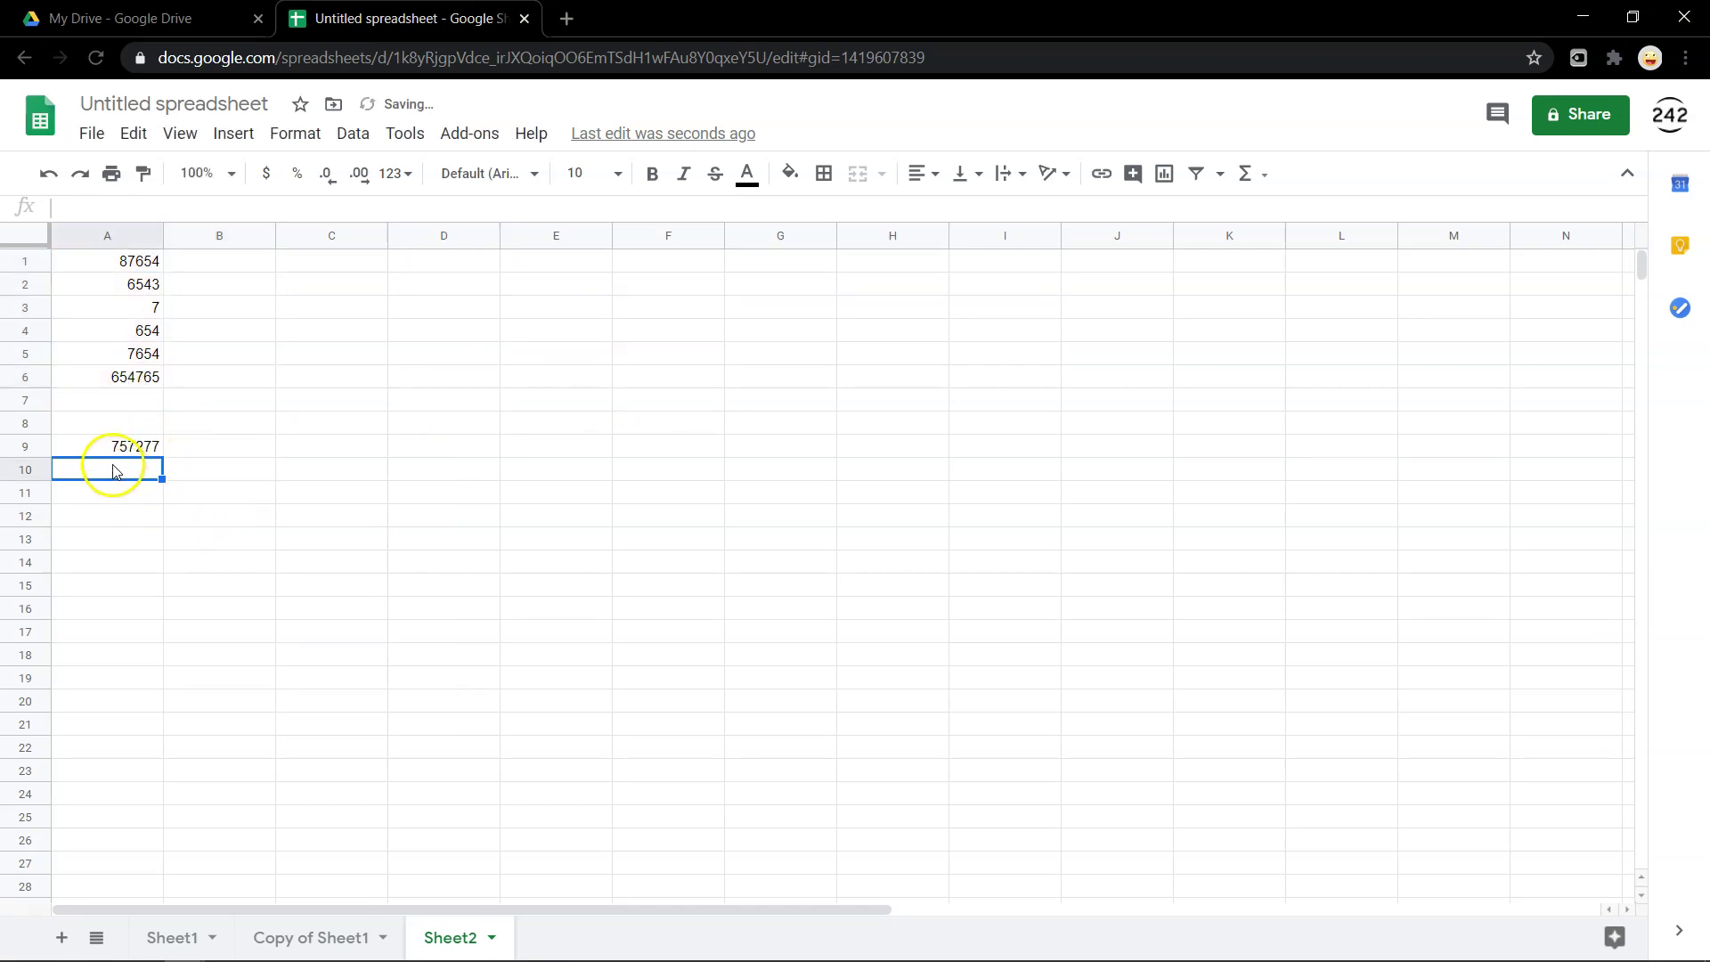
type("=")
left_click(133, 542)
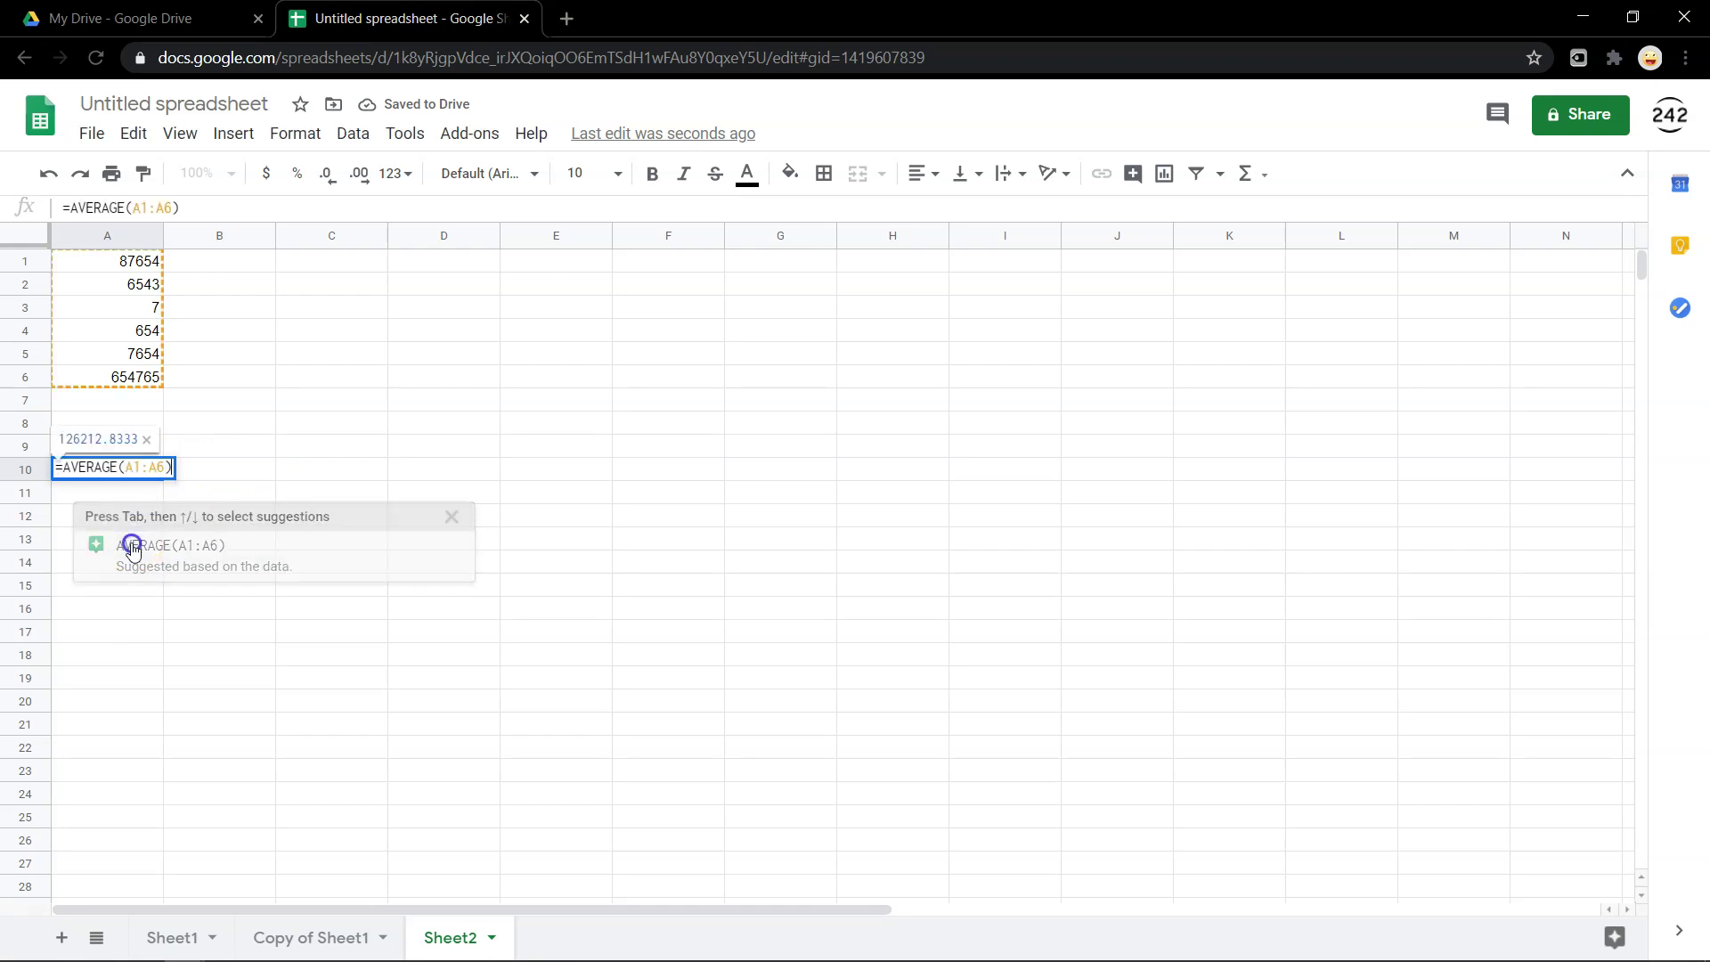
key("Return")
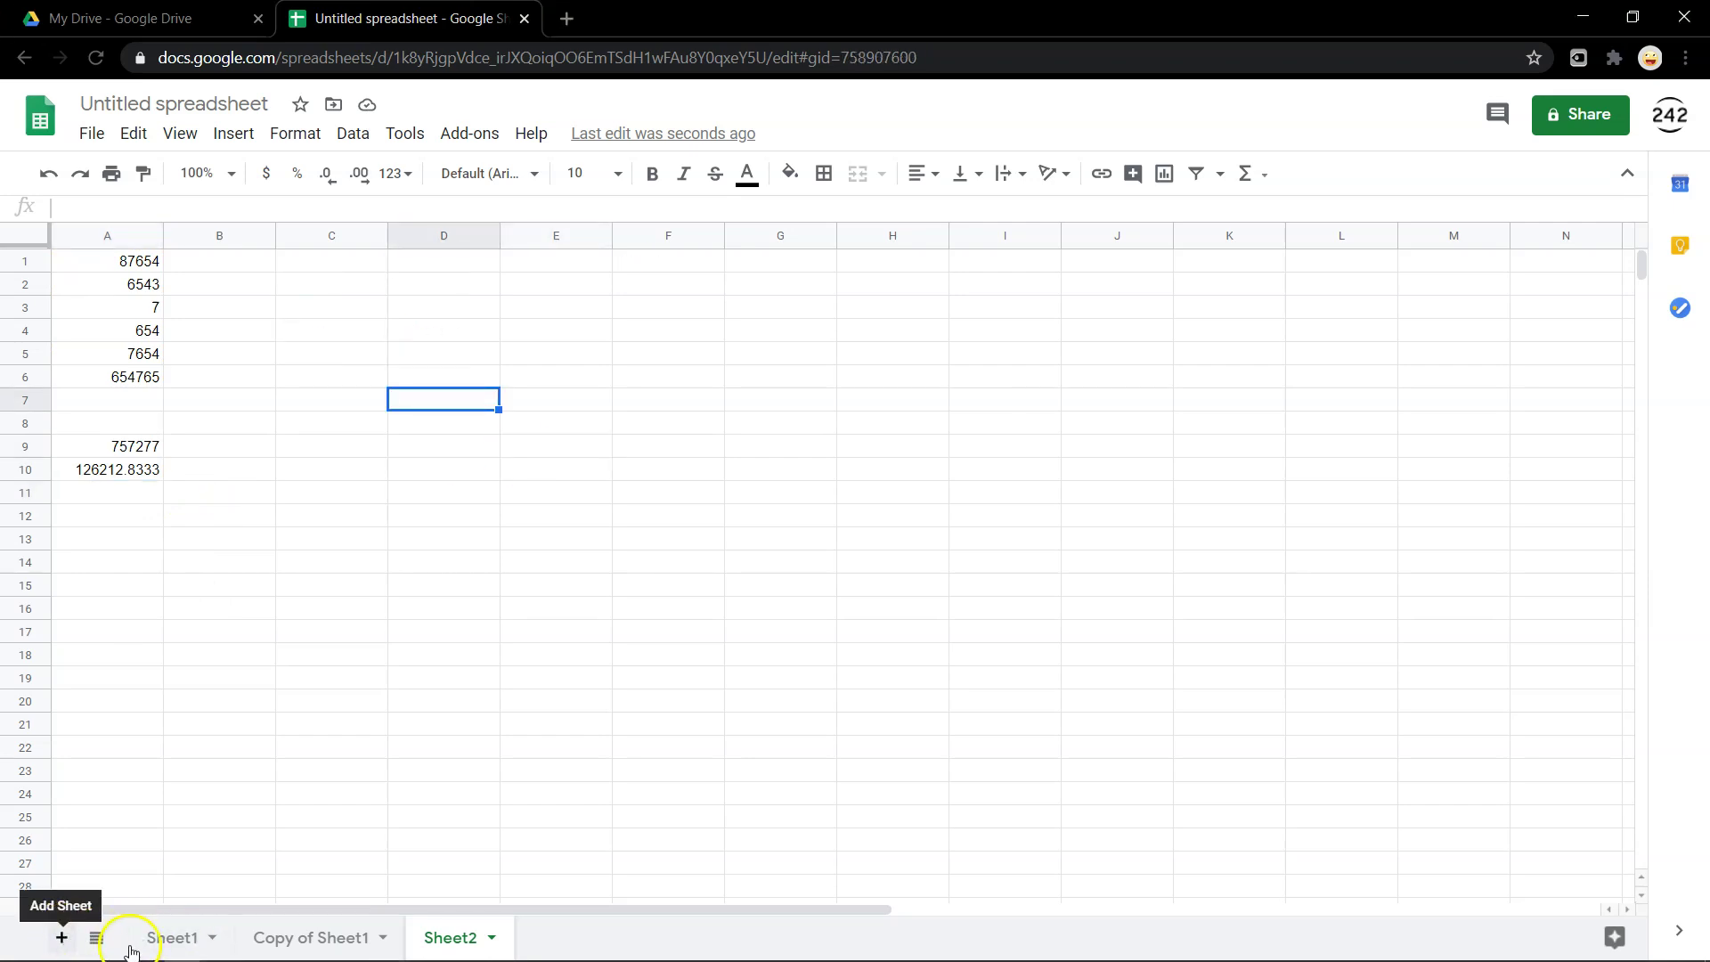
Add Sheet3 and make the Name, Email, Student Code, Comment header row bold, size 12
left_click(61, 937)
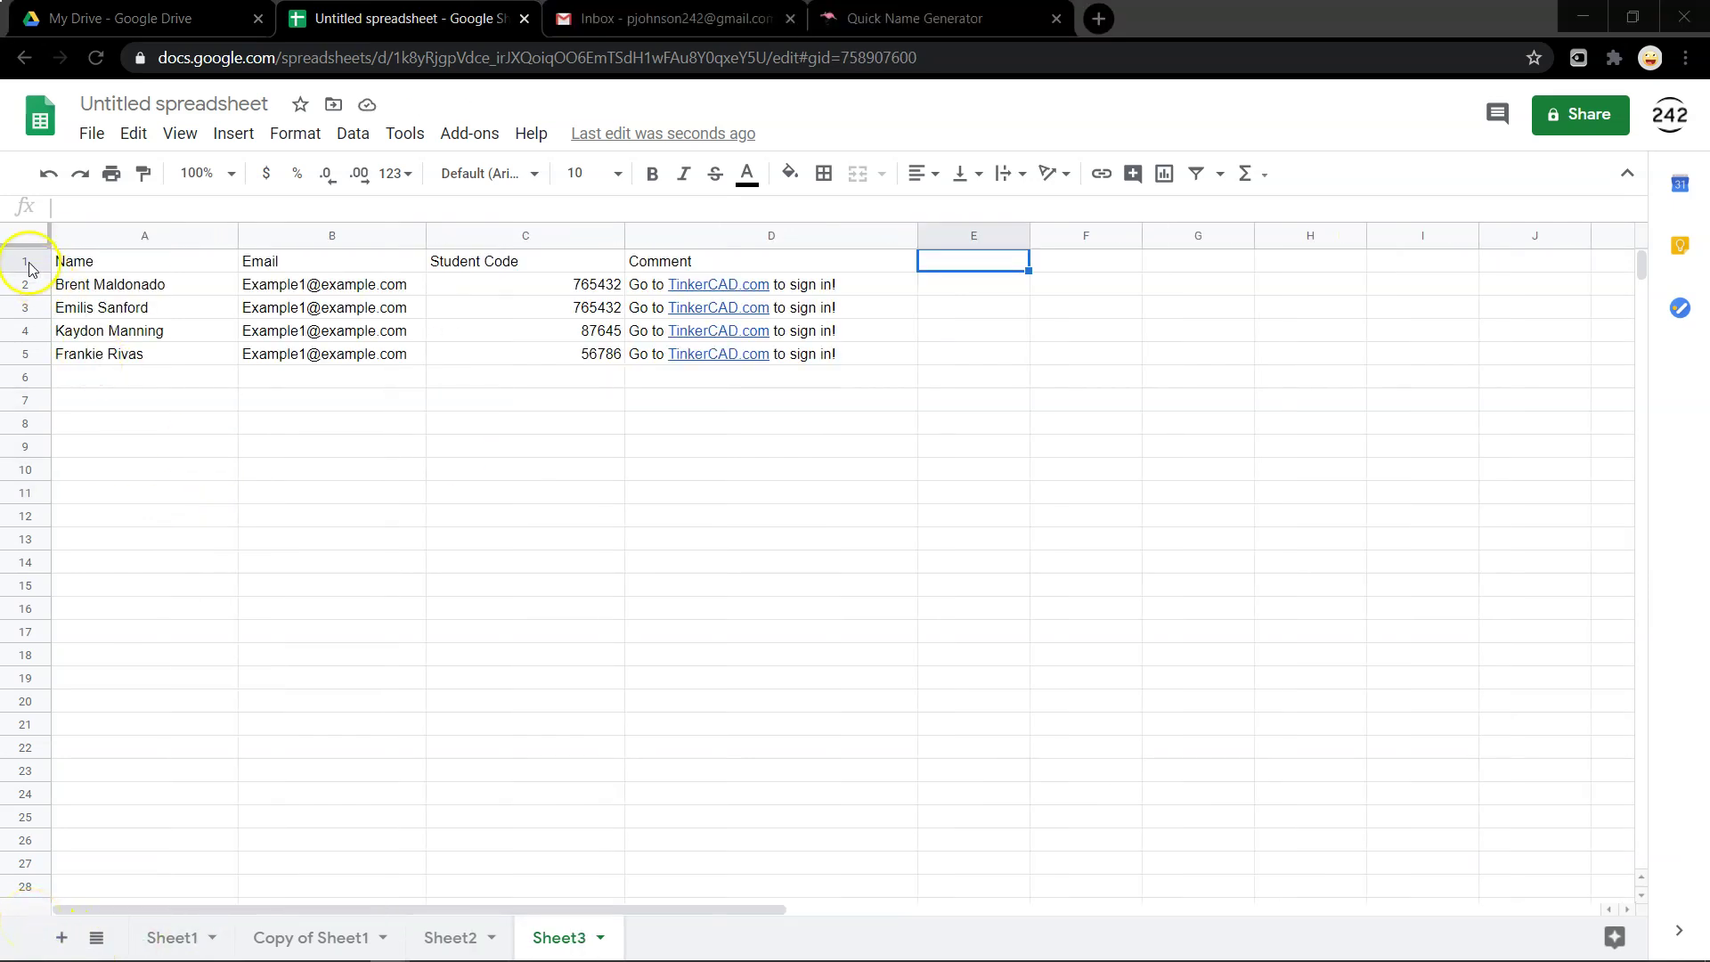
left_click(23, 261)
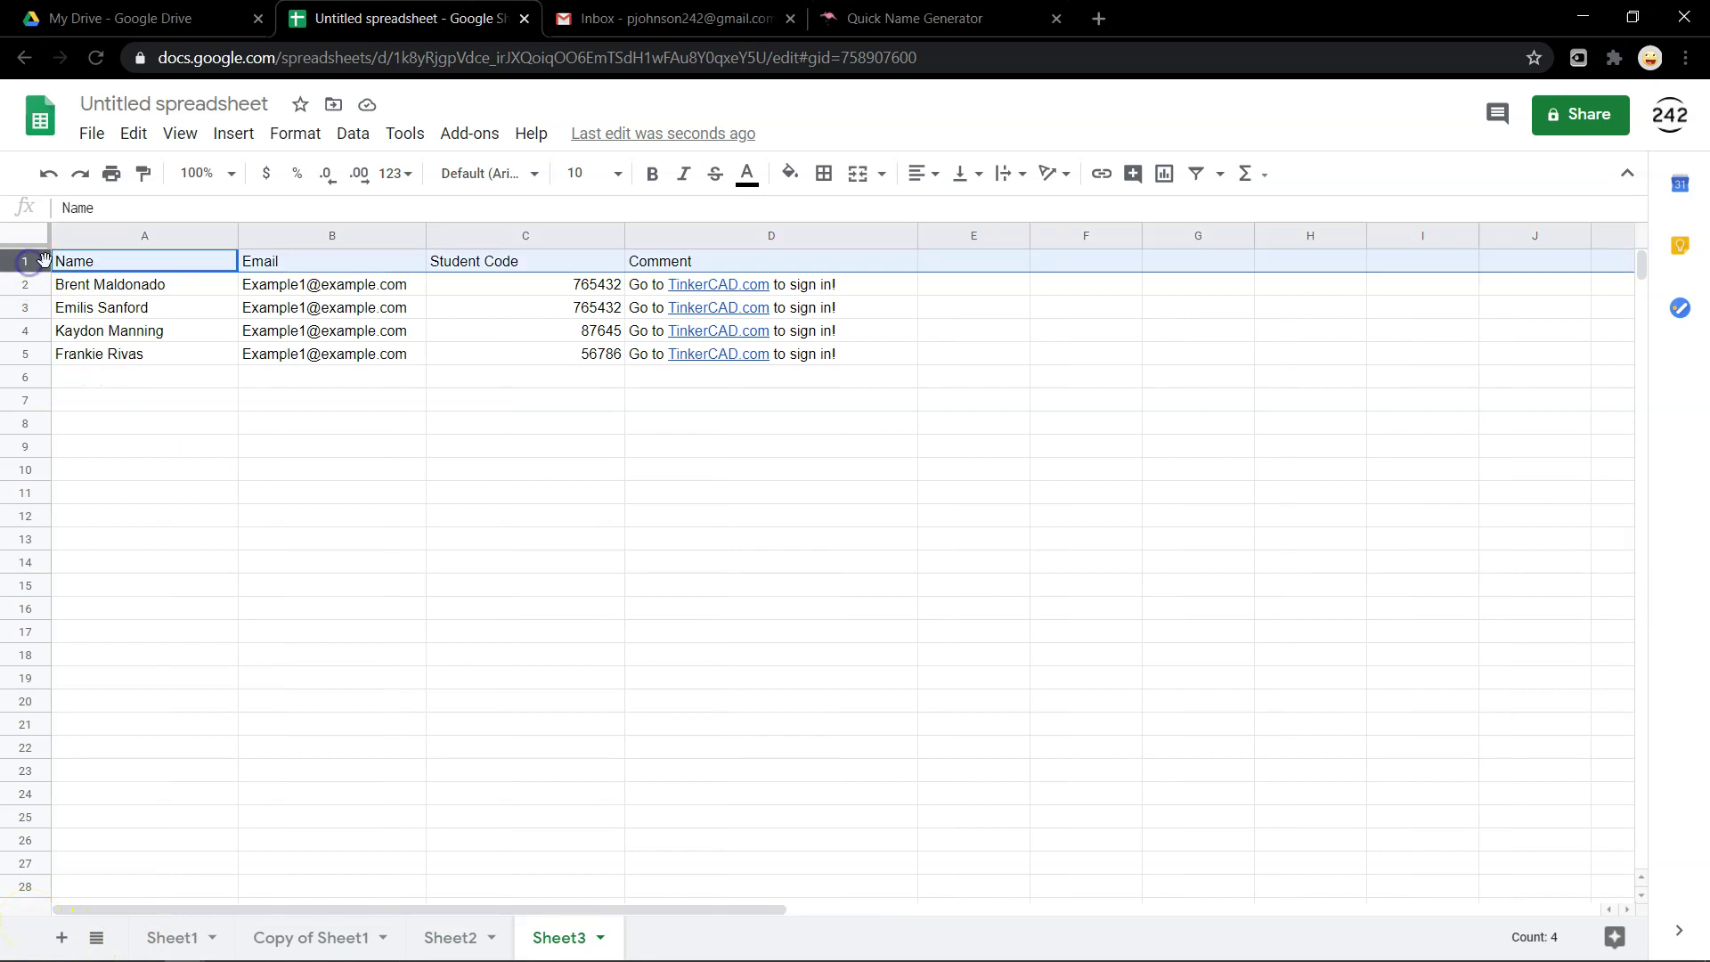
left_click(652, 173)
left_click(617, 174)
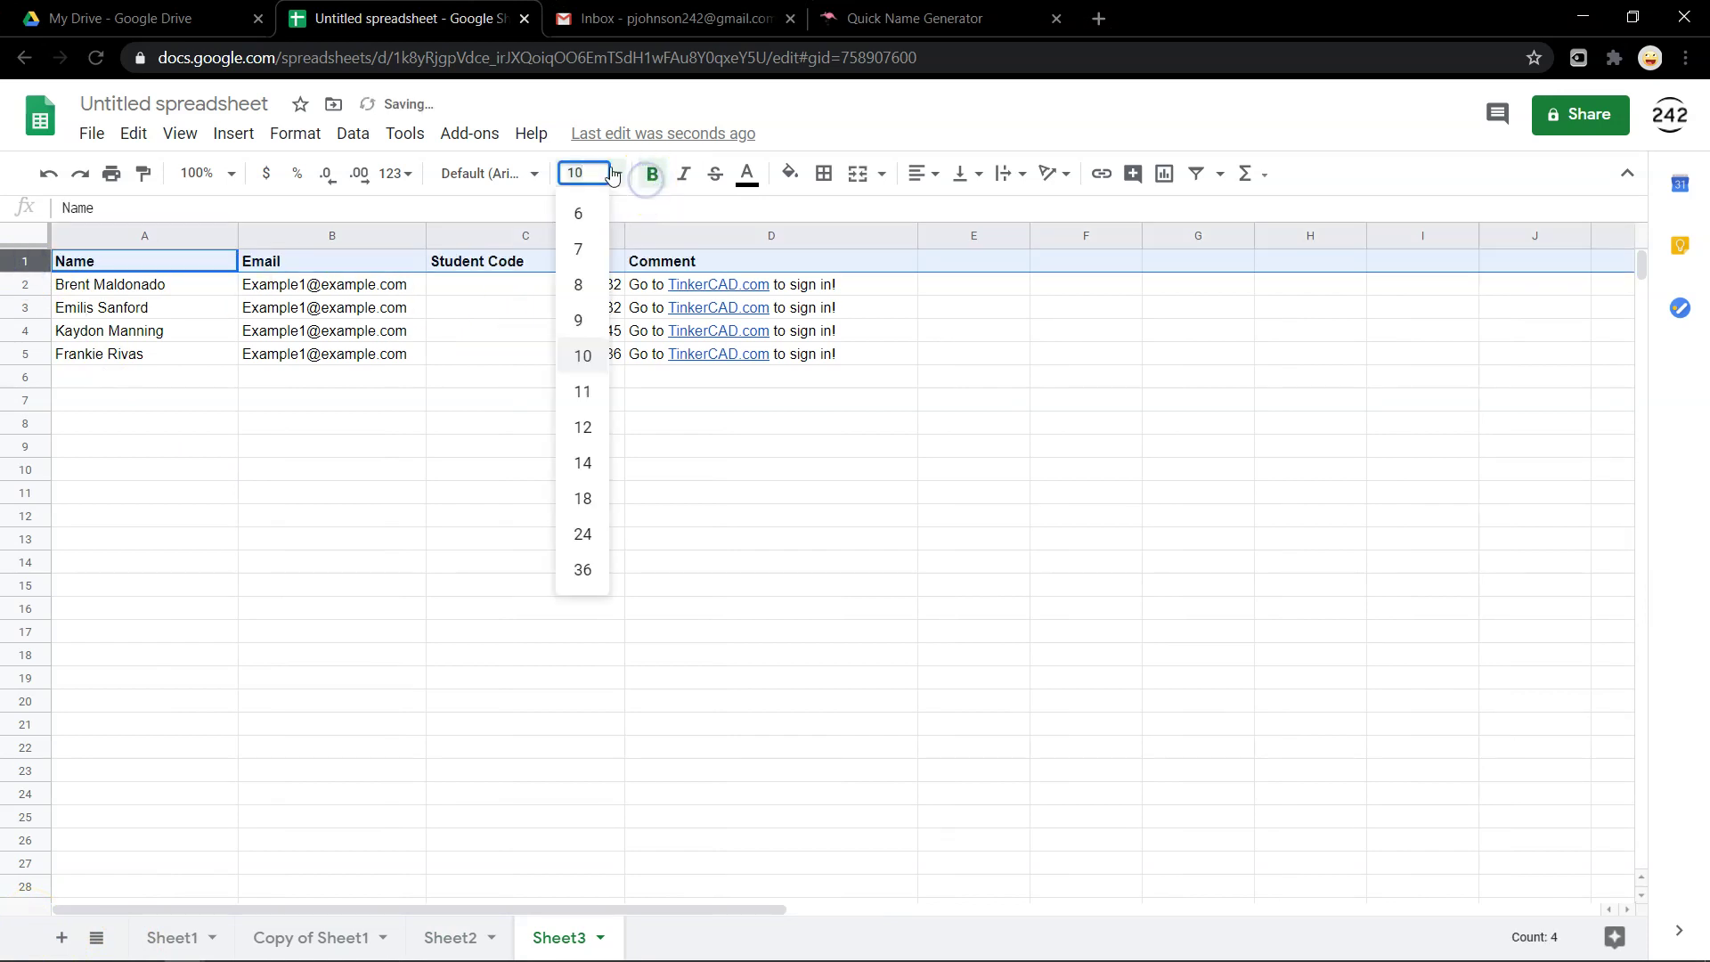
left_click(603, 432)
left_click(267, 446)
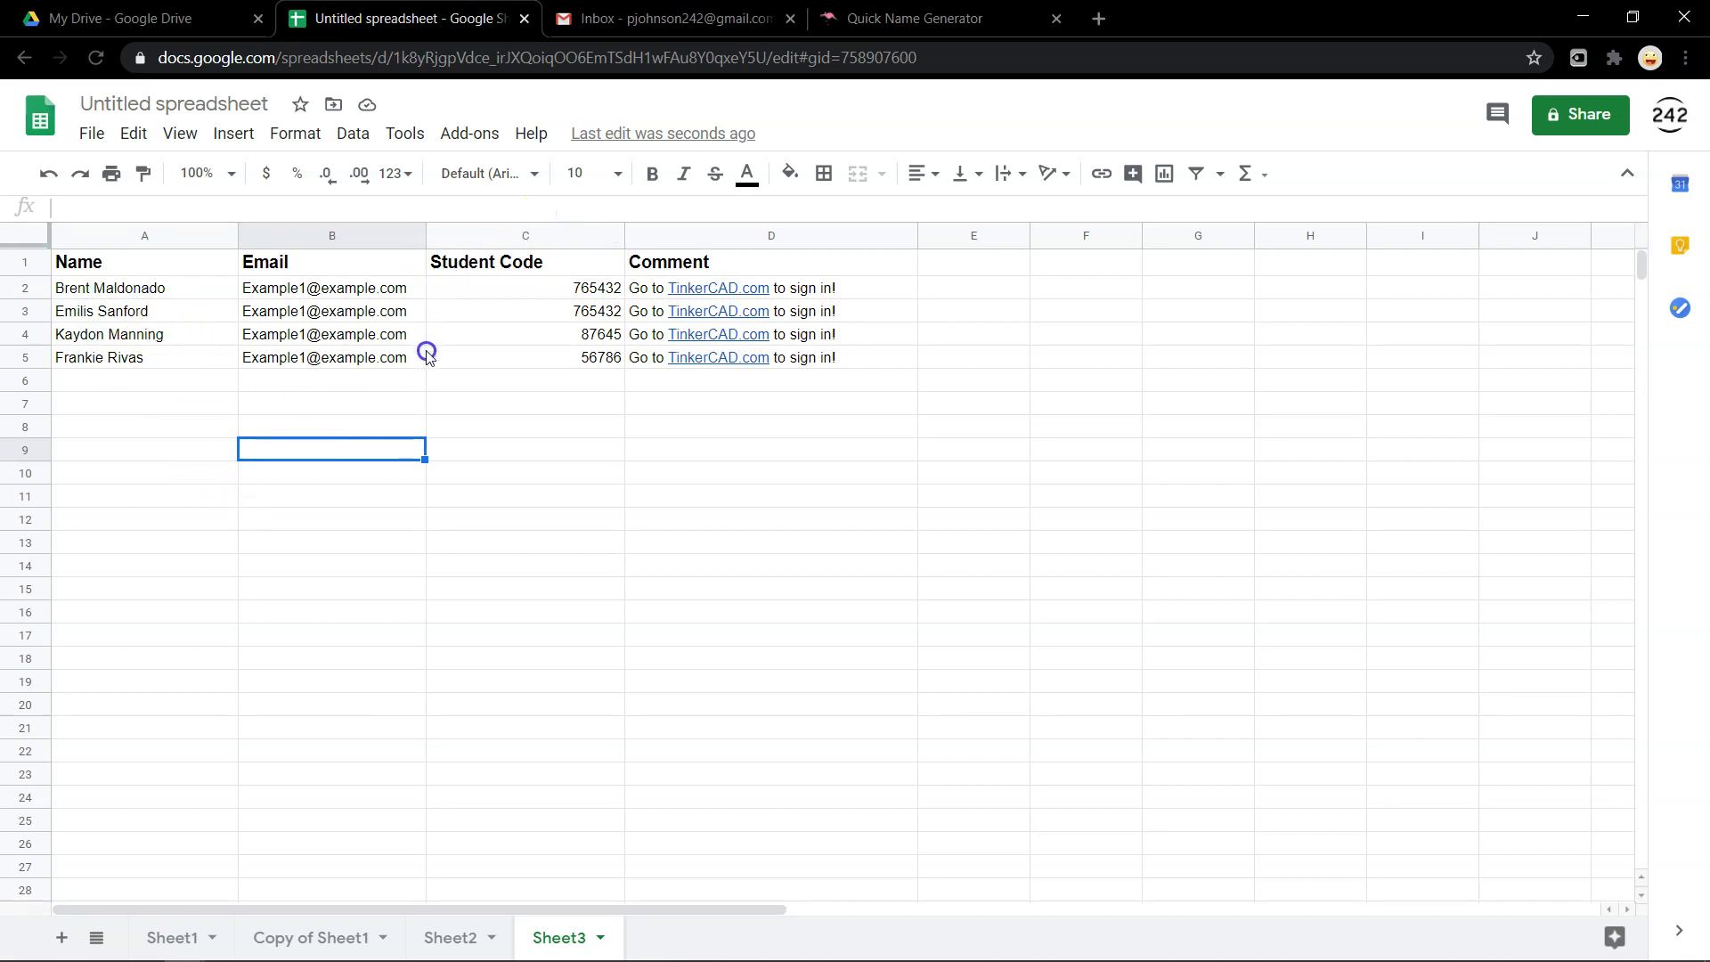
Open the Autocrat add-on's Marketplace details page and dismiss its installed confirmation
left_click(285, 612)
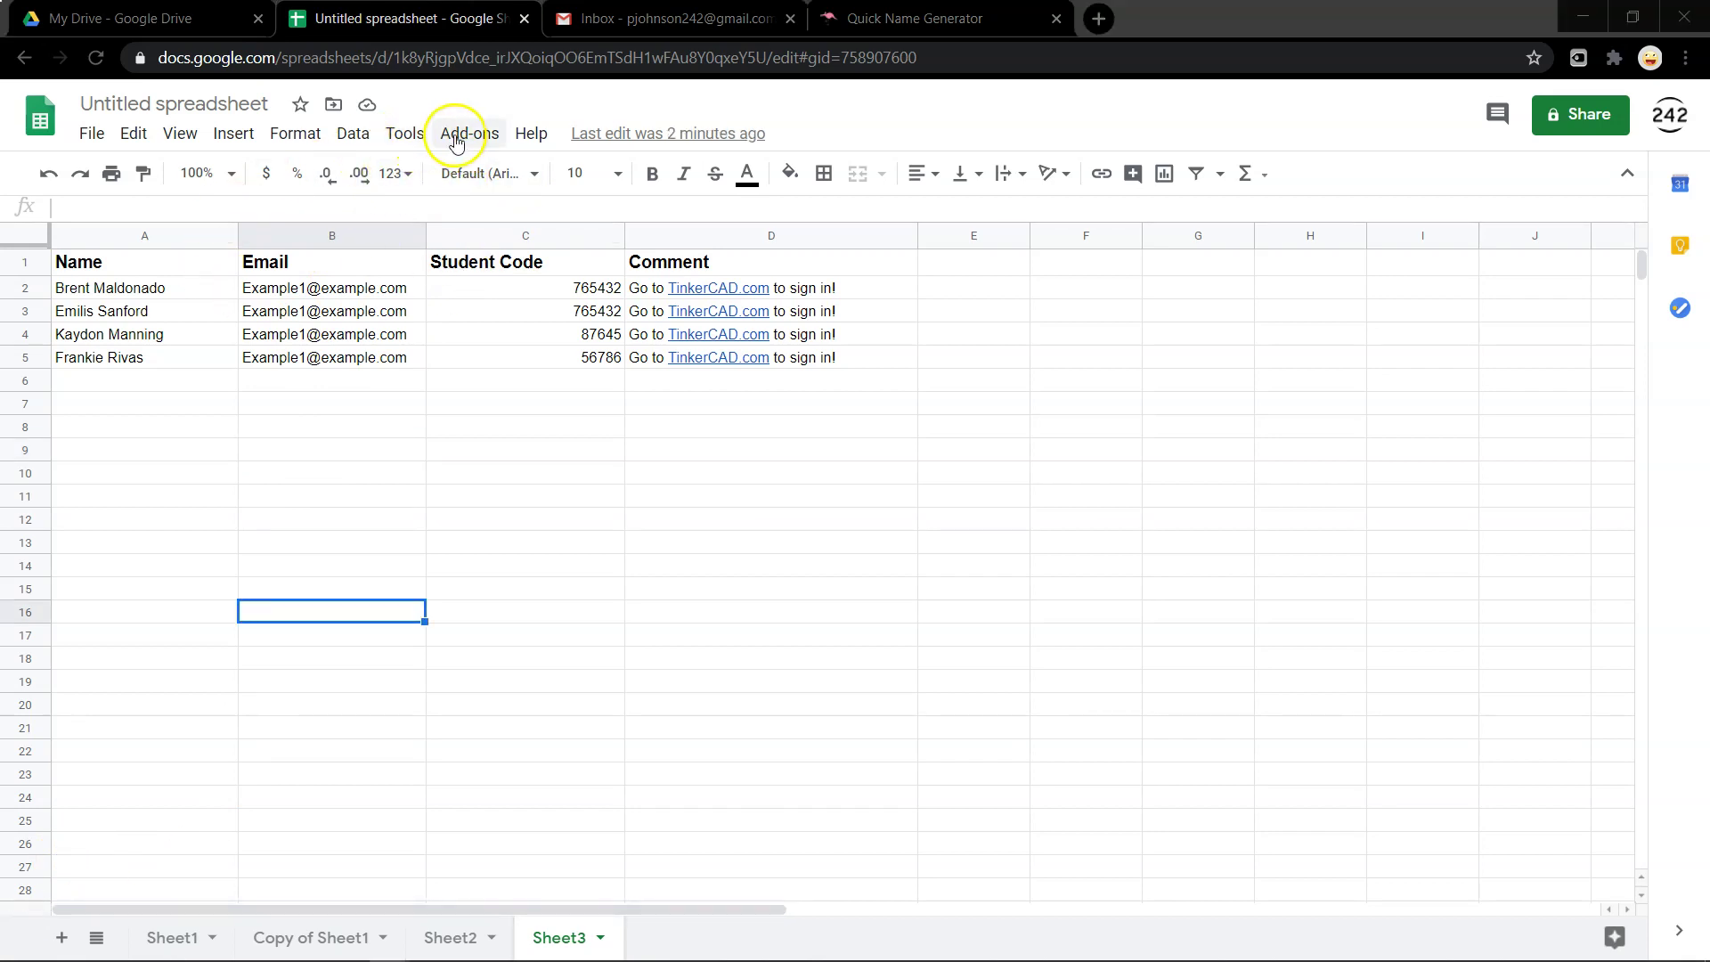
left_click(464, 143)
mouse_move(485, 228)
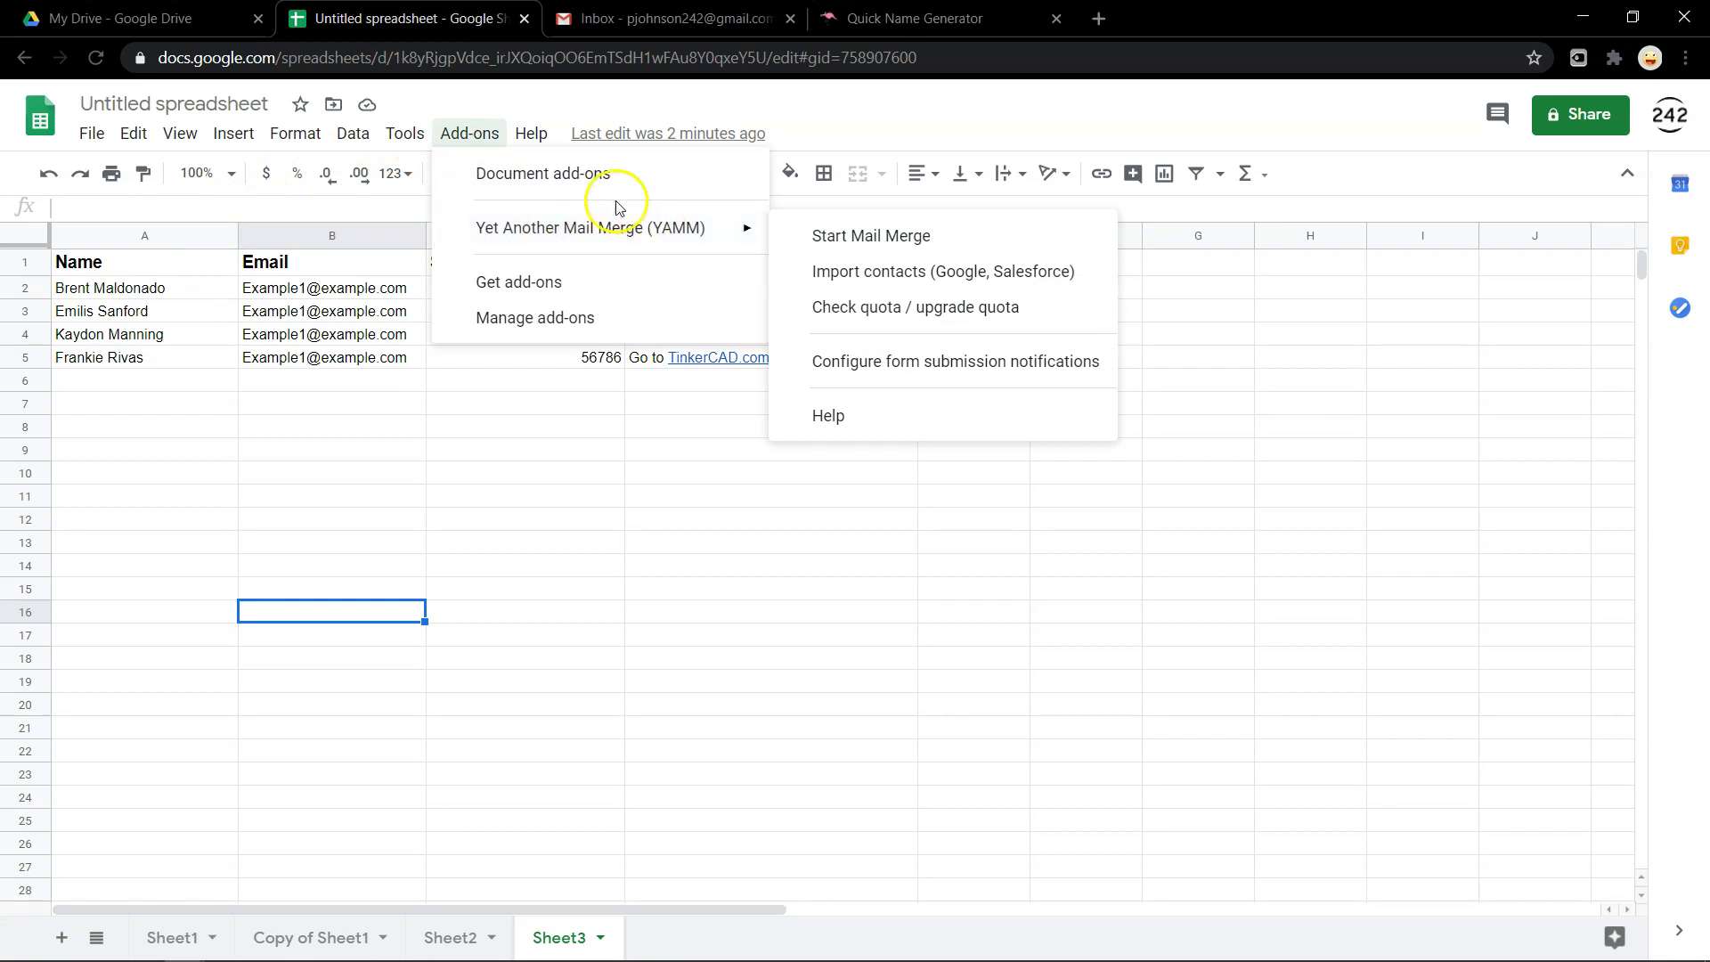
mouse_move(626, 226)
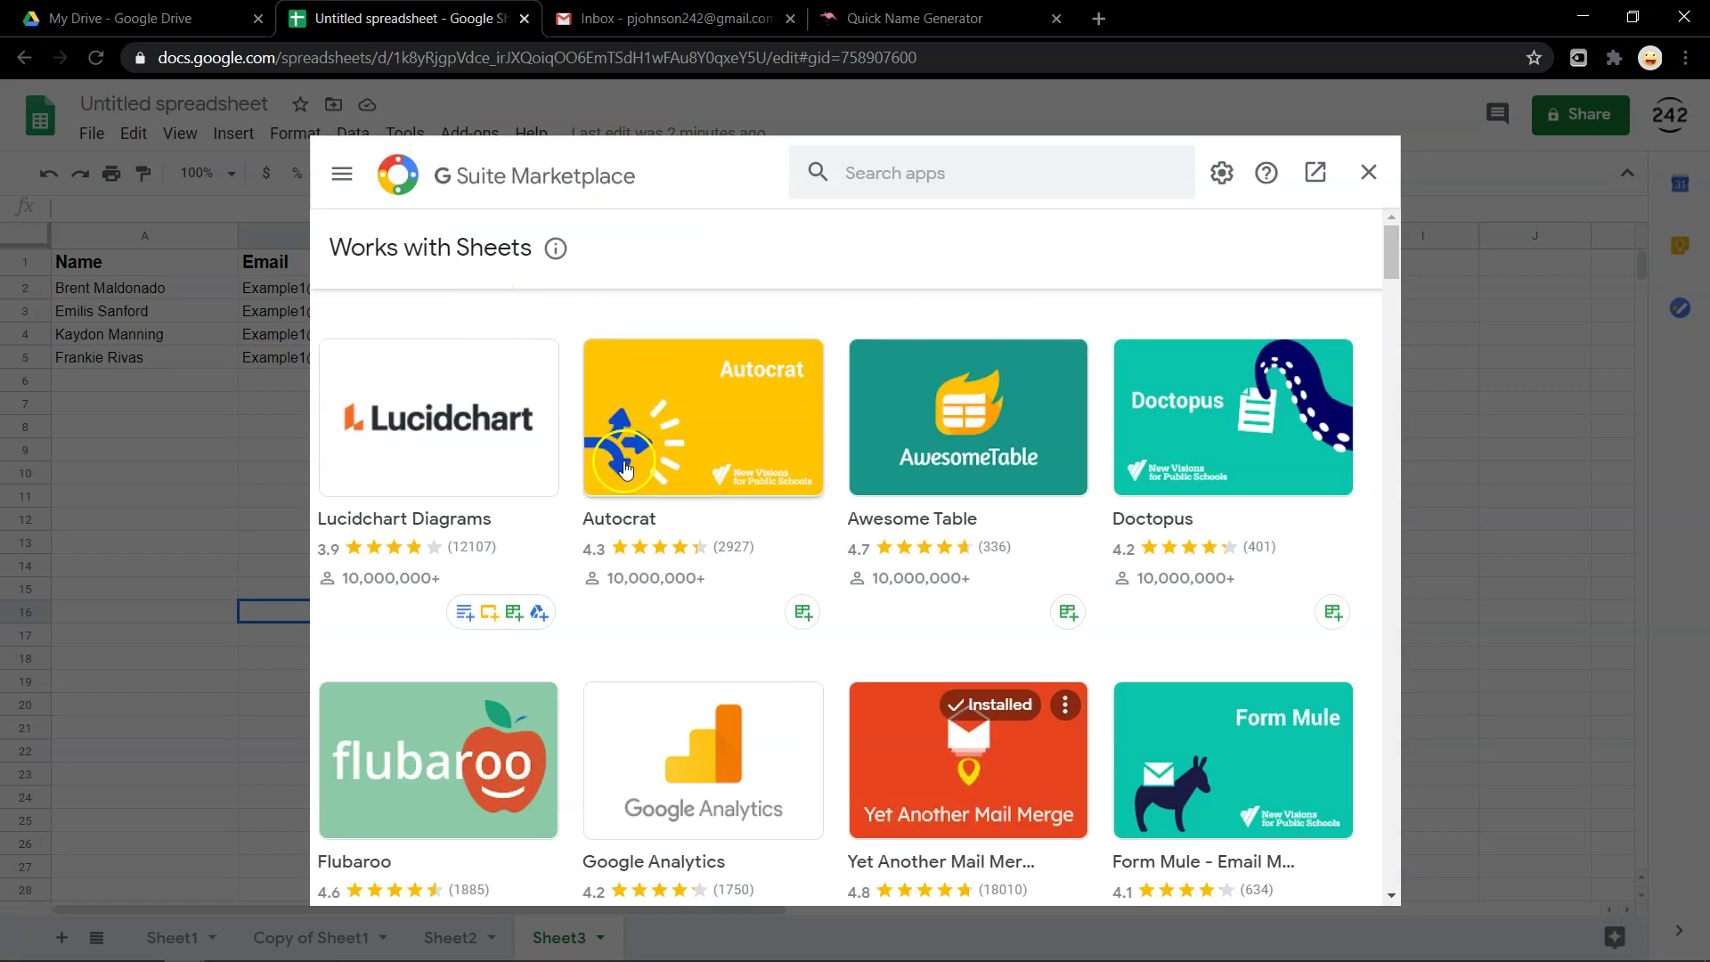
left_click(648, 478)
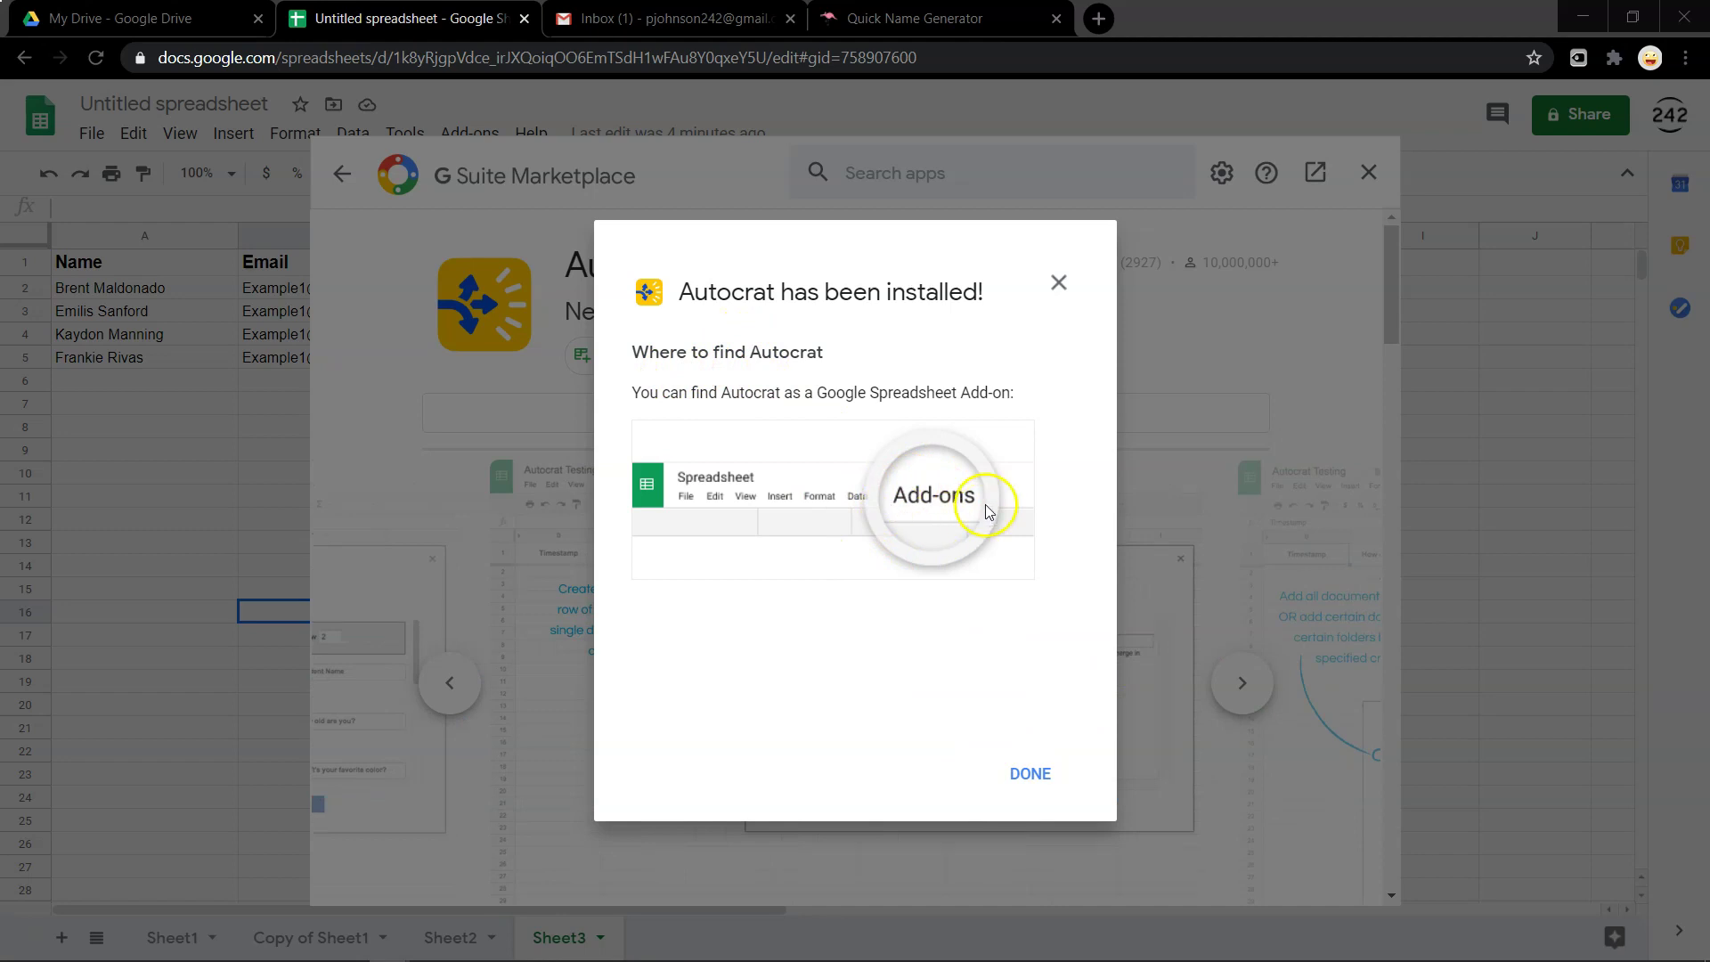
left_click(1029, 775)
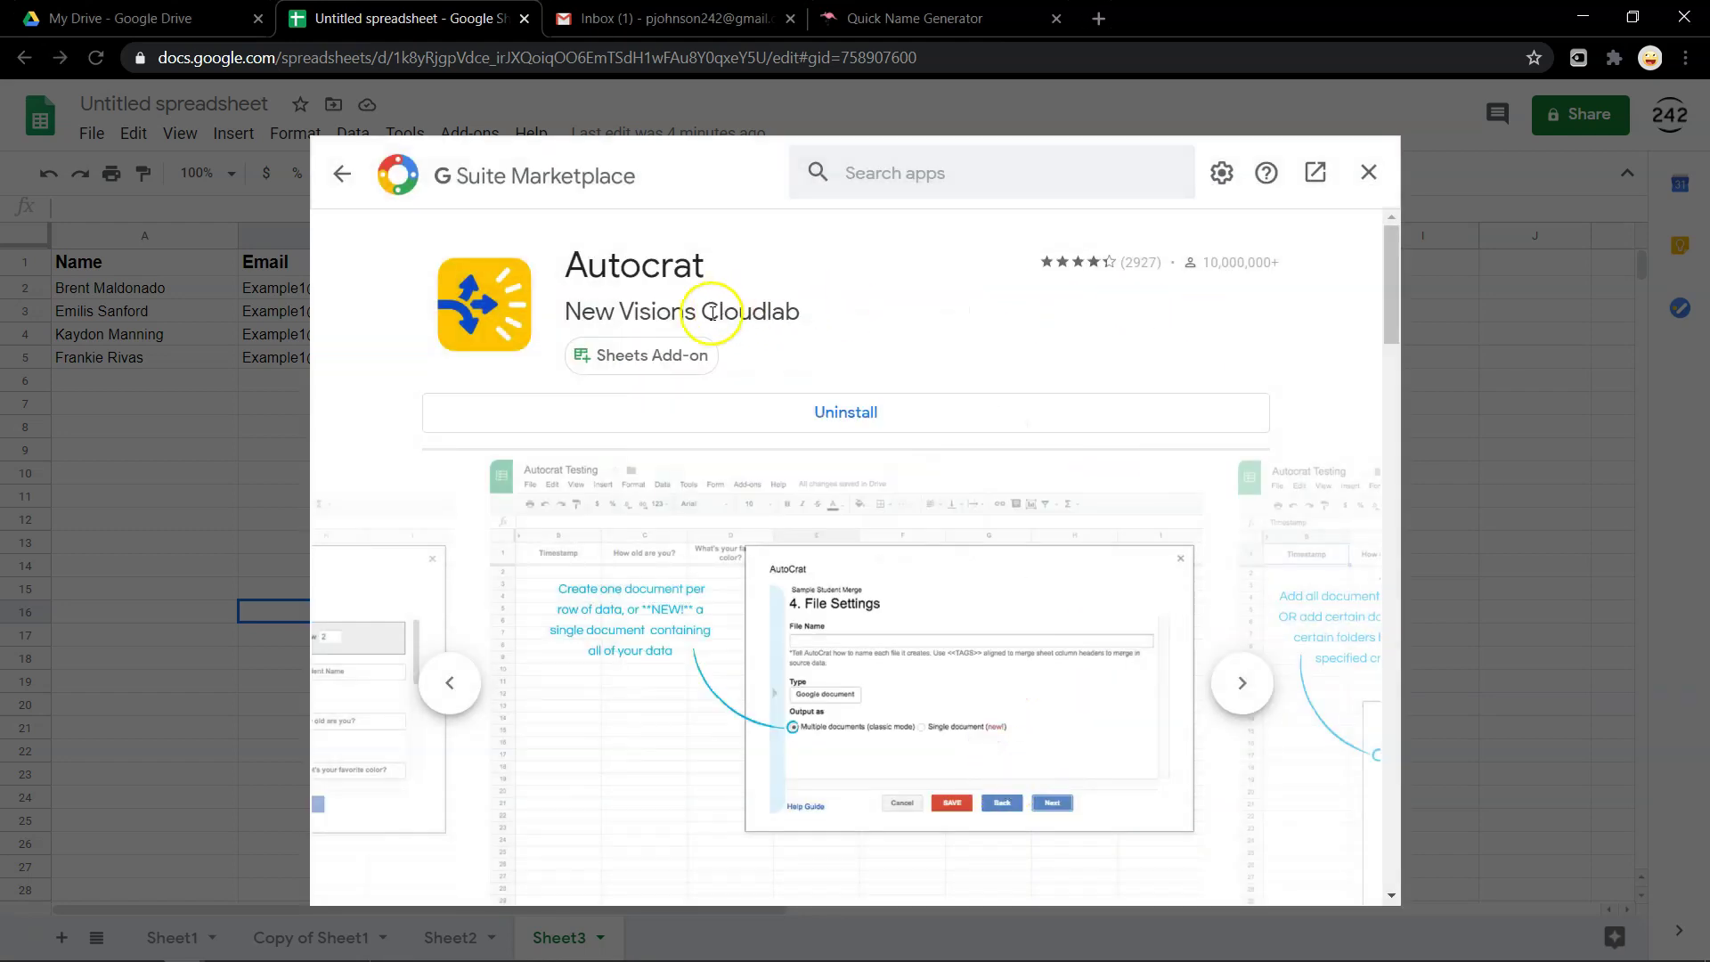
Close the Marketplace and launch Autocrat from the Add-ons menu
left_click(1369, 174)
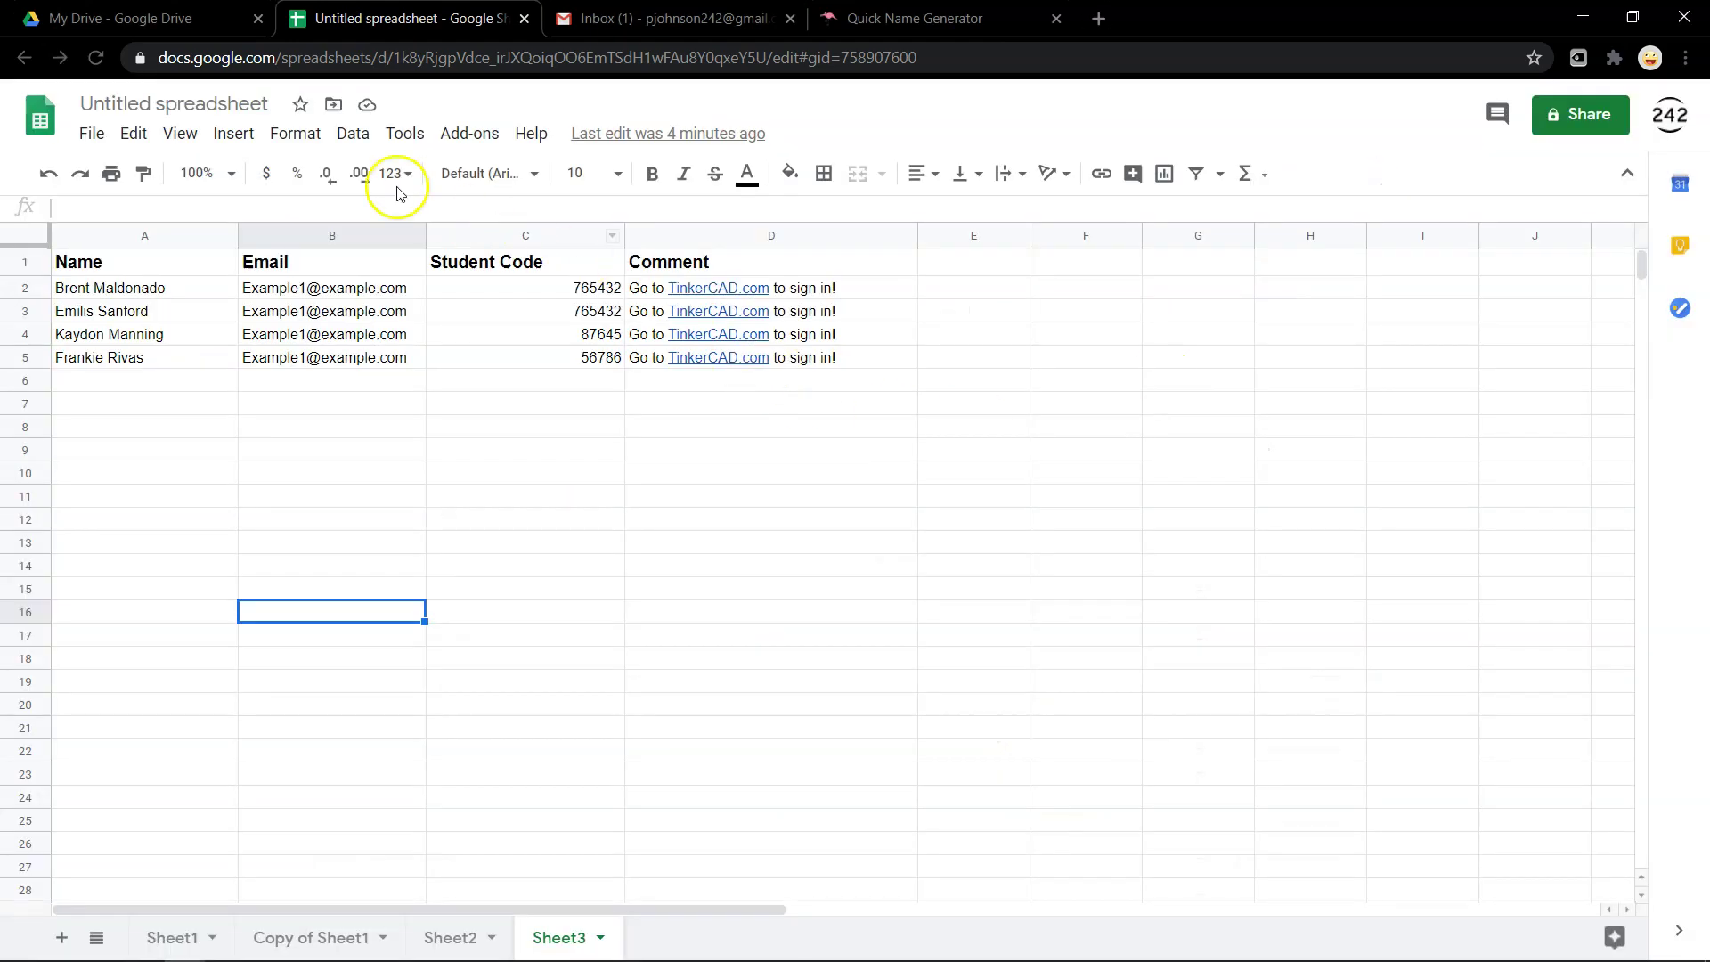
left_click(458, 135)
mouse_move(501, 233)
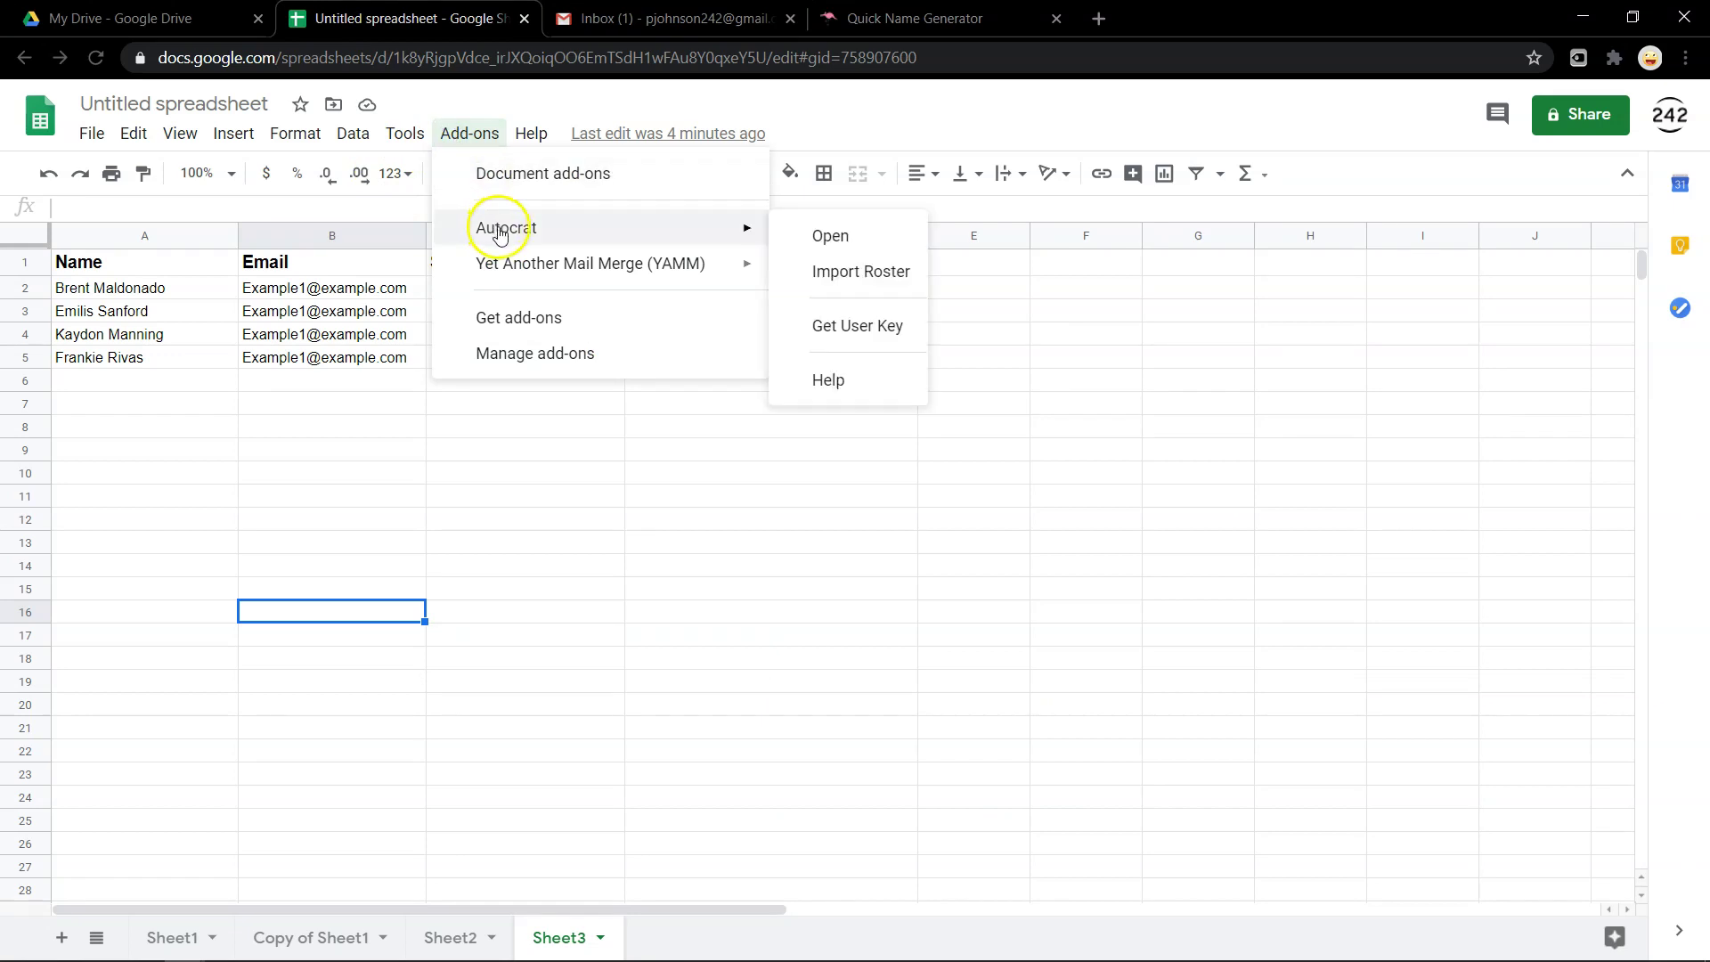
left_click(792, 234)
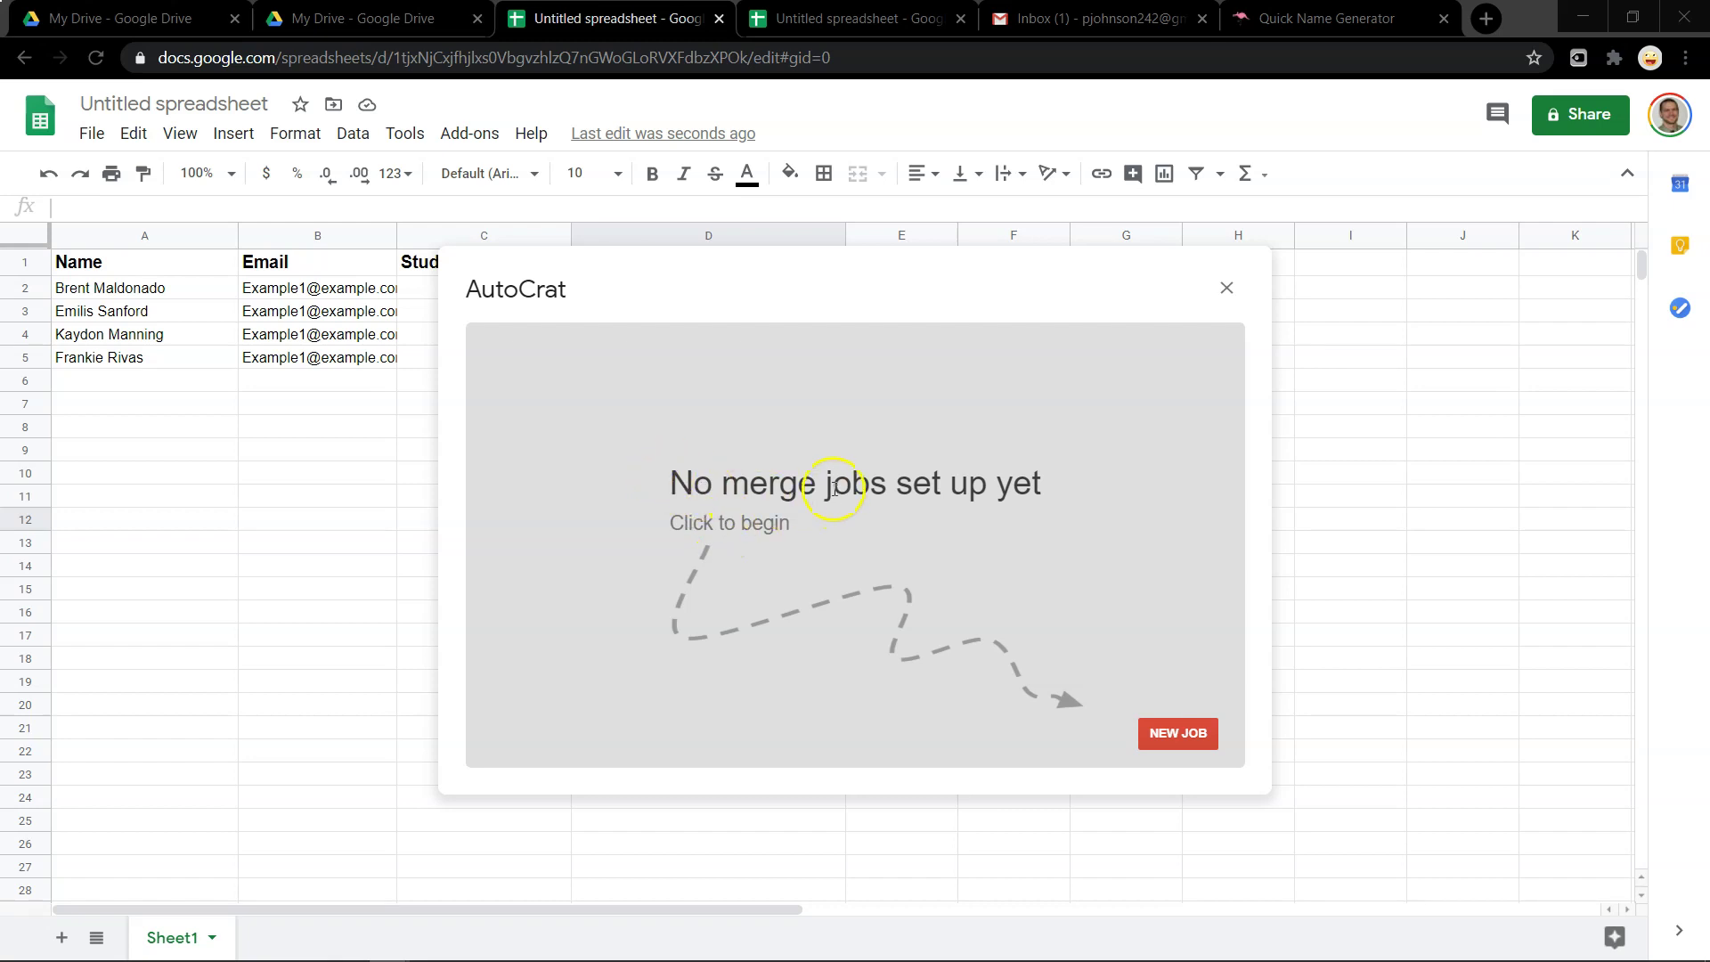
Create a new job named 'example run' and generate an example Autocrat Template document
left_click(1149, 744)
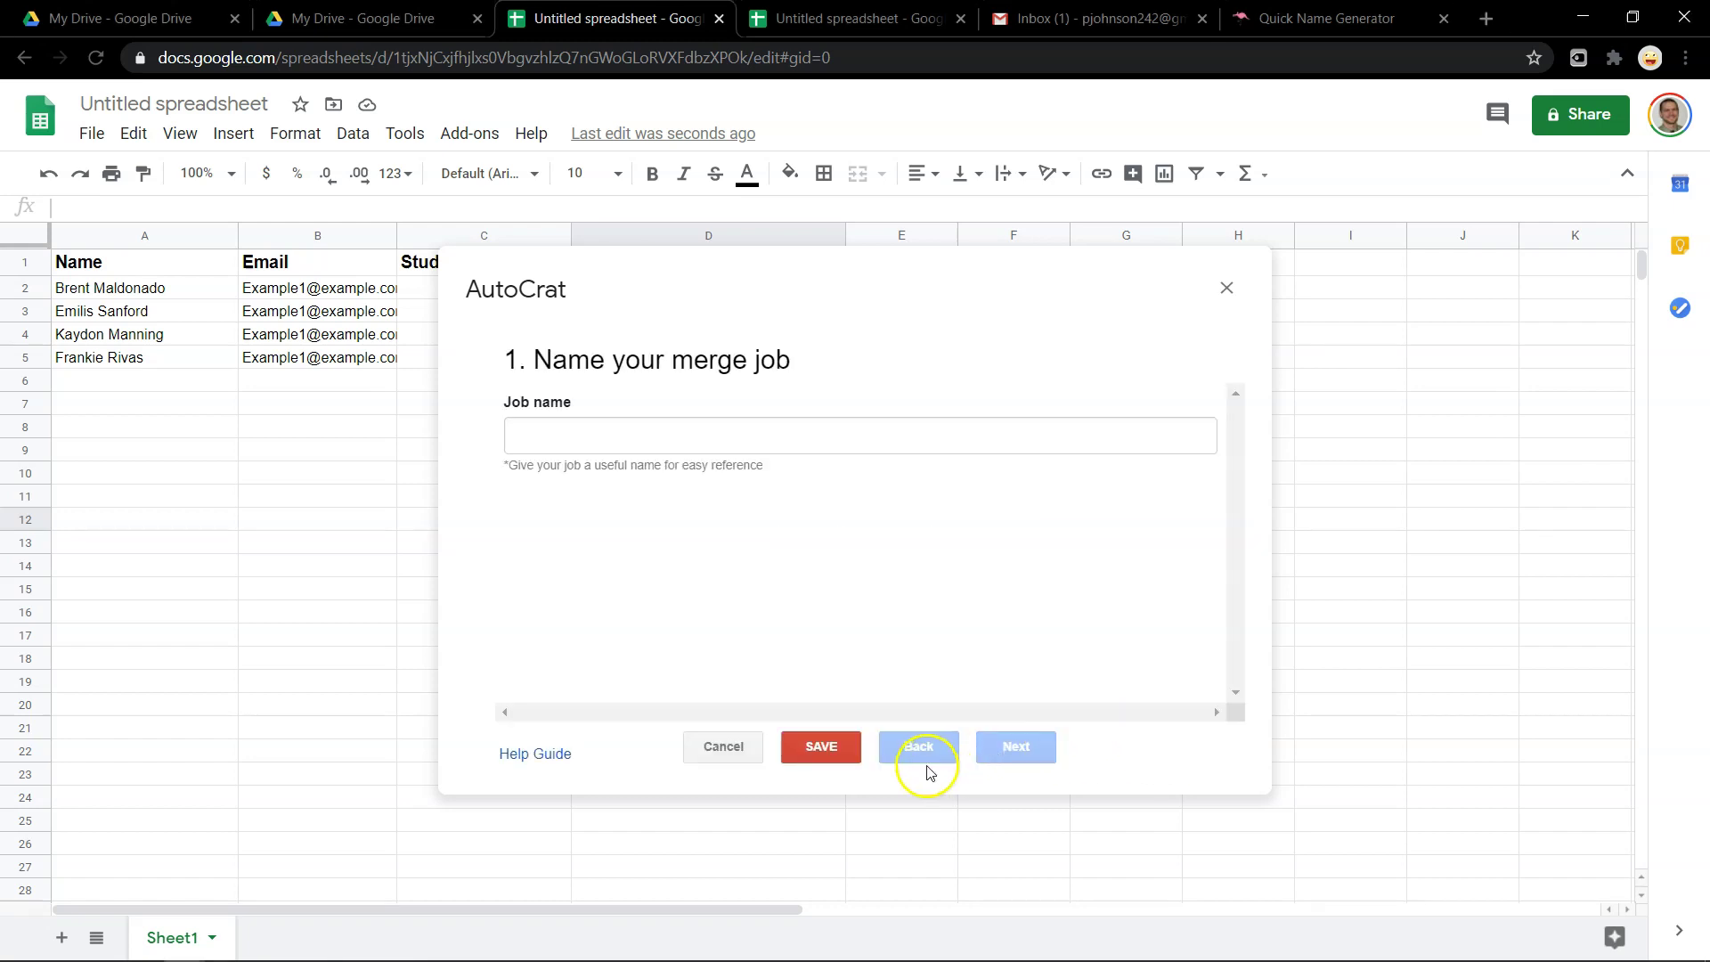
left_click(552, 439)
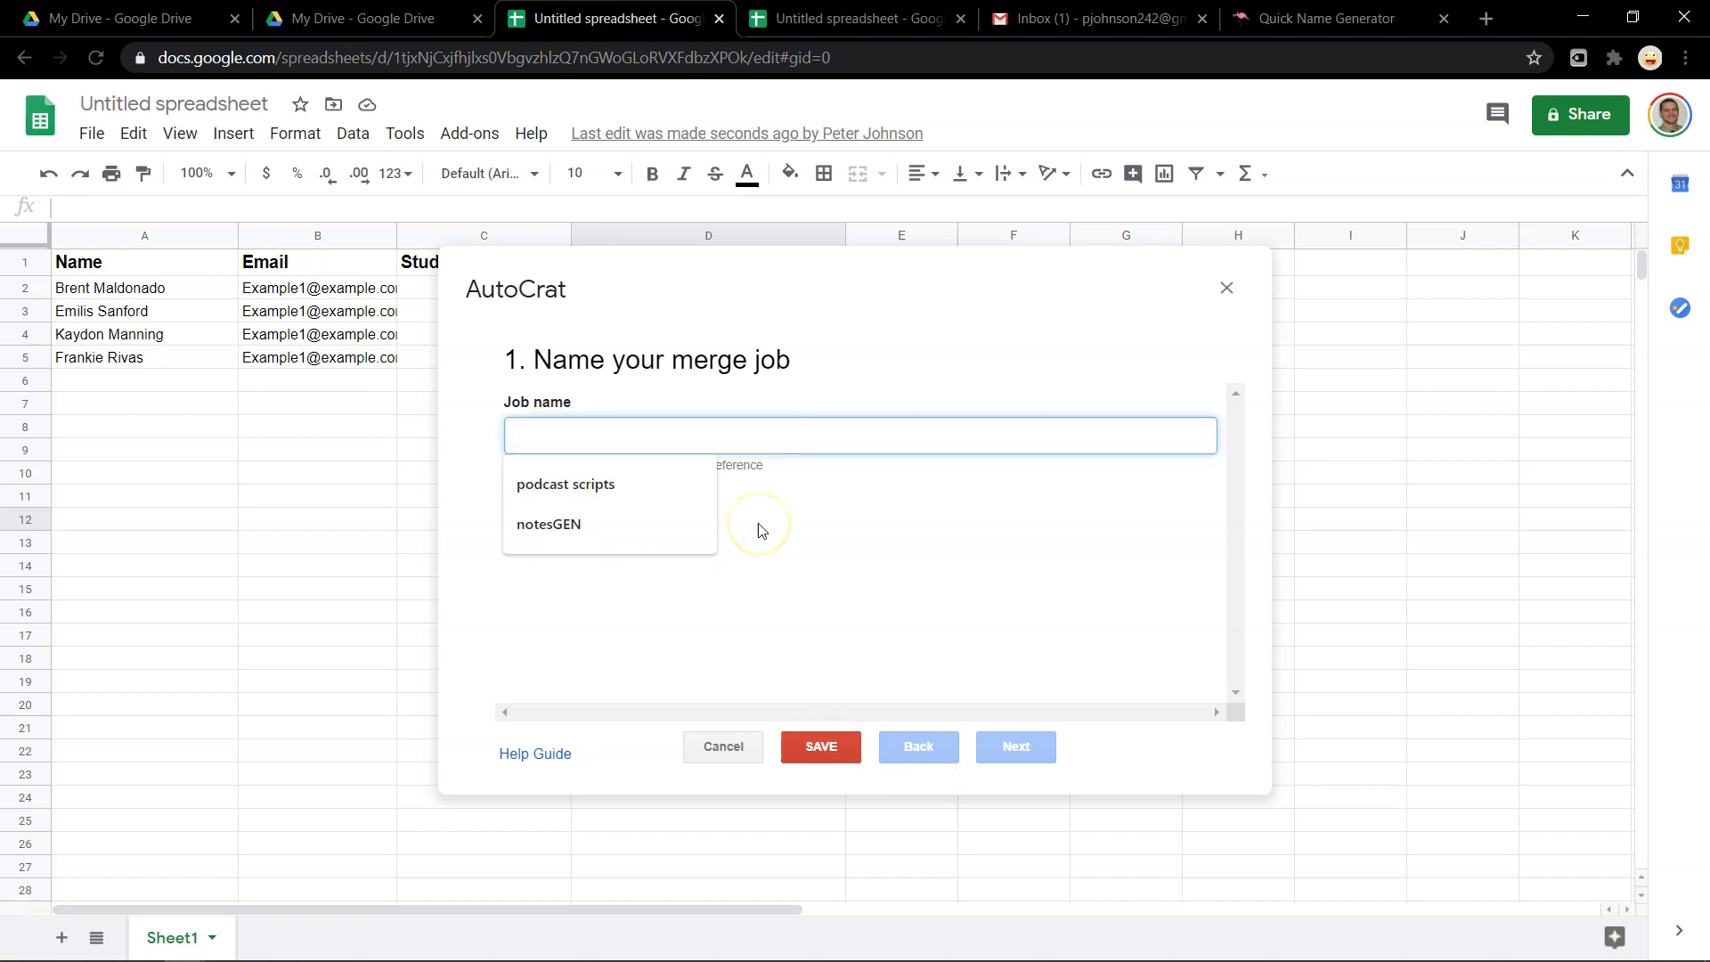
type("example run")
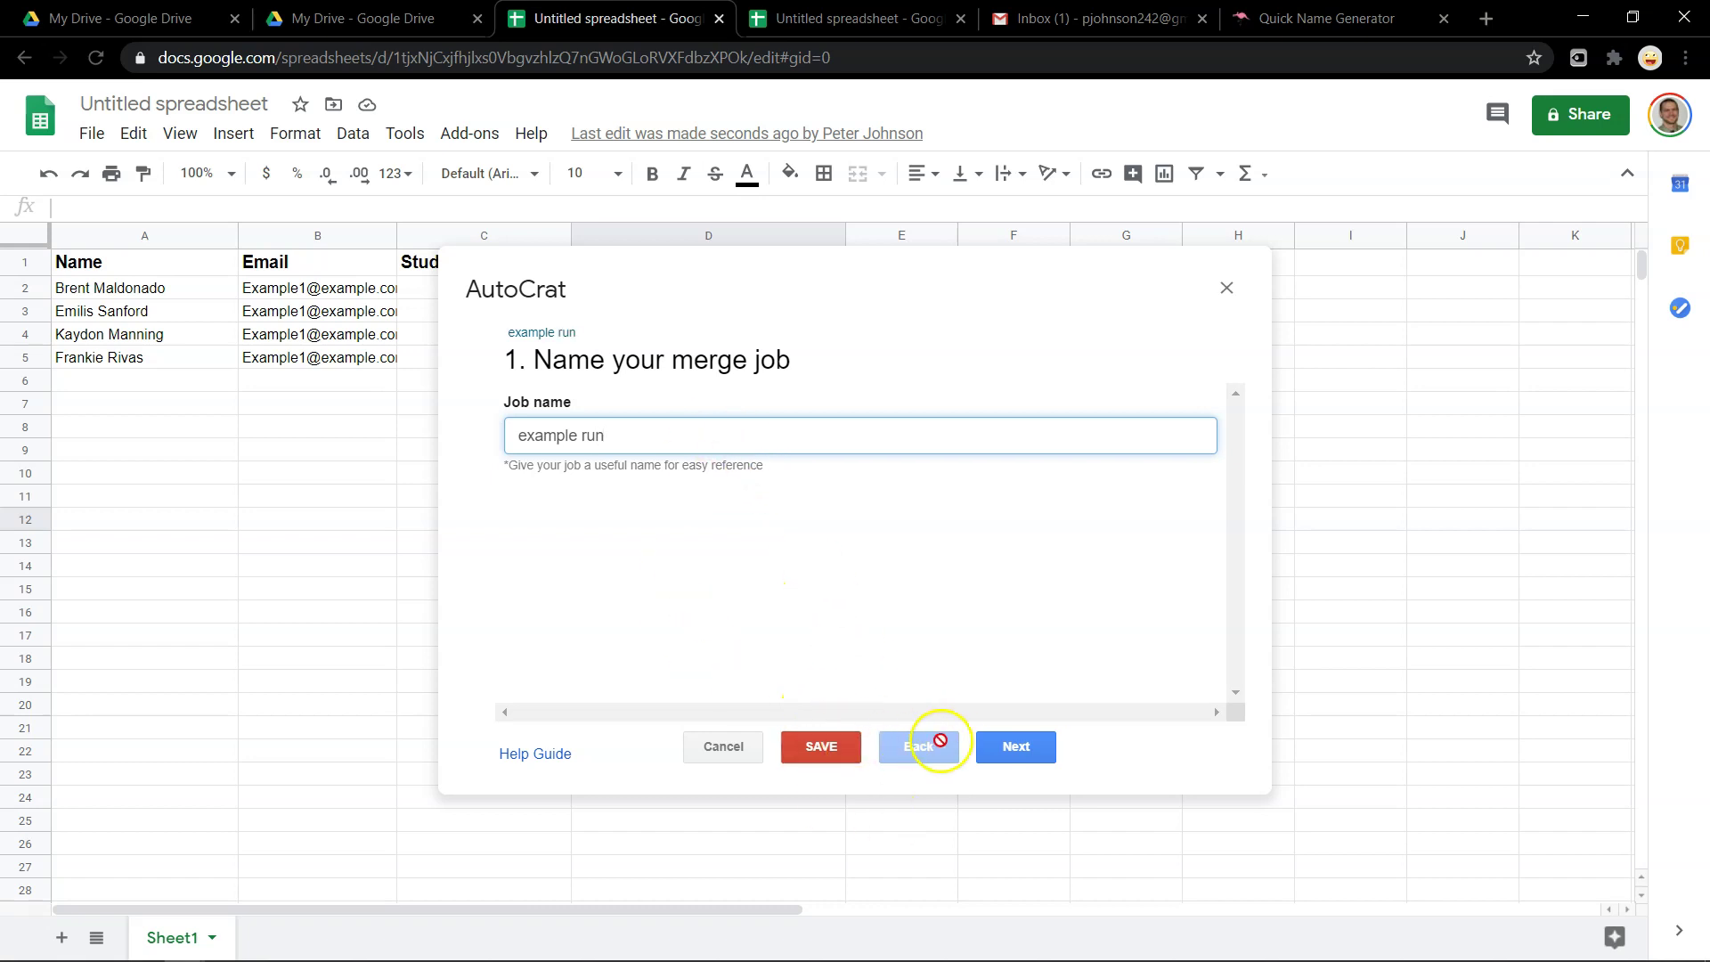
left_click(820, 746)
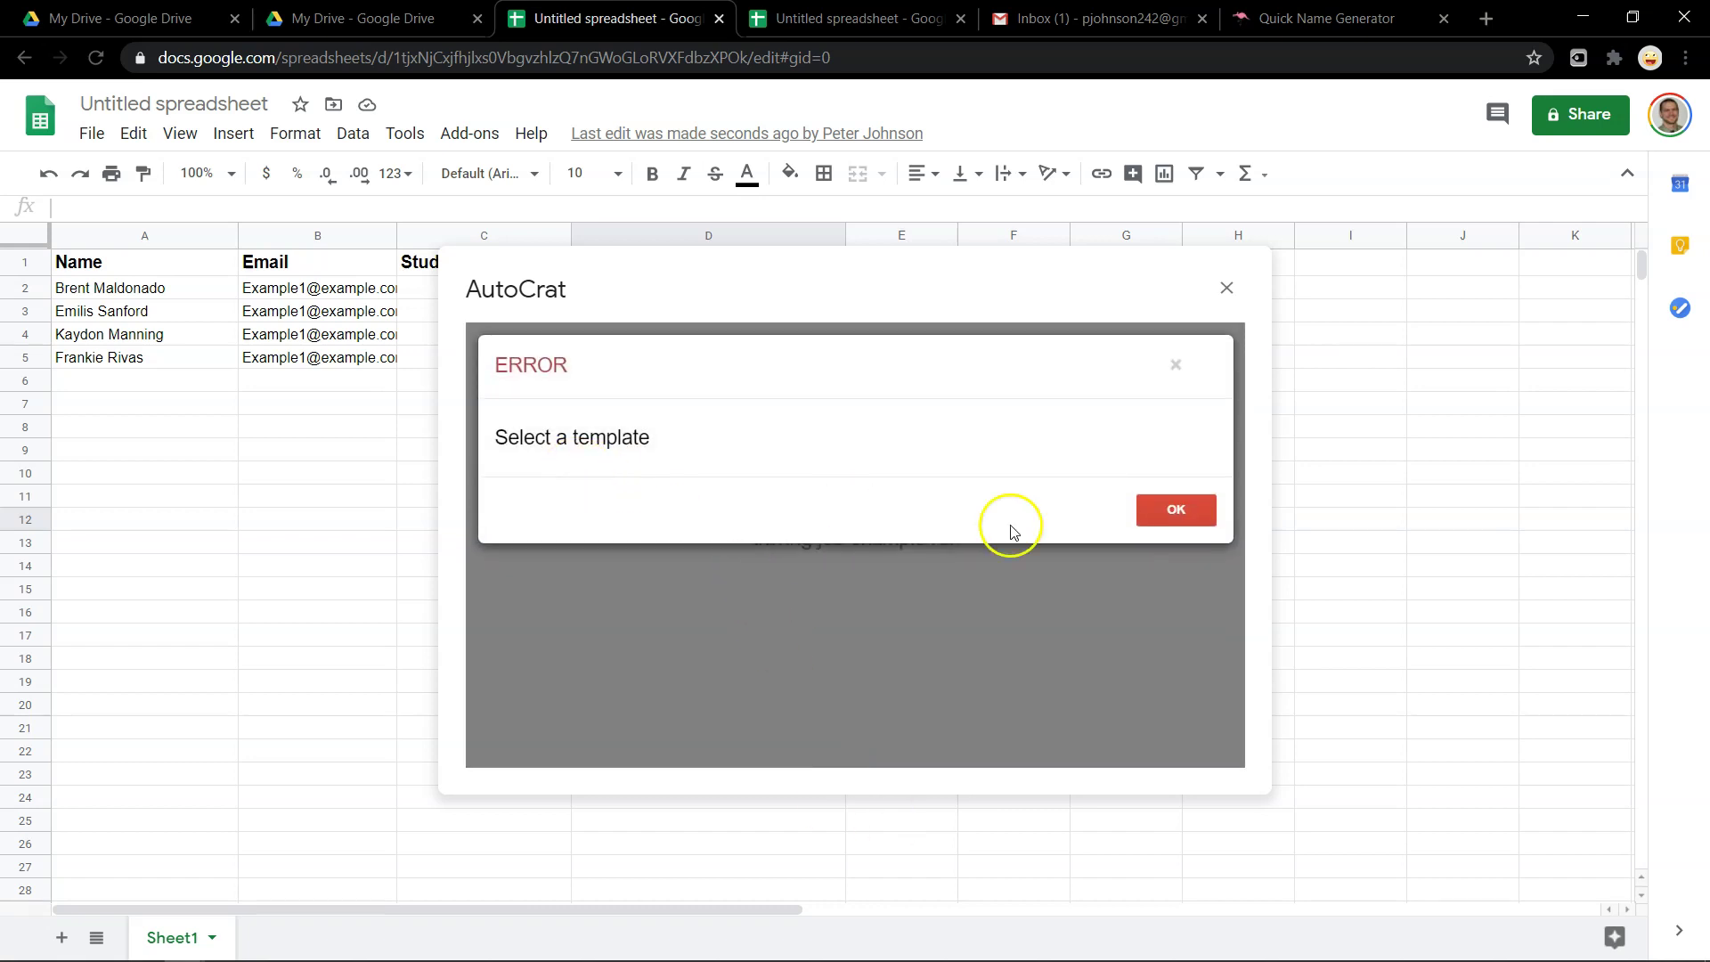
left_click(1157, 505)
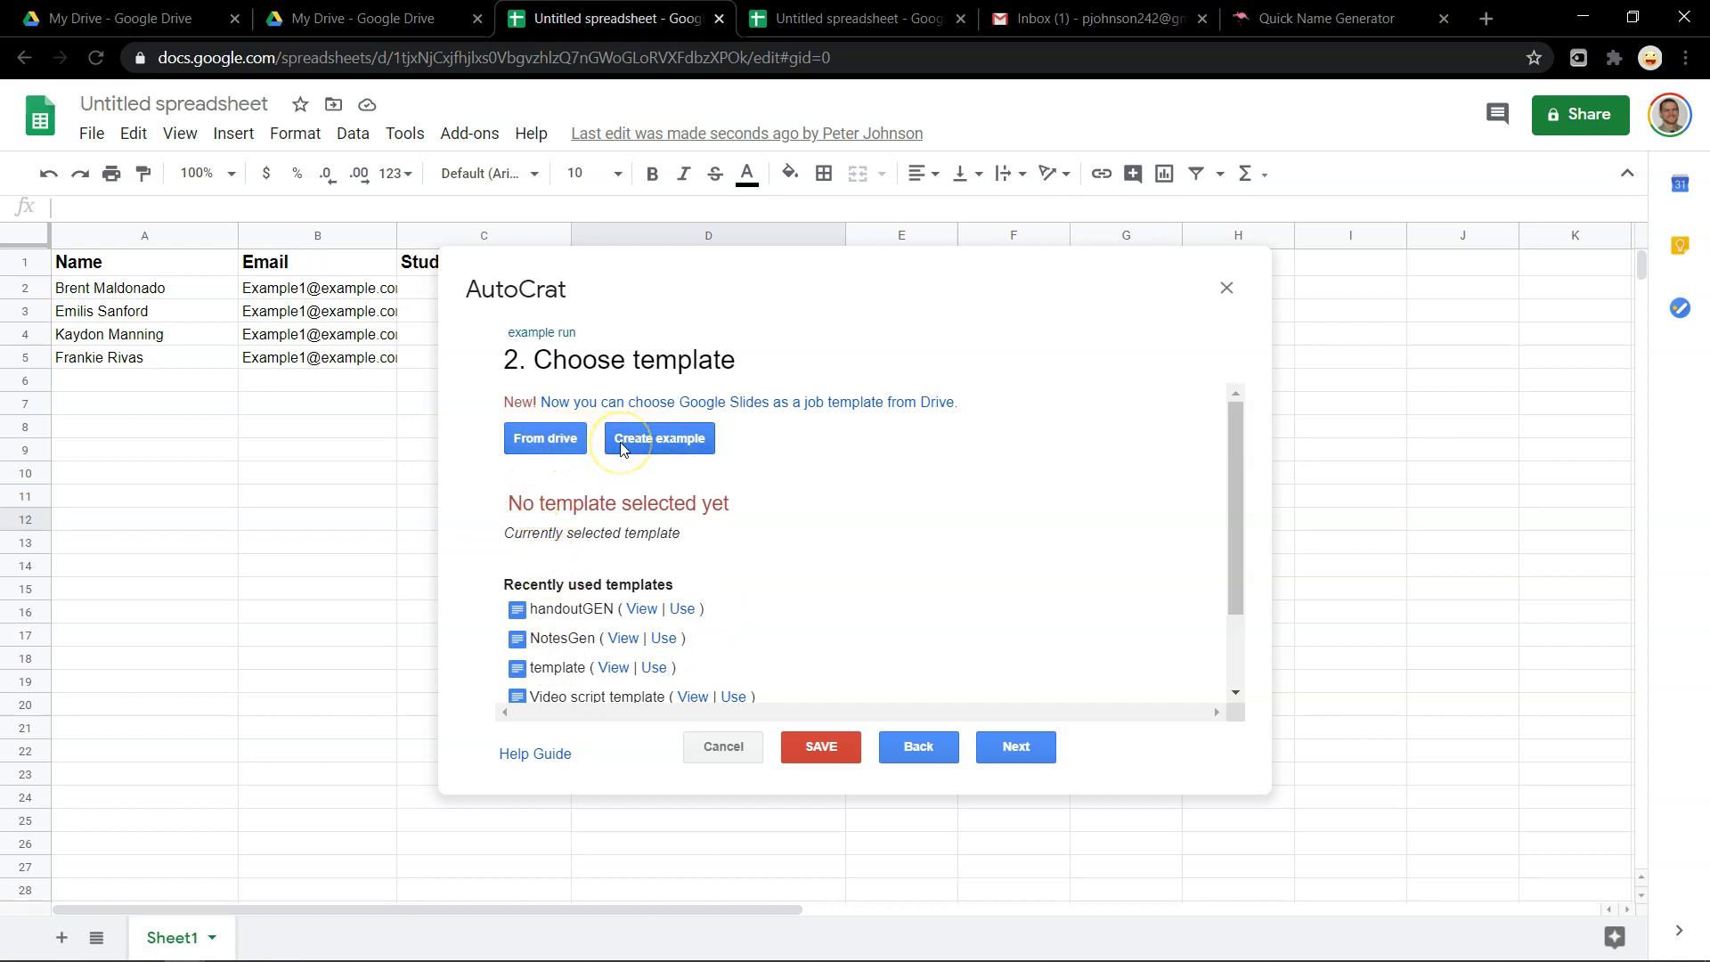
left_click(553, 444)
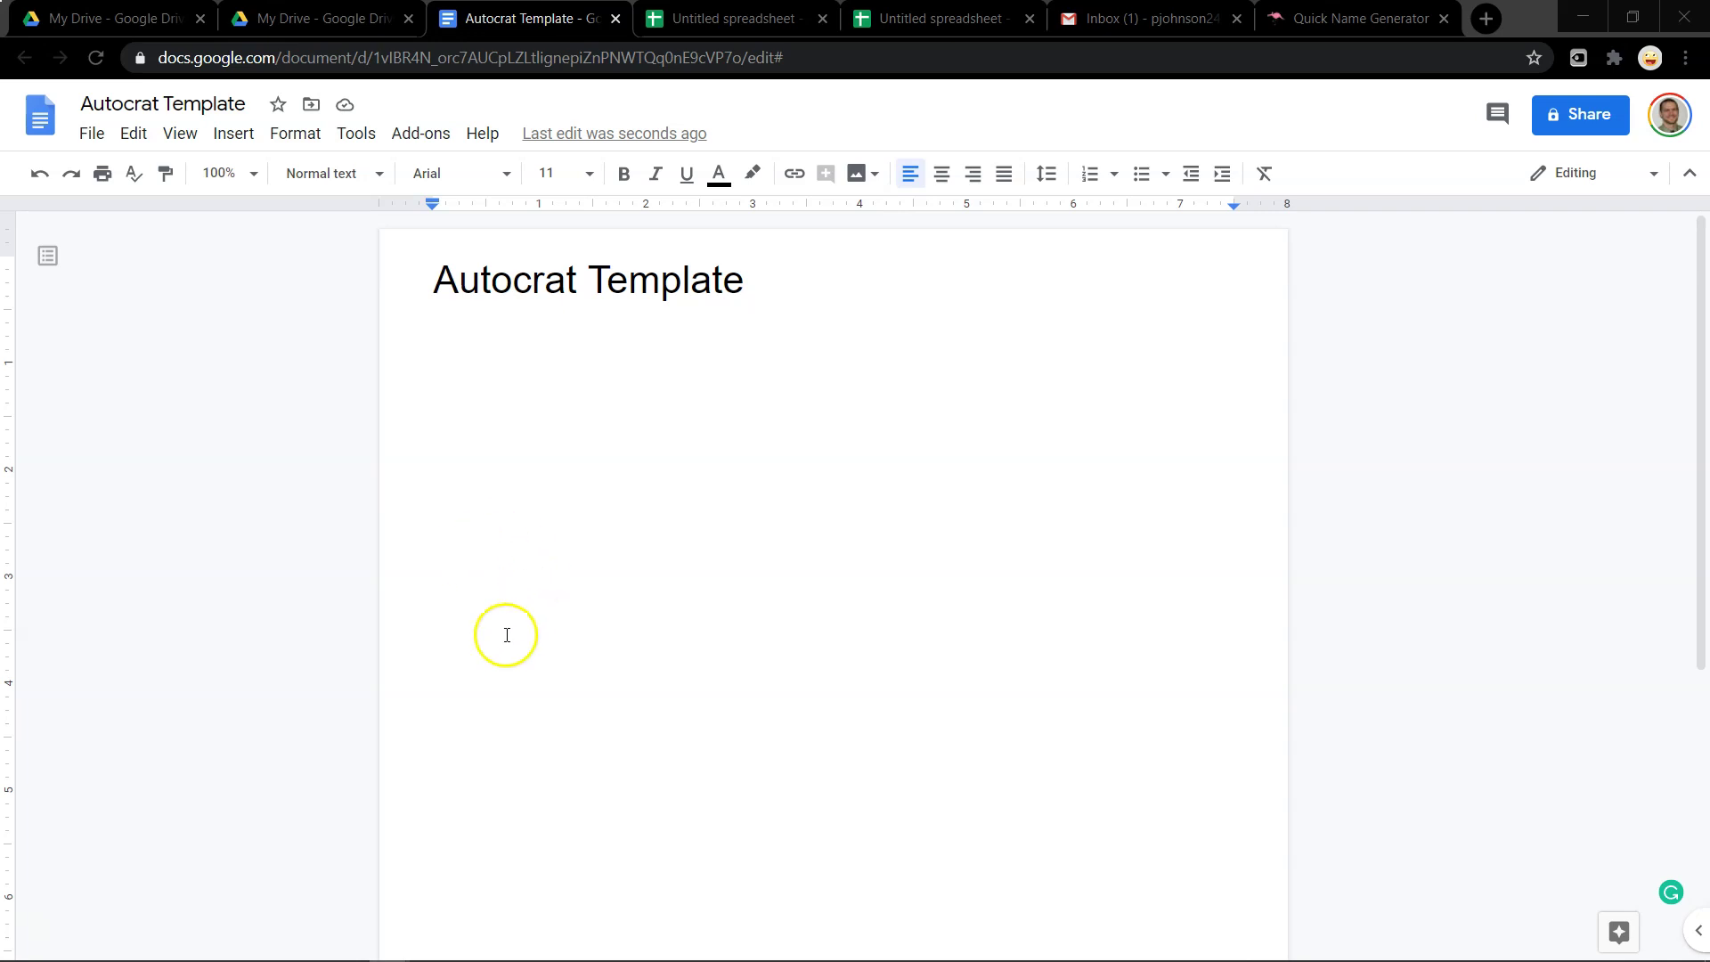
Add <<Name>>, <<StudentCode>> and <<Comment>> on separate lines below the title, highlighting their double angle brackets
double_click(471, 356)
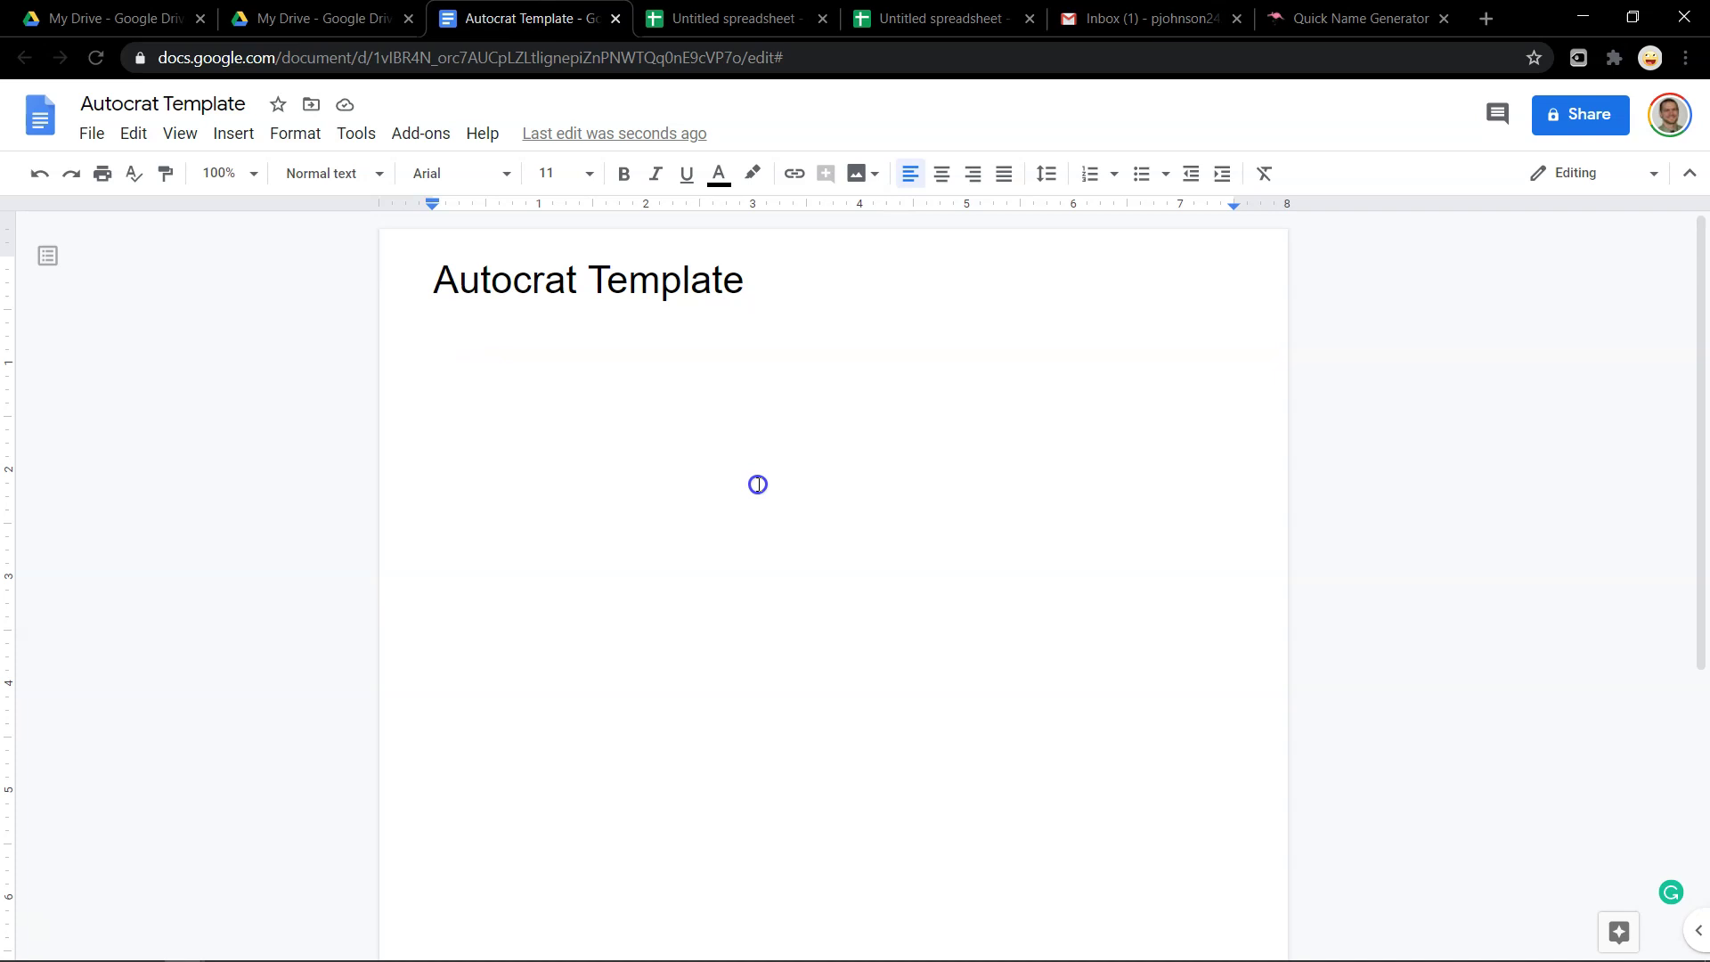
mouse_move(1705, 959)
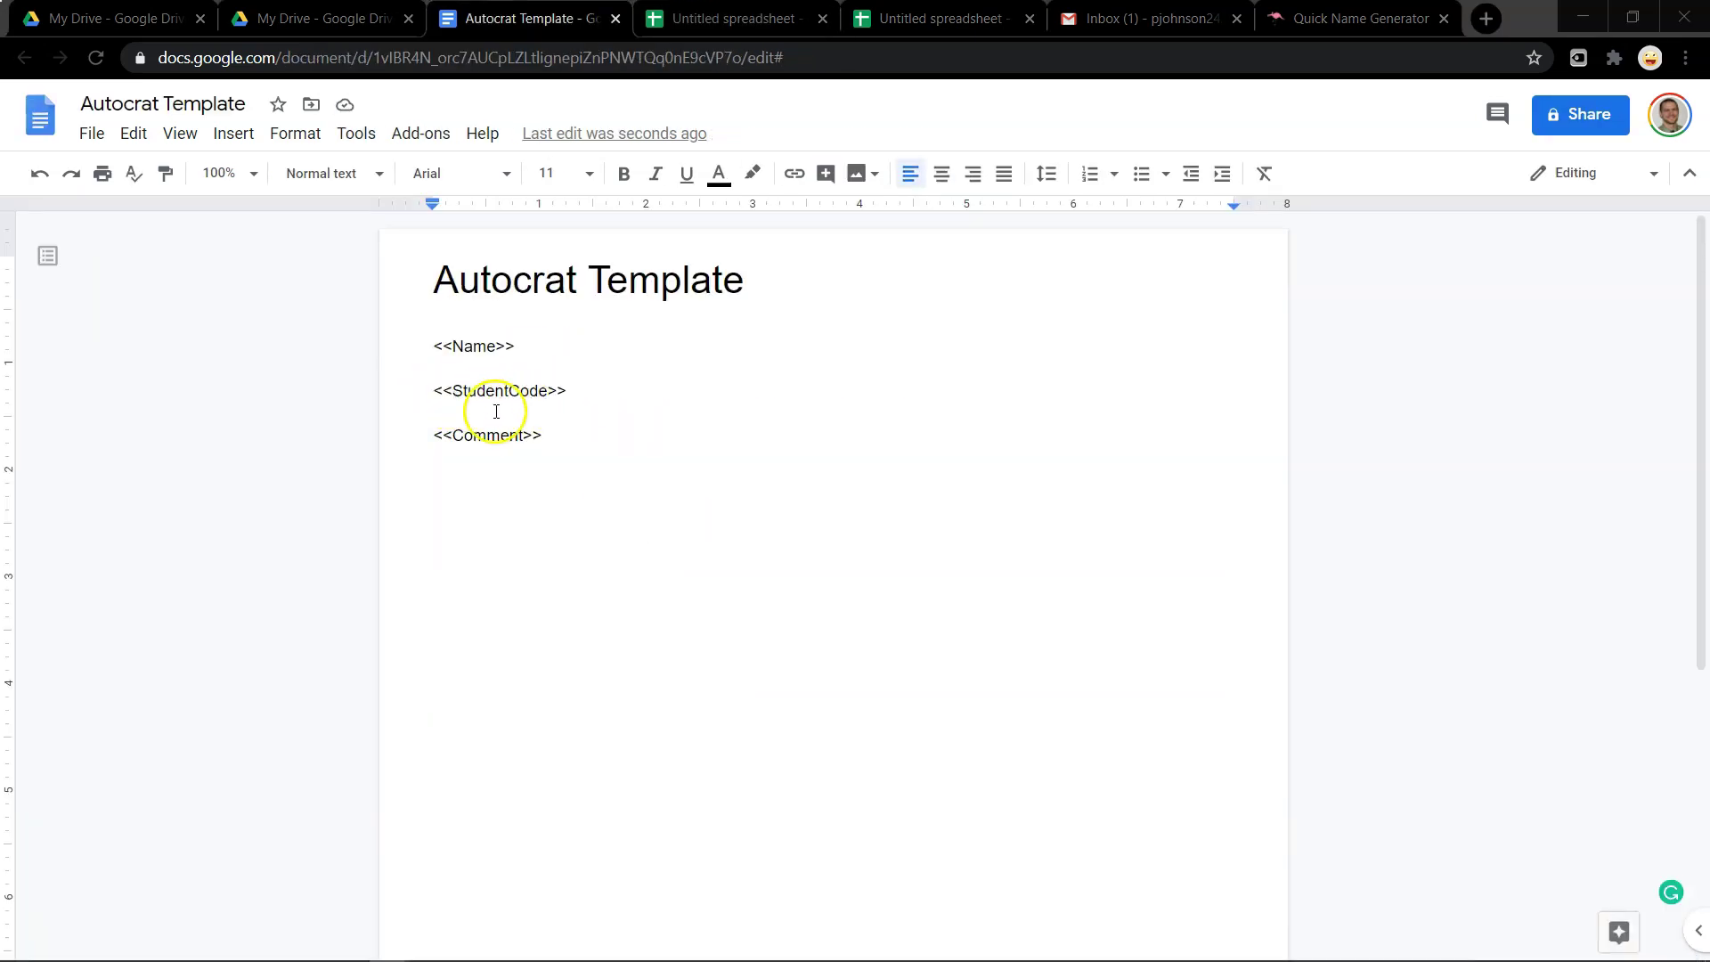
left_click_drag(430, 345, 453, 346)
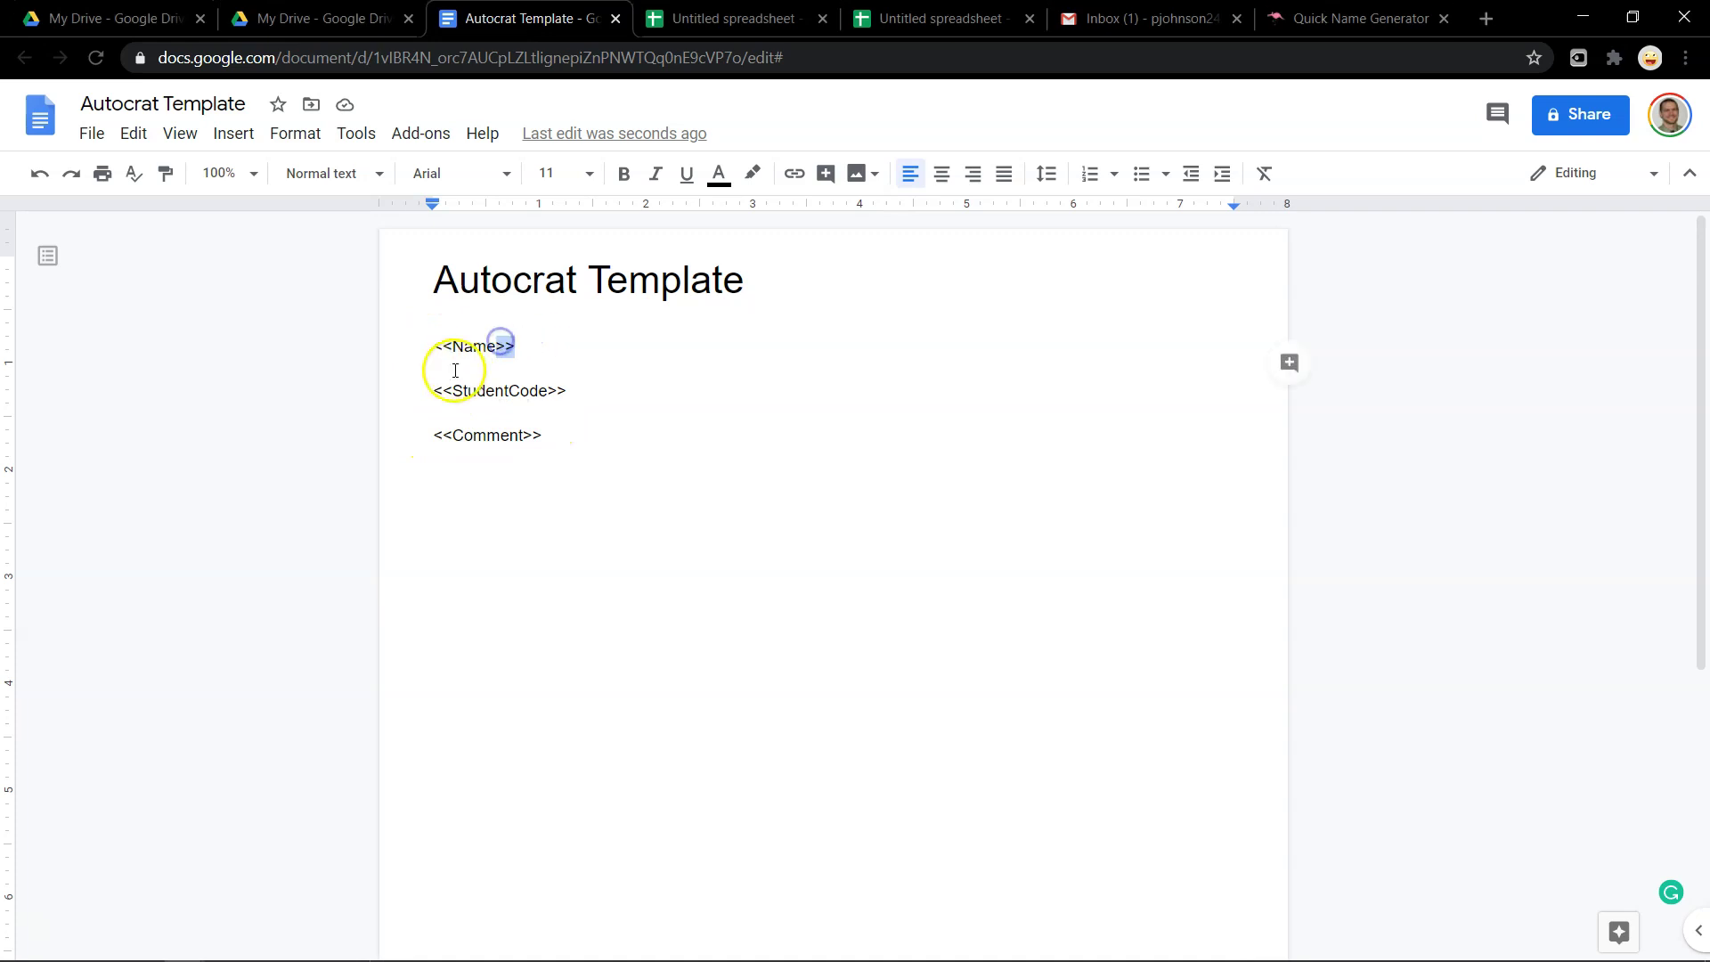
left_click_drag(432, 391, 452, 397)
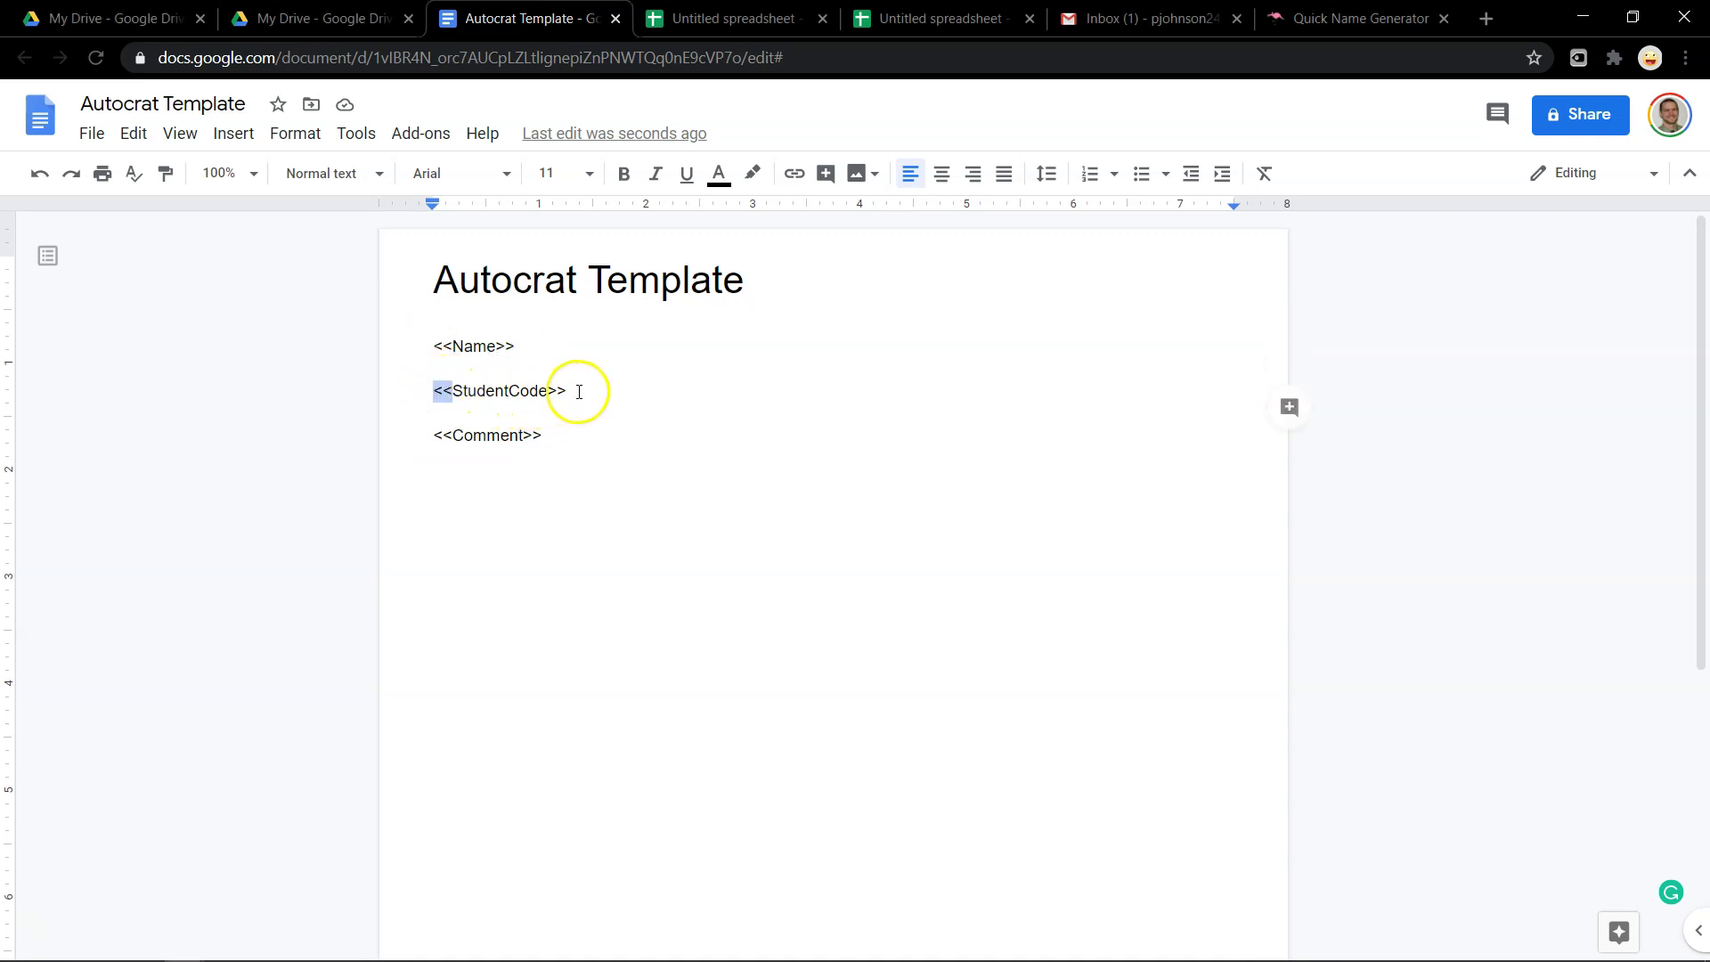
left_click_drag(569, 391, 548, 391)
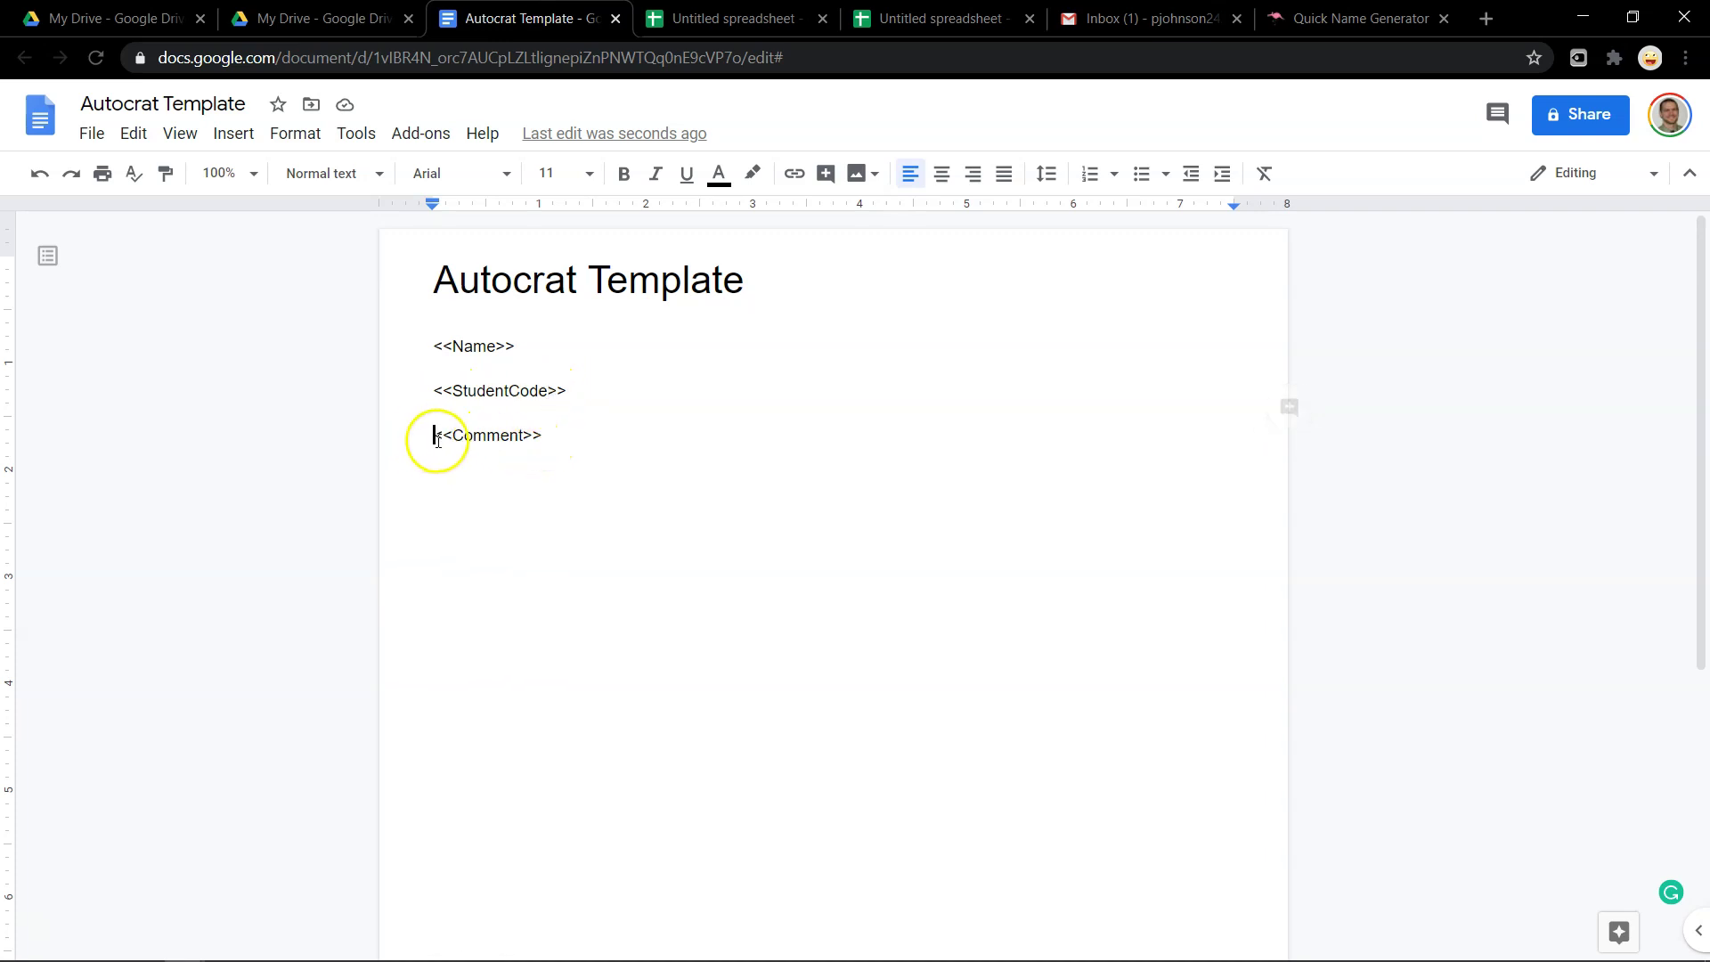
left_click_drag(432, 435, 452, 436)
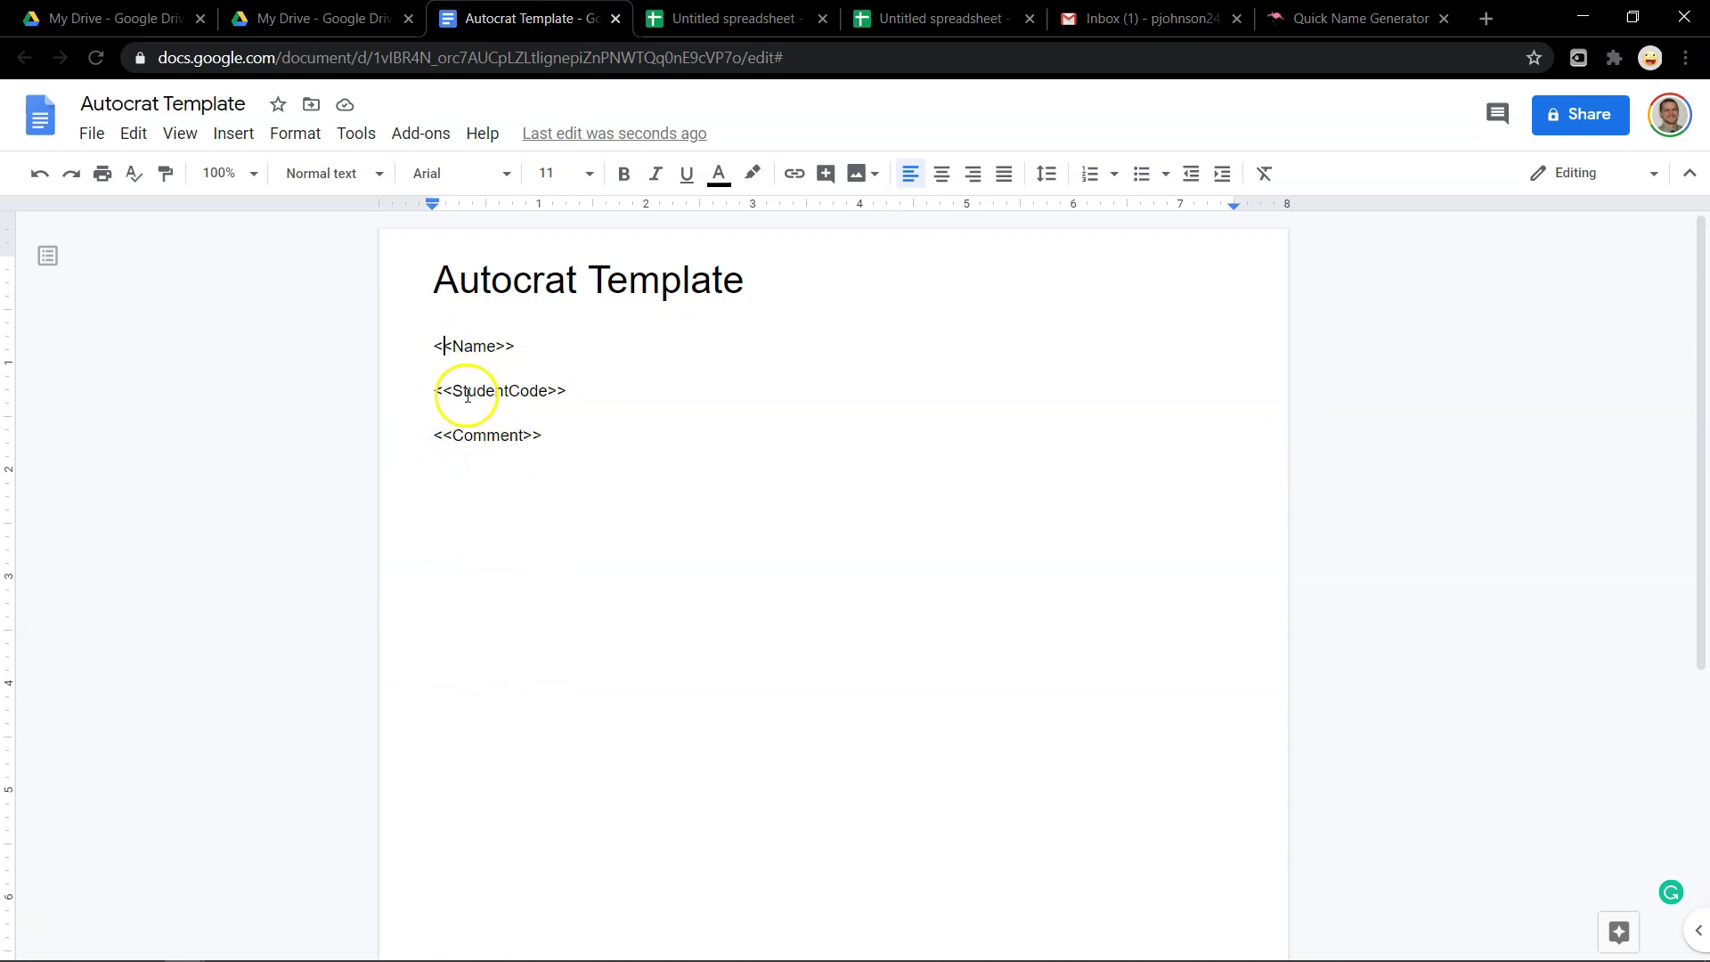
Select the Autocrat Template document from Drive as the job's template and advance to tag mapping
left_click(735, 19)
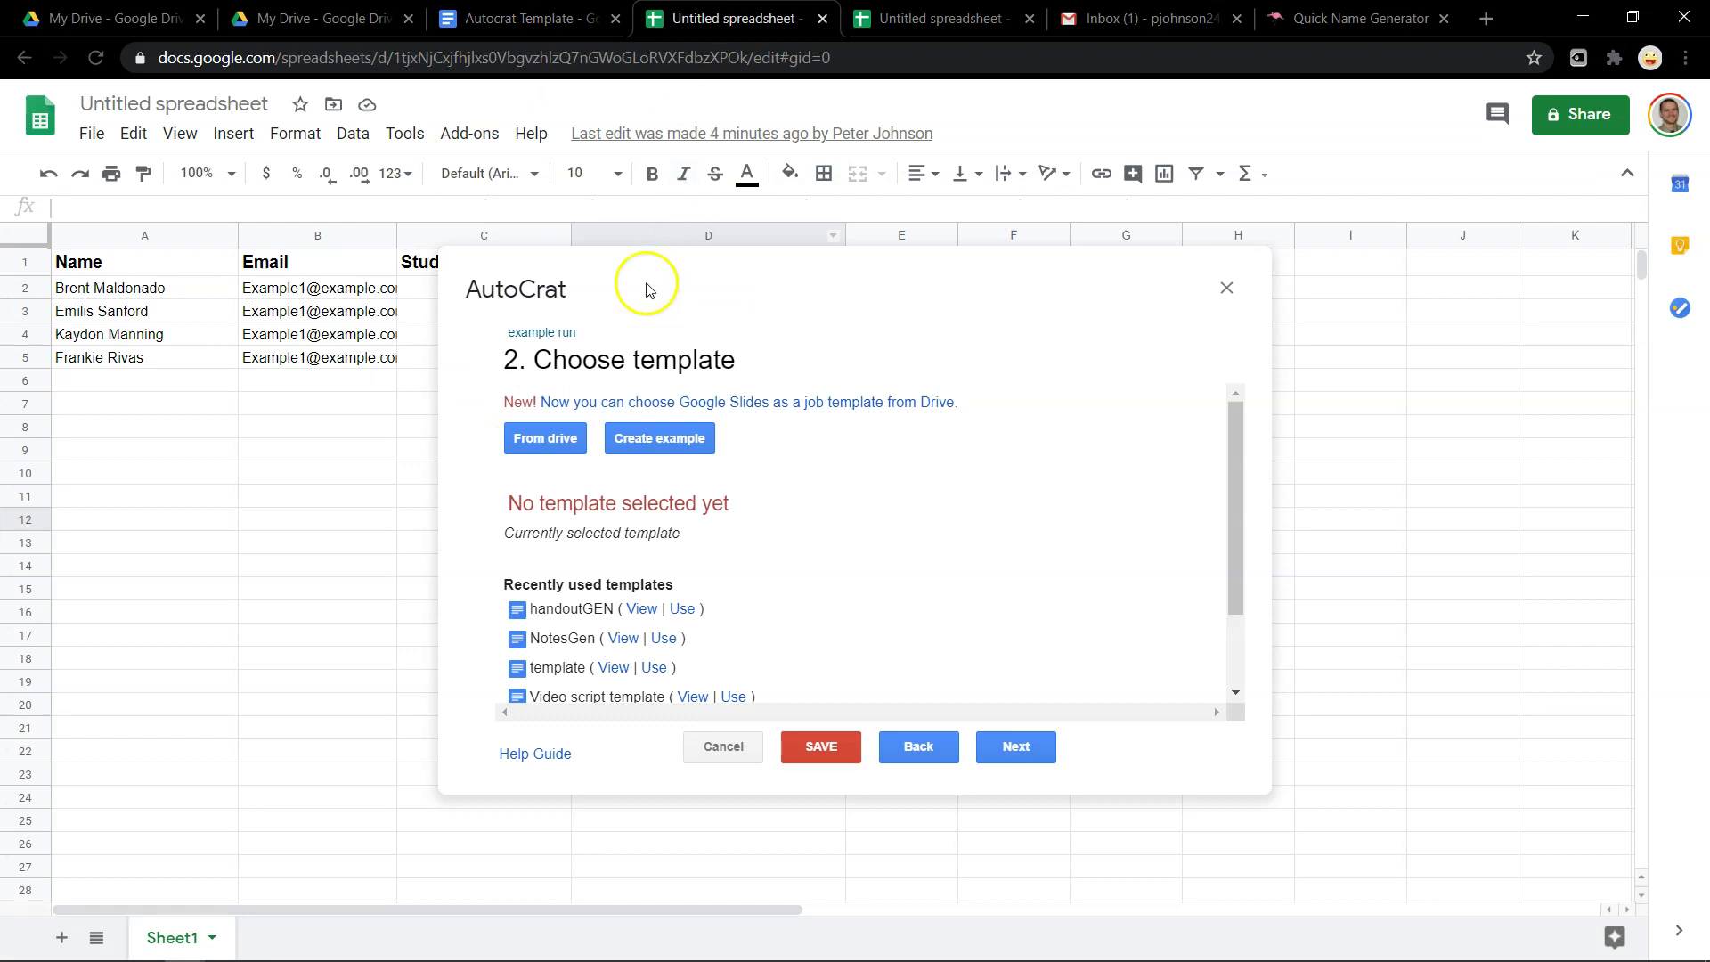
left_click(547, 439)
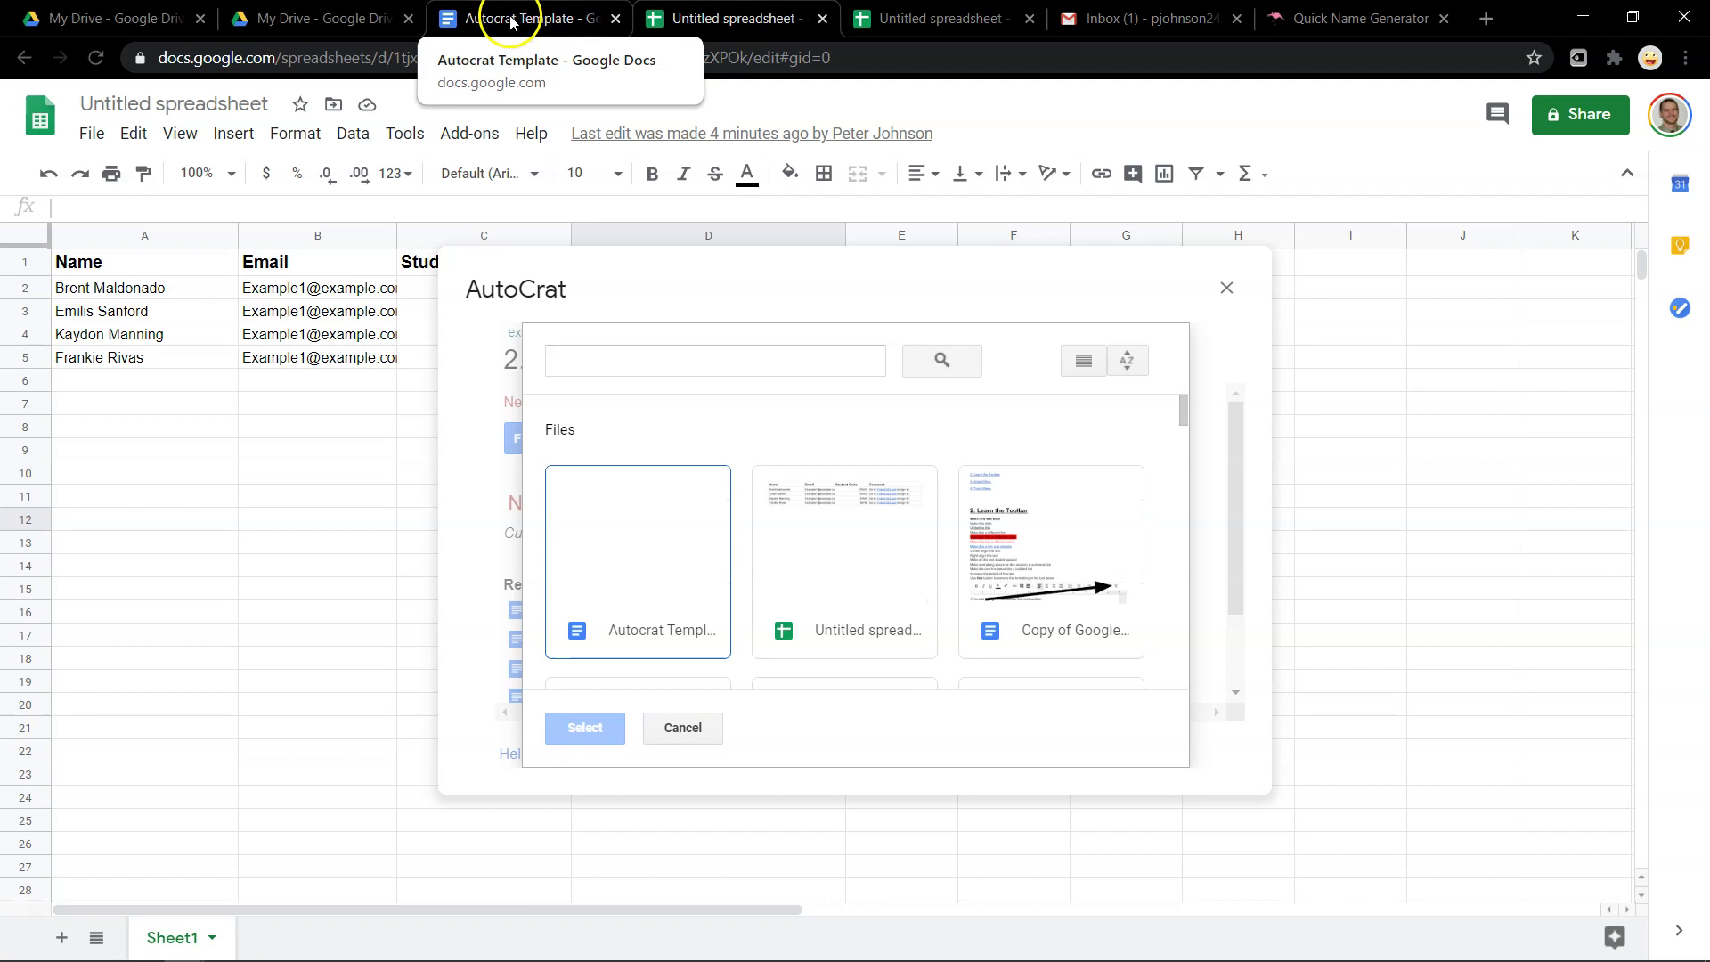
left_click(627, 595)
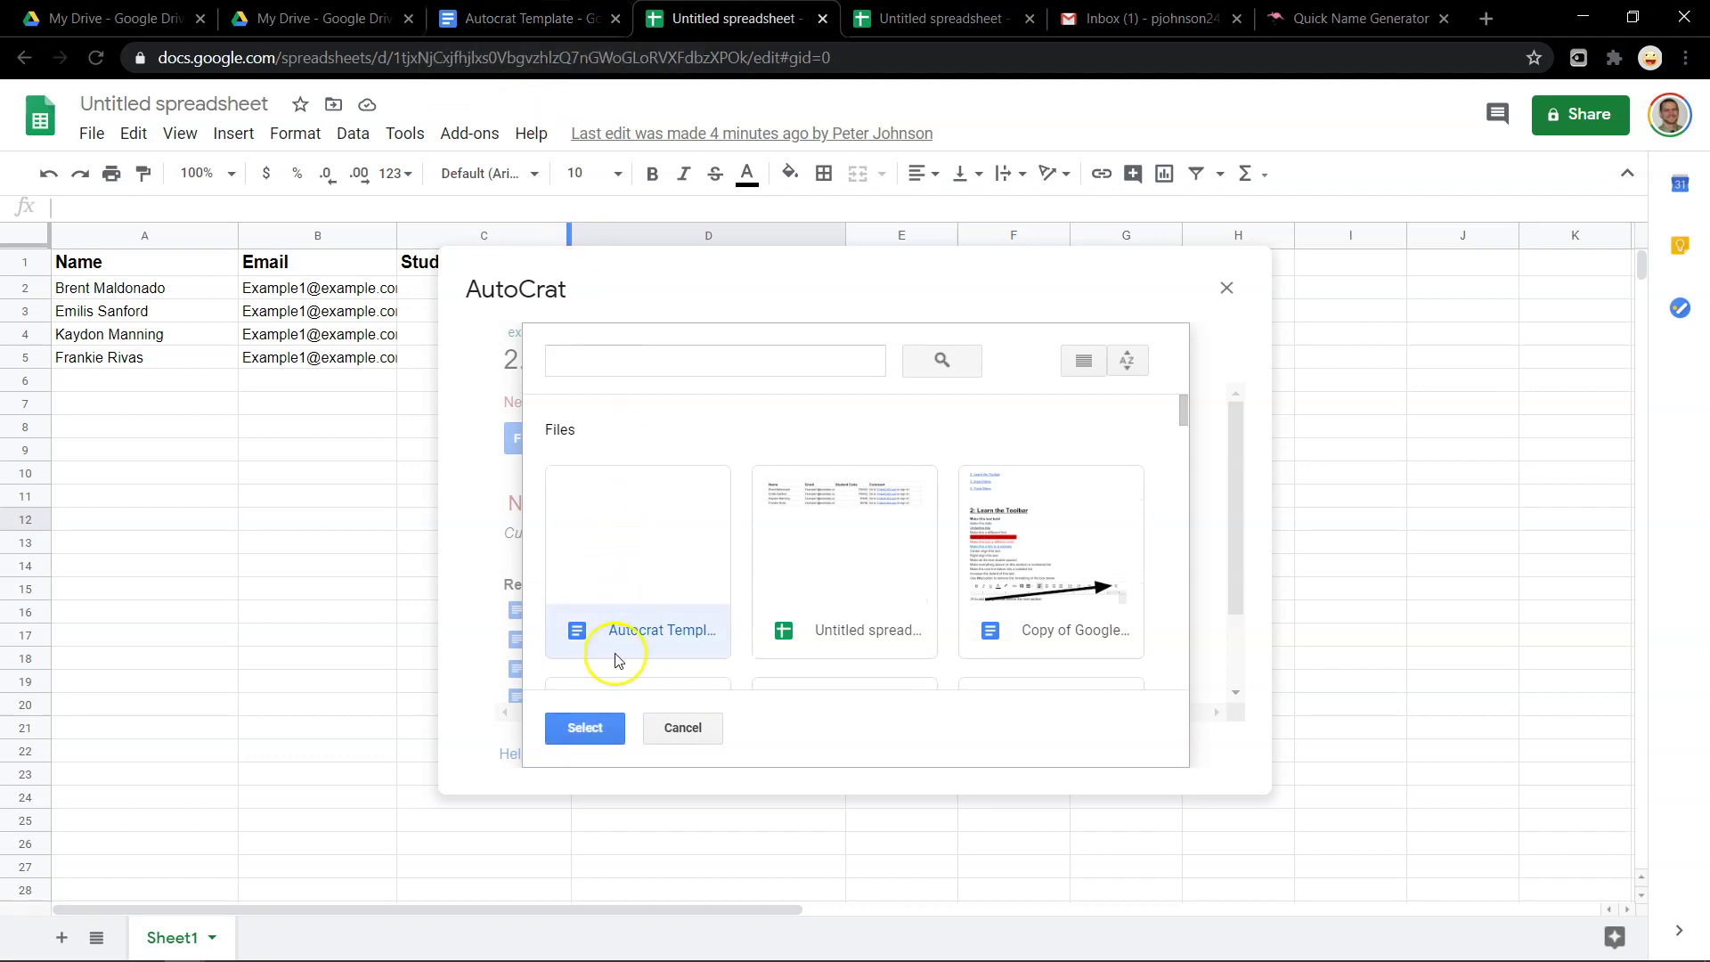
left_click(585, 727)
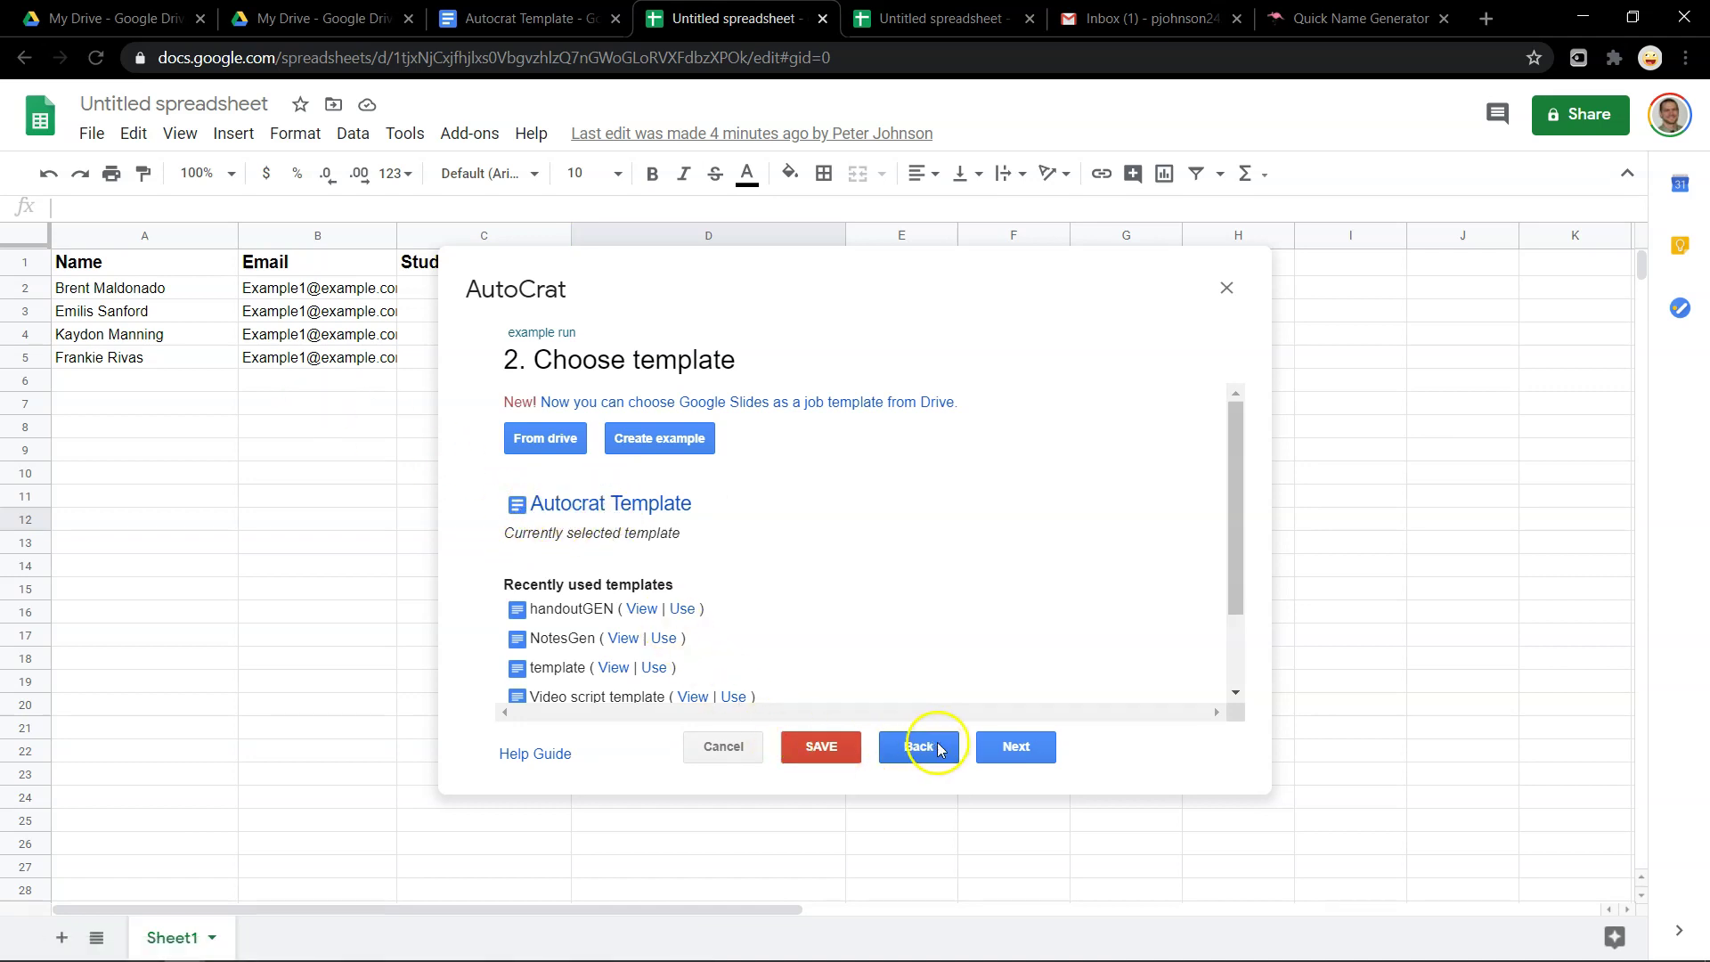
left_click(1012, 746)
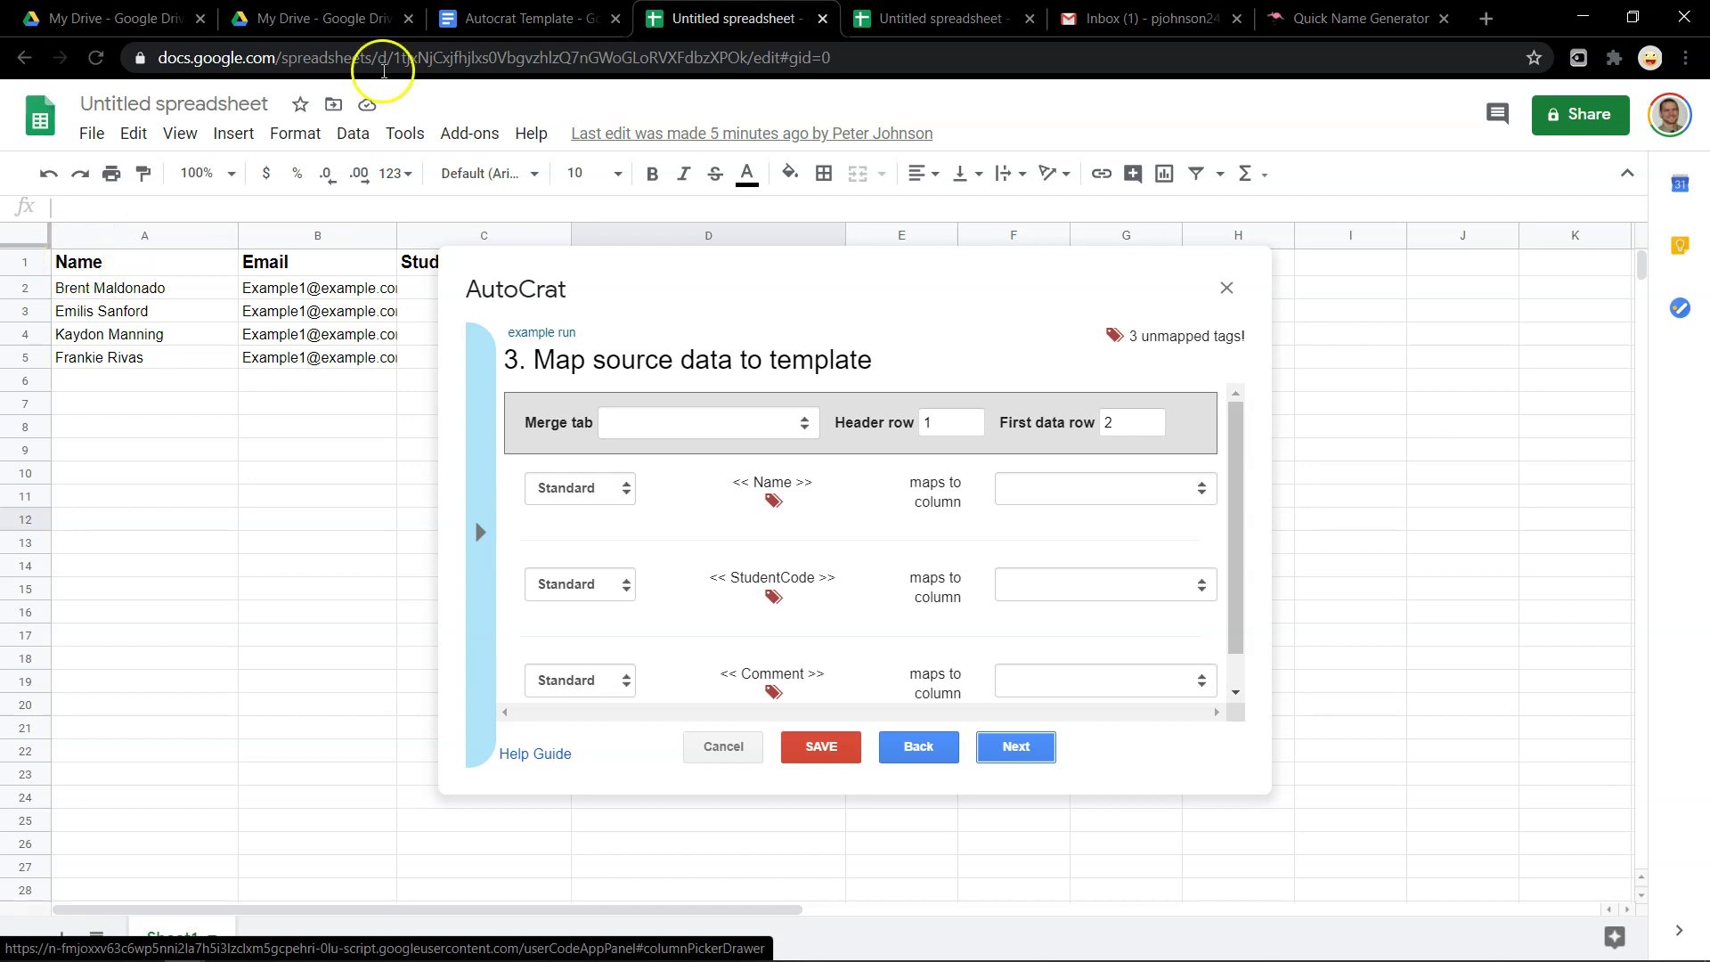
Merge from Sheet1 and map the StudentCode tag to the Student Code column
left_click(513, 18)
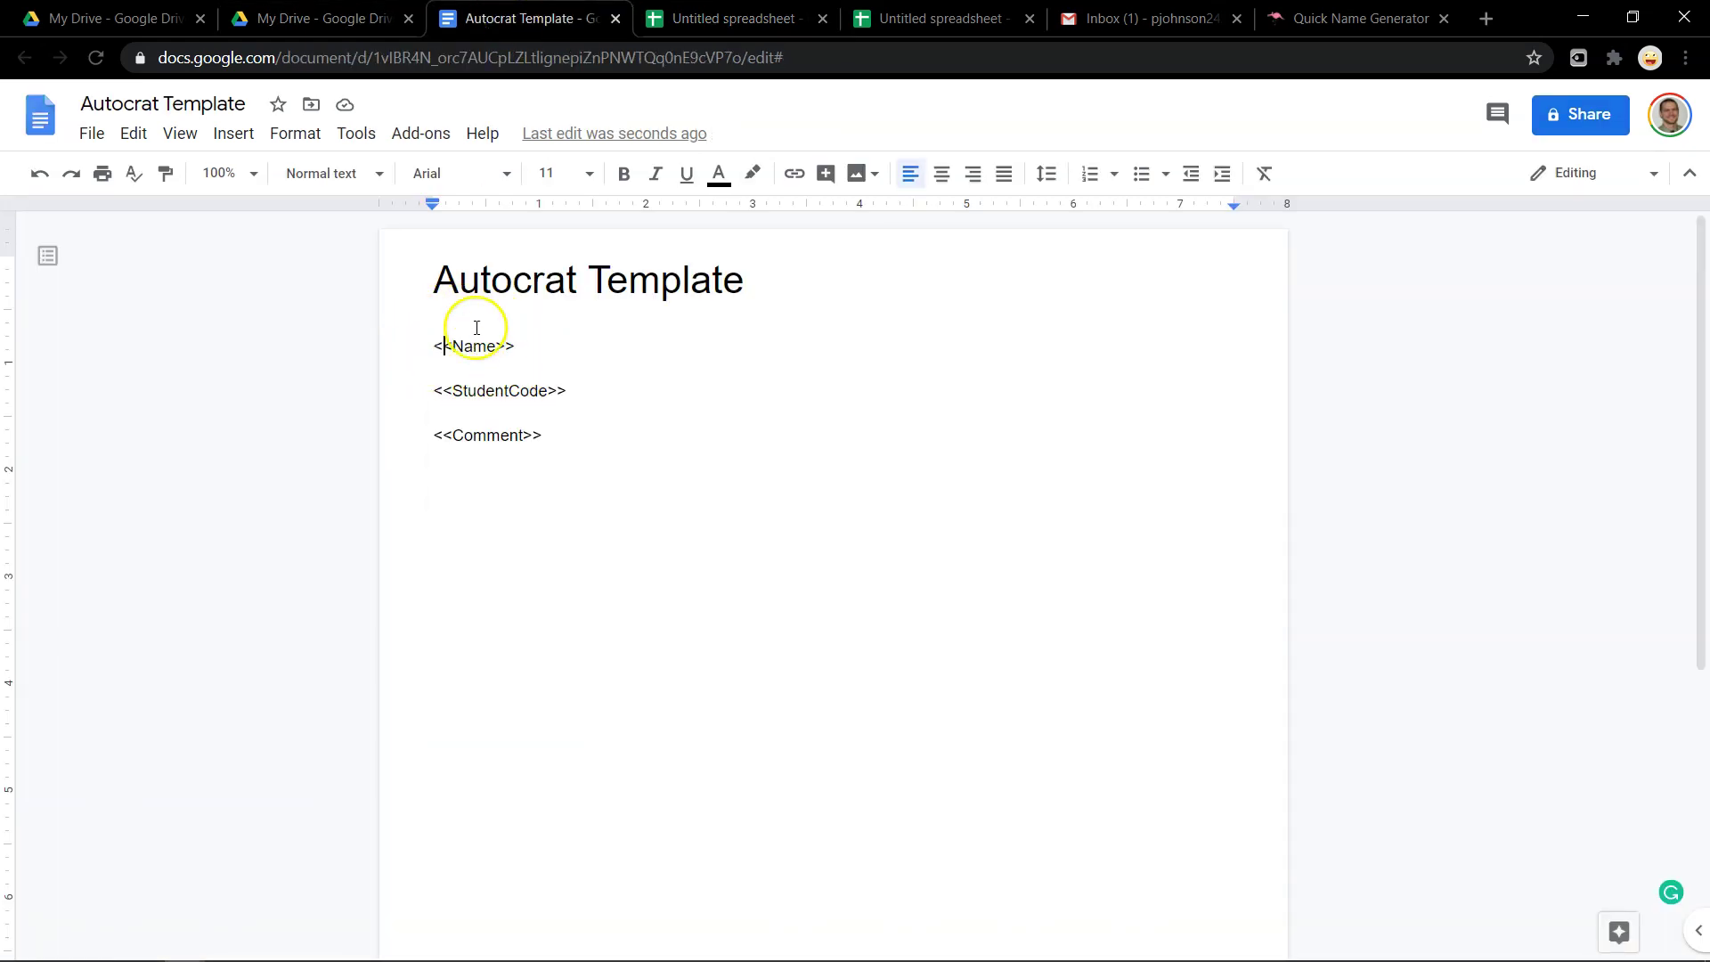
left_click(739, 19)
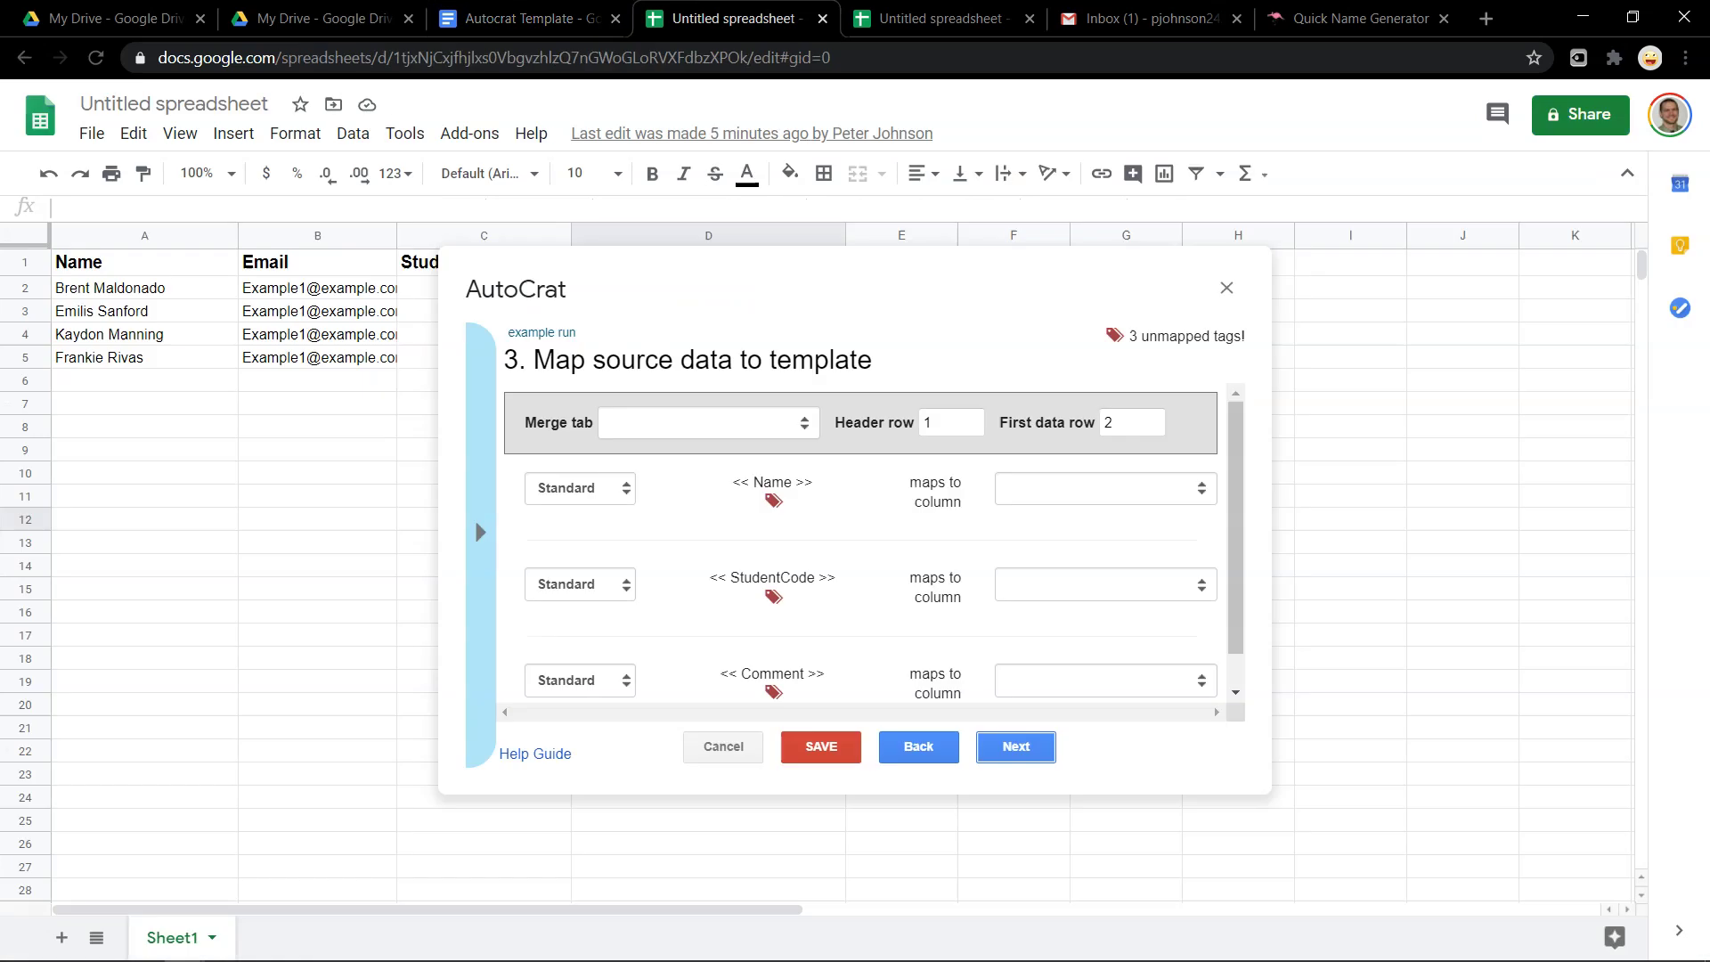
left_click(1094, 485)
left_click(782, 420)
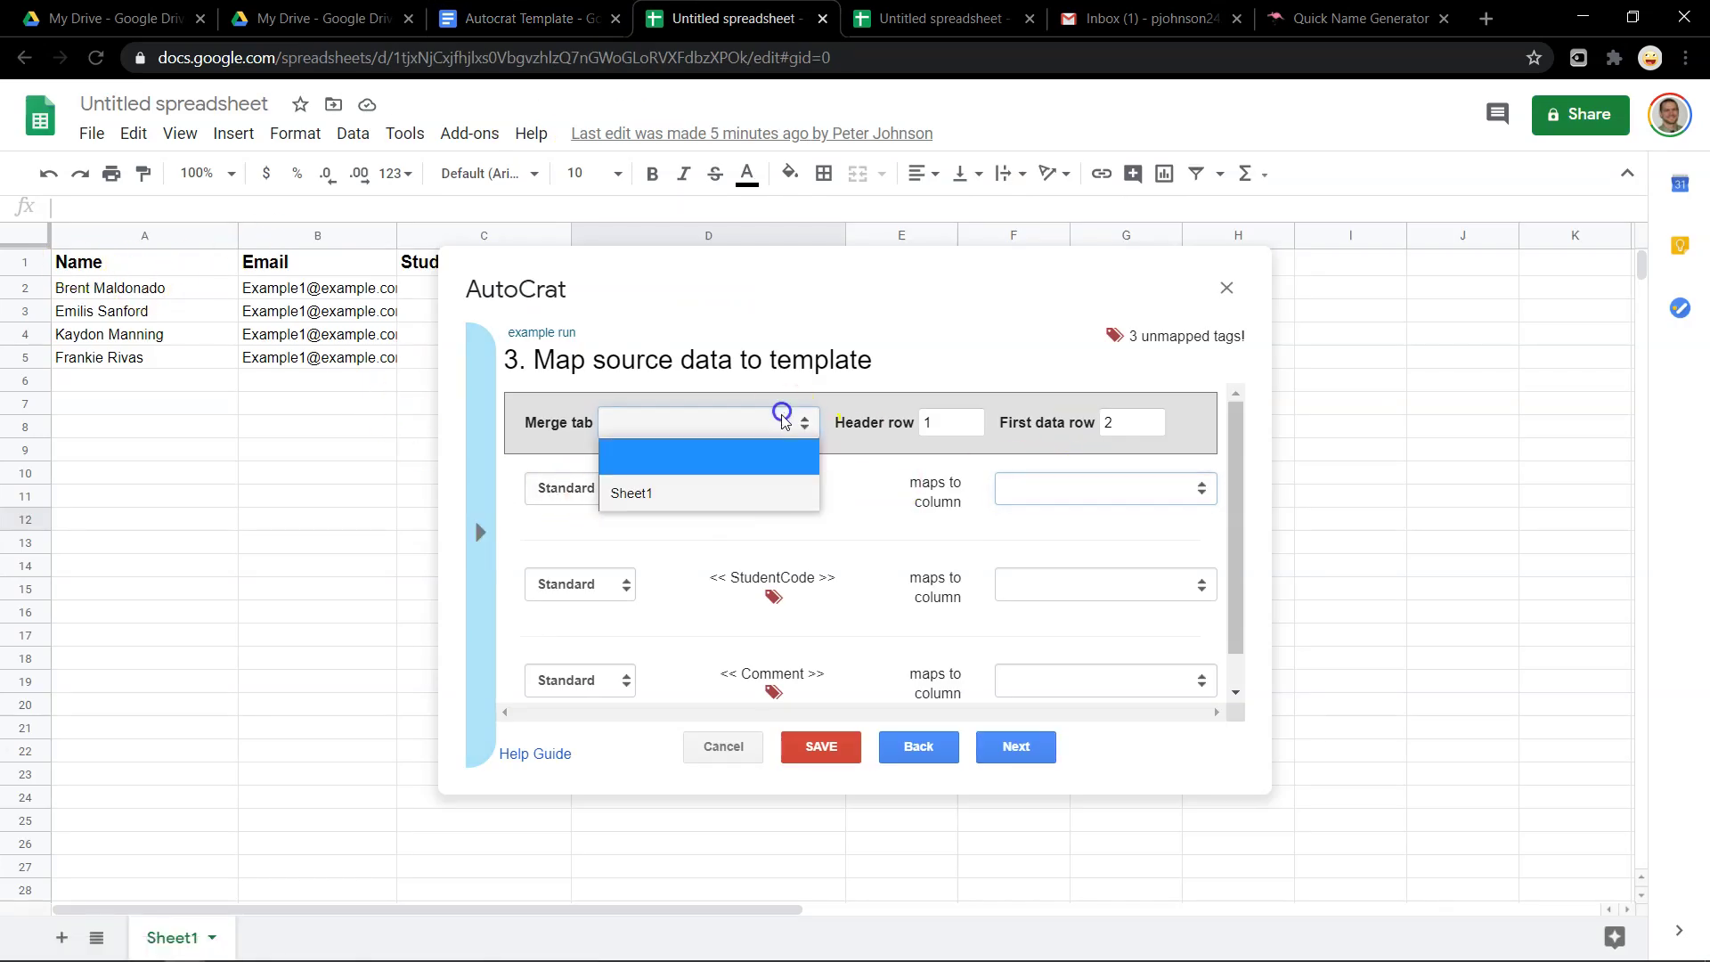
left_click(751, 491)
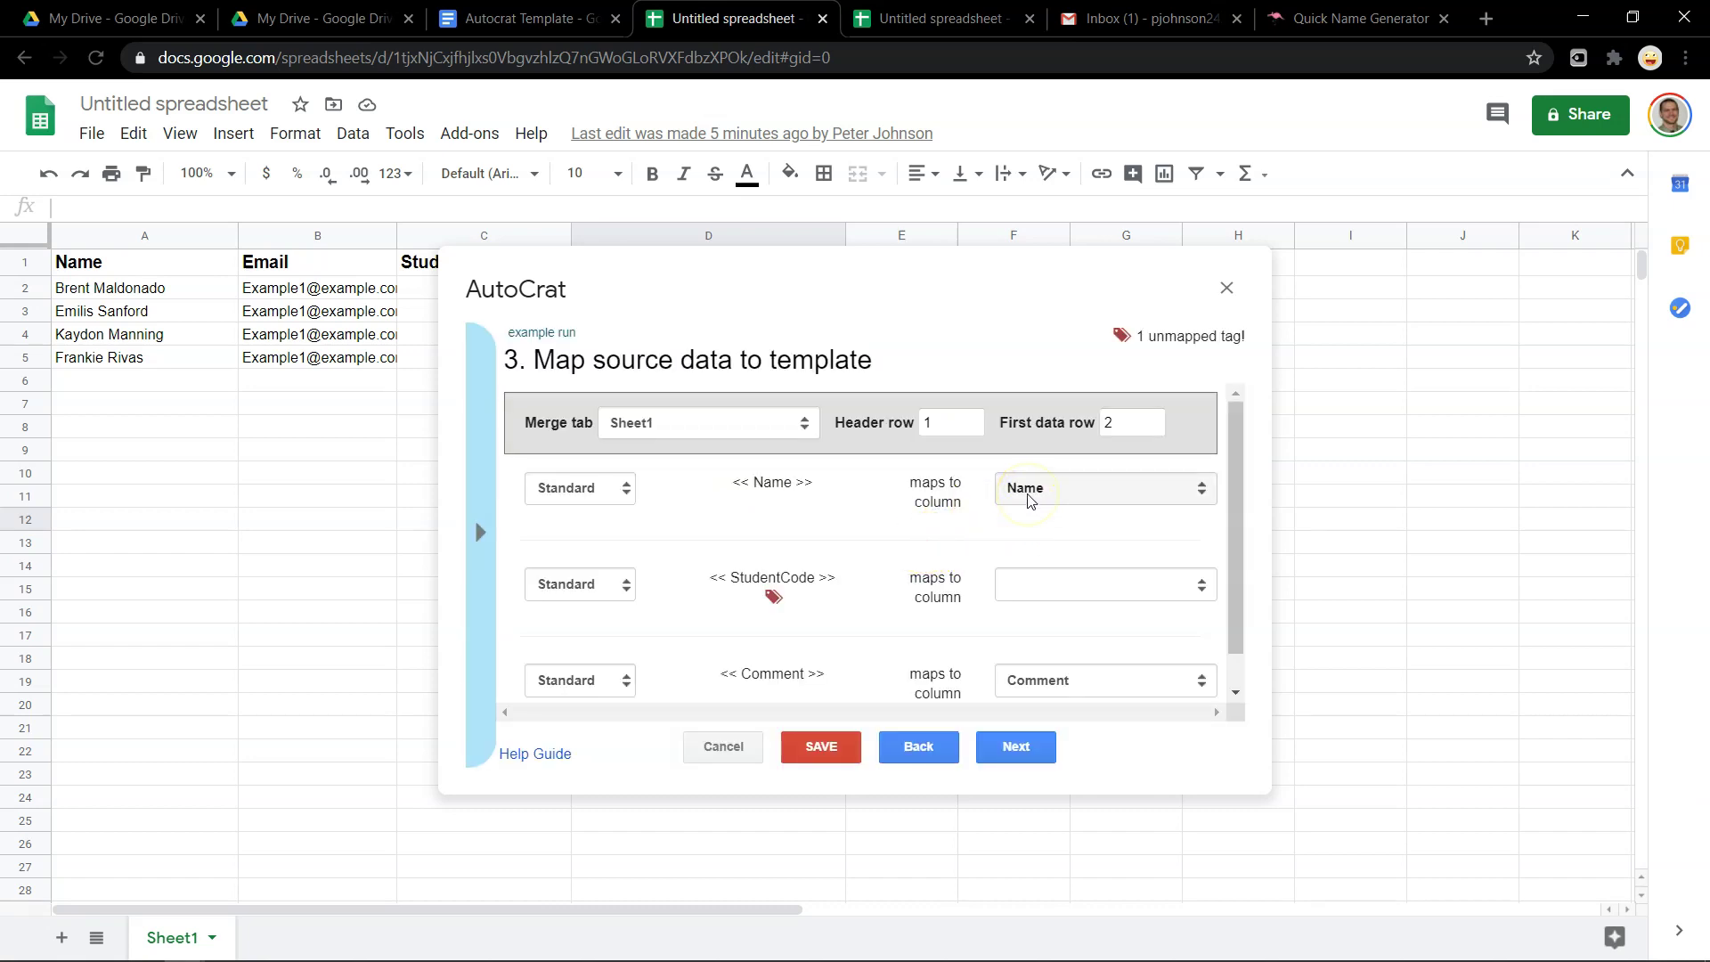
left_click(807, 433)
left_click(810, 429)
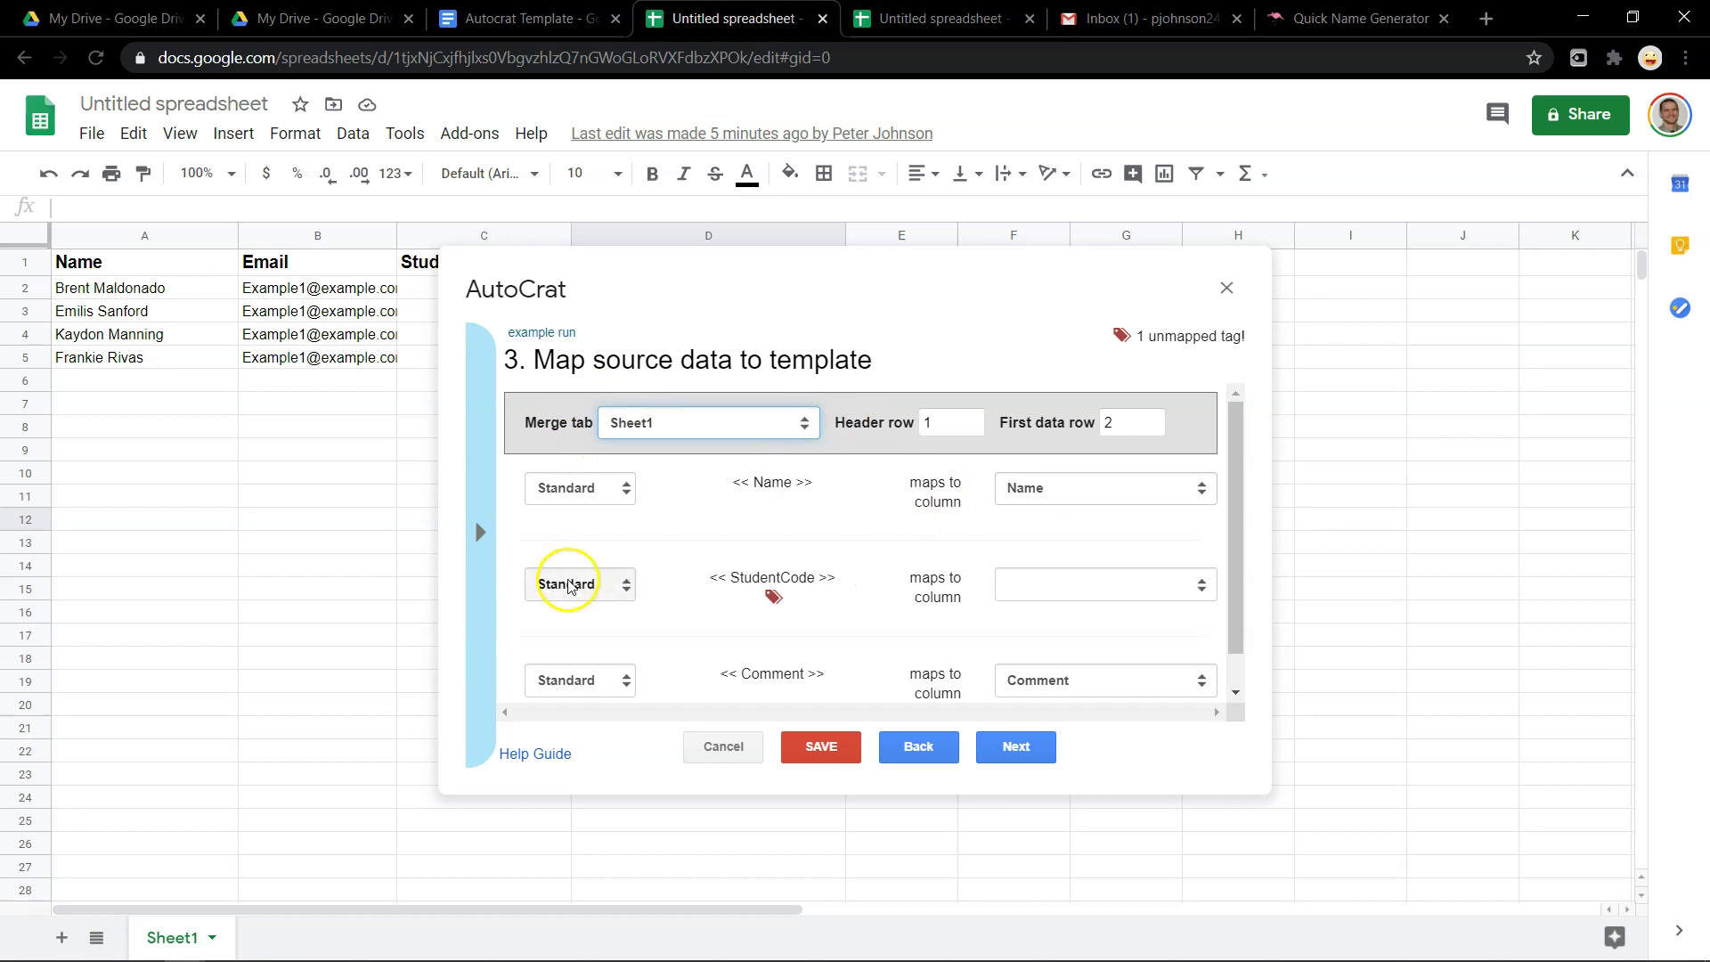
left_click(1020, 588)
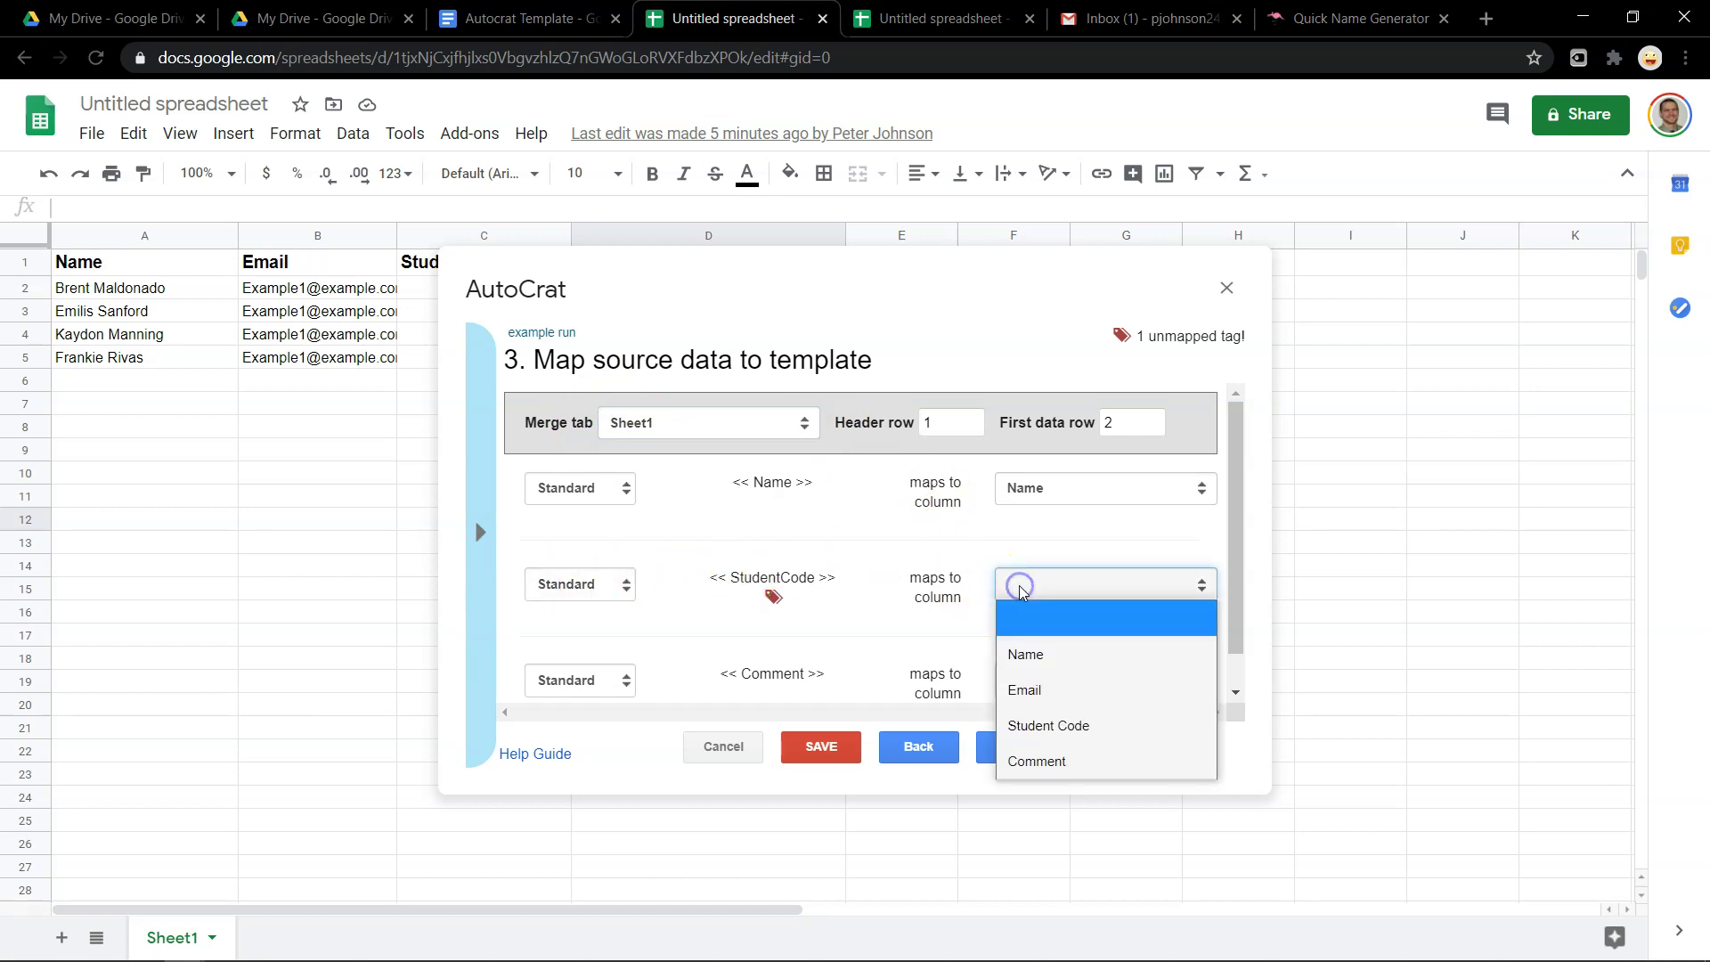
left_click(1040, 725)
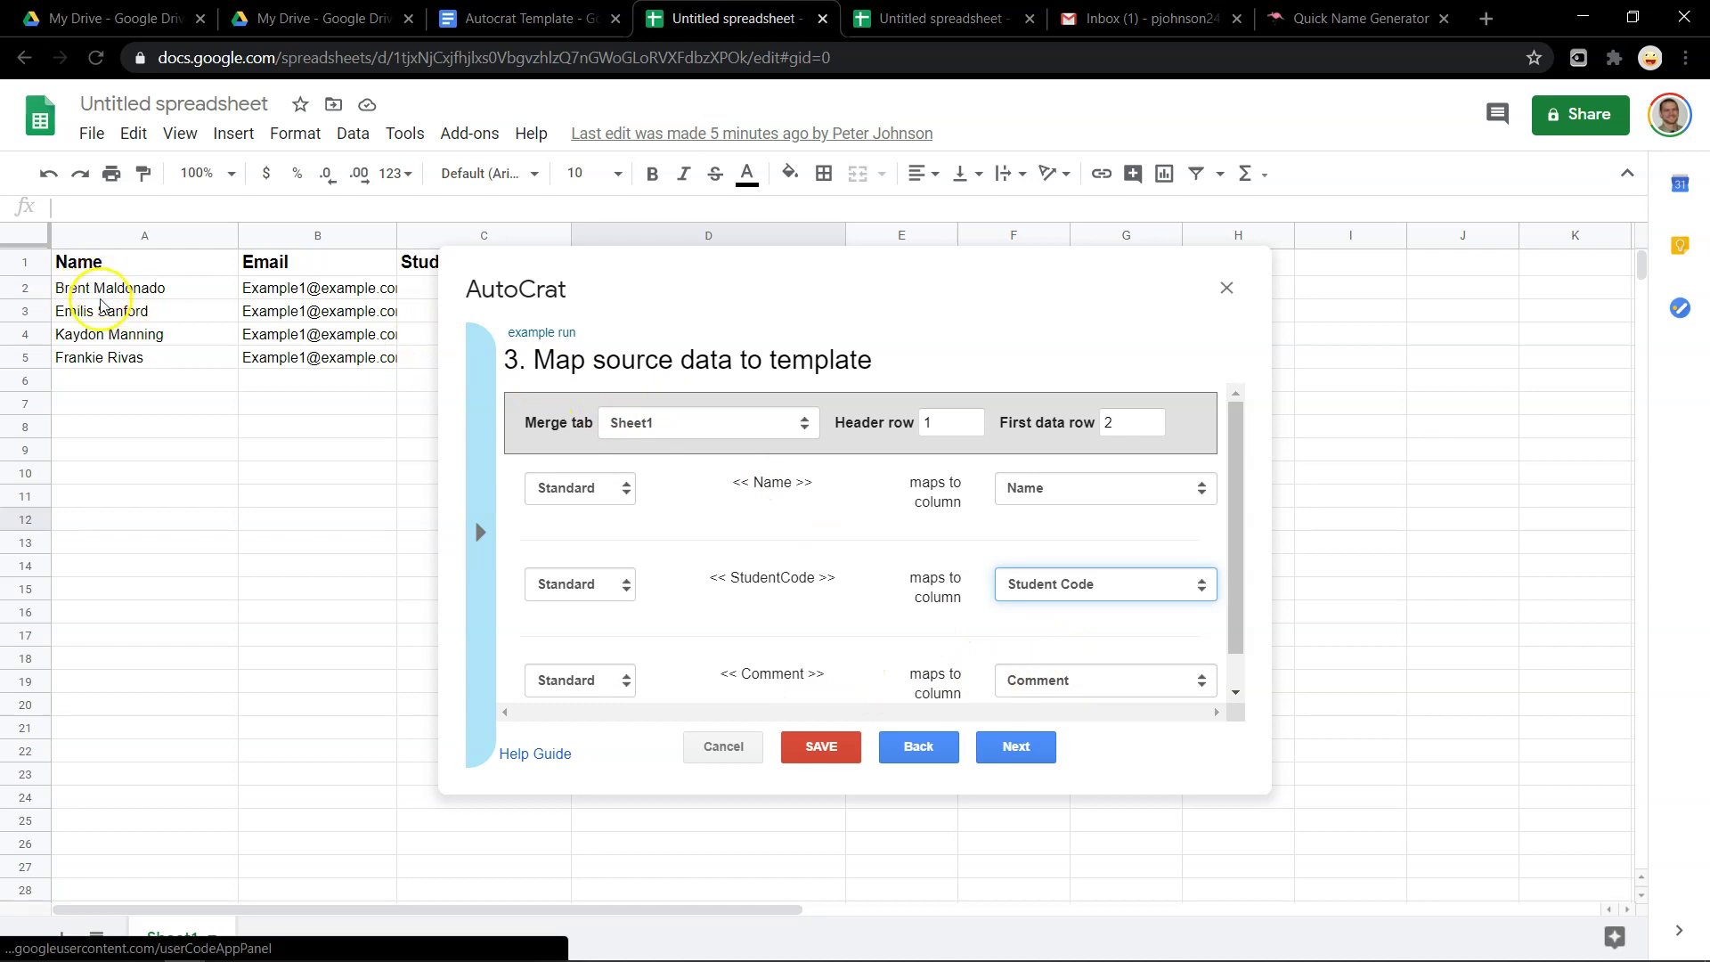
Compare the template's <<Name>> tag with the student names in column A, then continue to File settings
left_click(526, 18)
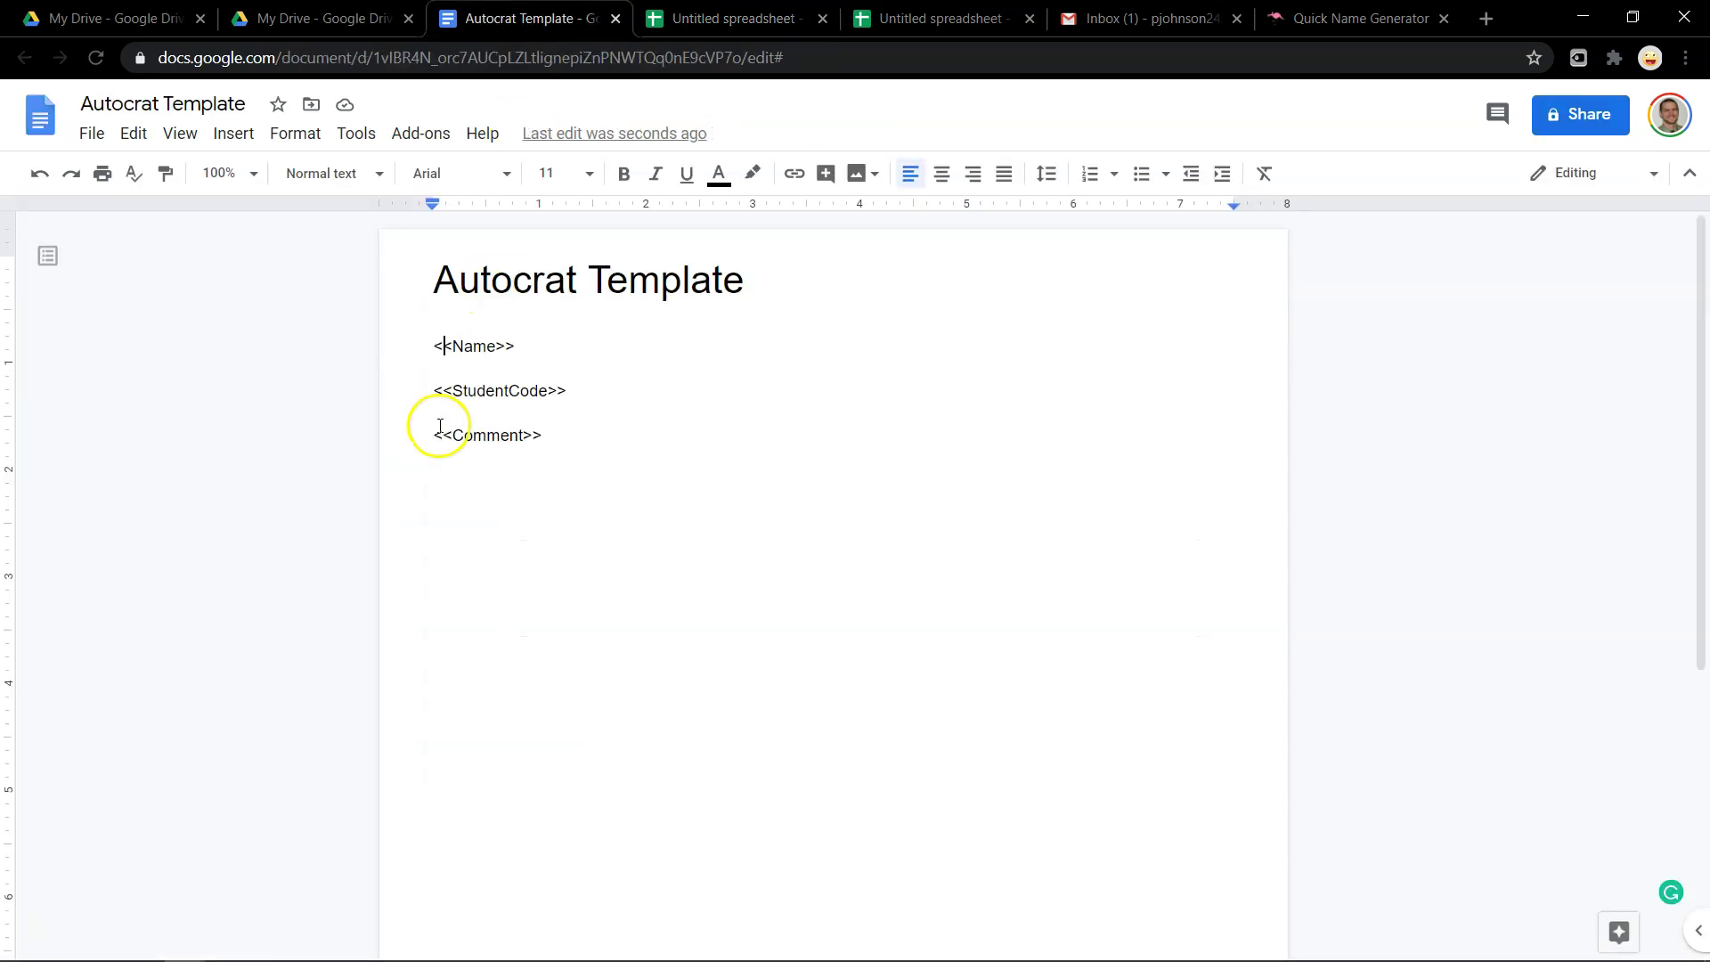
left_click_drag(531, 346, 425, 343)
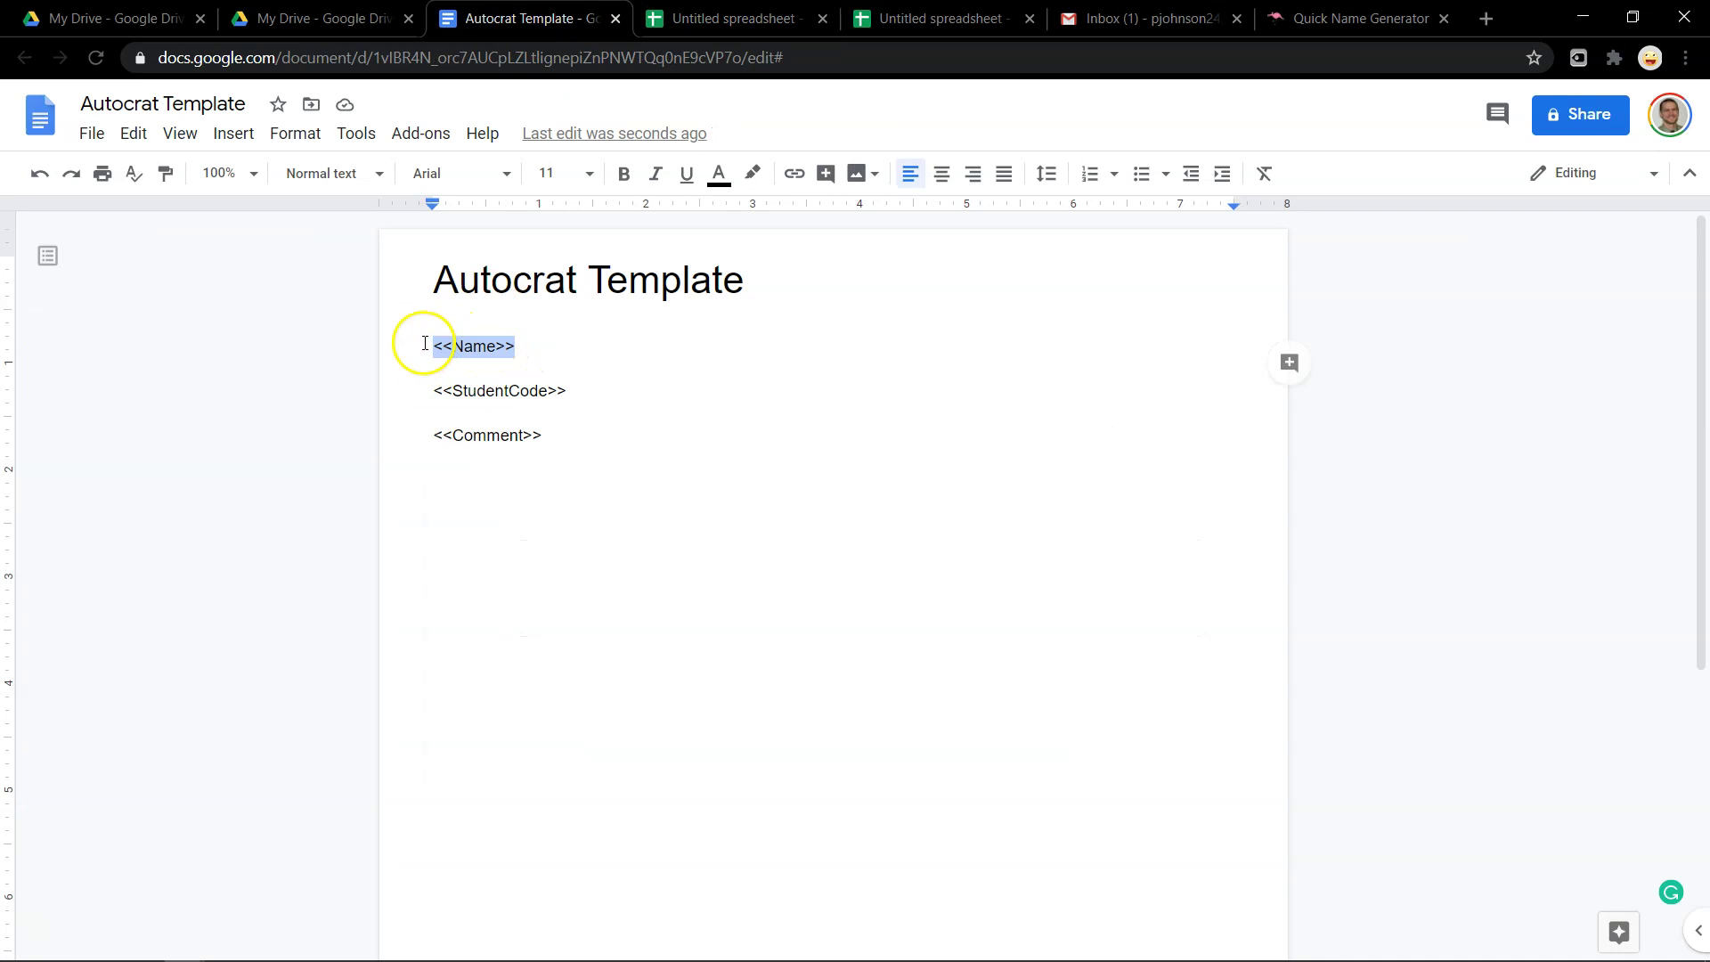
left_click(740, 18)
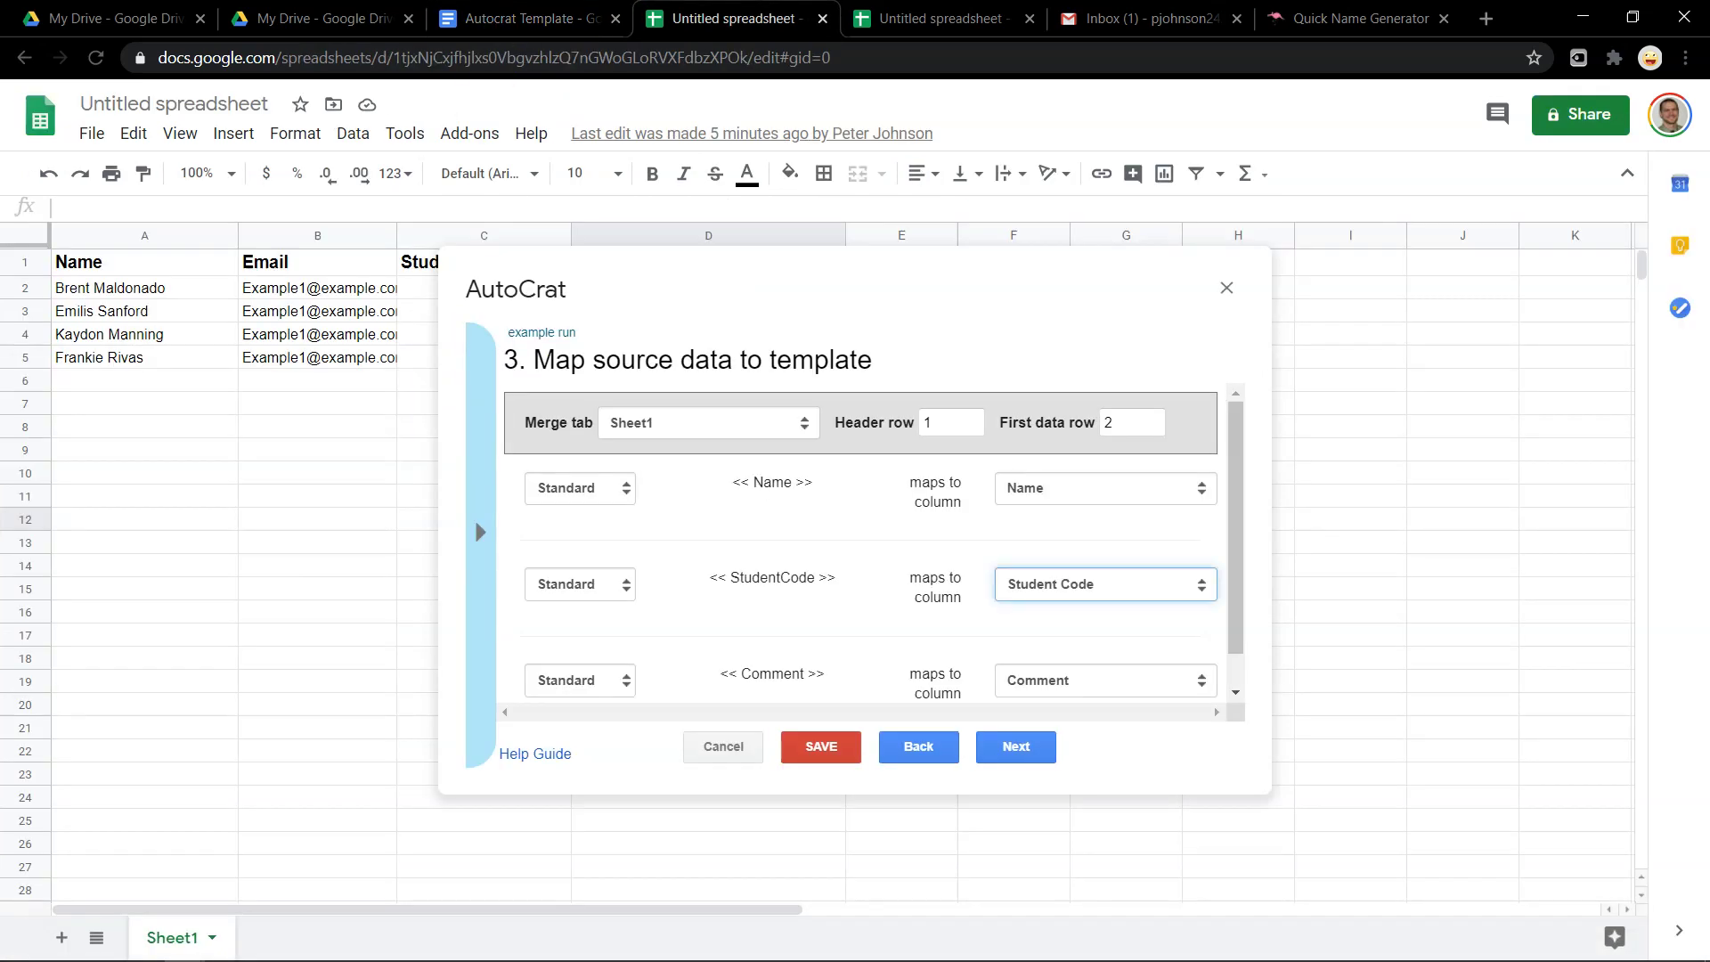
left_click(111, 292)
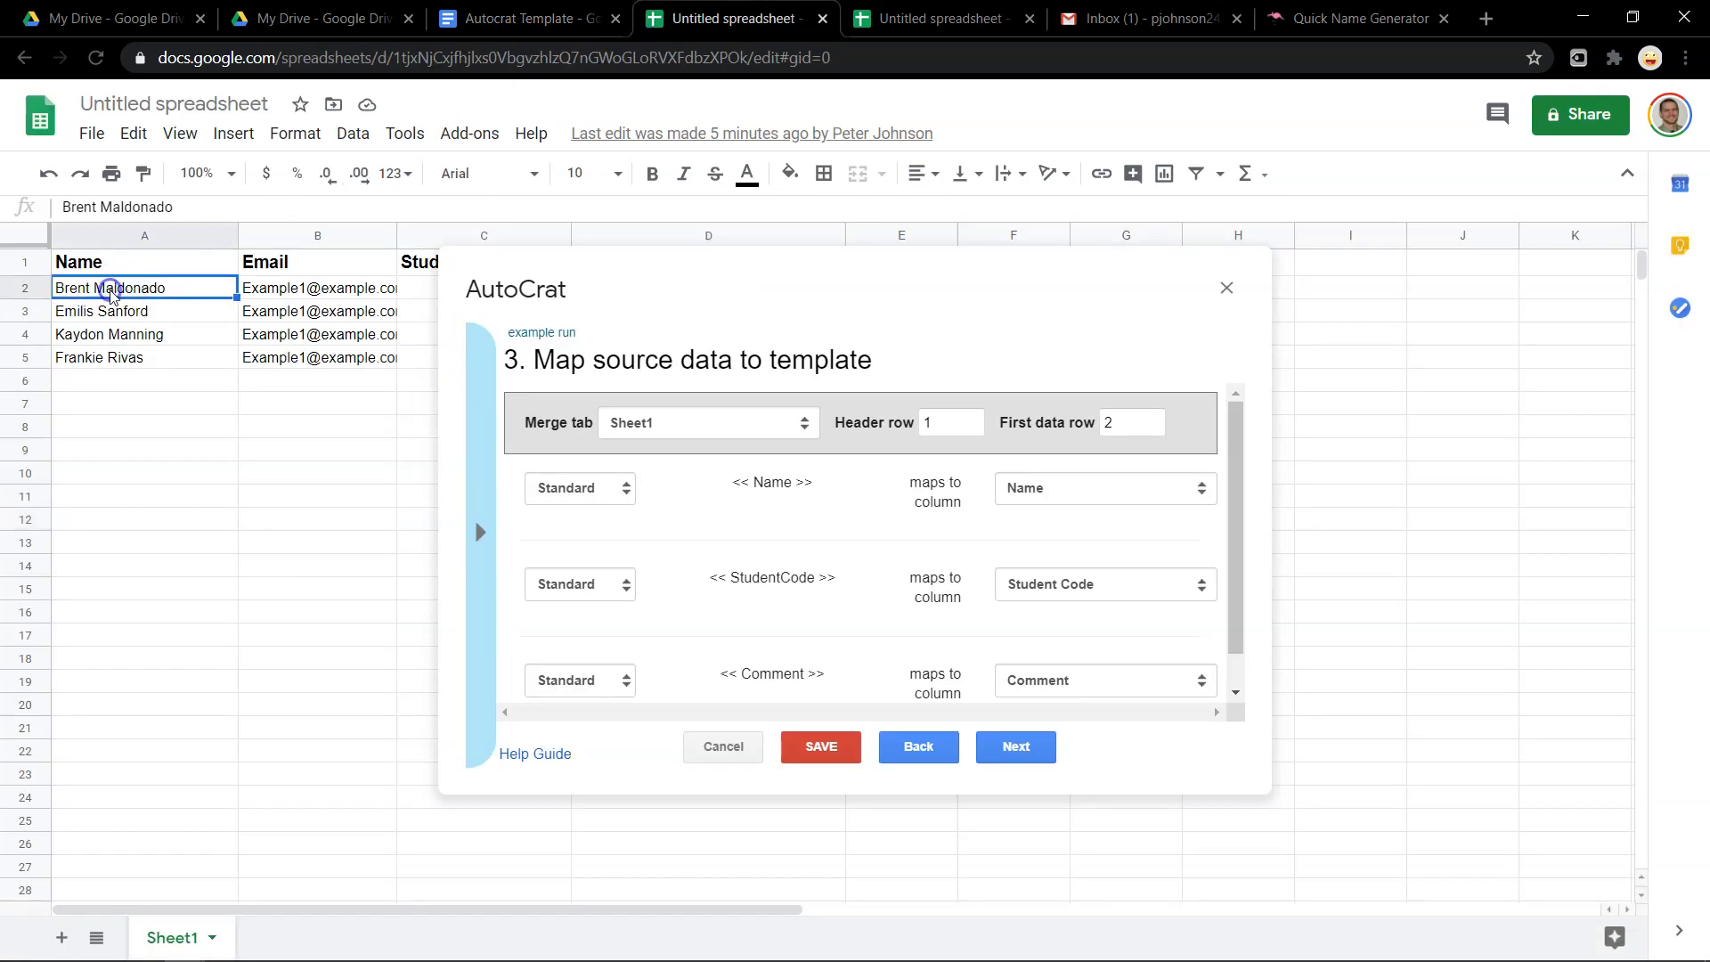
left_click(156, 318)
left_click(165, 339)
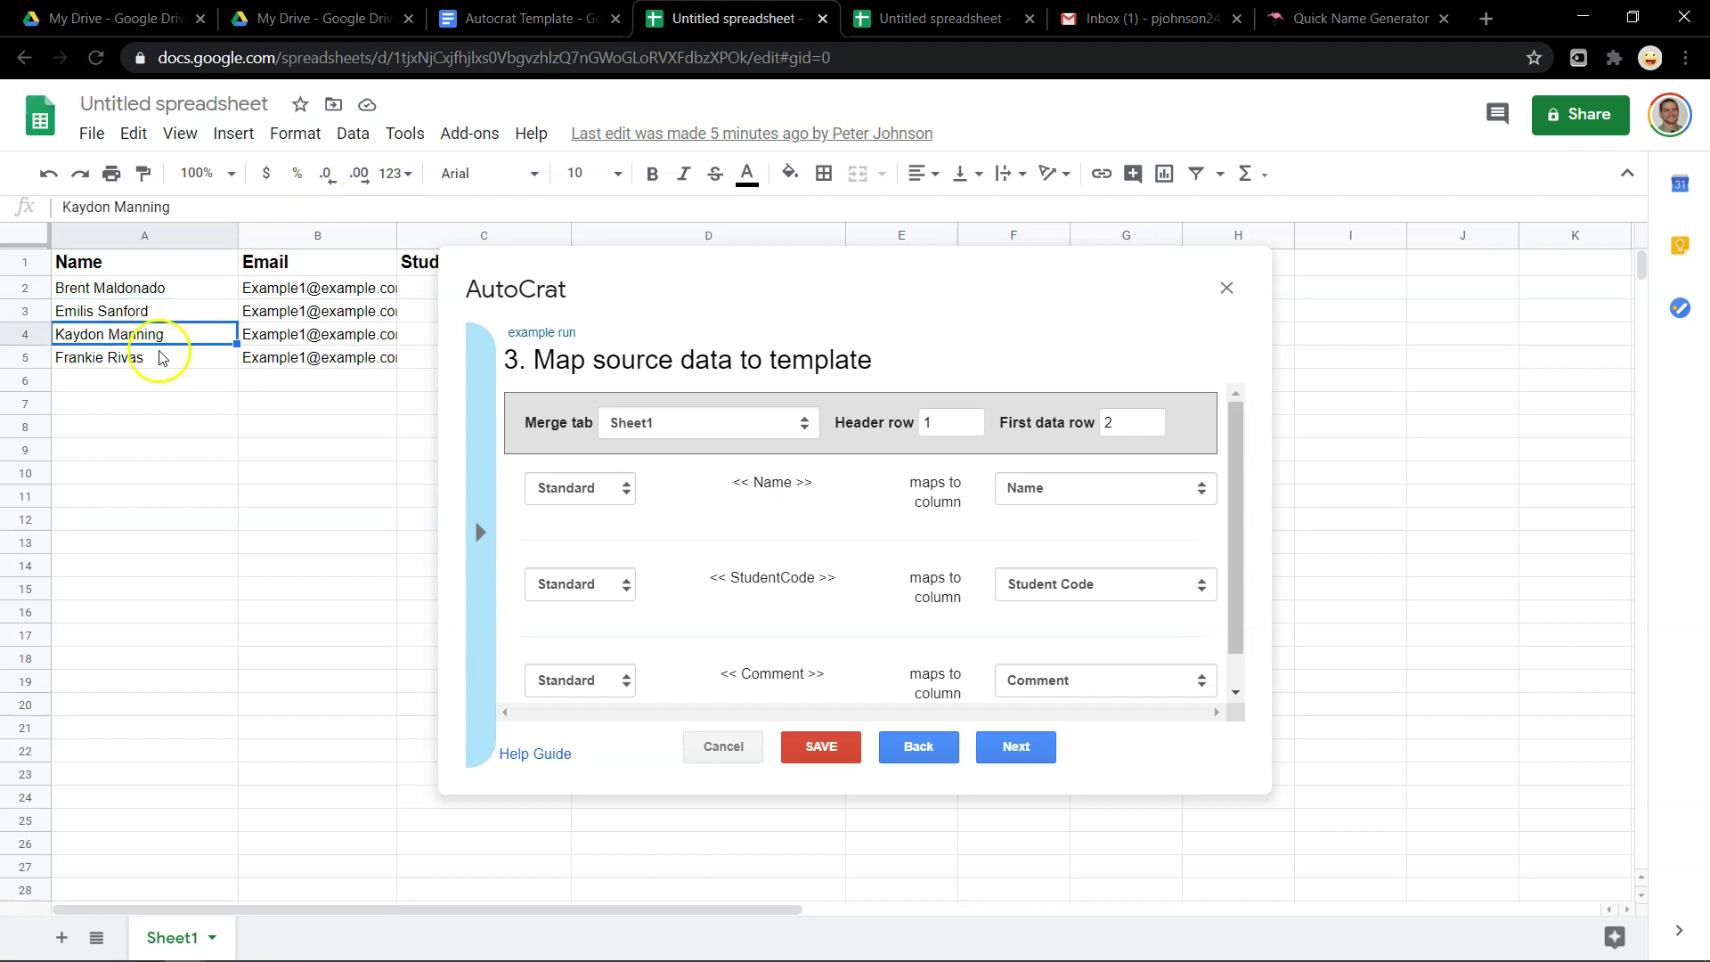
left_click(153, 358)
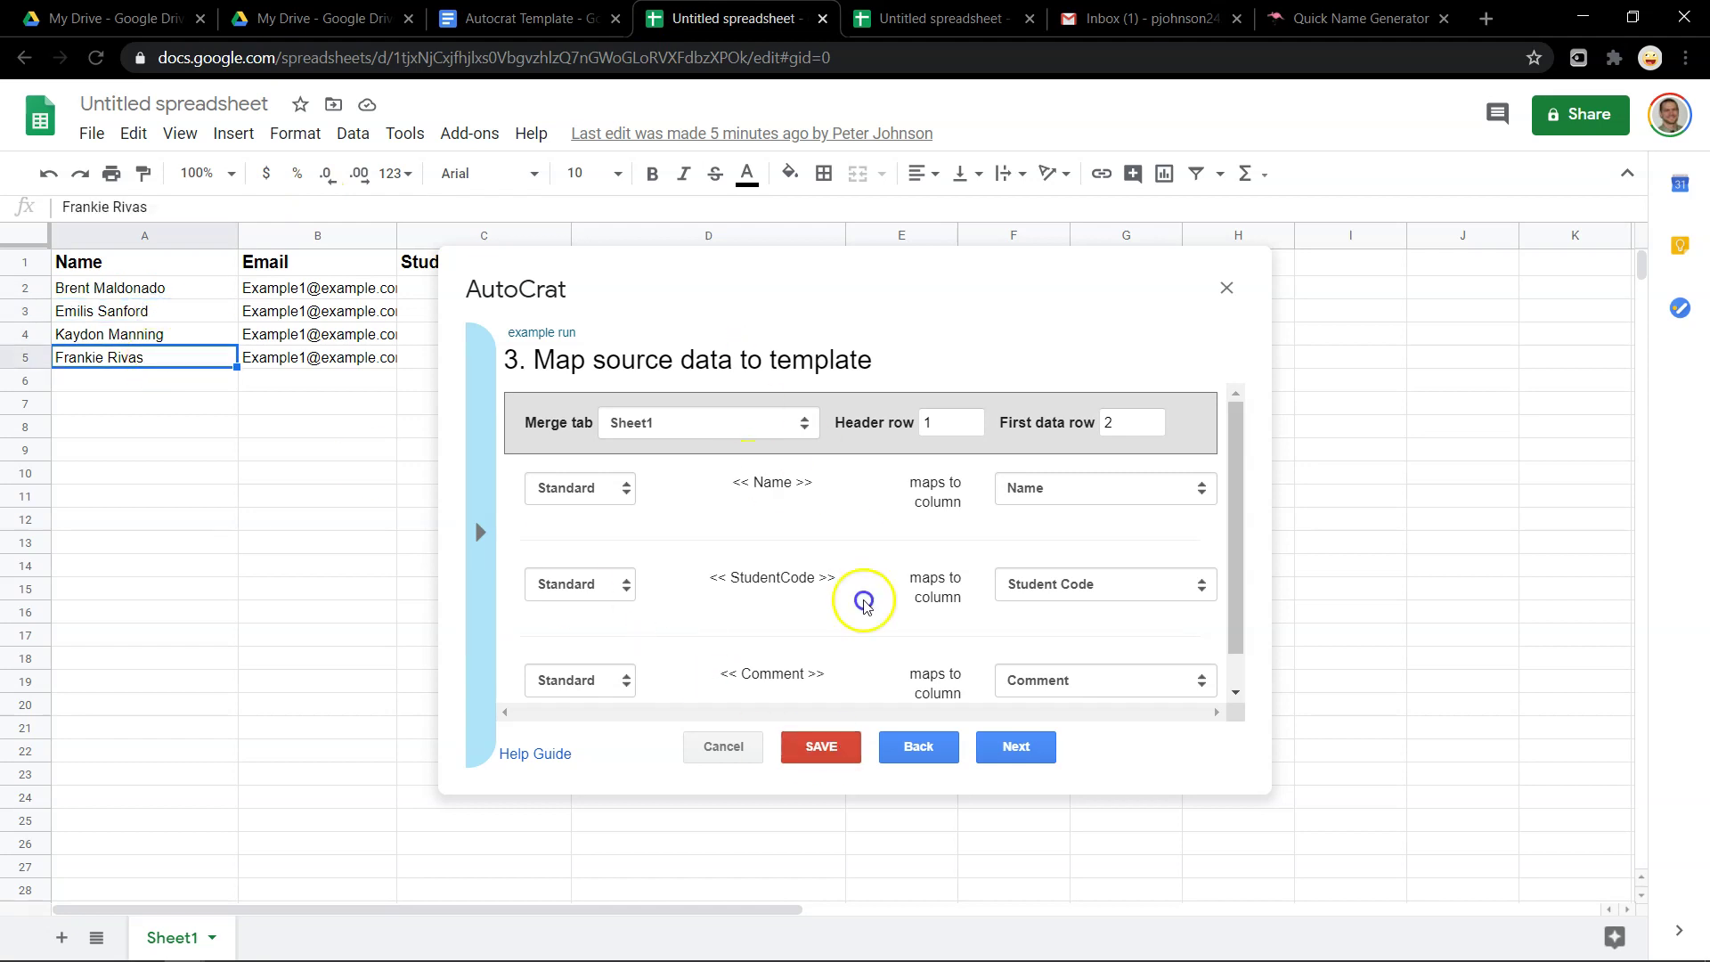
left_click(1018, 747)
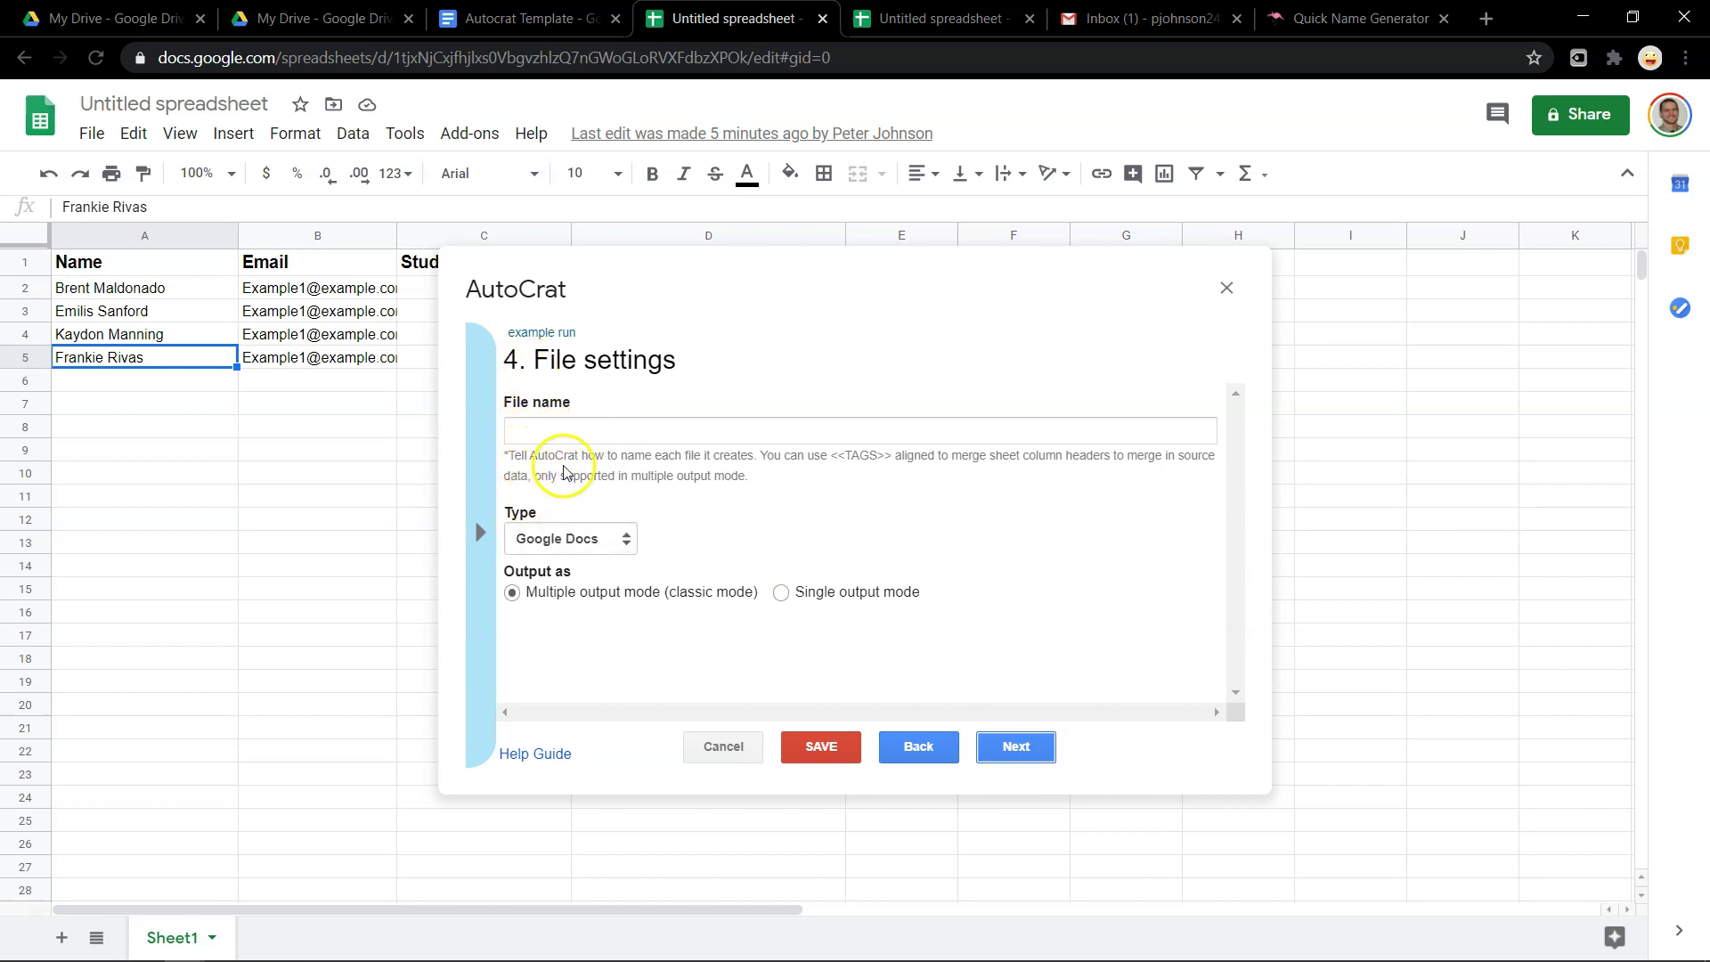
Build the file name '<<Name>> - <<Student Code>>' from the copied column tags
left_click(485, 507)
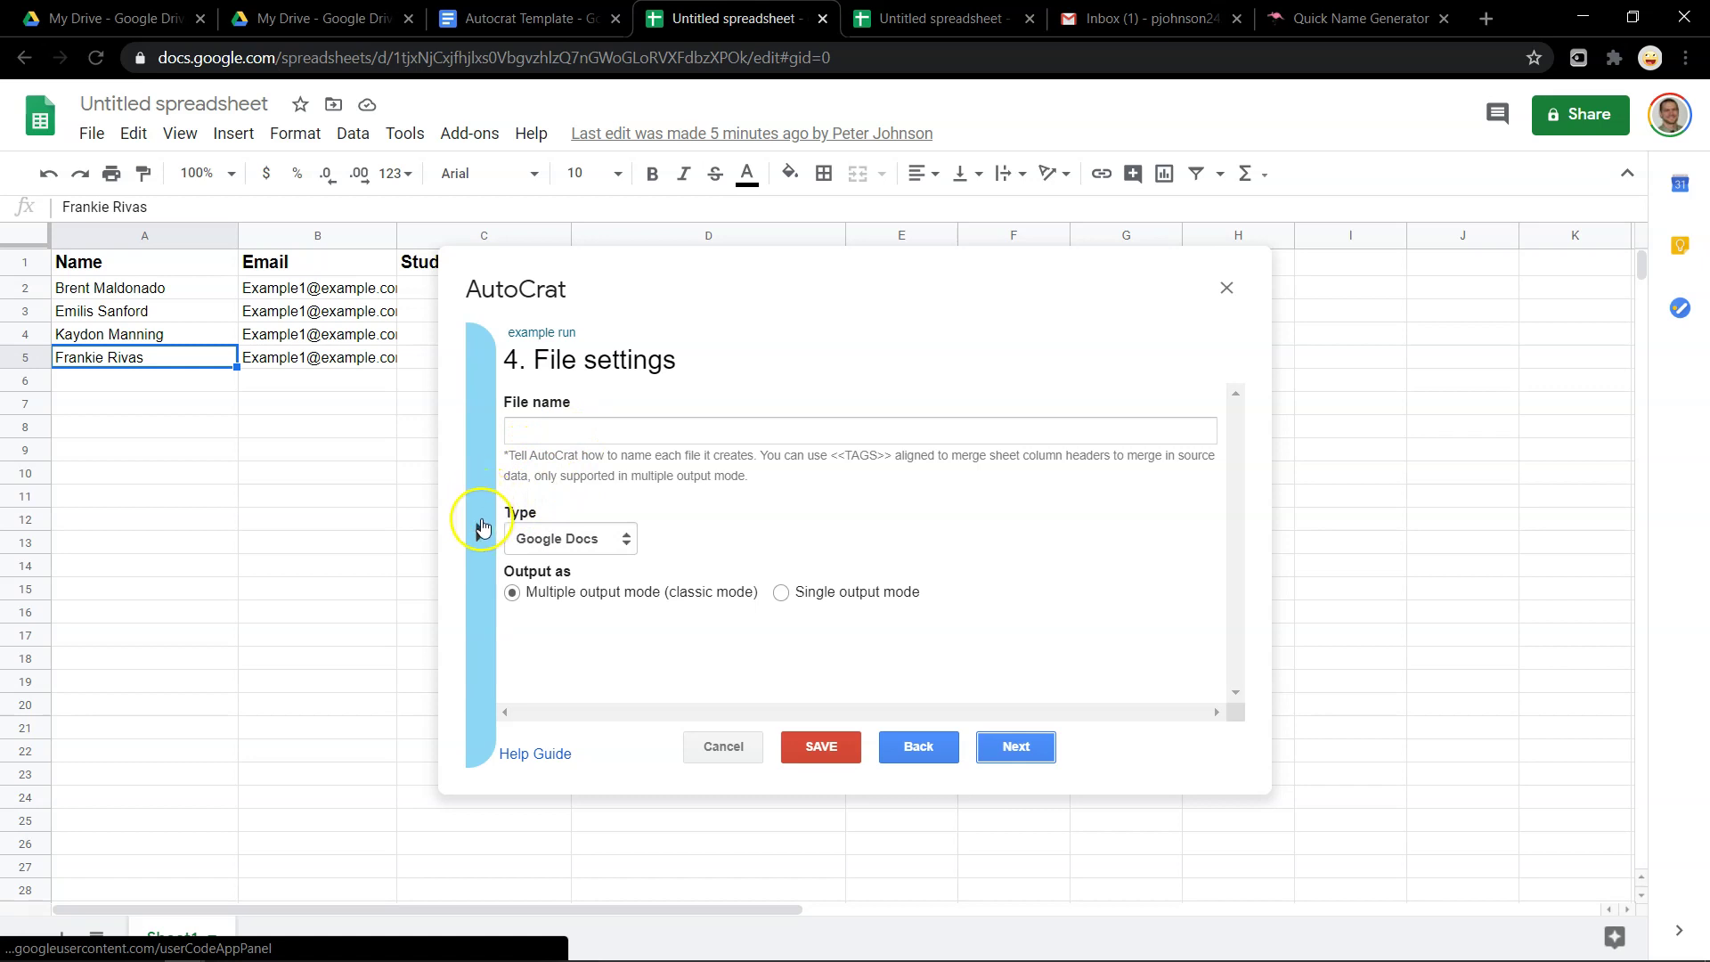
left_click(547, 441)
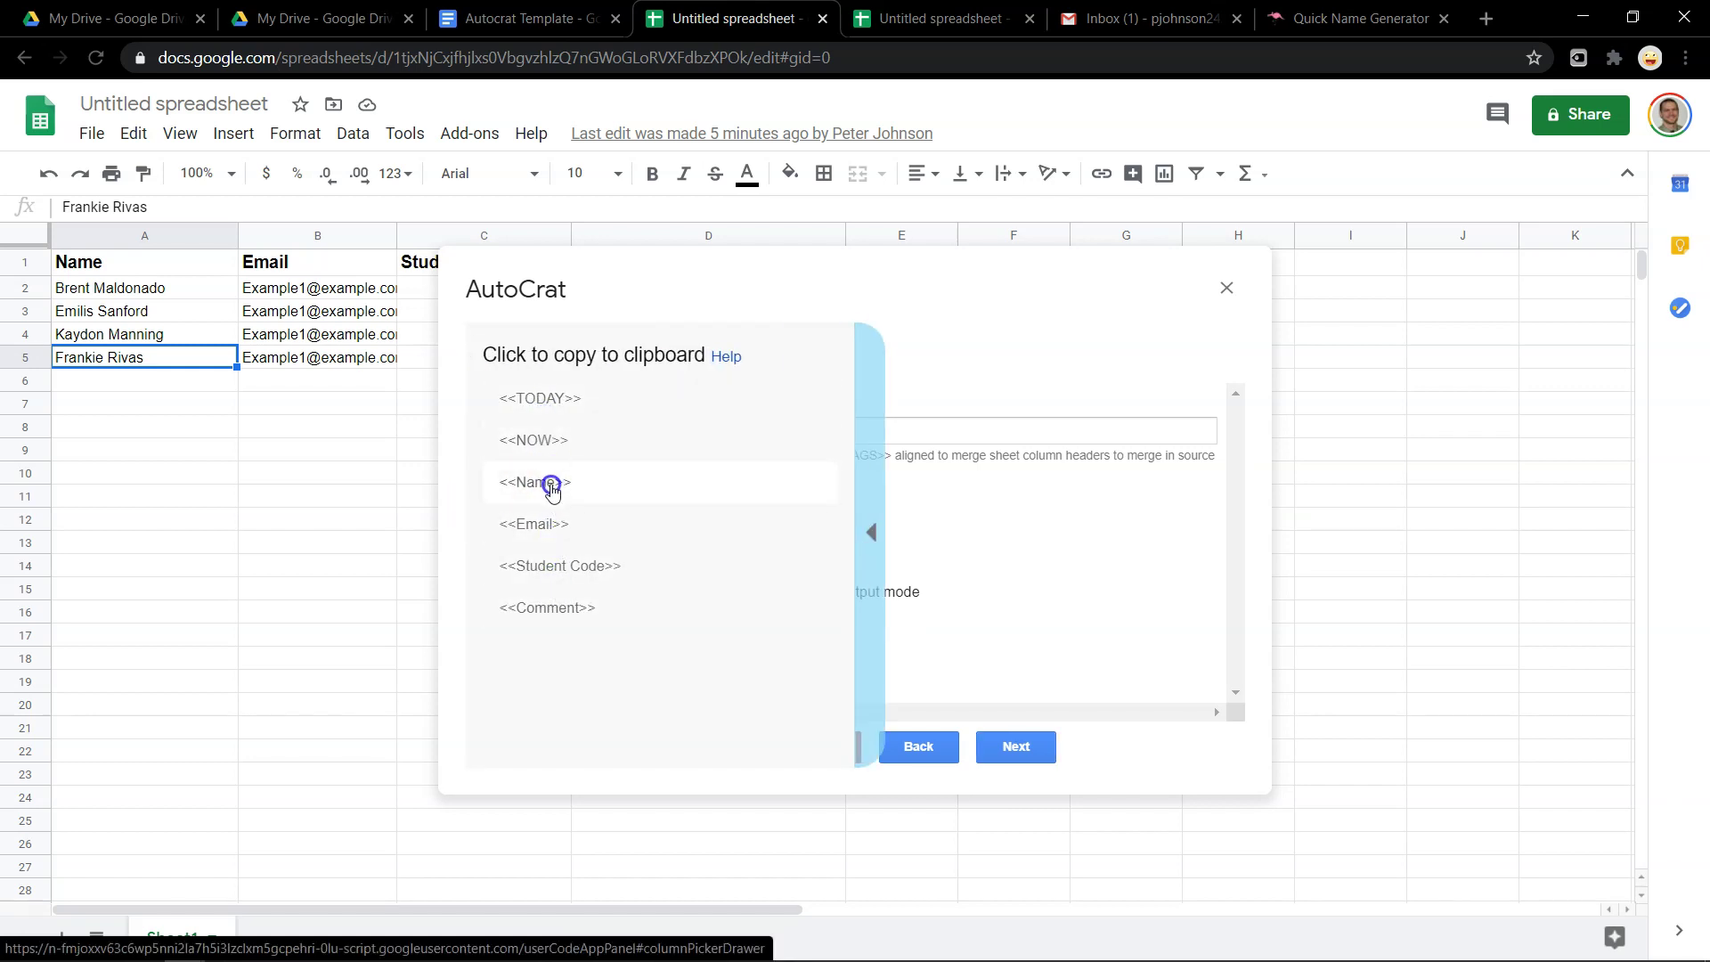
left_click(581, 426)
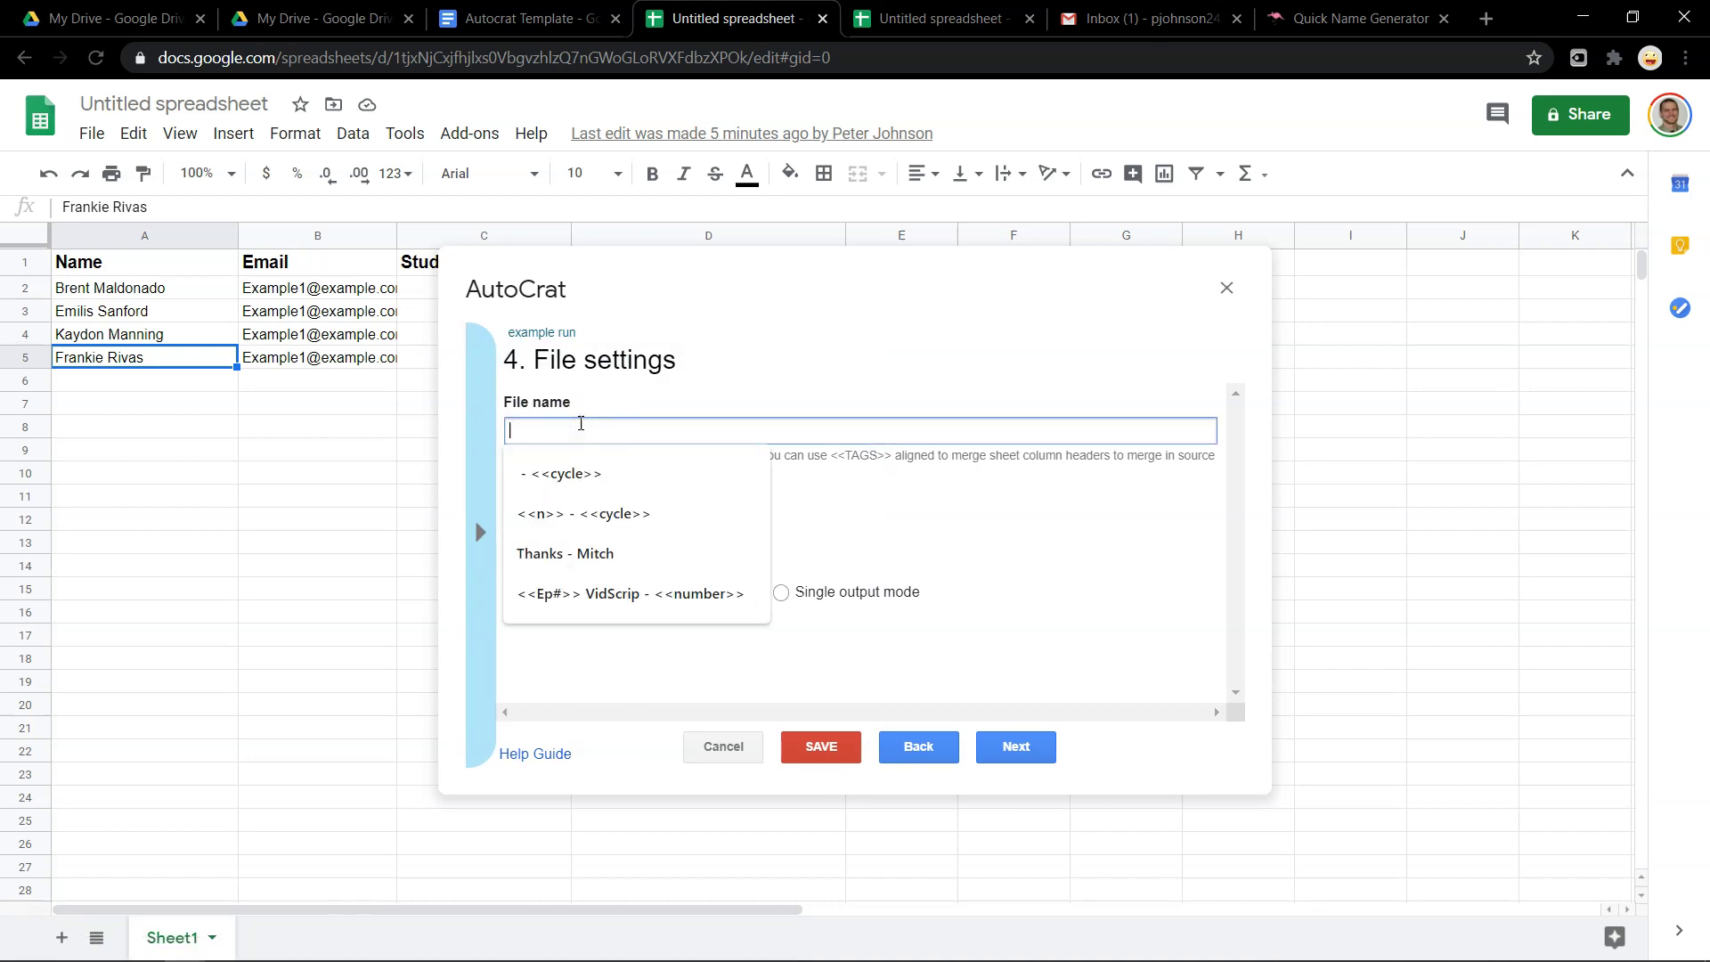
type("<<Name>>")
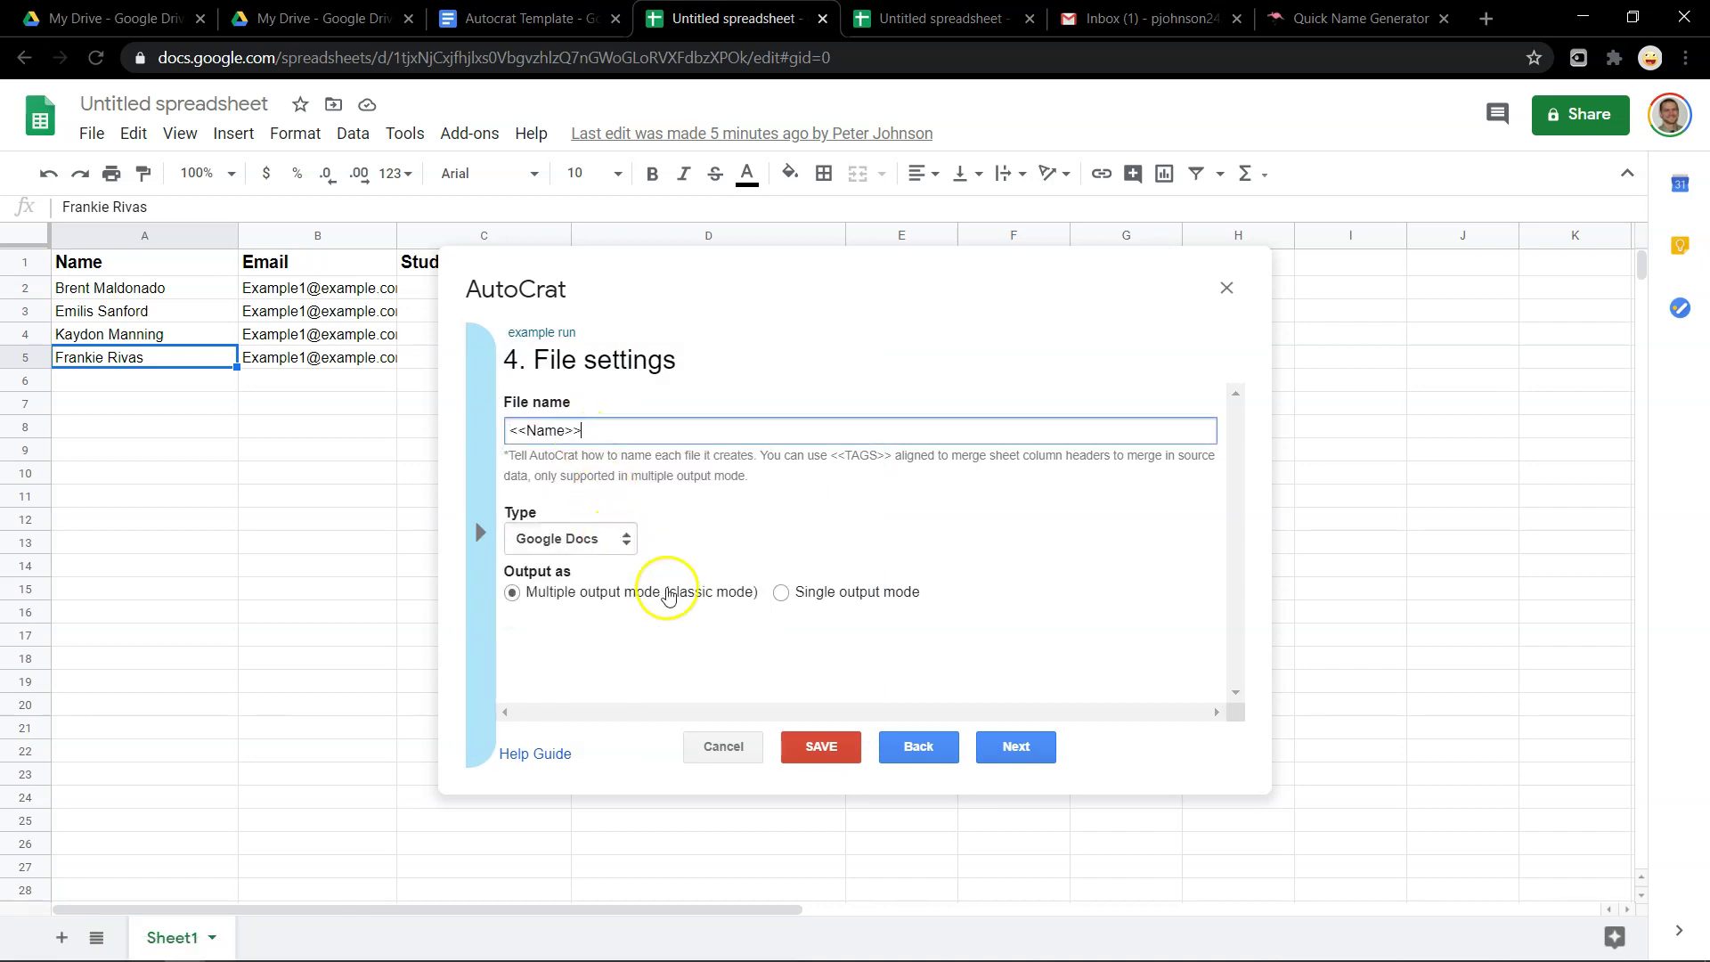
type("-")
left_click(479, 527)
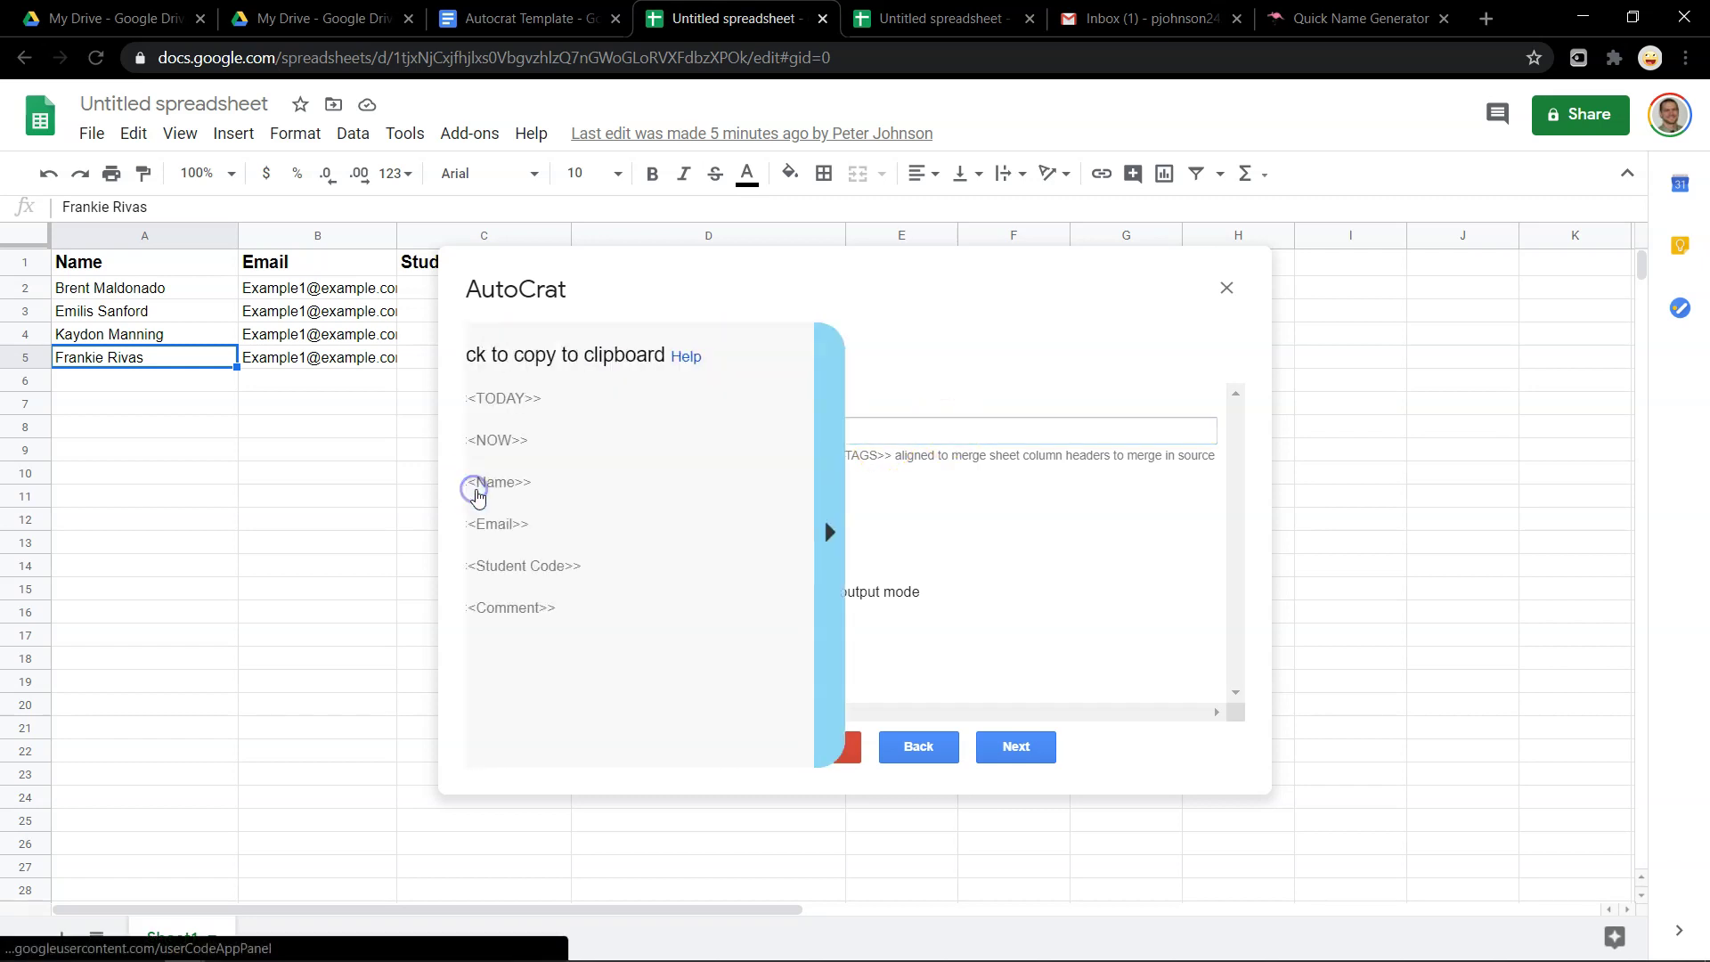
left_click(609, 590)
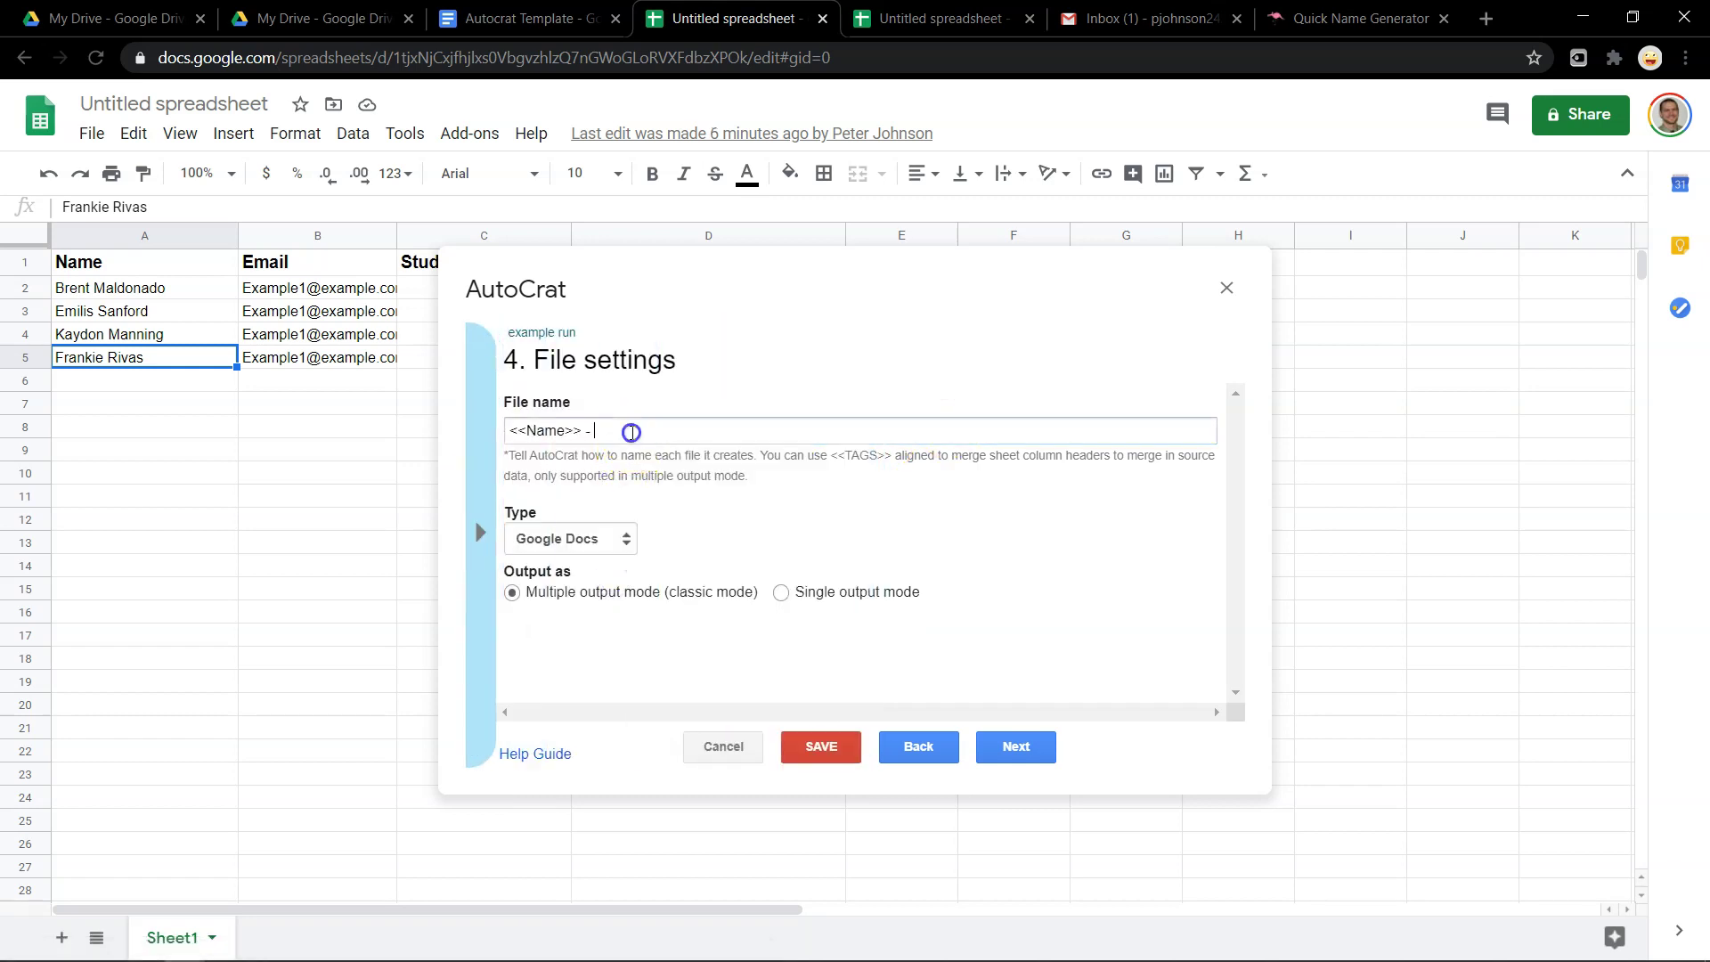
left_click(632, 433)
type("<<Student Code>>")
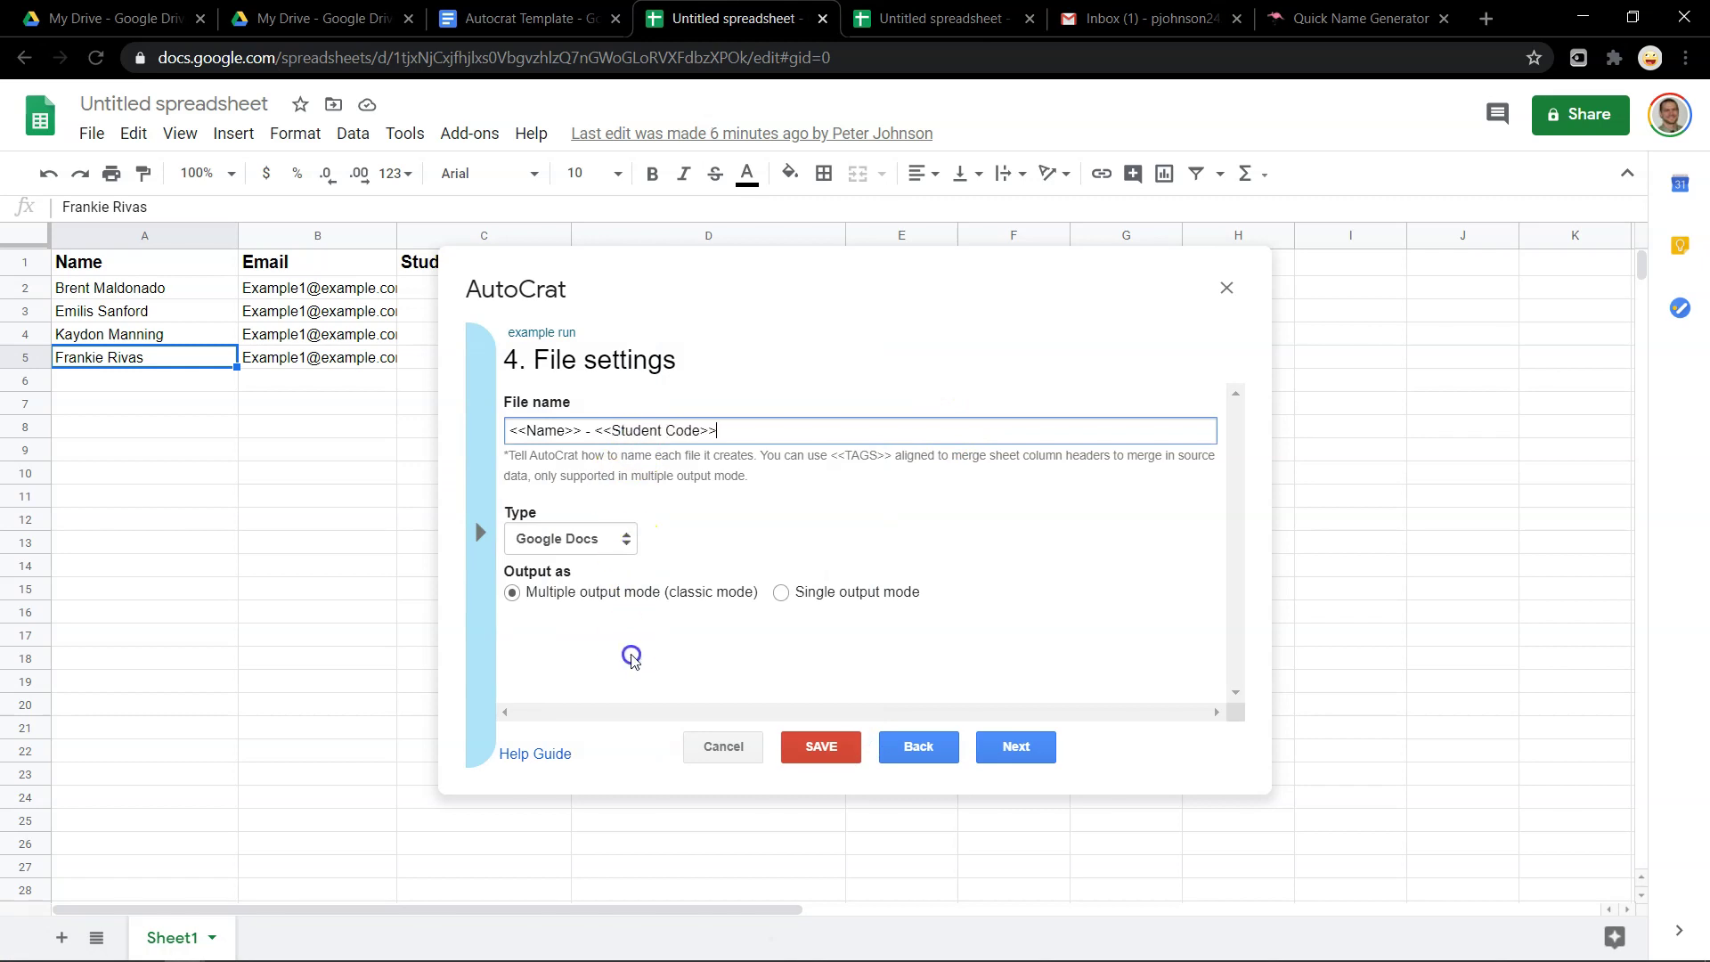
Set the output type to PDF, try Single output mode, then return to Multiple output mode
left_click(542, 540)
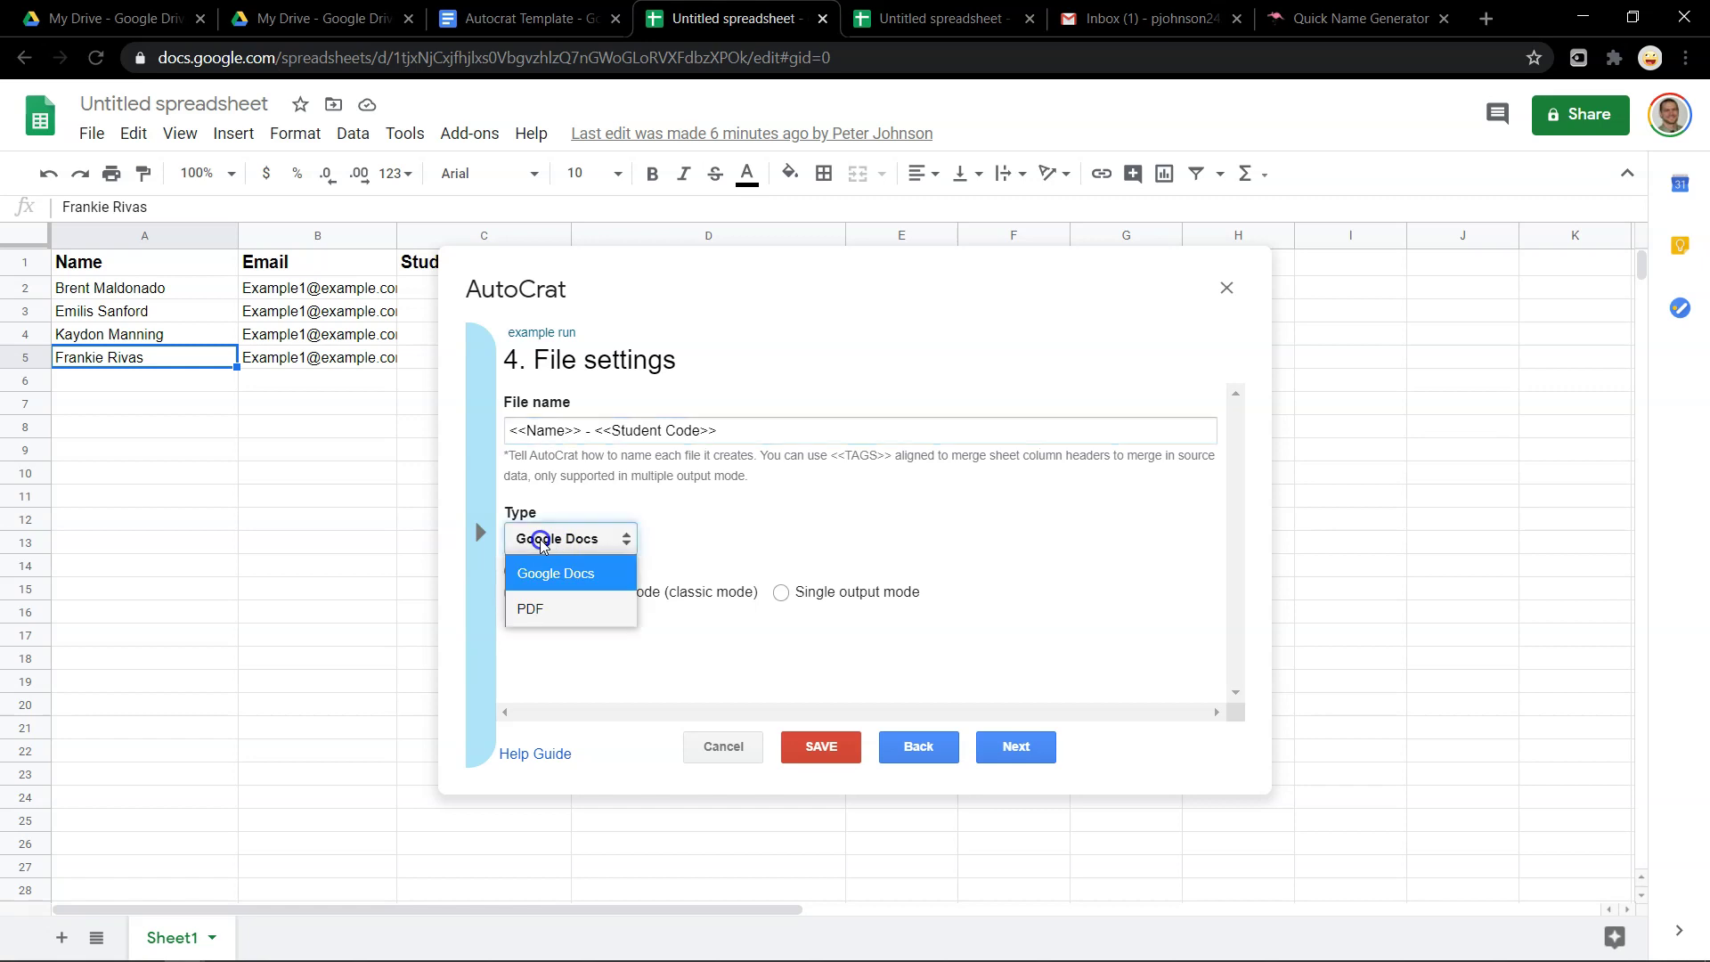
left_click(544, 613)
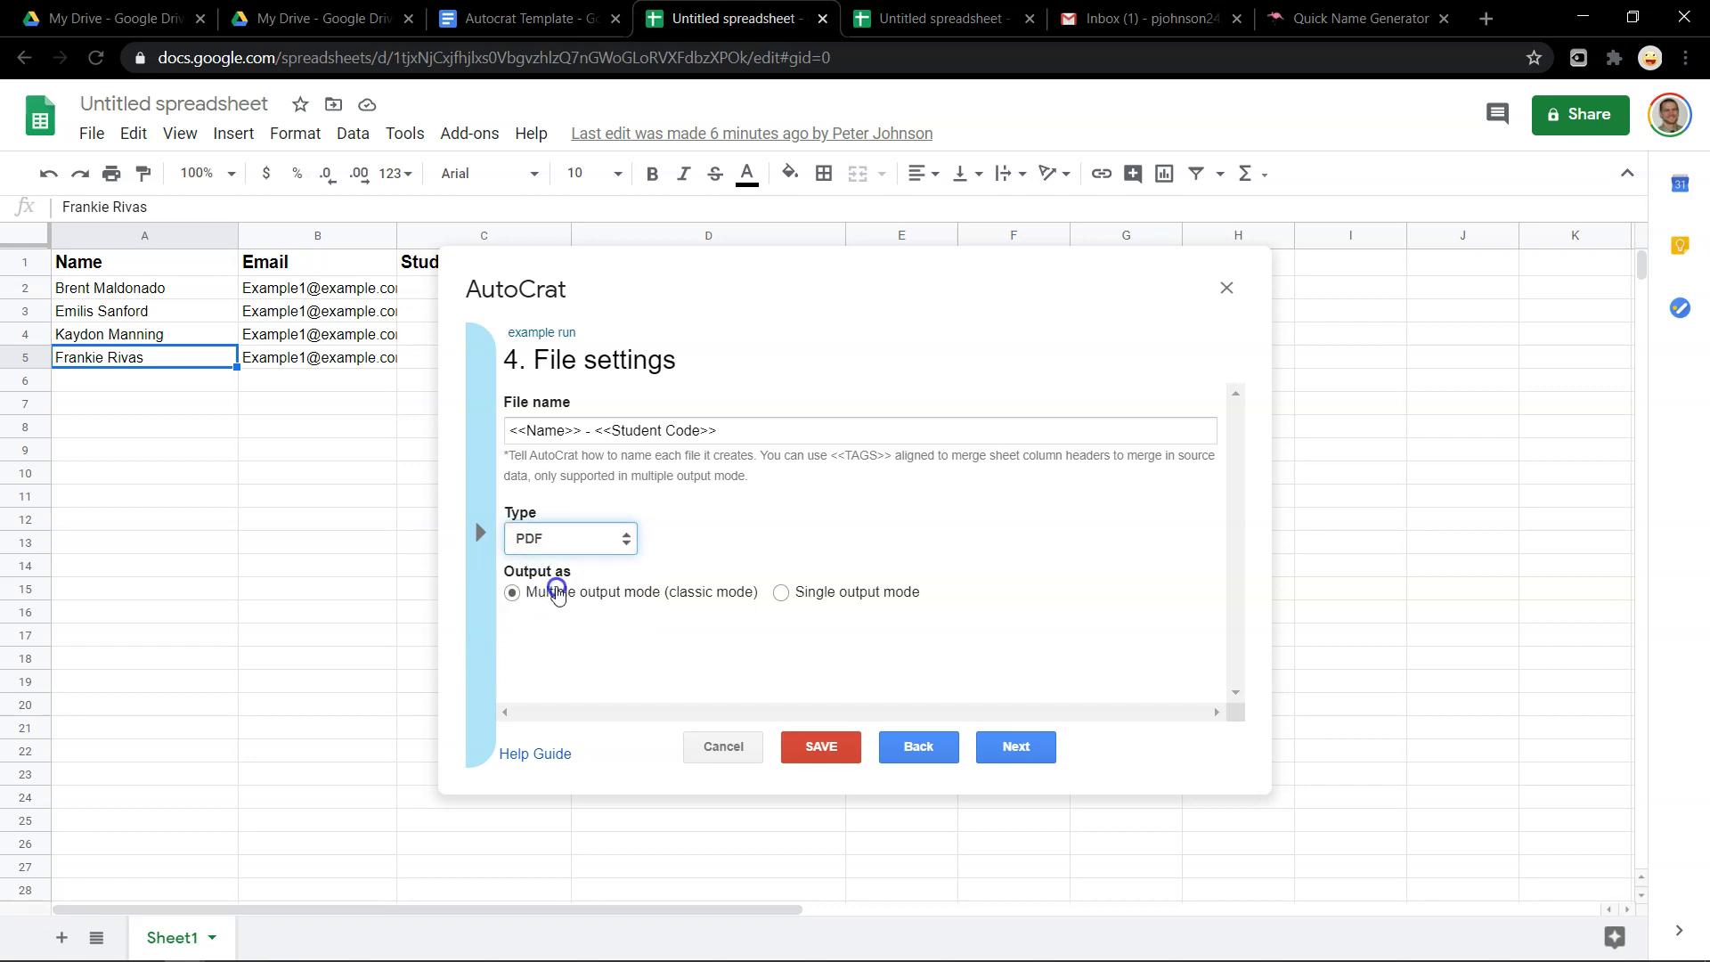
left_click(784, 594)
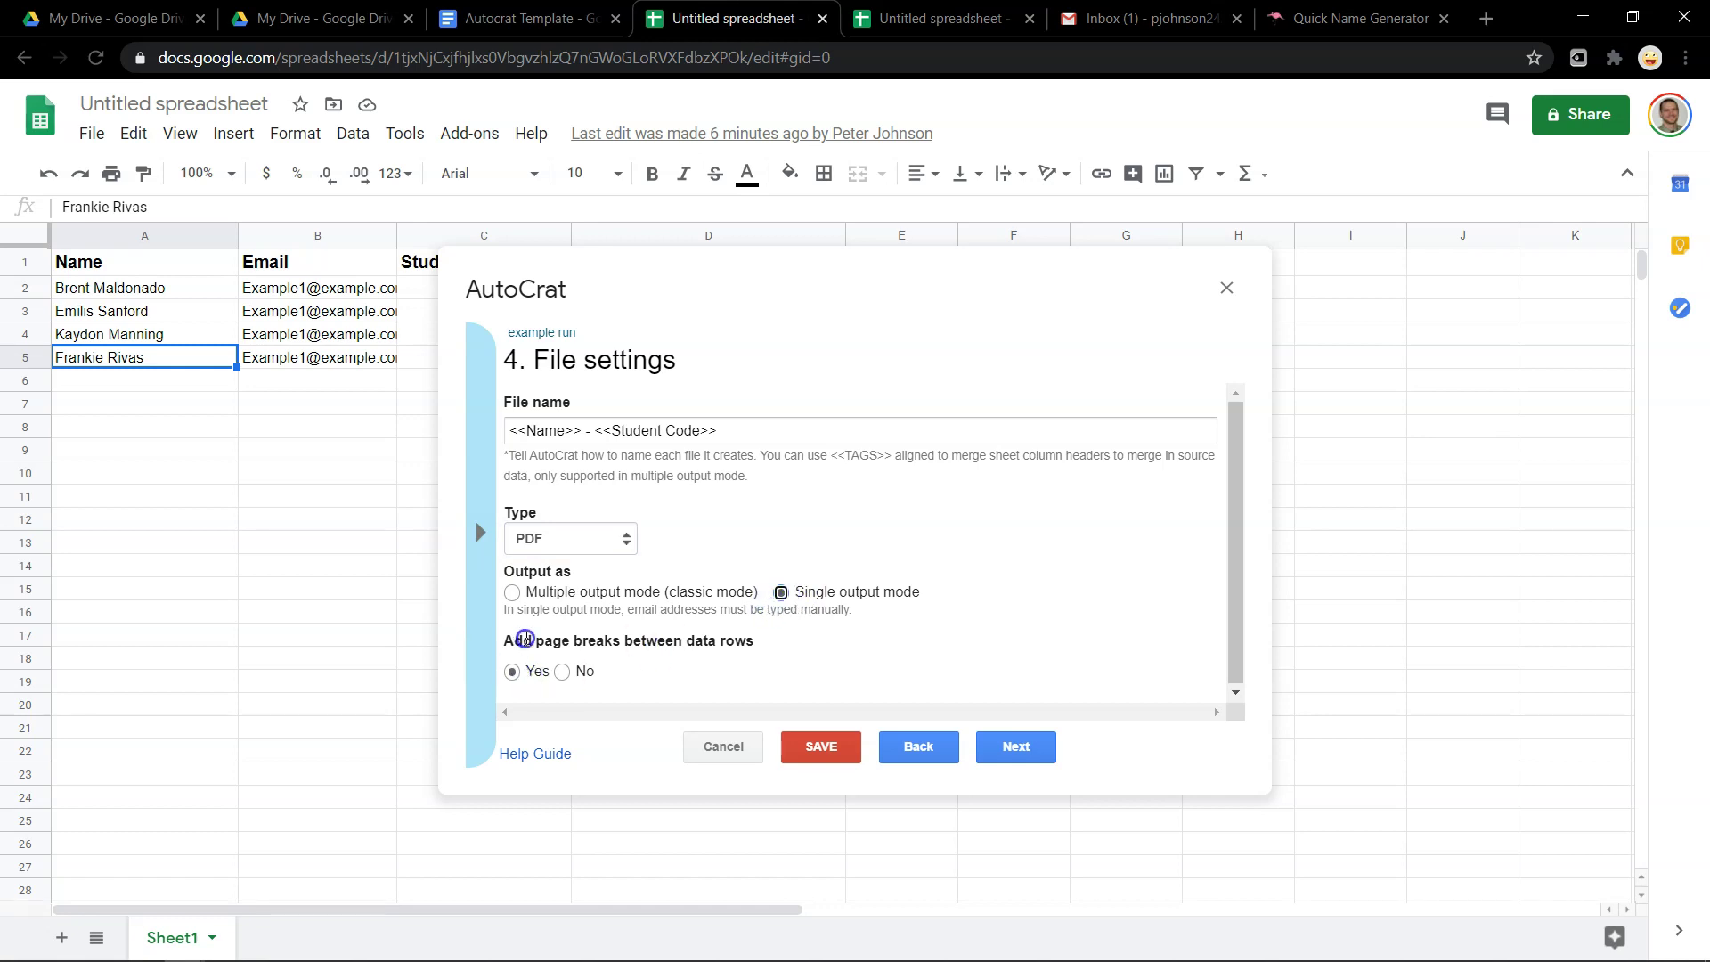
left_click(514, 673)
left_click(524, 593)
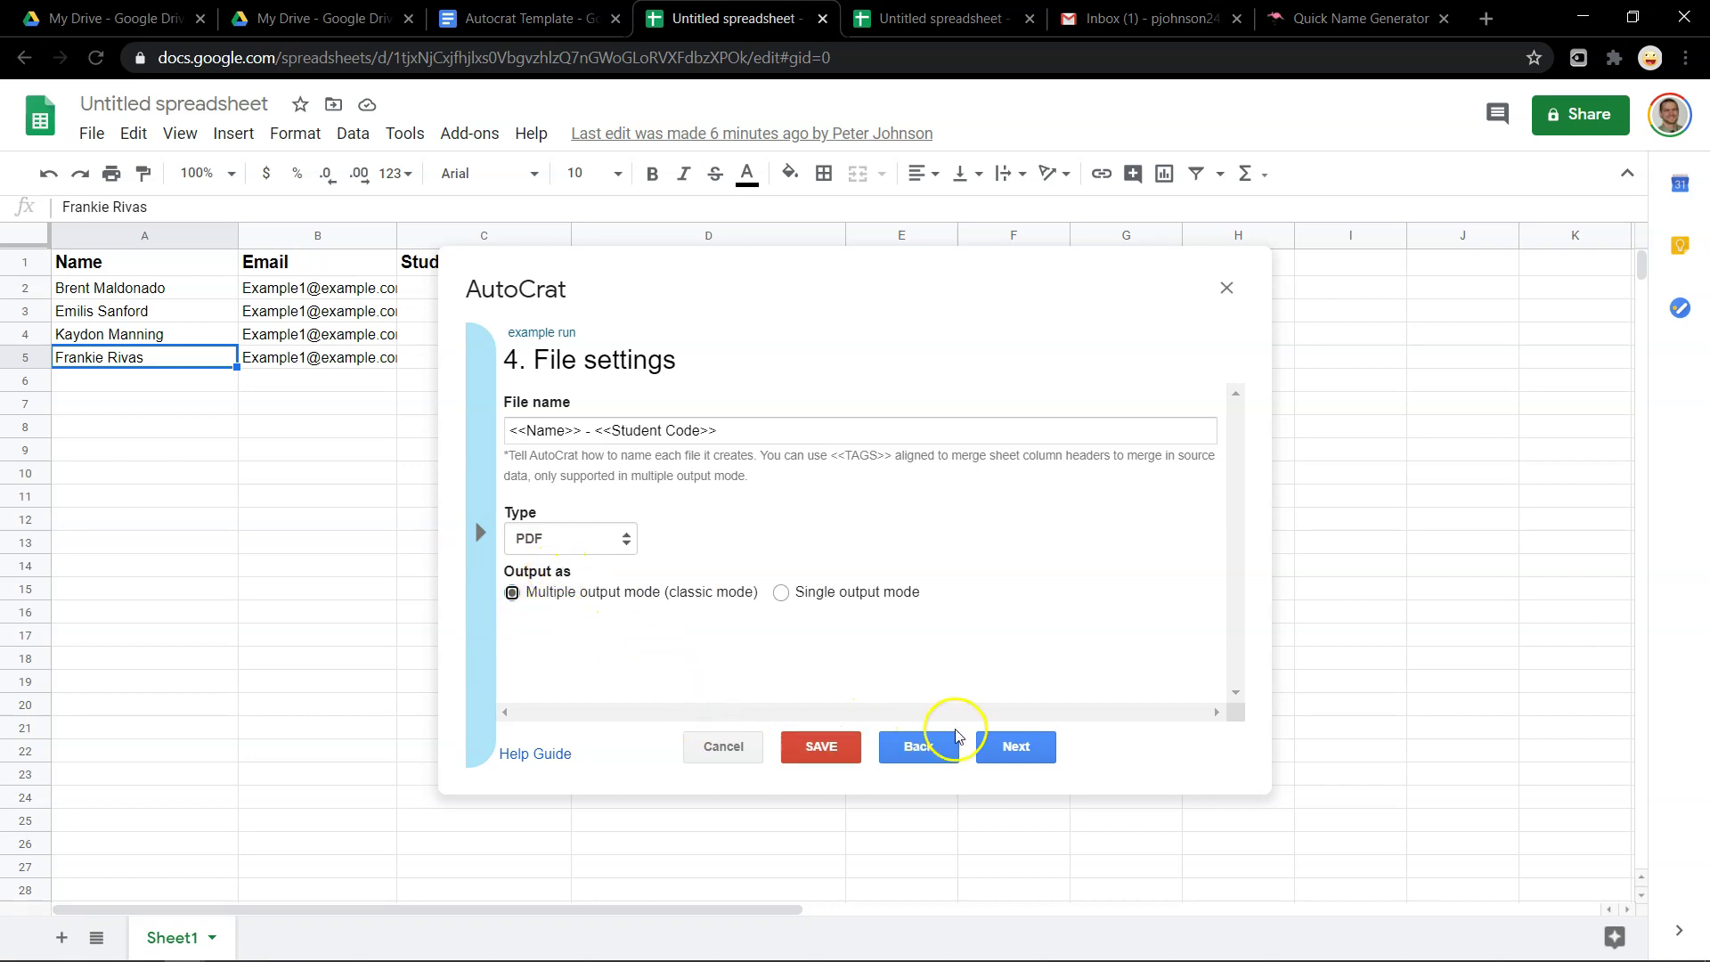
Accept My Drive as destination and skip the dynamic folder reference
left_click(1002, 756)
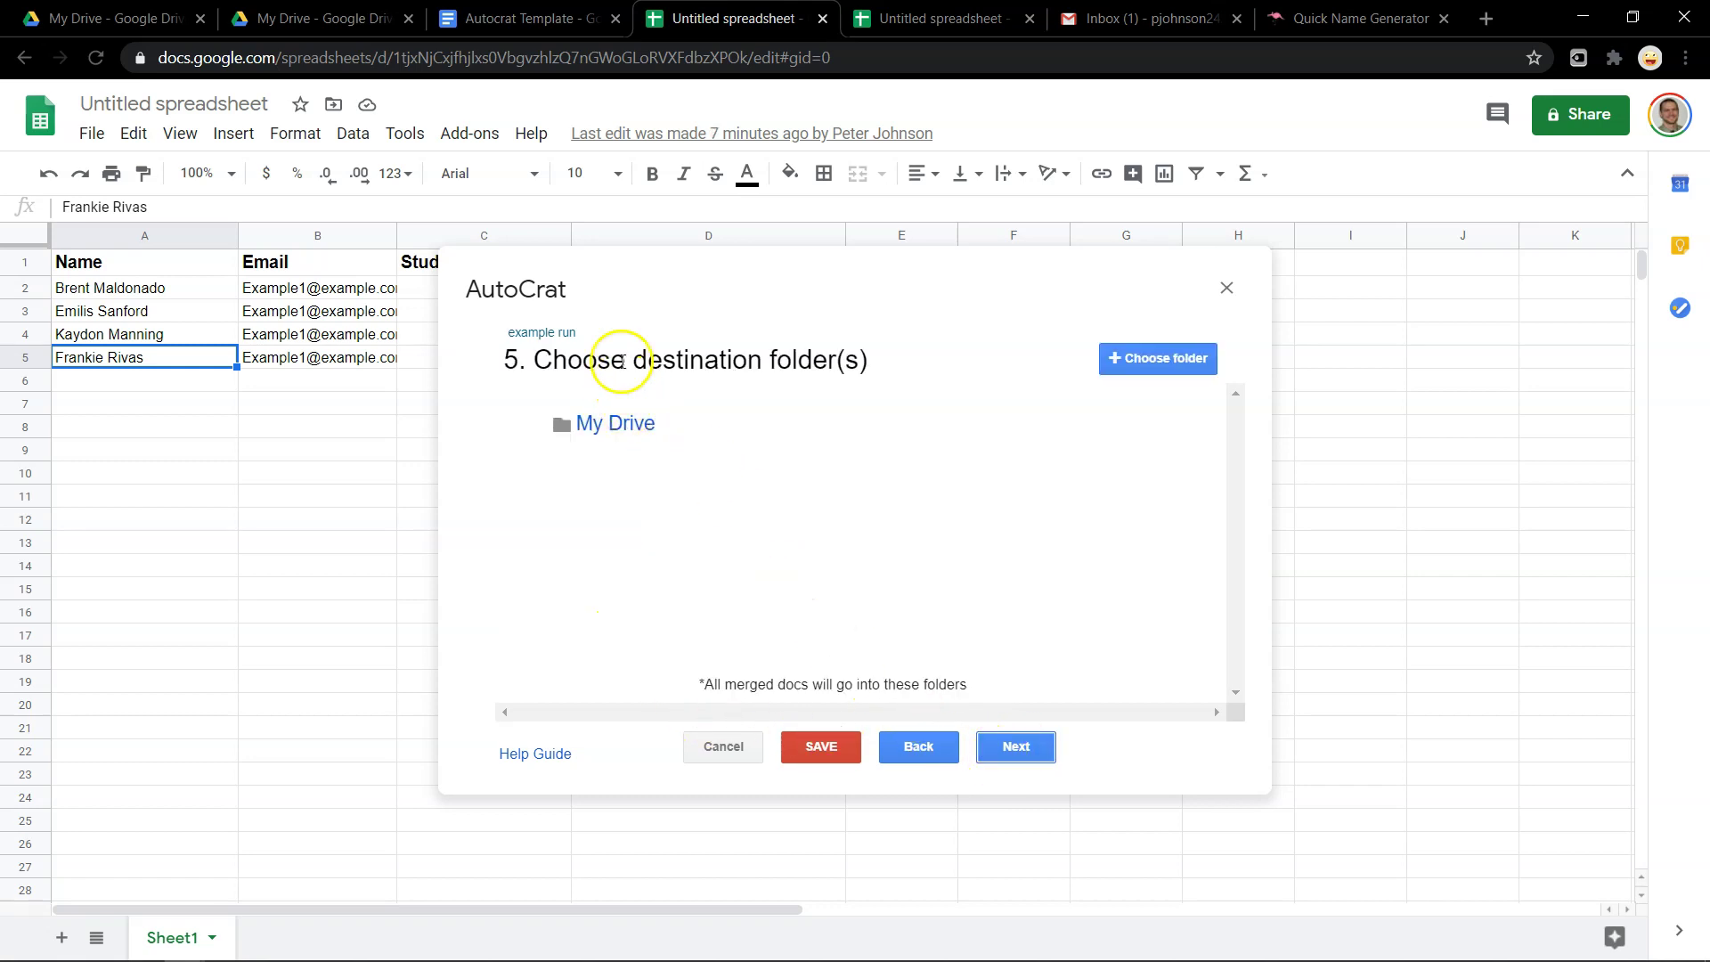
mouse_move(600, 432)
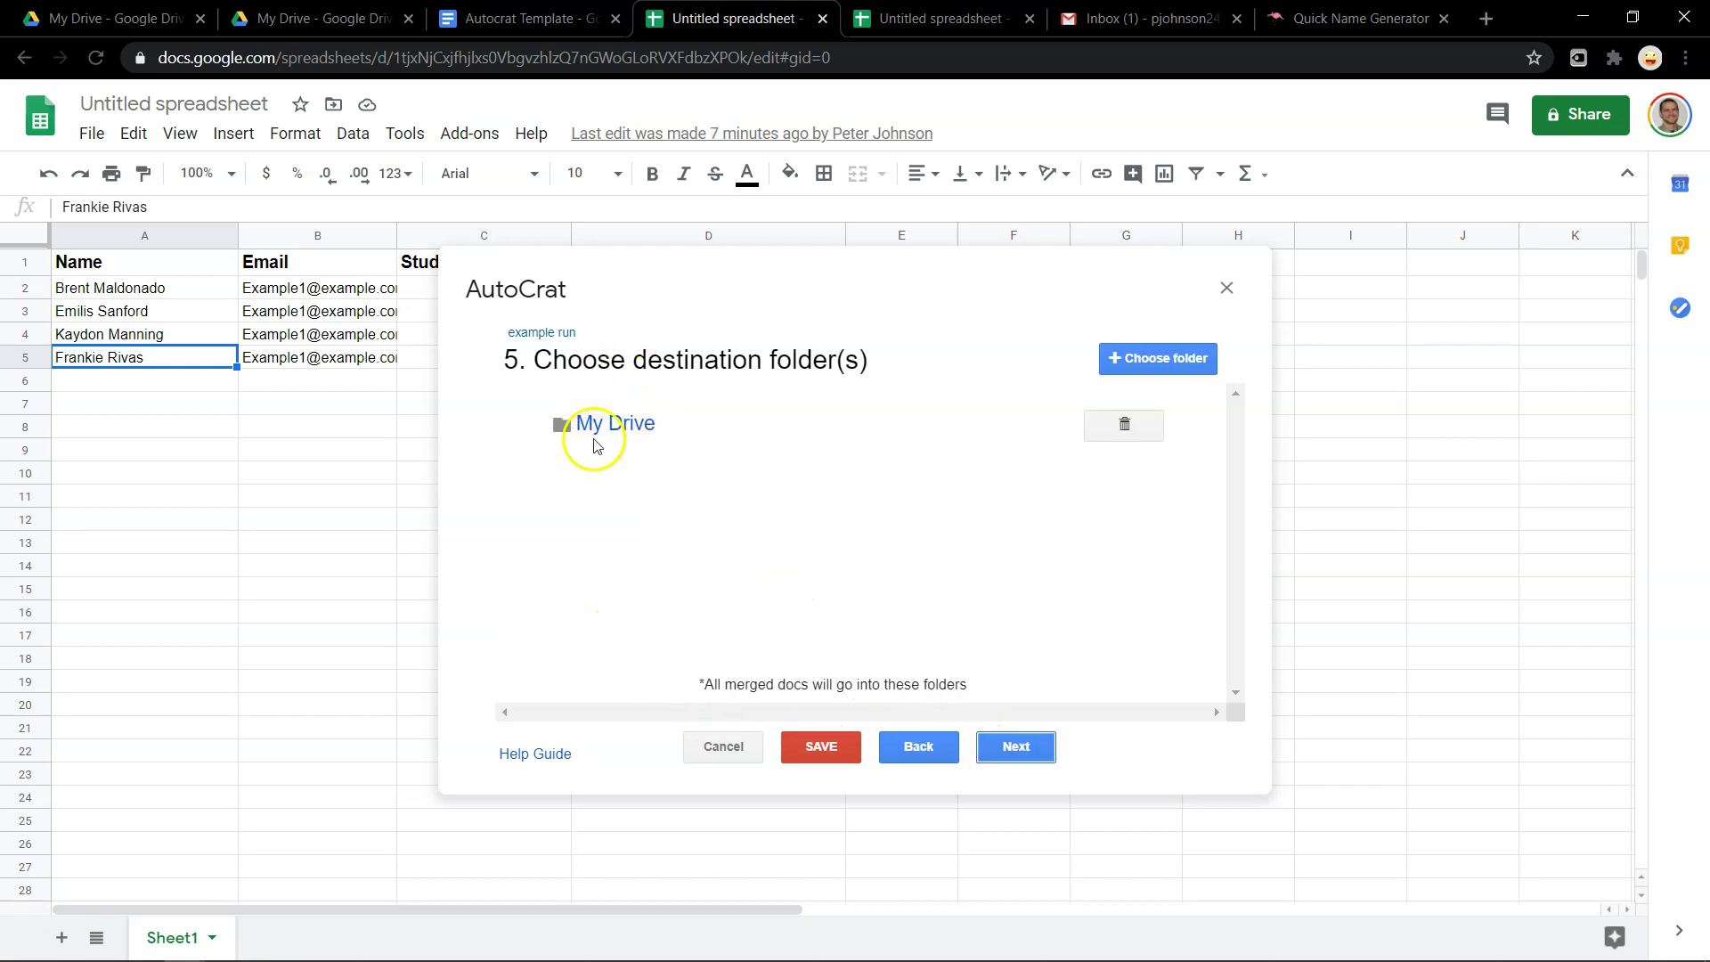
left_click(1016, 745)
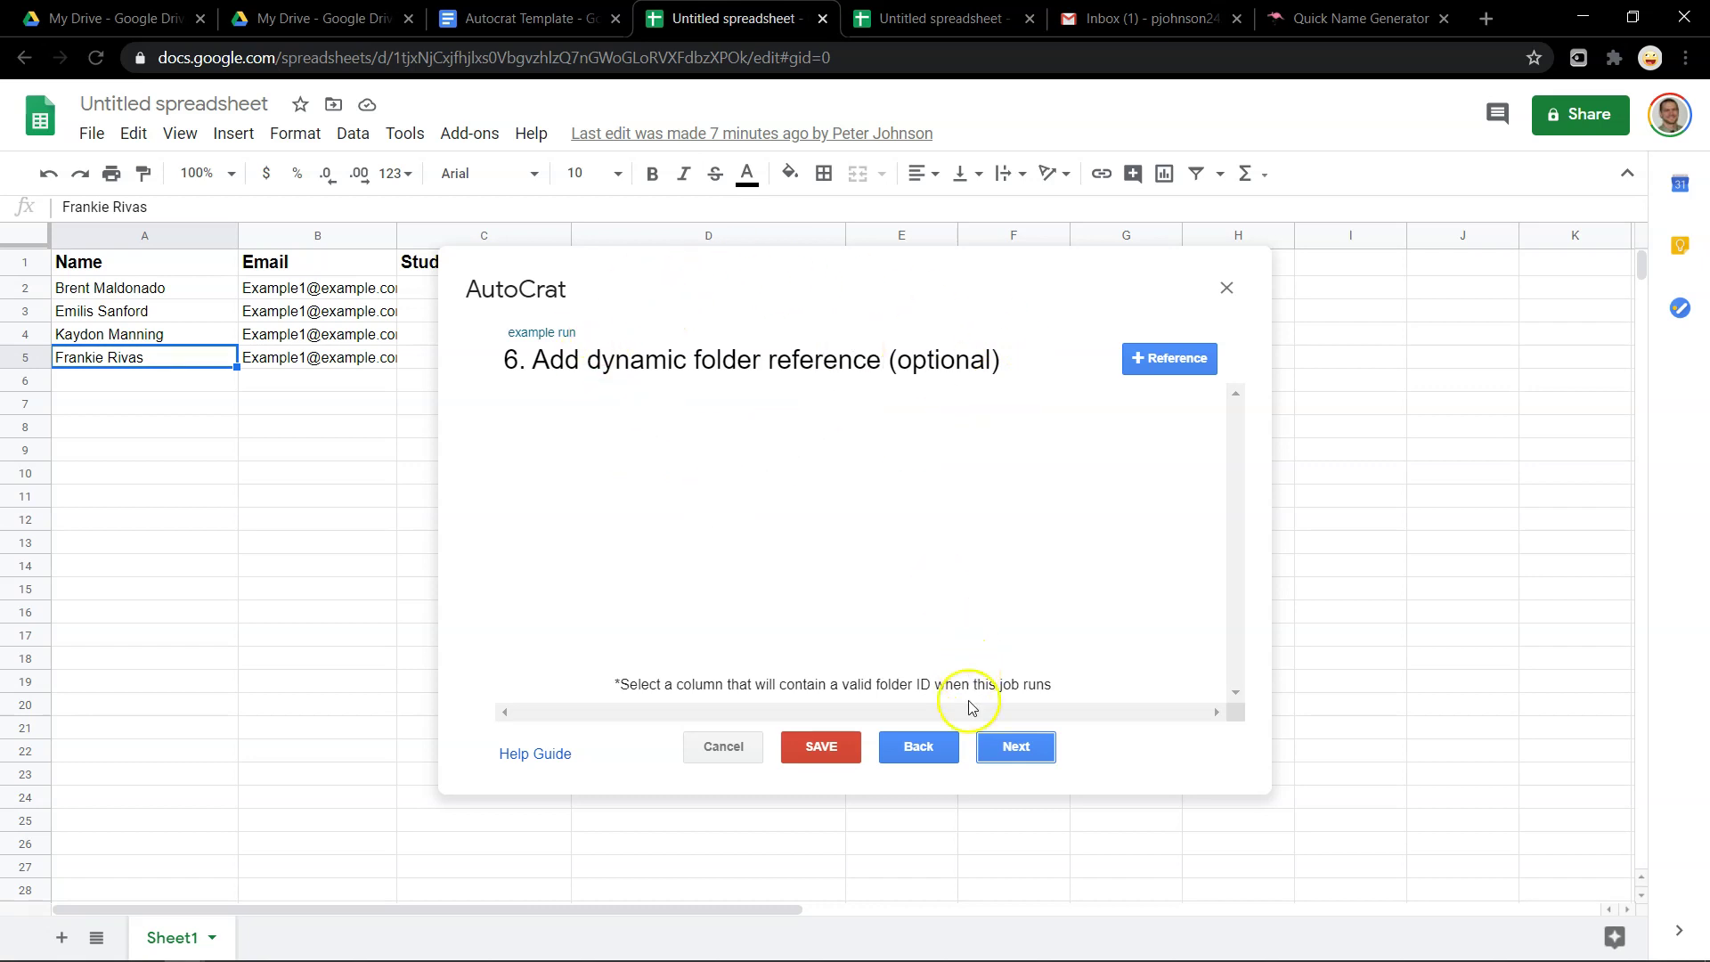
left_click(1014, 747)
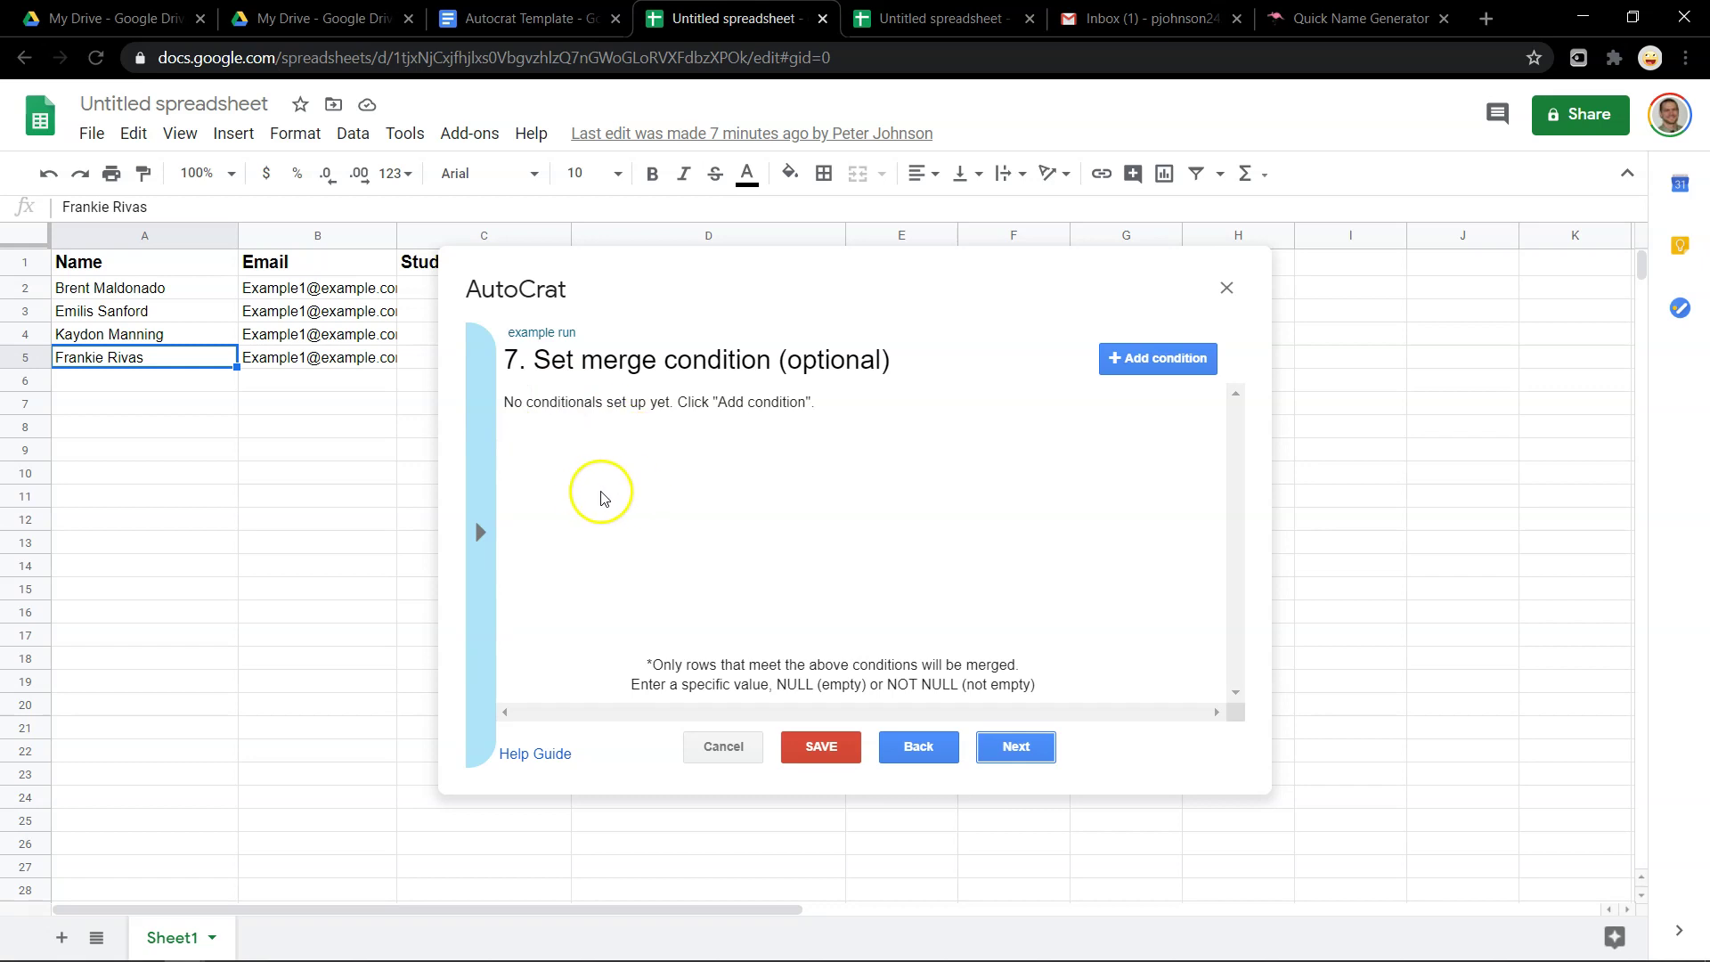
Add a trial Student Code NOT NULL merge condition, then delete it
left_click(1158, 358)
left_click(667, 451)
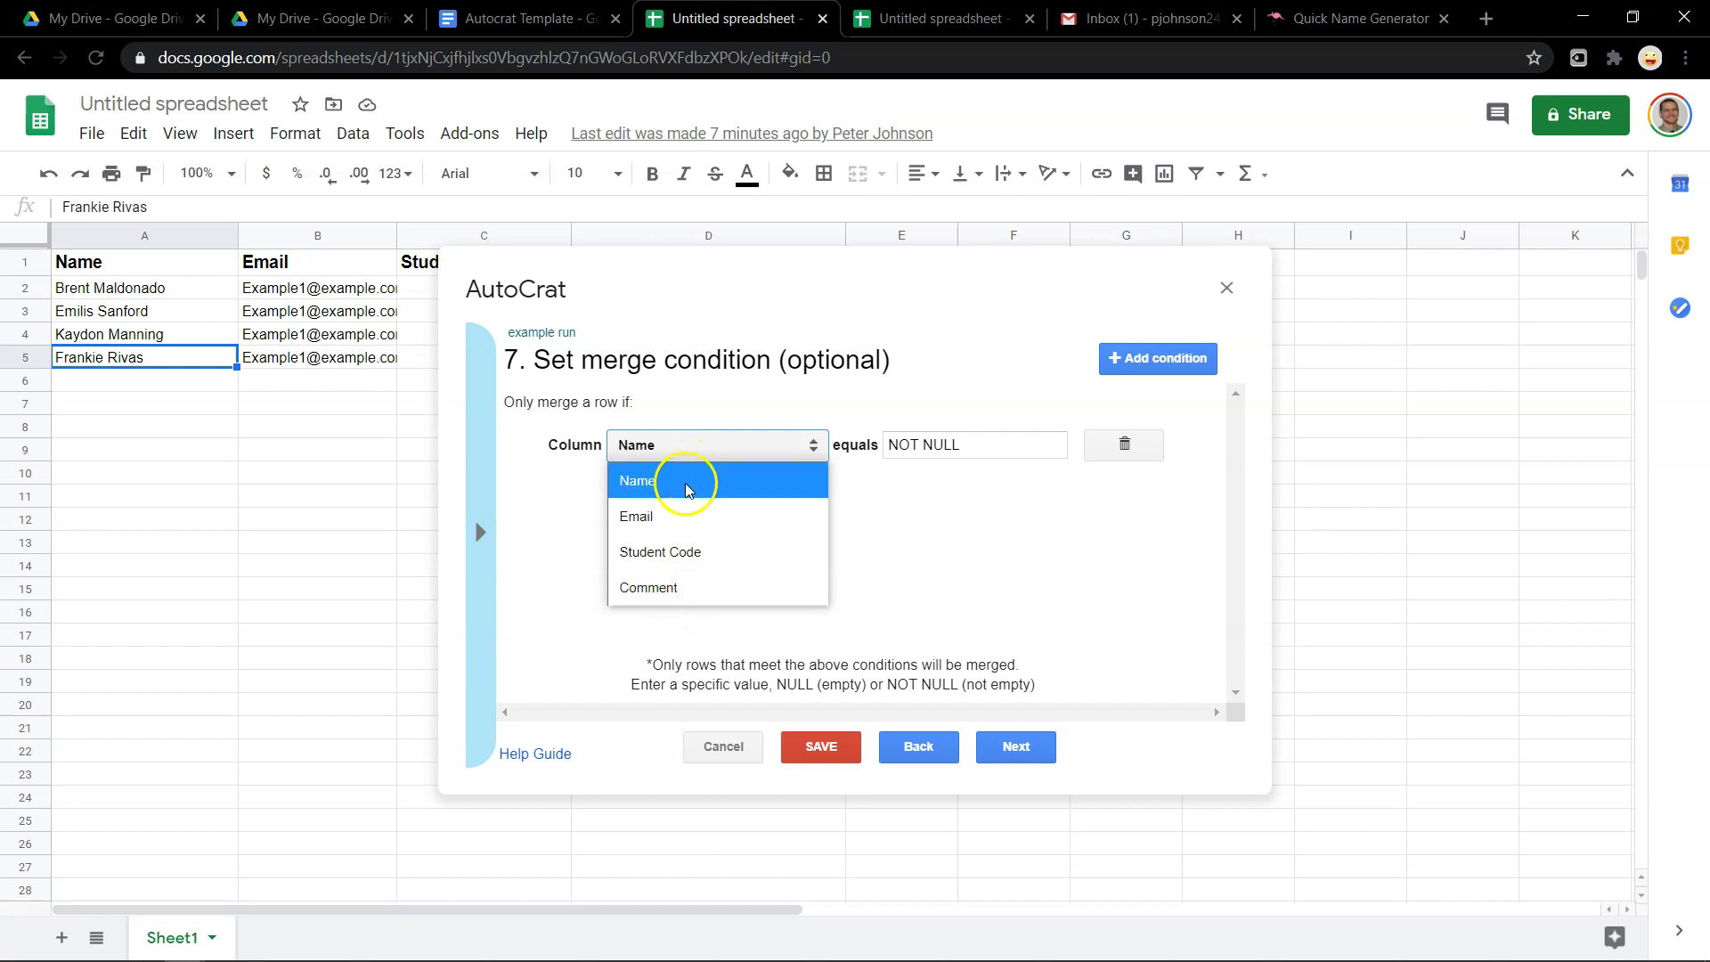
left_click(693, 550)
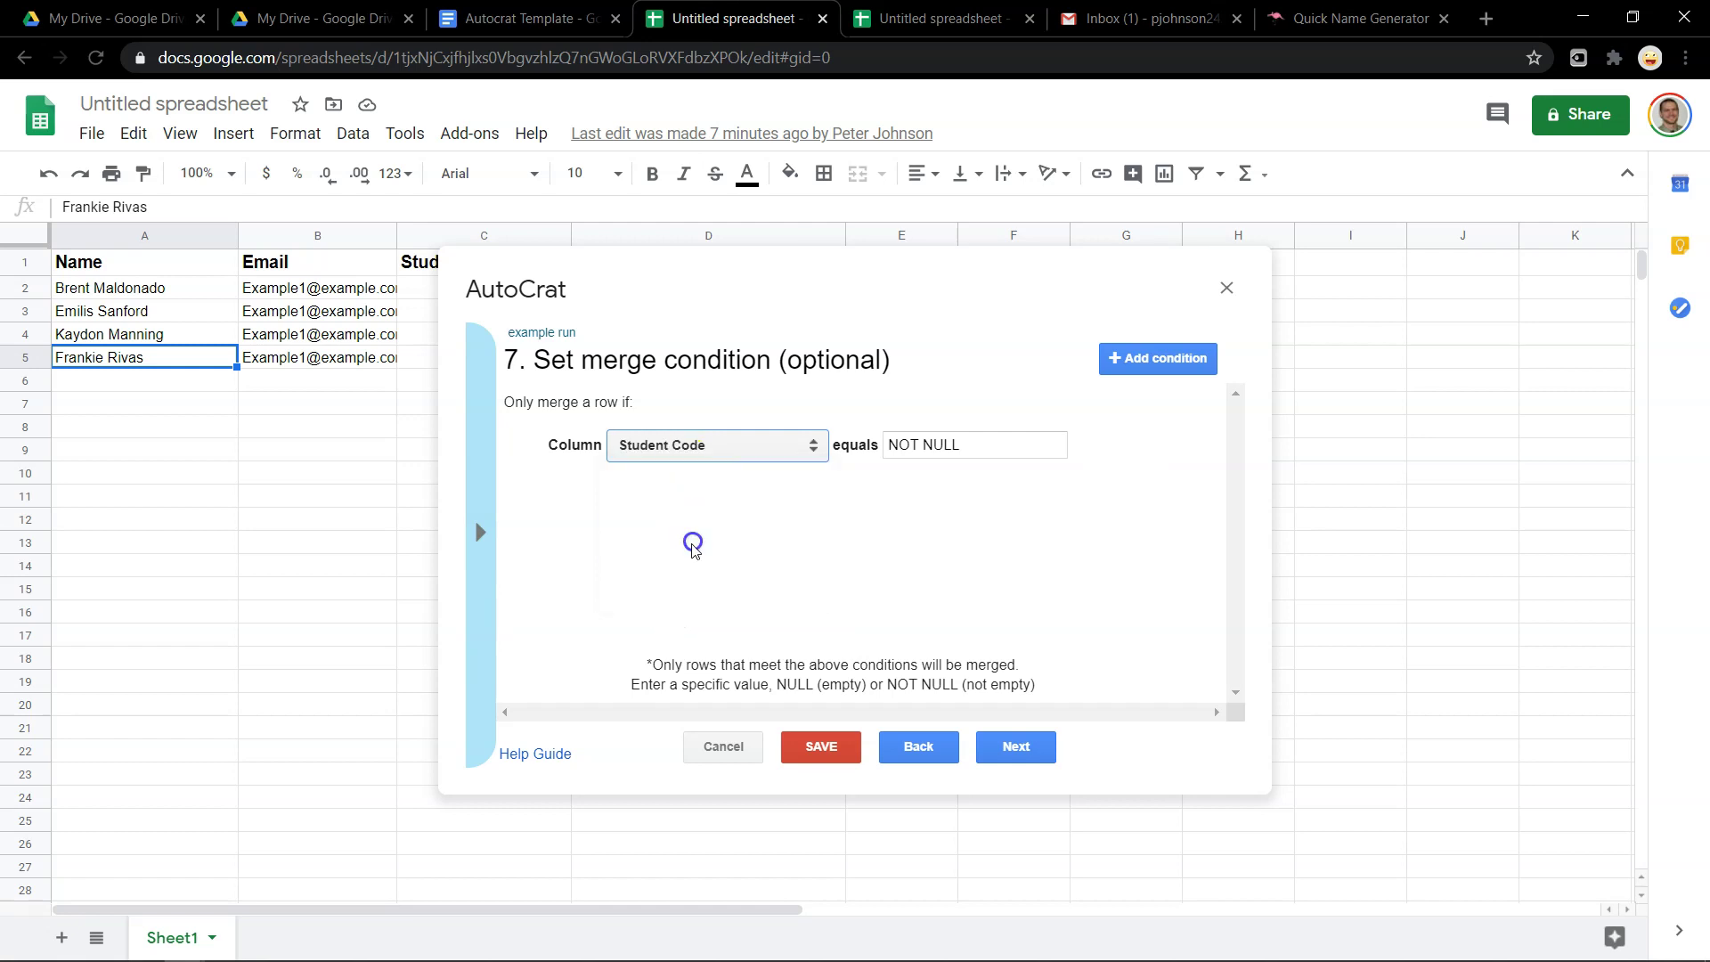
left_click(699, 450)
left_click(691, 552)
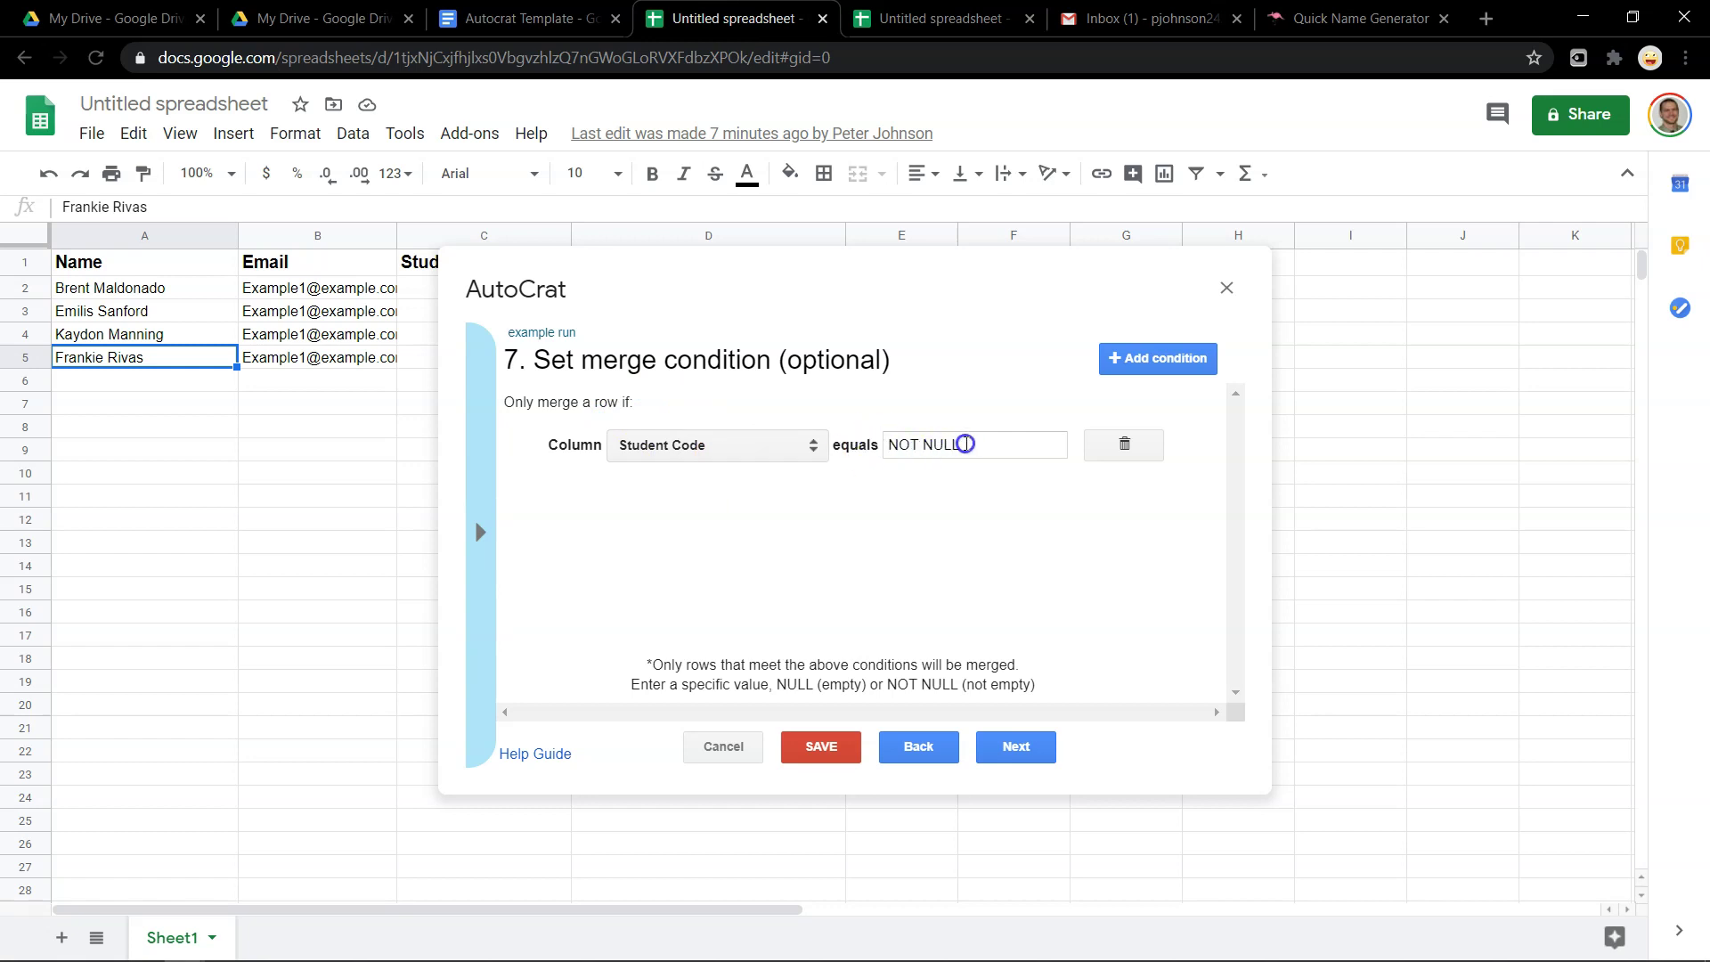
left_click_drag(965, 443, 898, 453)
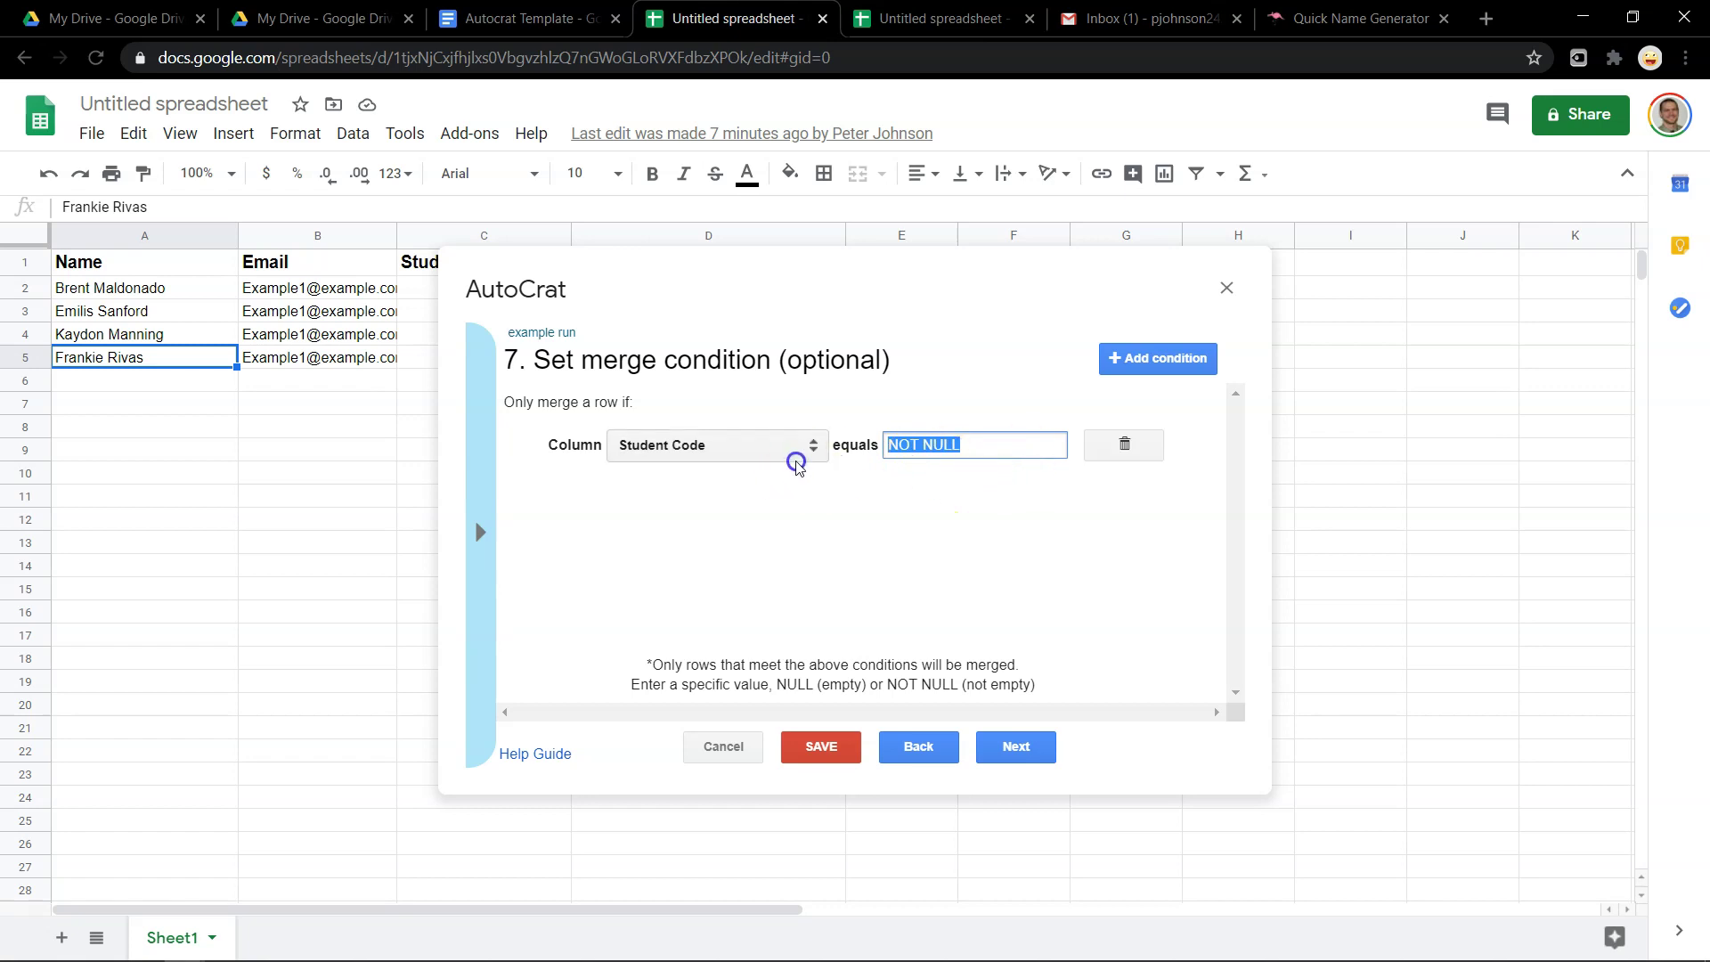
left_click(1124, 447)
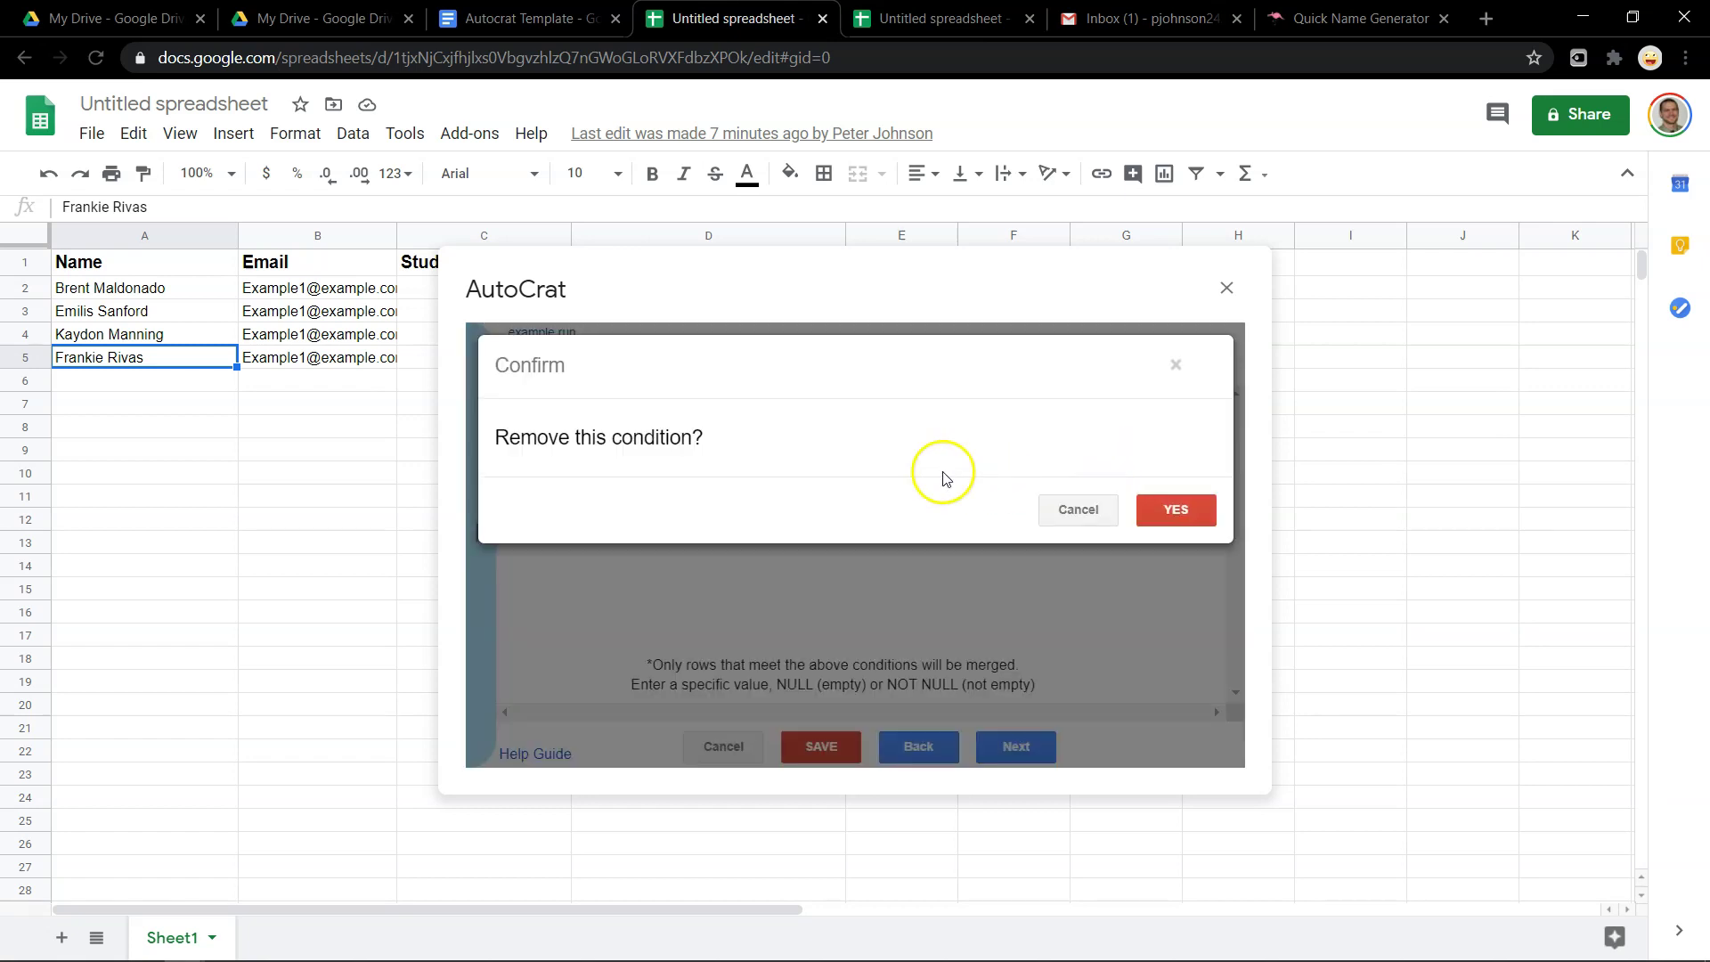
left_click(1145, 512)
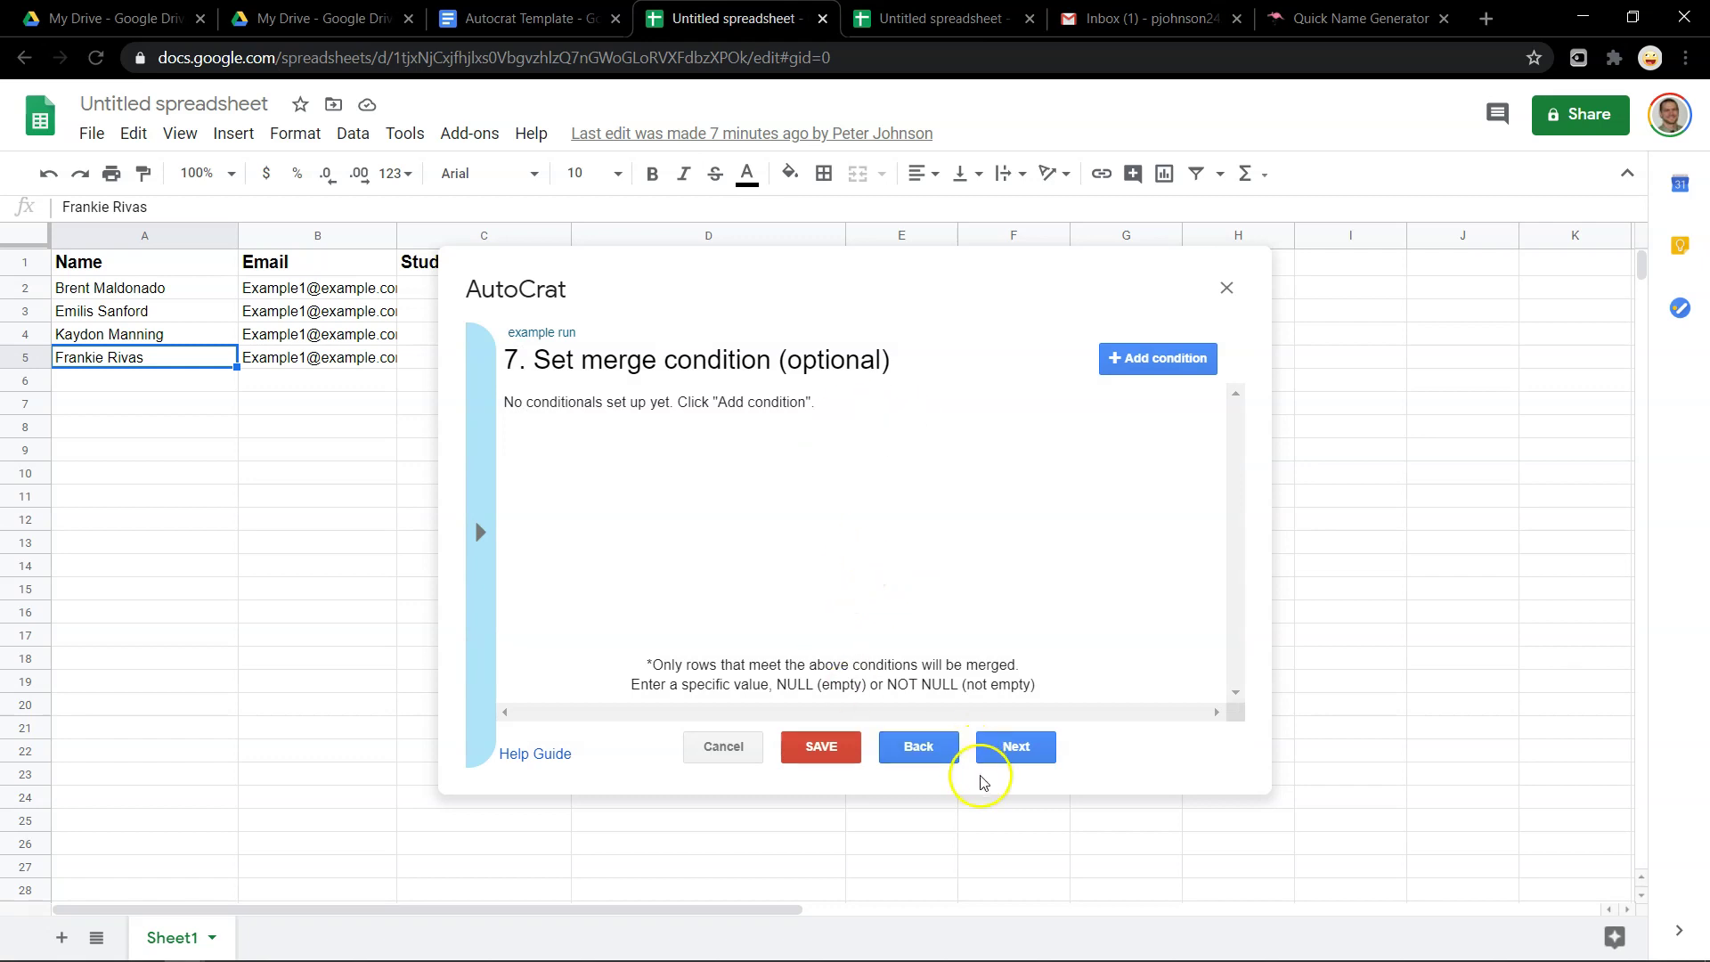
Turn on sharing of the merged documents
left_click(1012, 746)
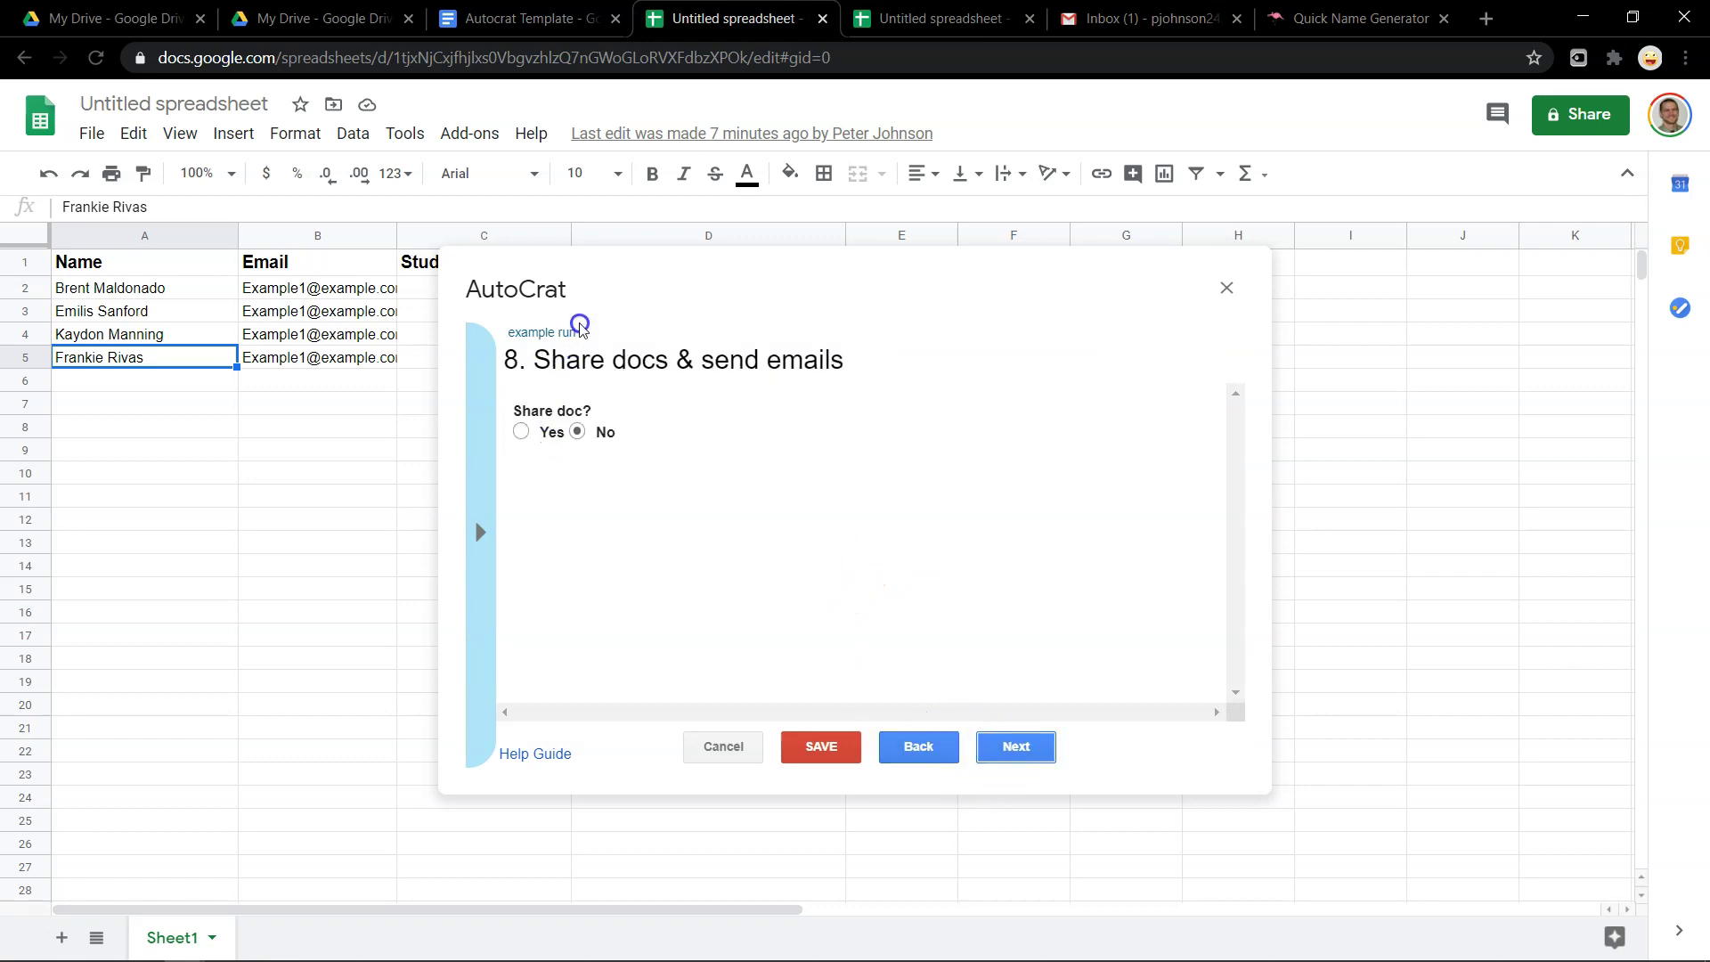
left_click(521, 431)
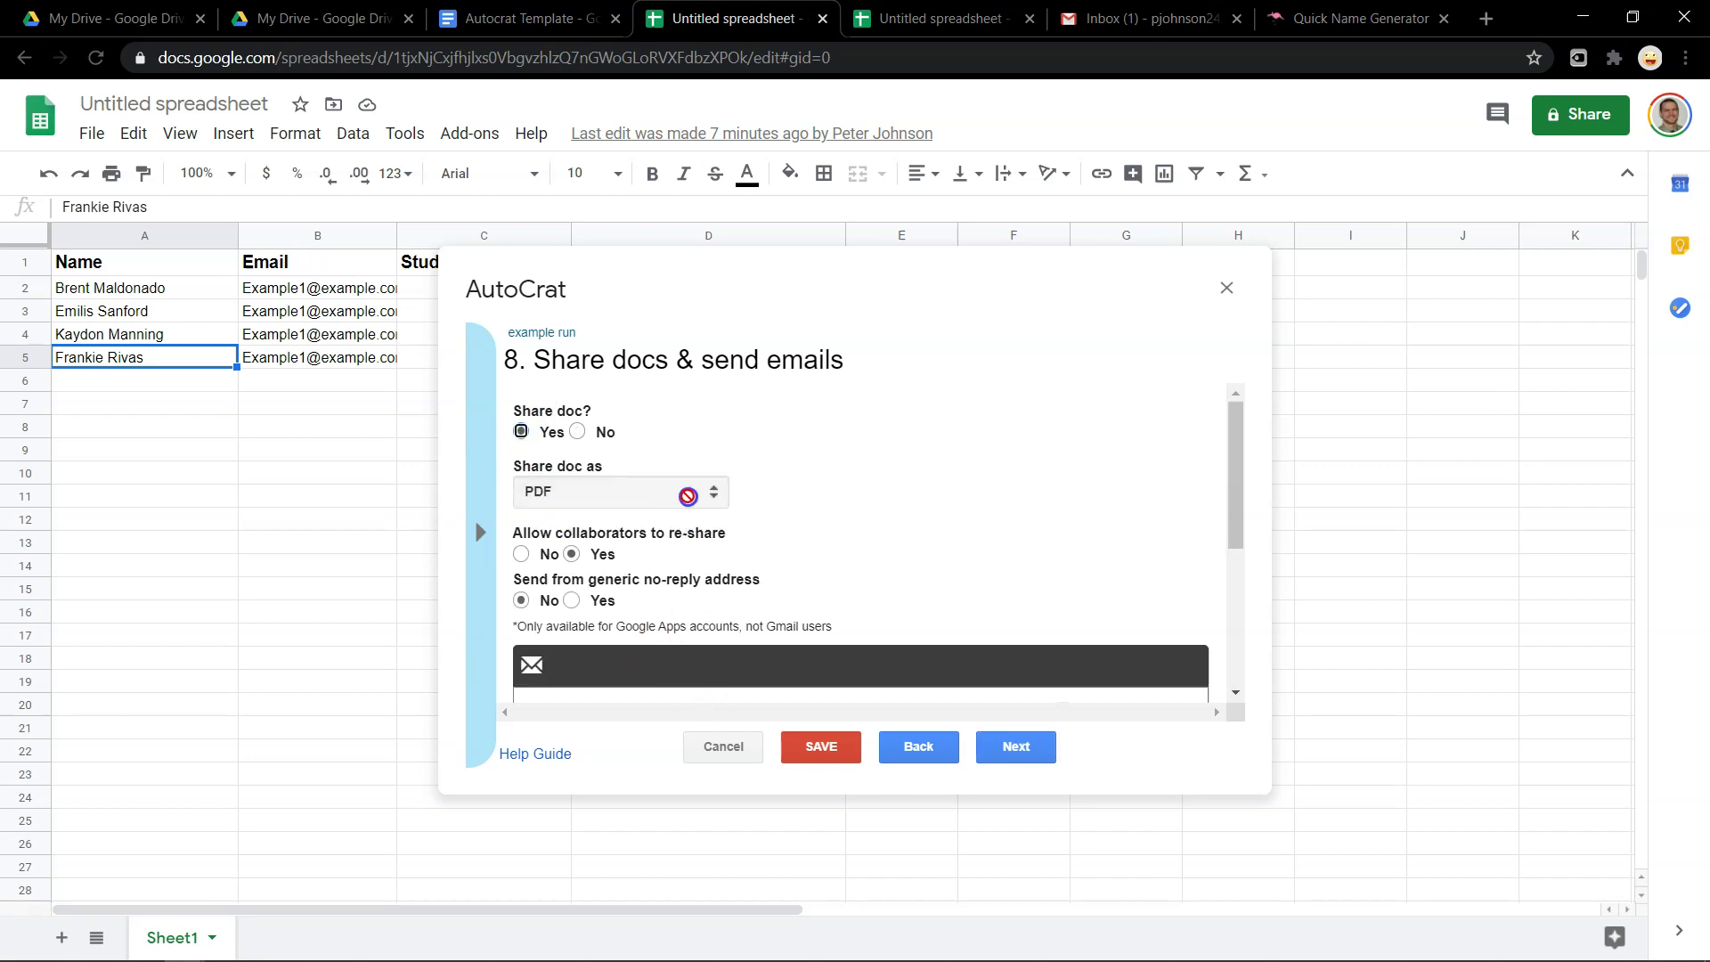
left_click(638, 492)
scroll(663, 619, "down", 3)
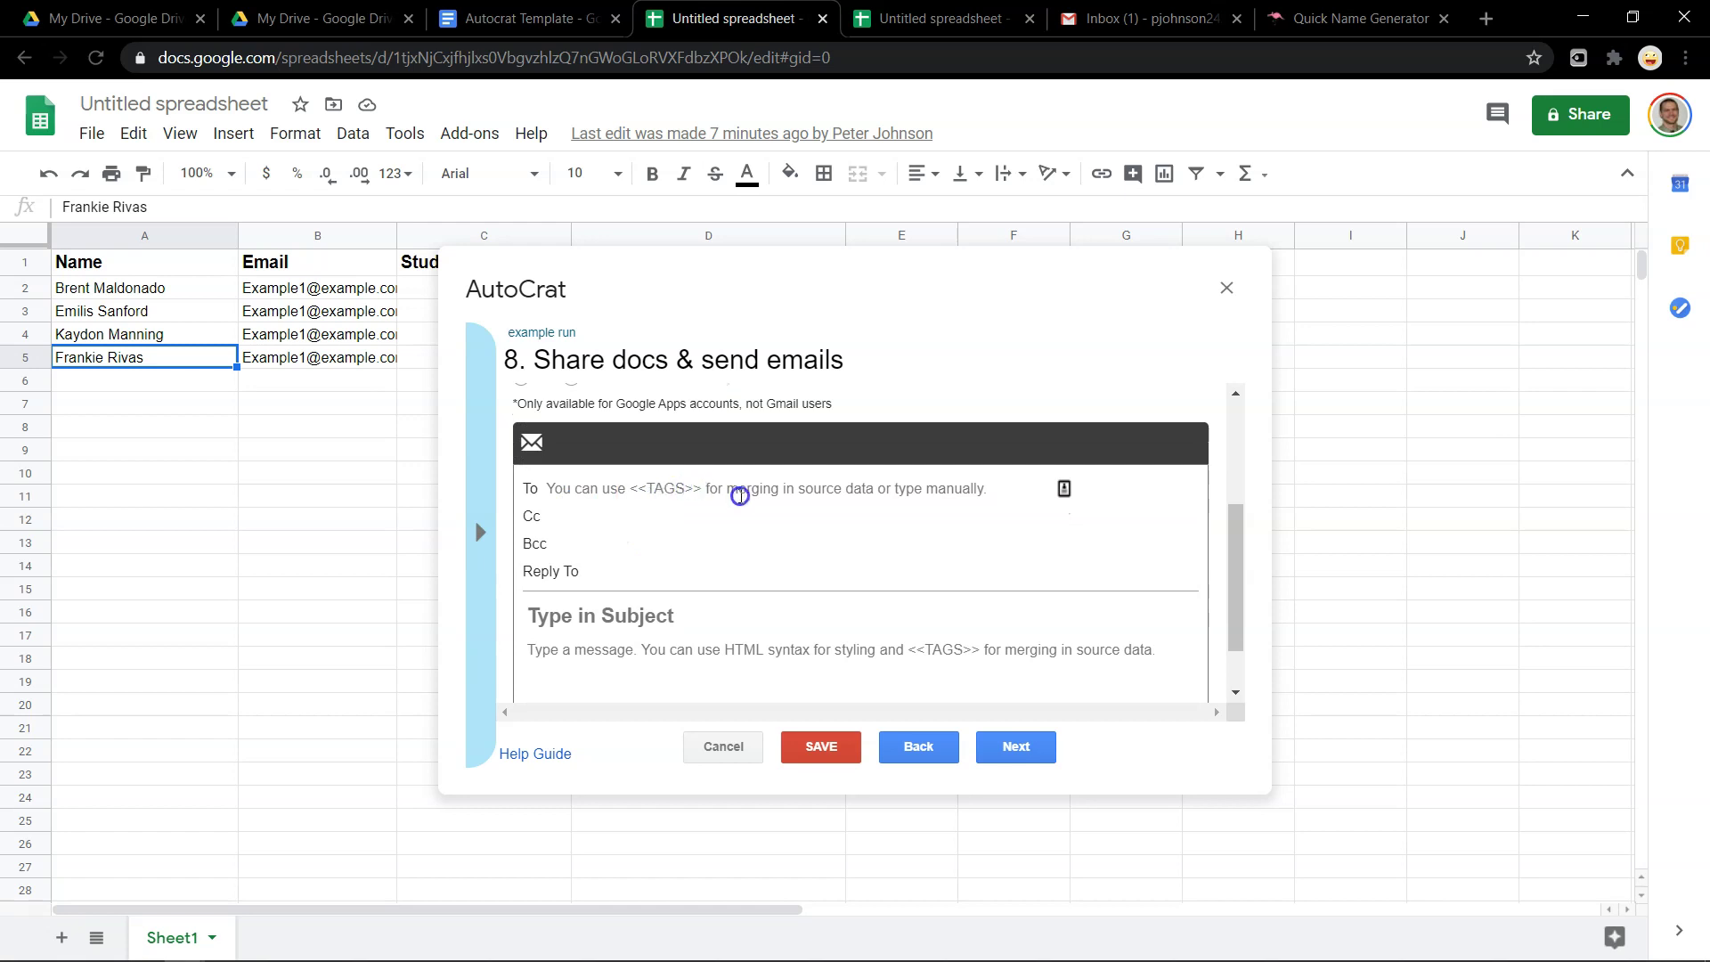
scroll(611, 522, "down", 1)
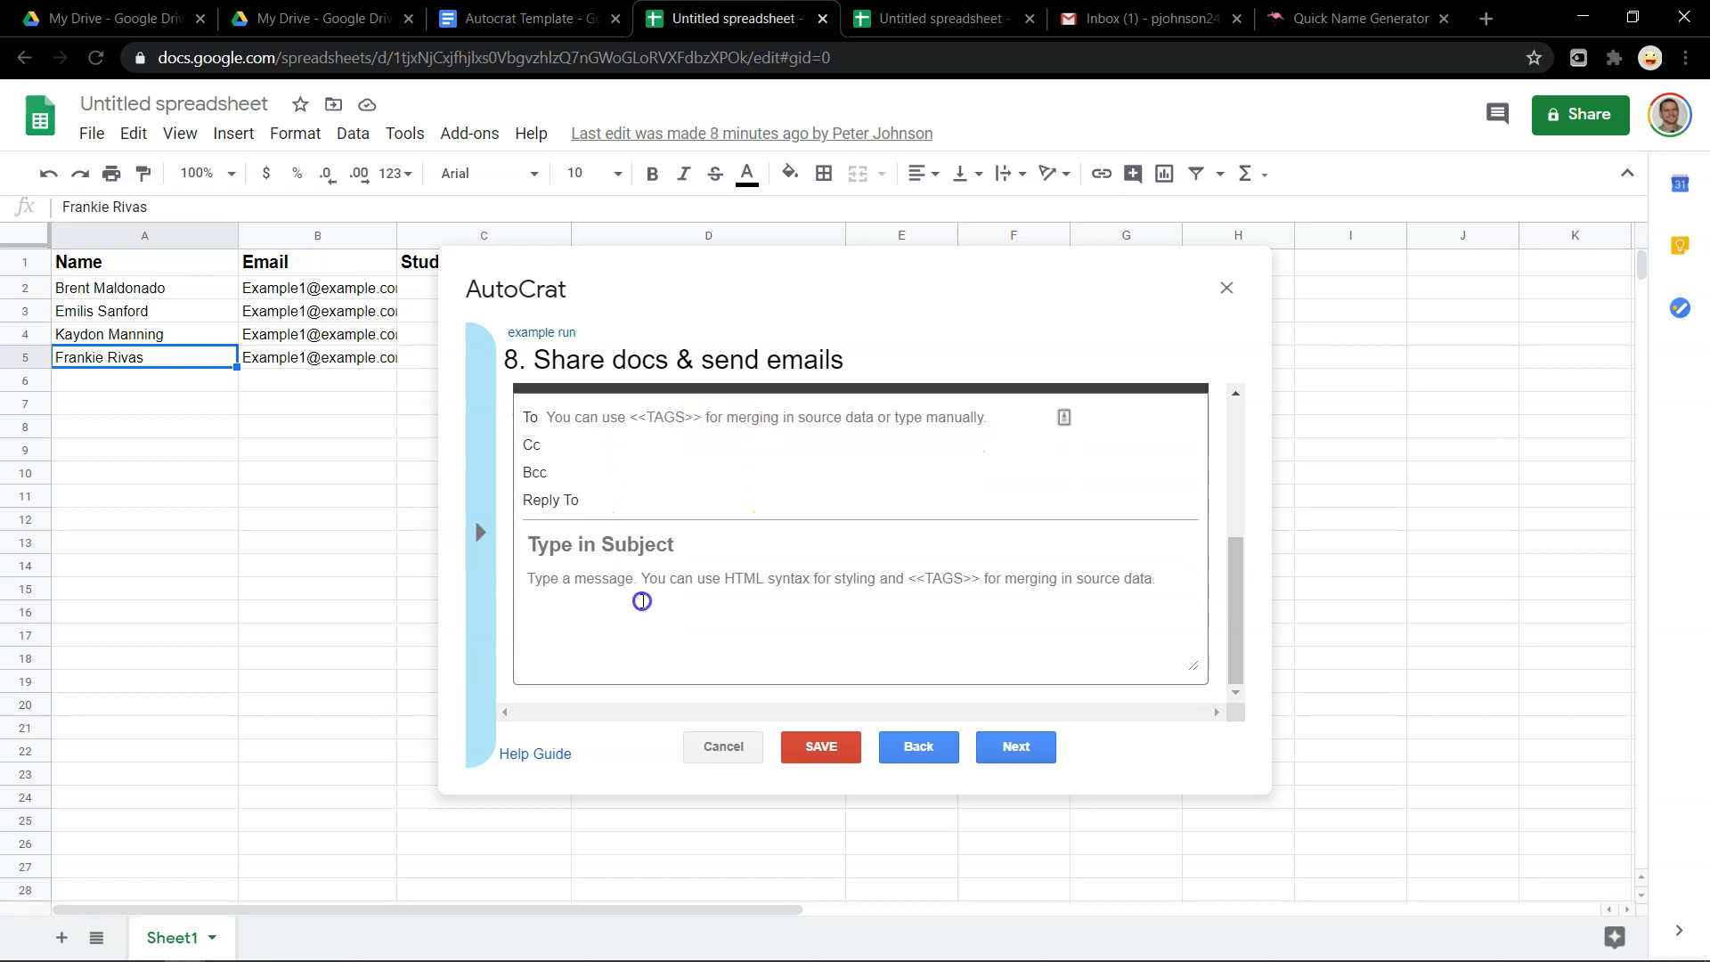
scroll(638, 542, "up", 2)
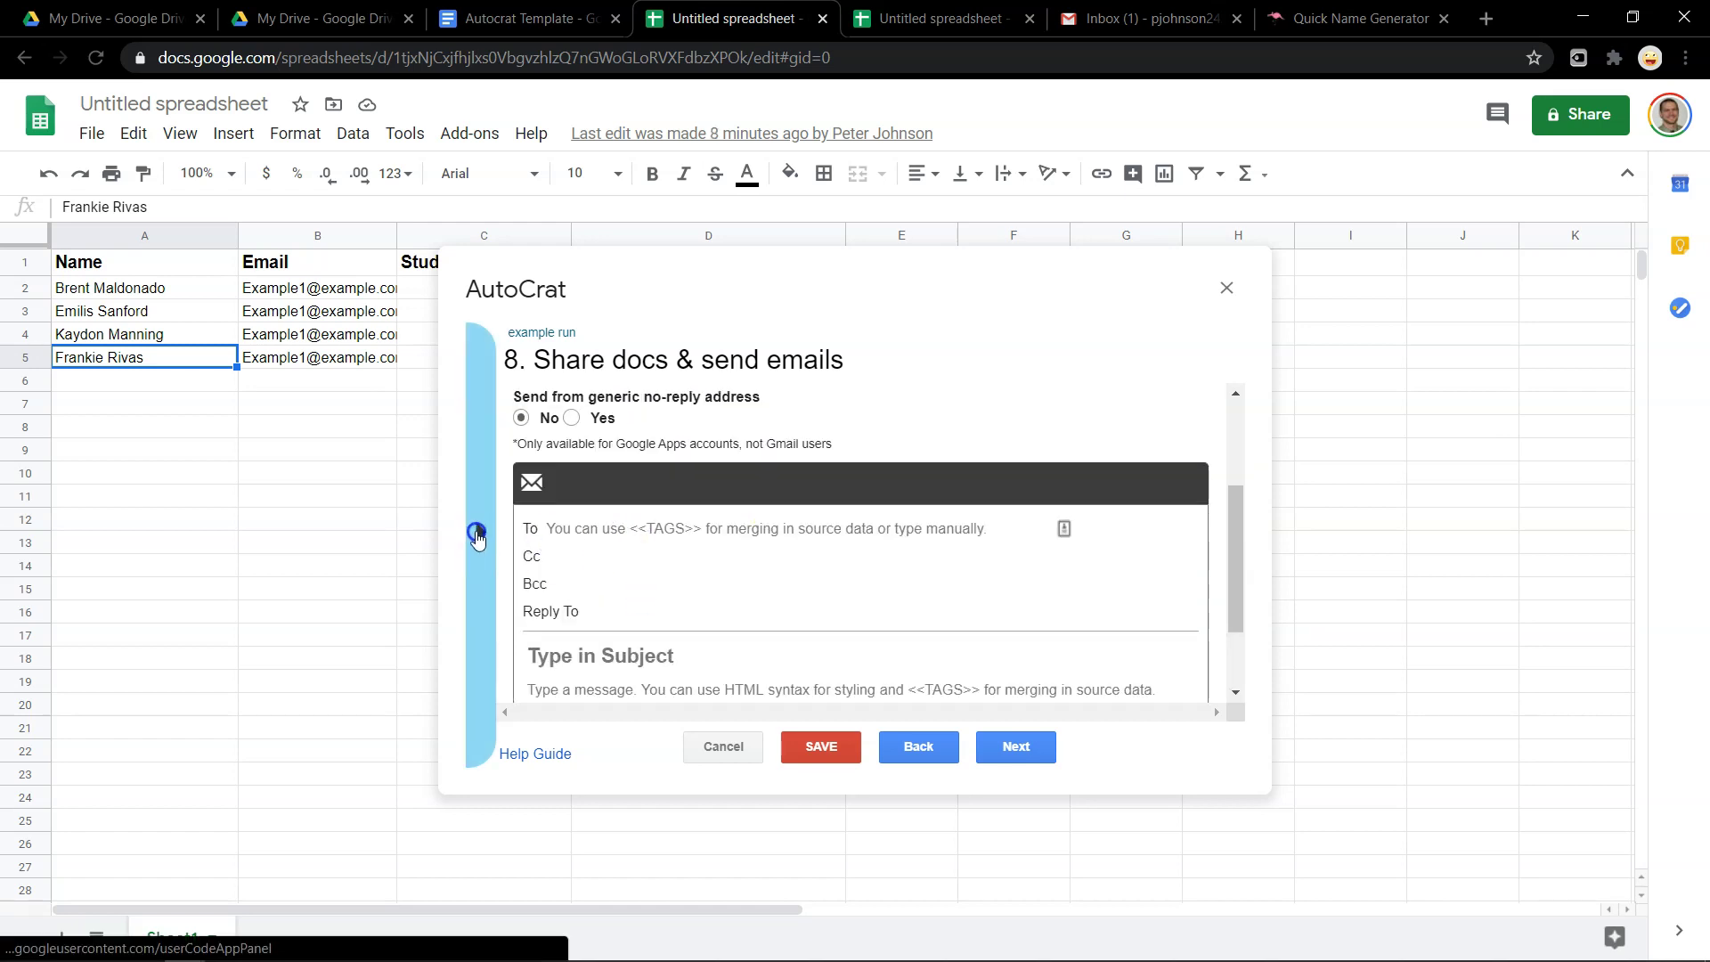
Address the email to <<Email>> with the subject 'Here is your student code'
left_click(477, 535)
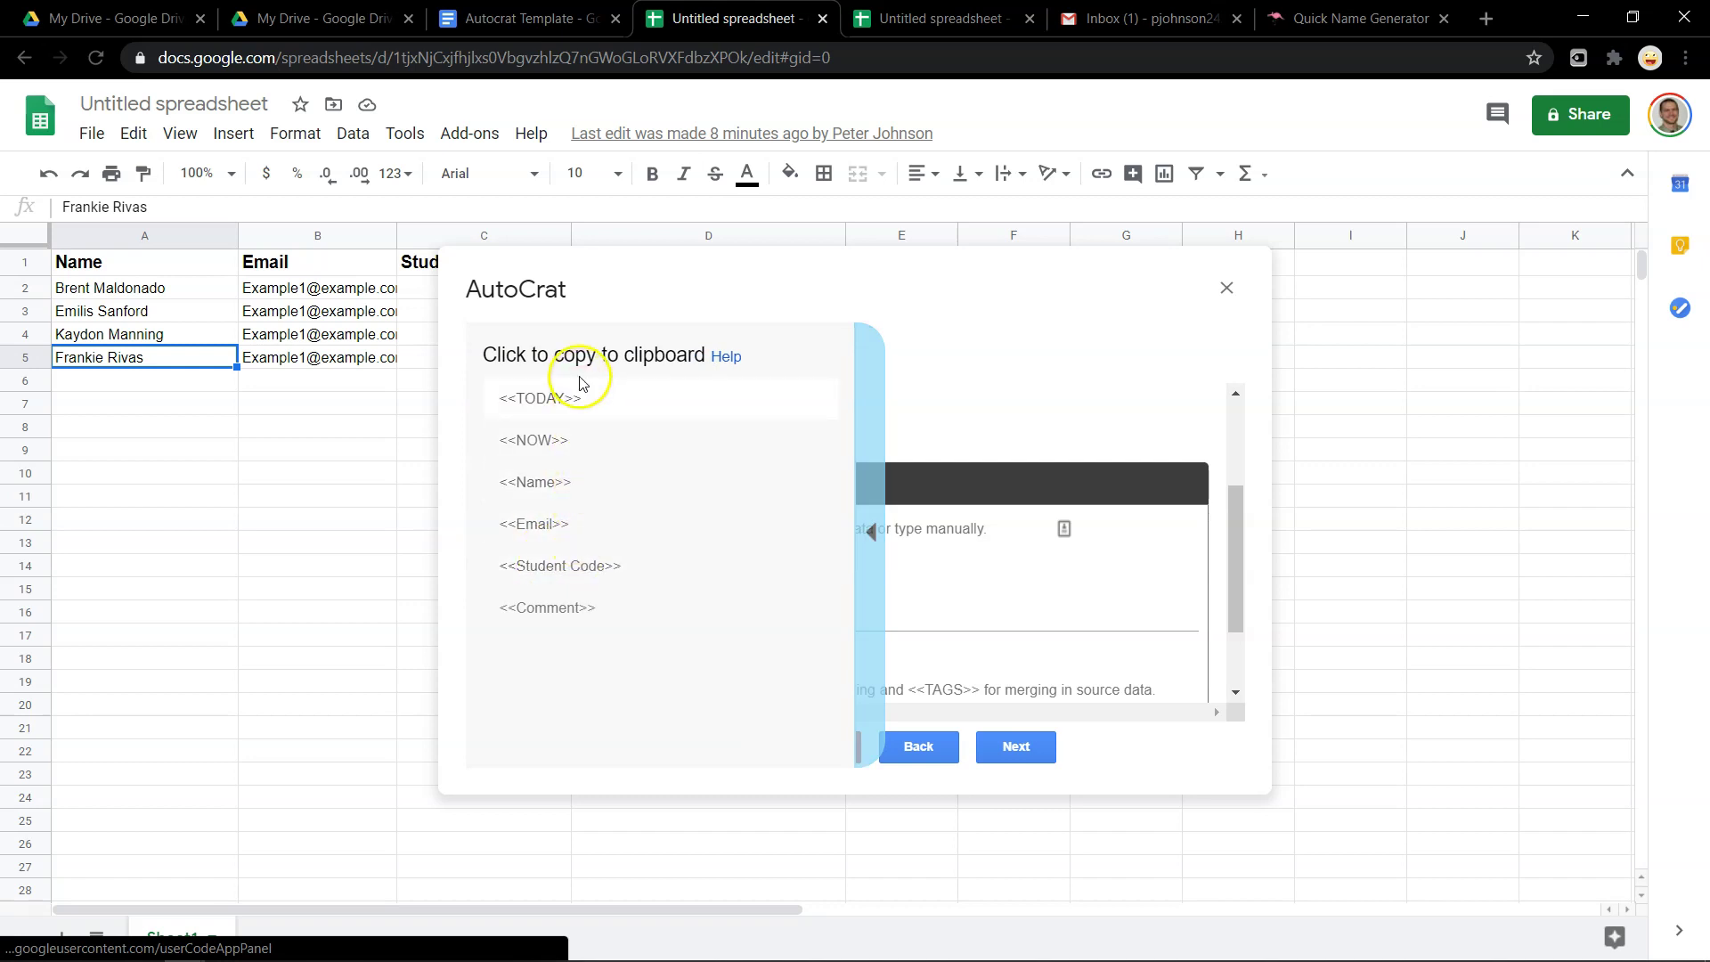
left_click(571, 527)
left_click(579, 533)
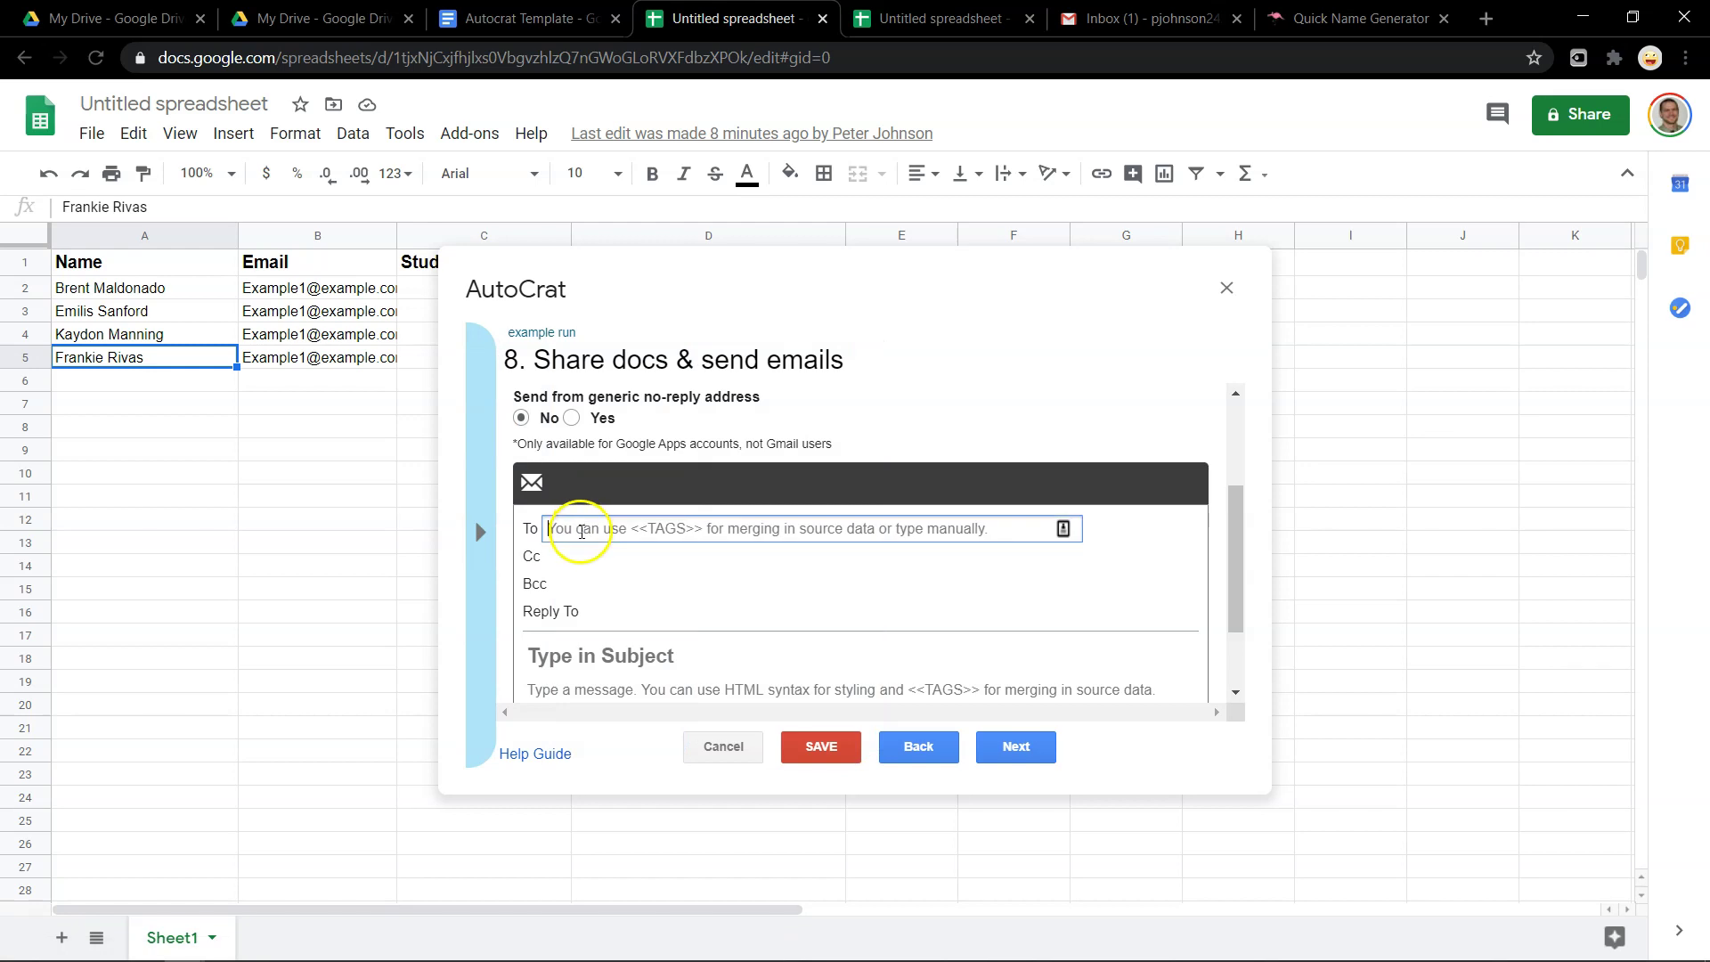
type("<<Email>>")
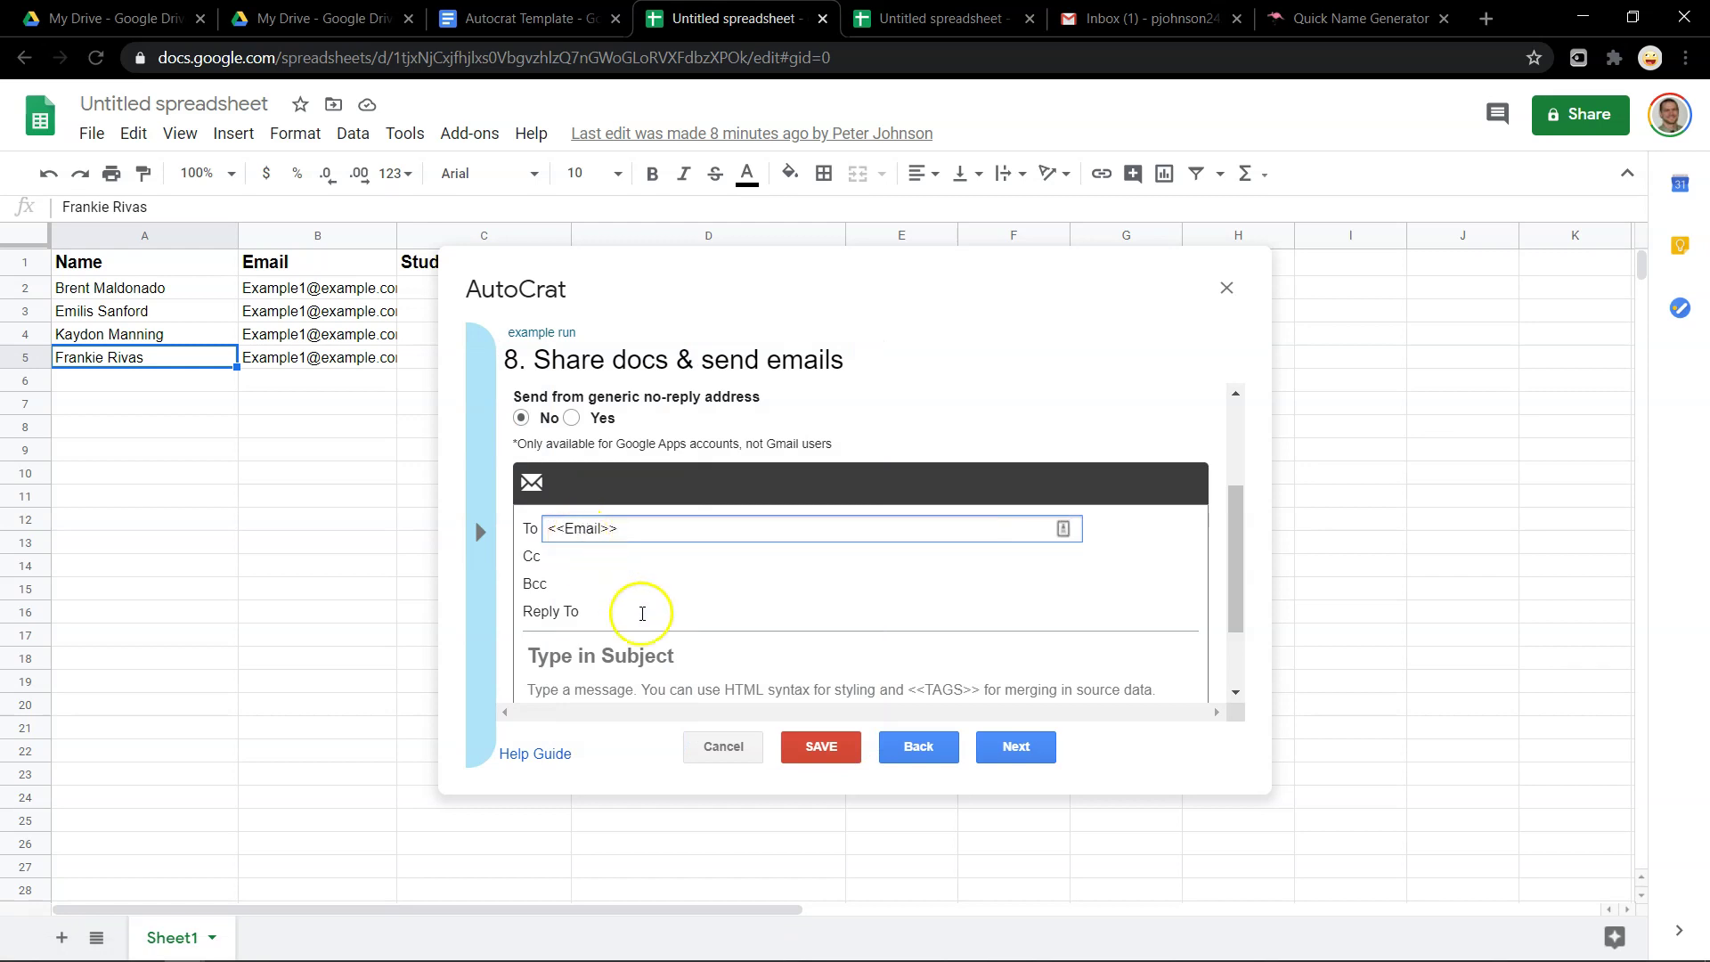
left_click(574, 561)
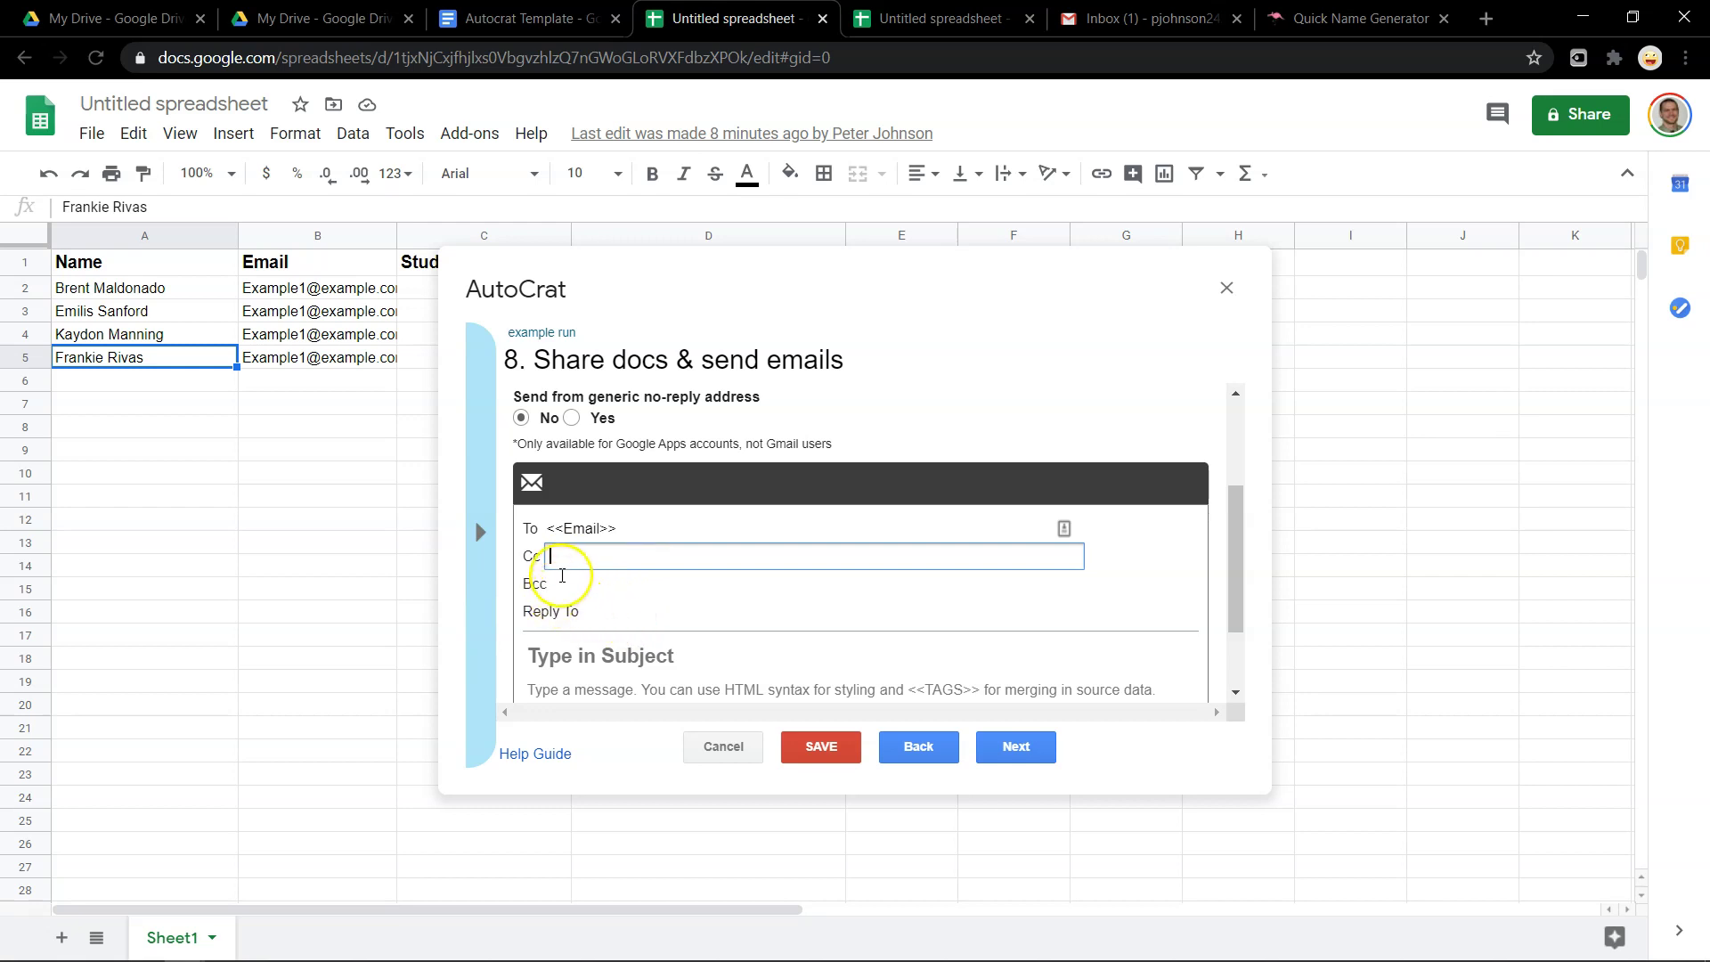
left_click(561, 577)
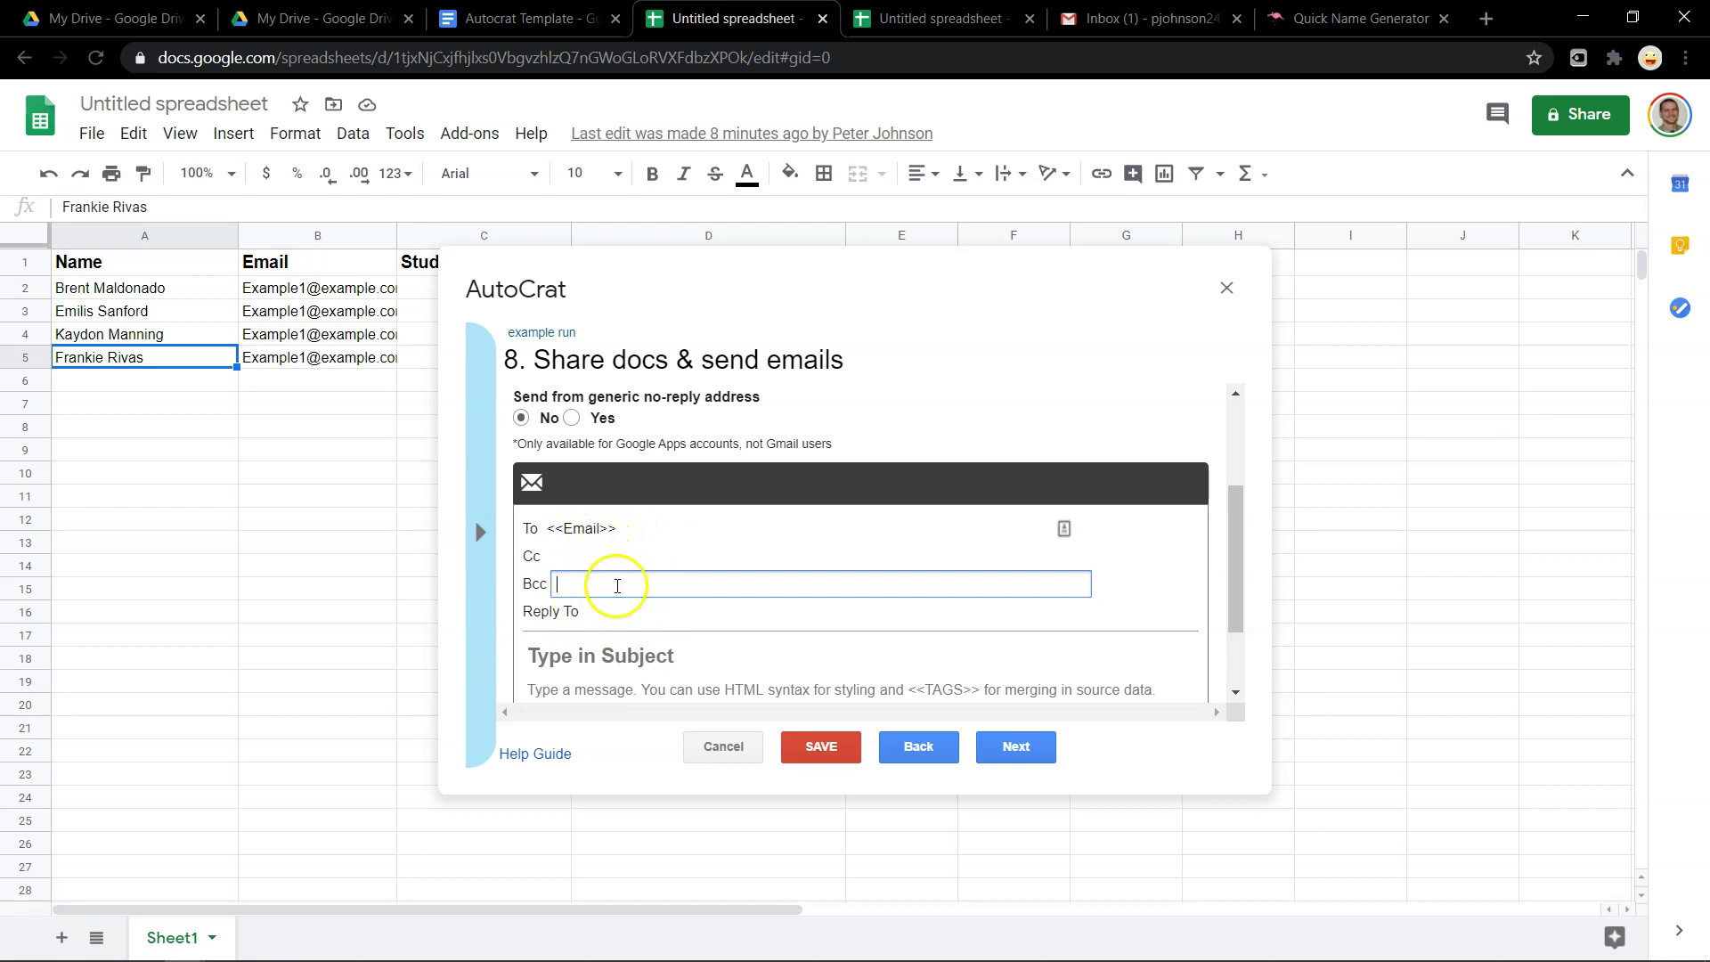
left_click(637, 656)
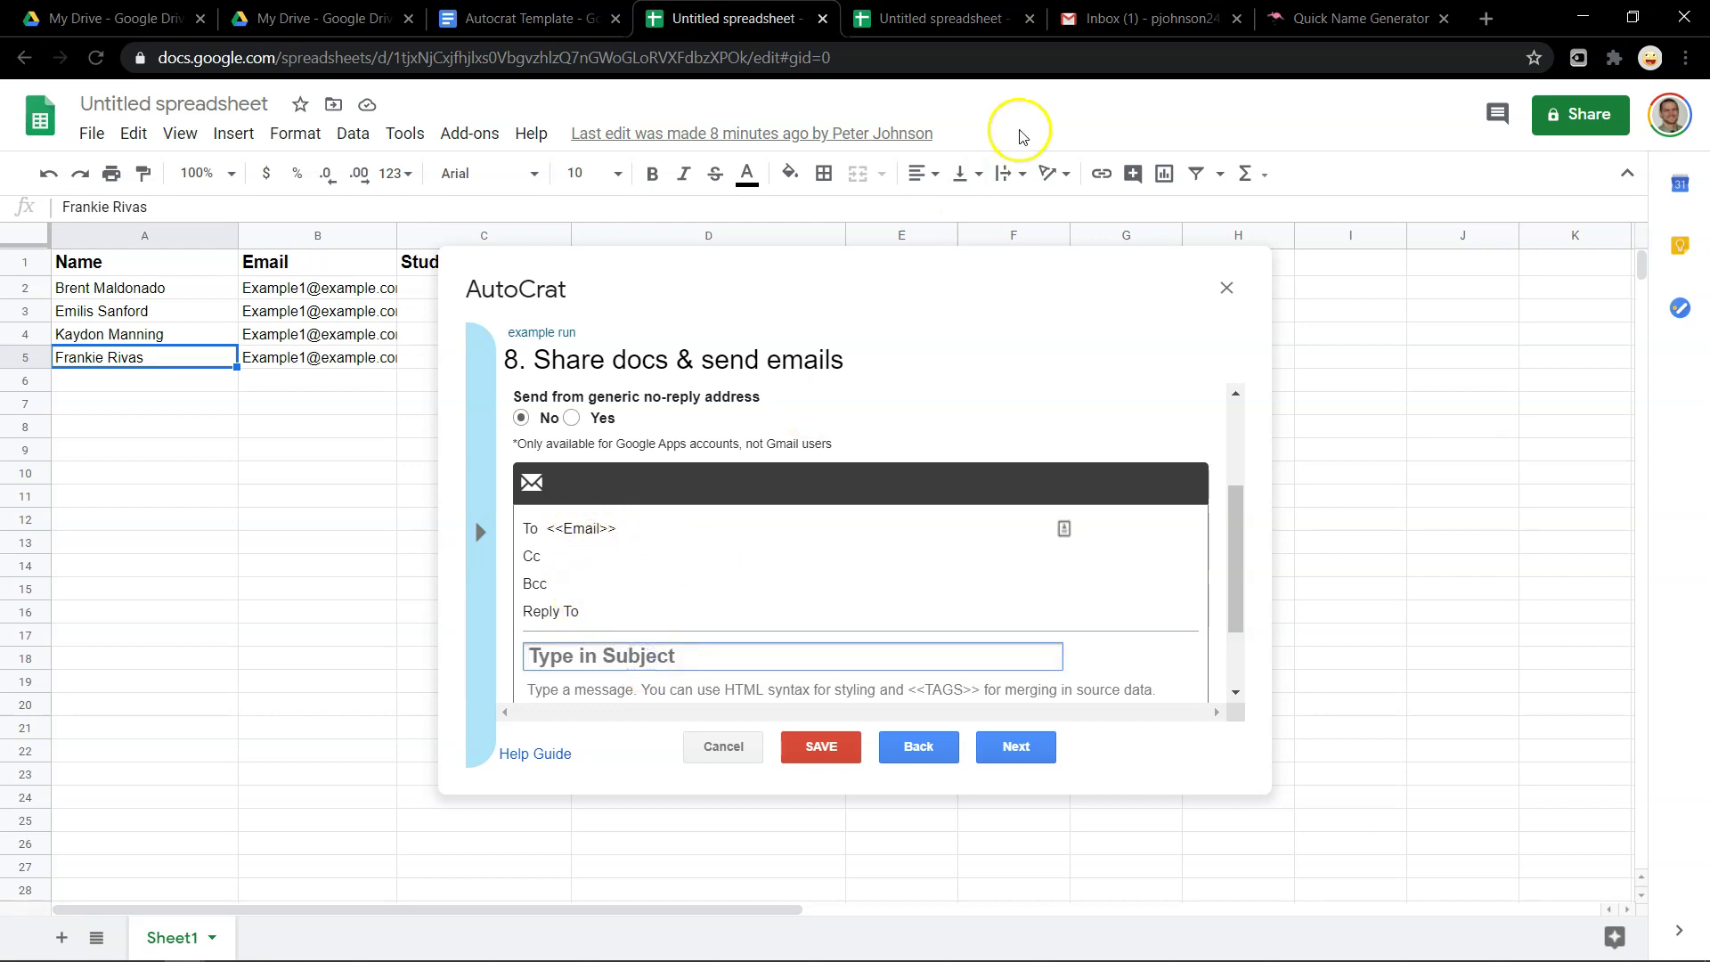
type("Here is you ")
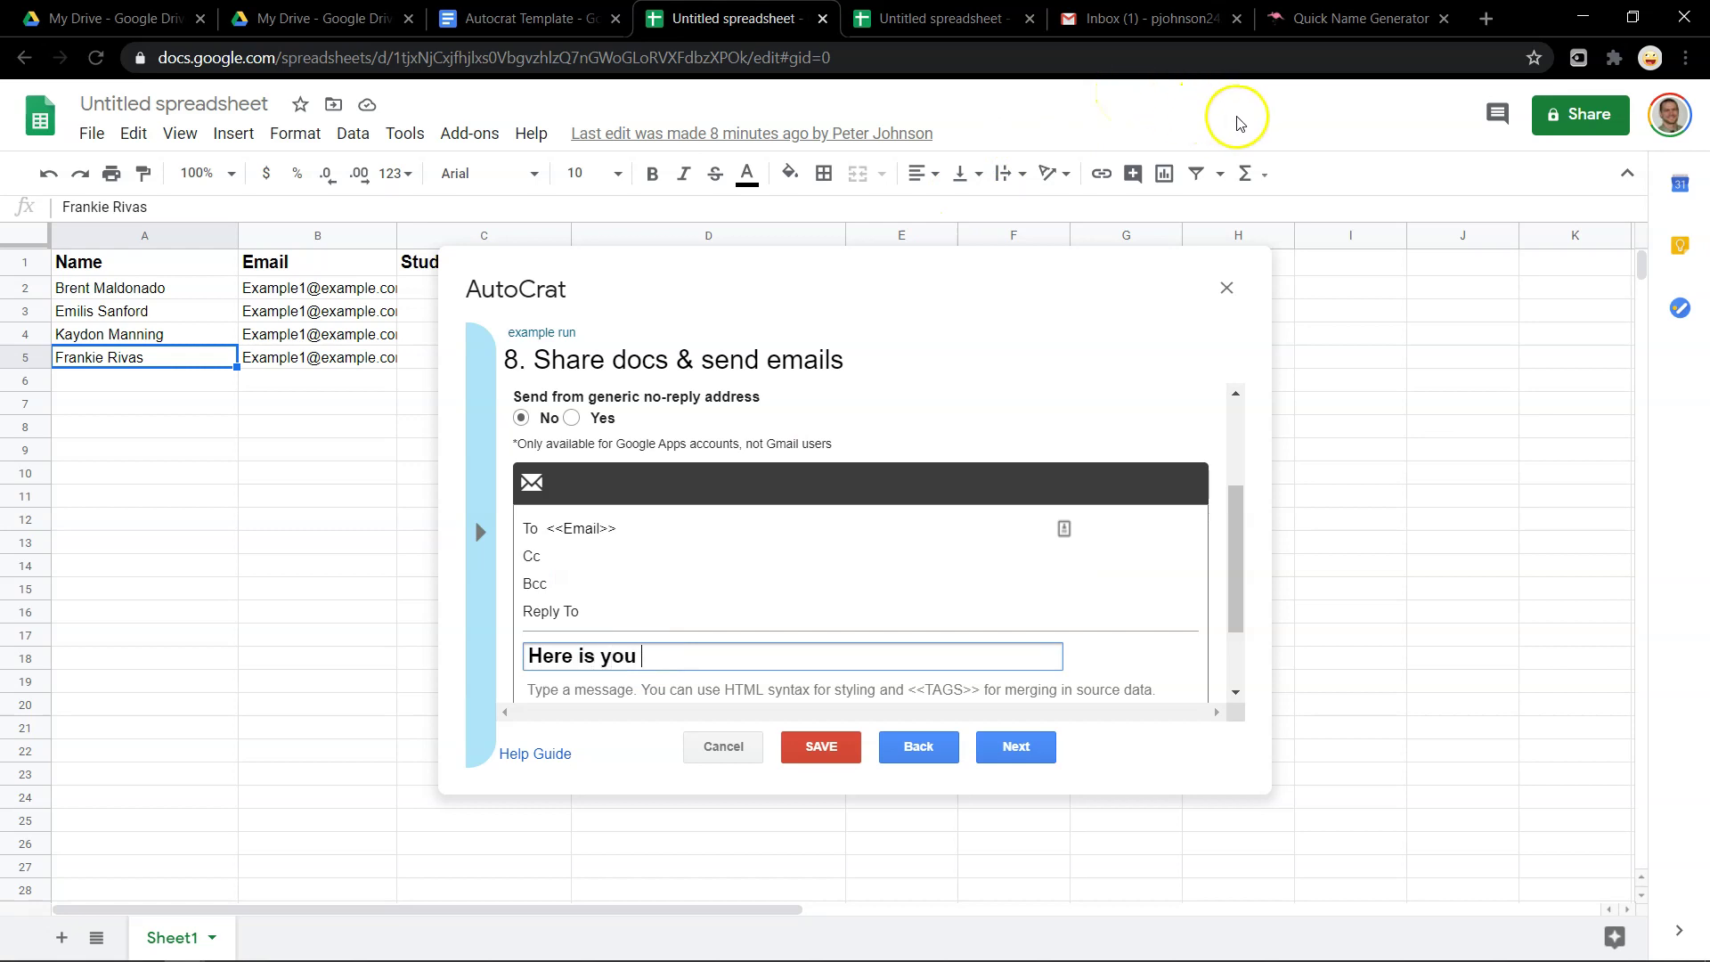
type("r")
key("BackSpace")
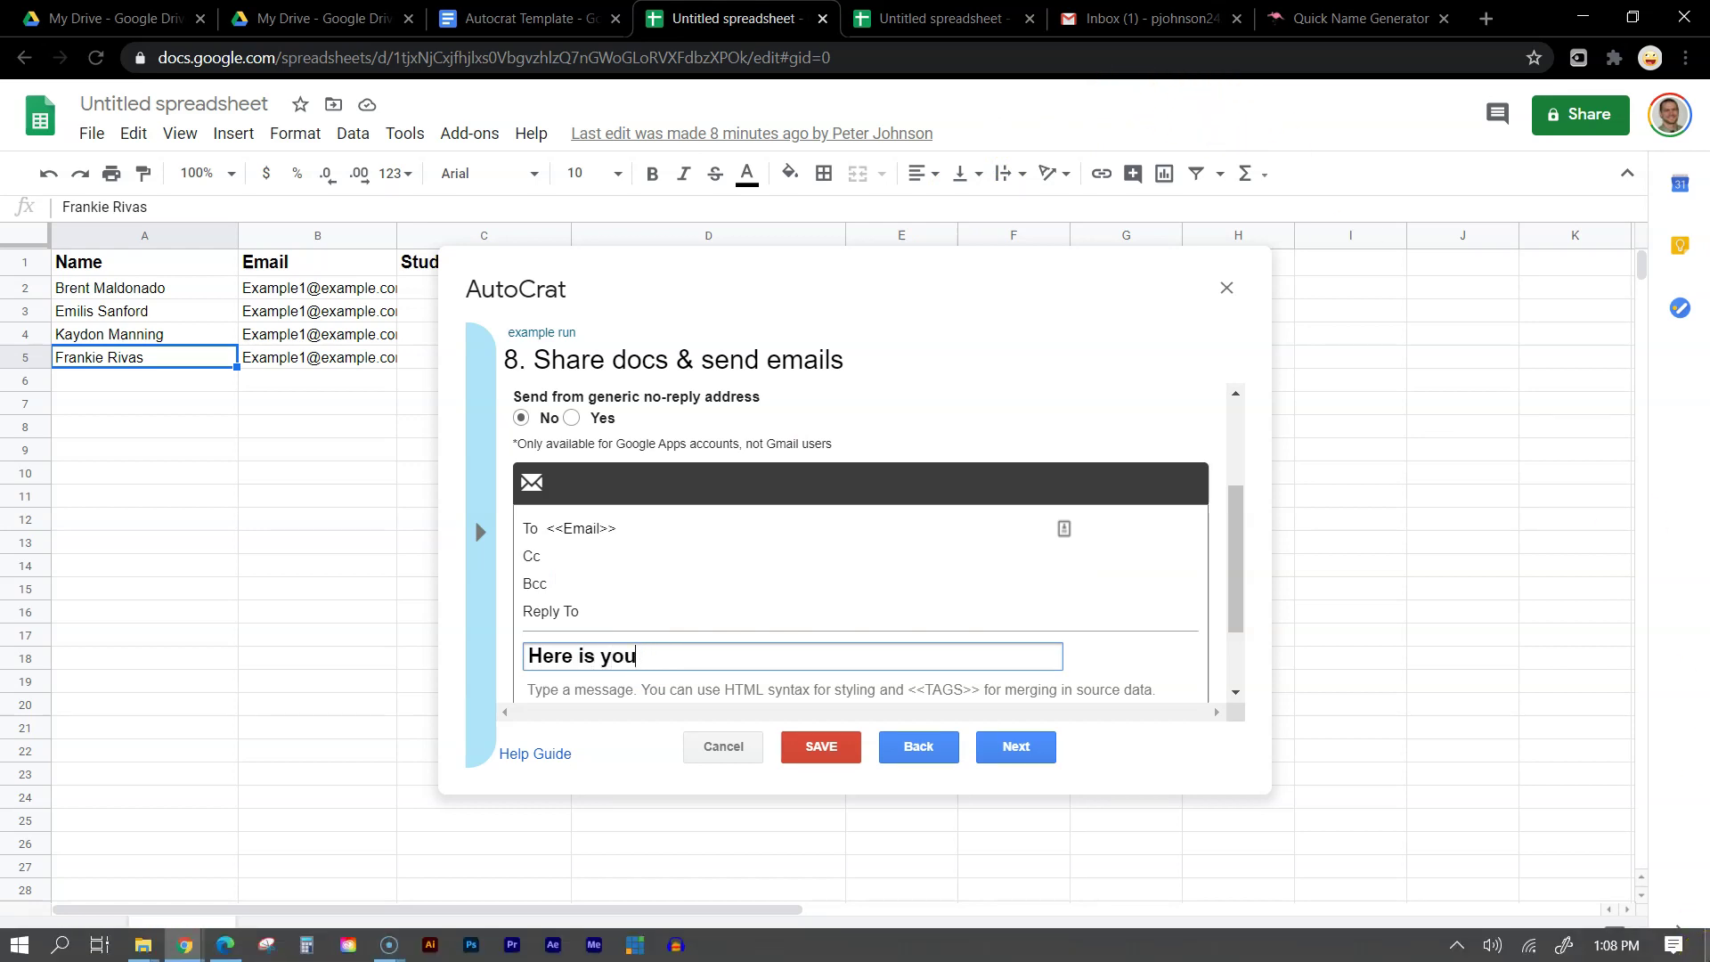
type("r student code")
Put <<Student Code>> and <<Comment>> on separate lines in the email body and save
scroll(891, 602, "down", 1)
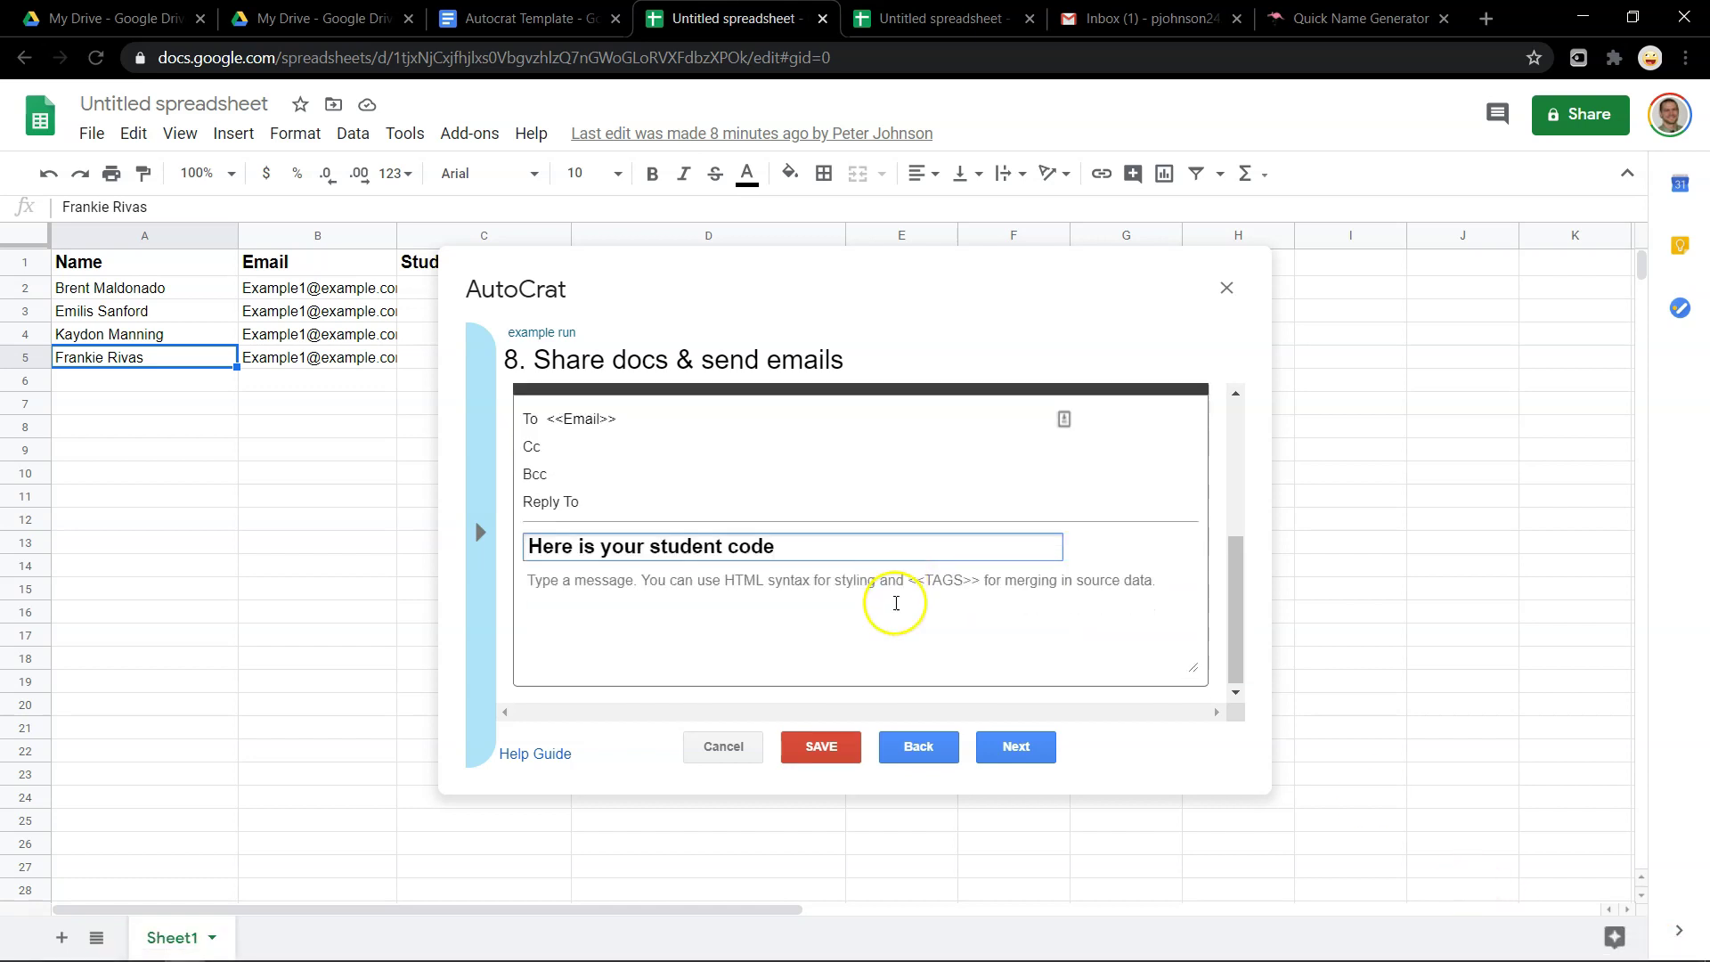
left_click(483, 575)
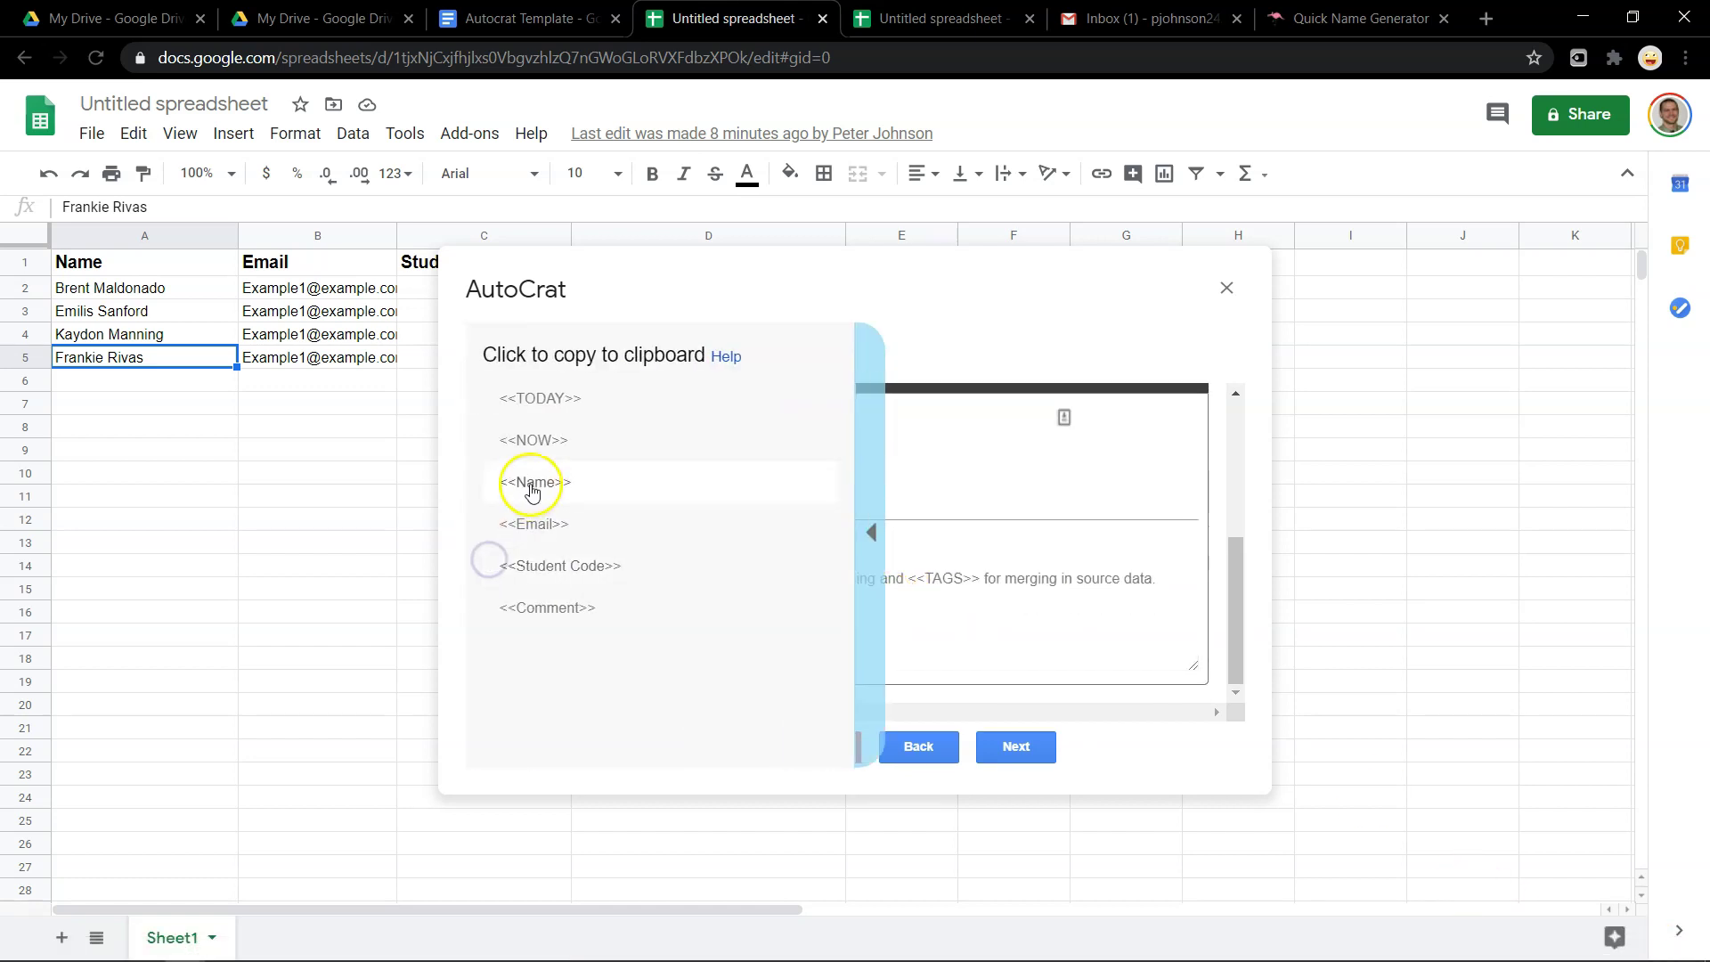
left_click(555, 577)
left_click(696, 596)
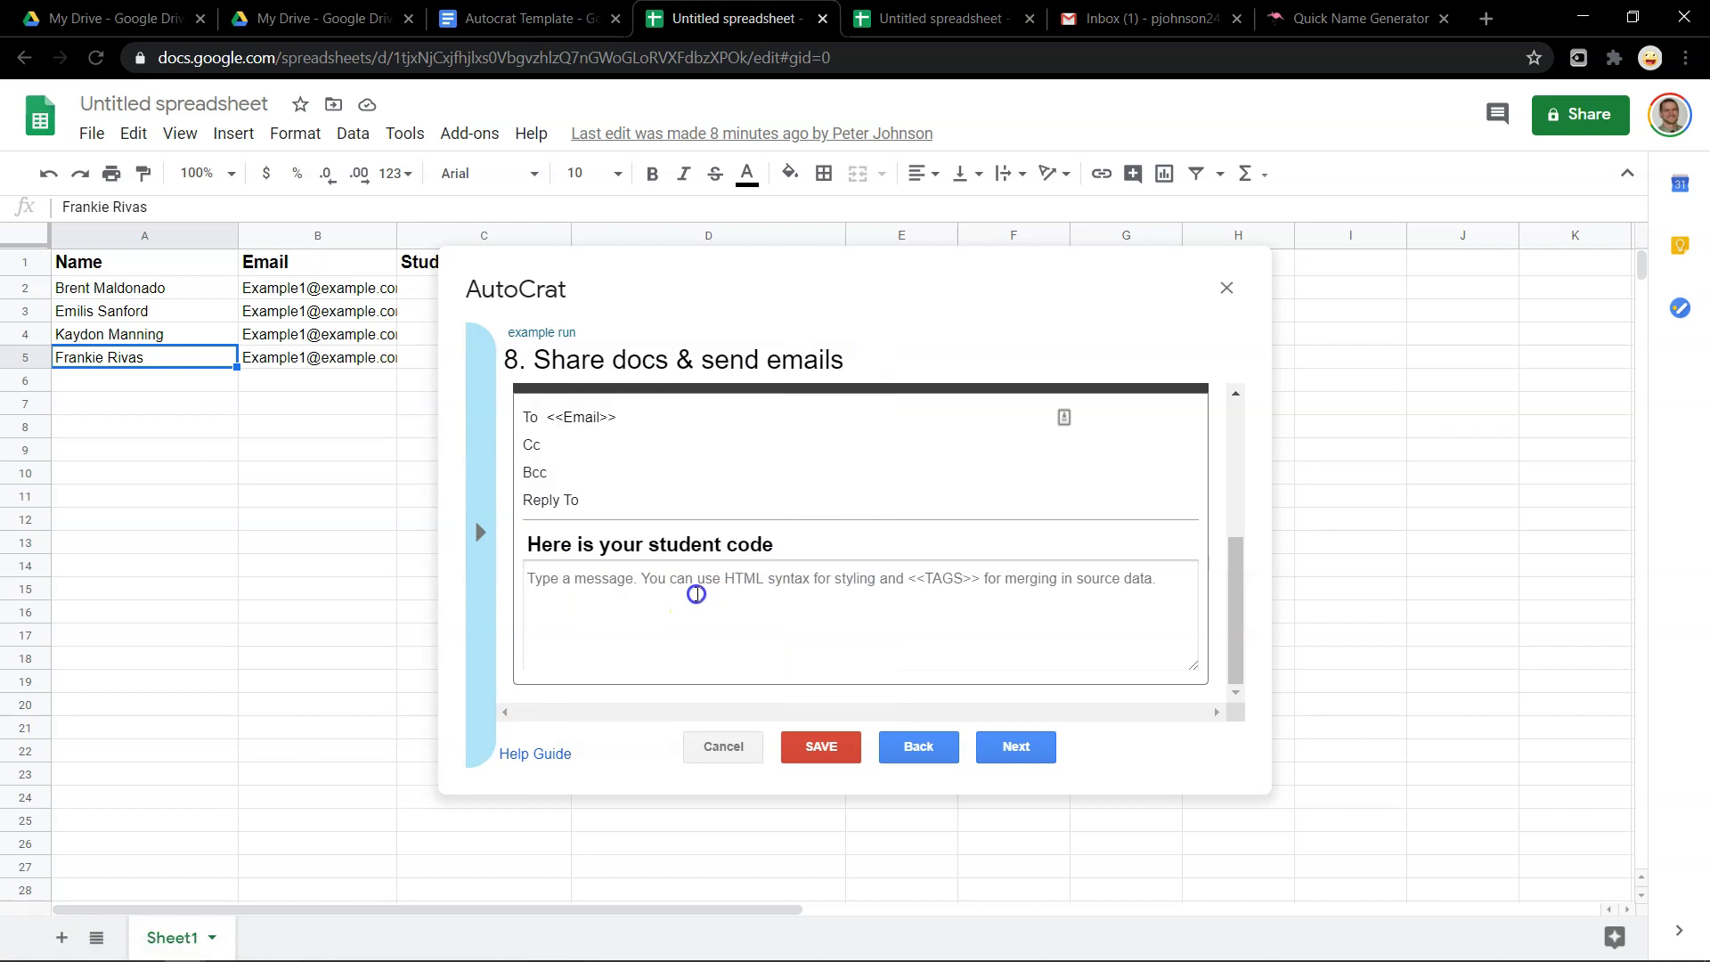
type("<<Student Code>>")
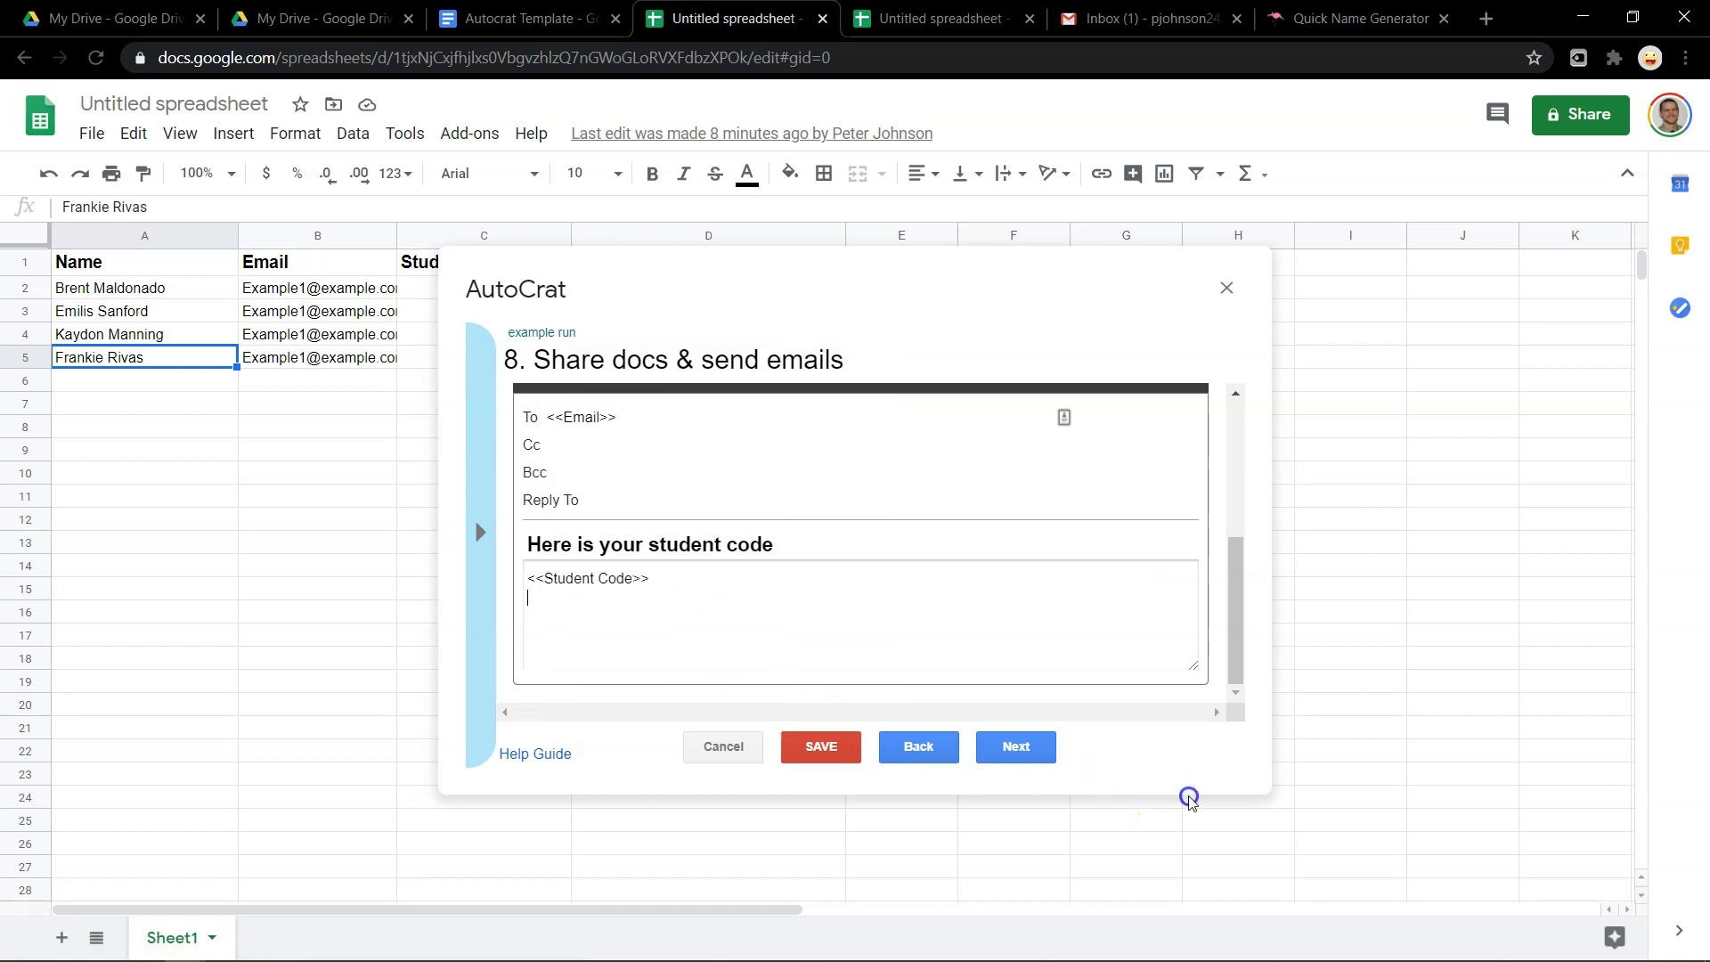
left_click(526, 599)
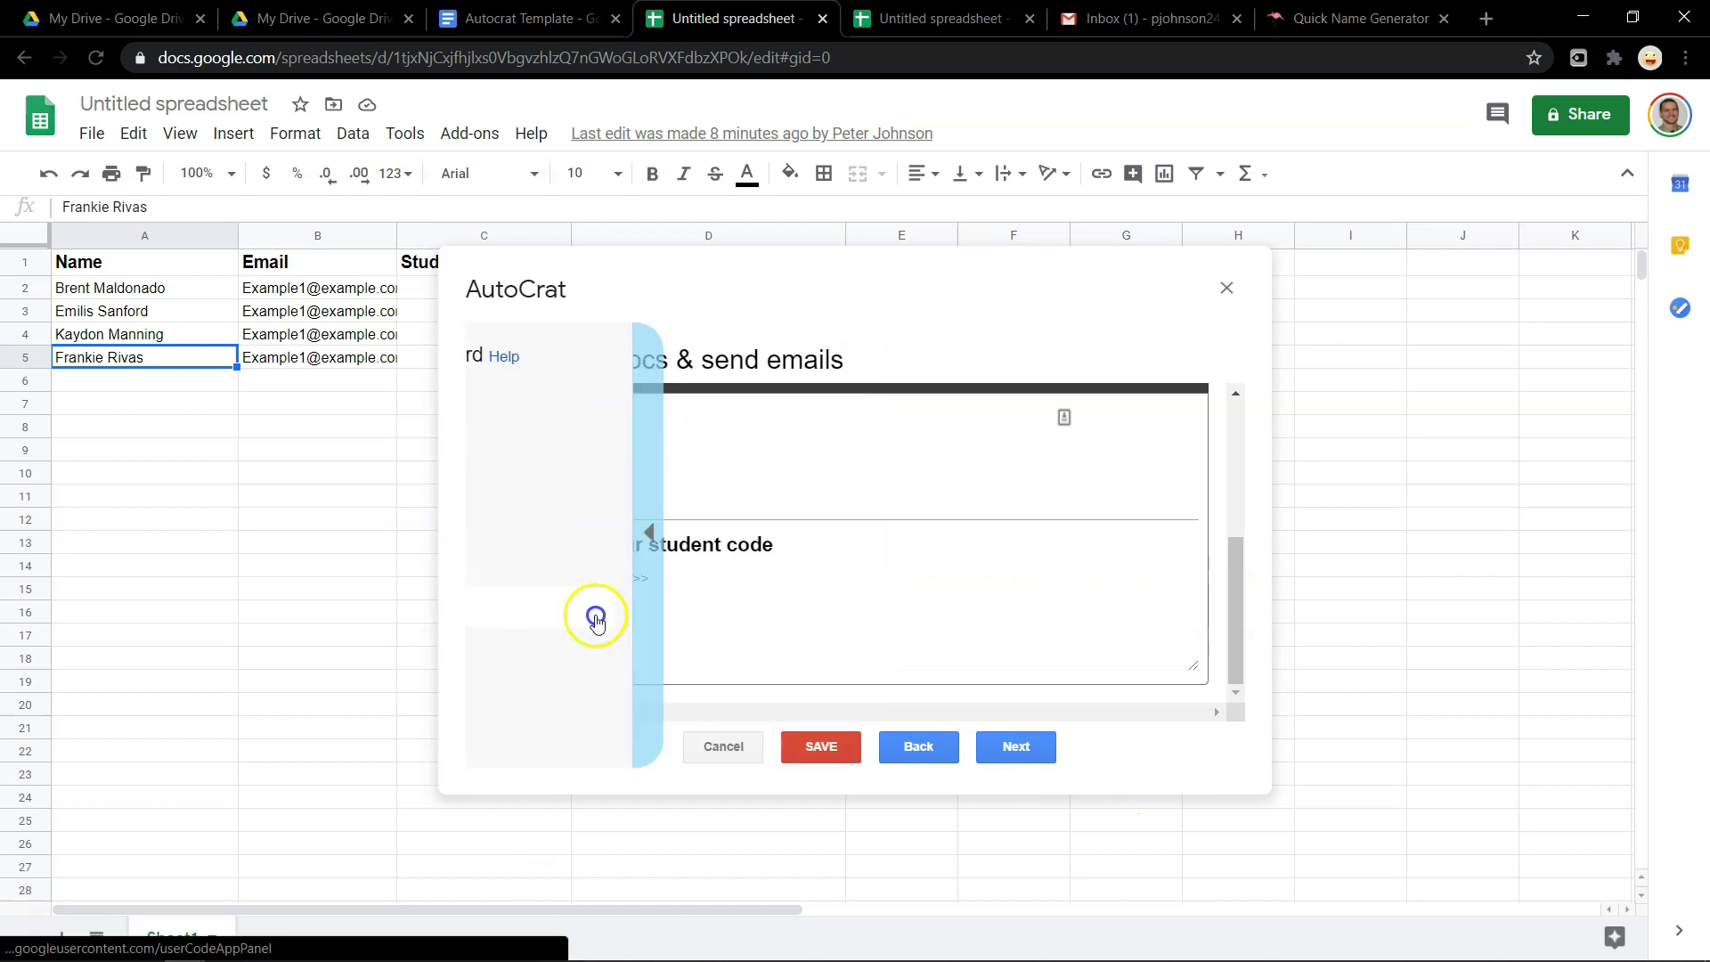
left_click(666, 614)
left_click(663, 614)
type("<<Comment>>")
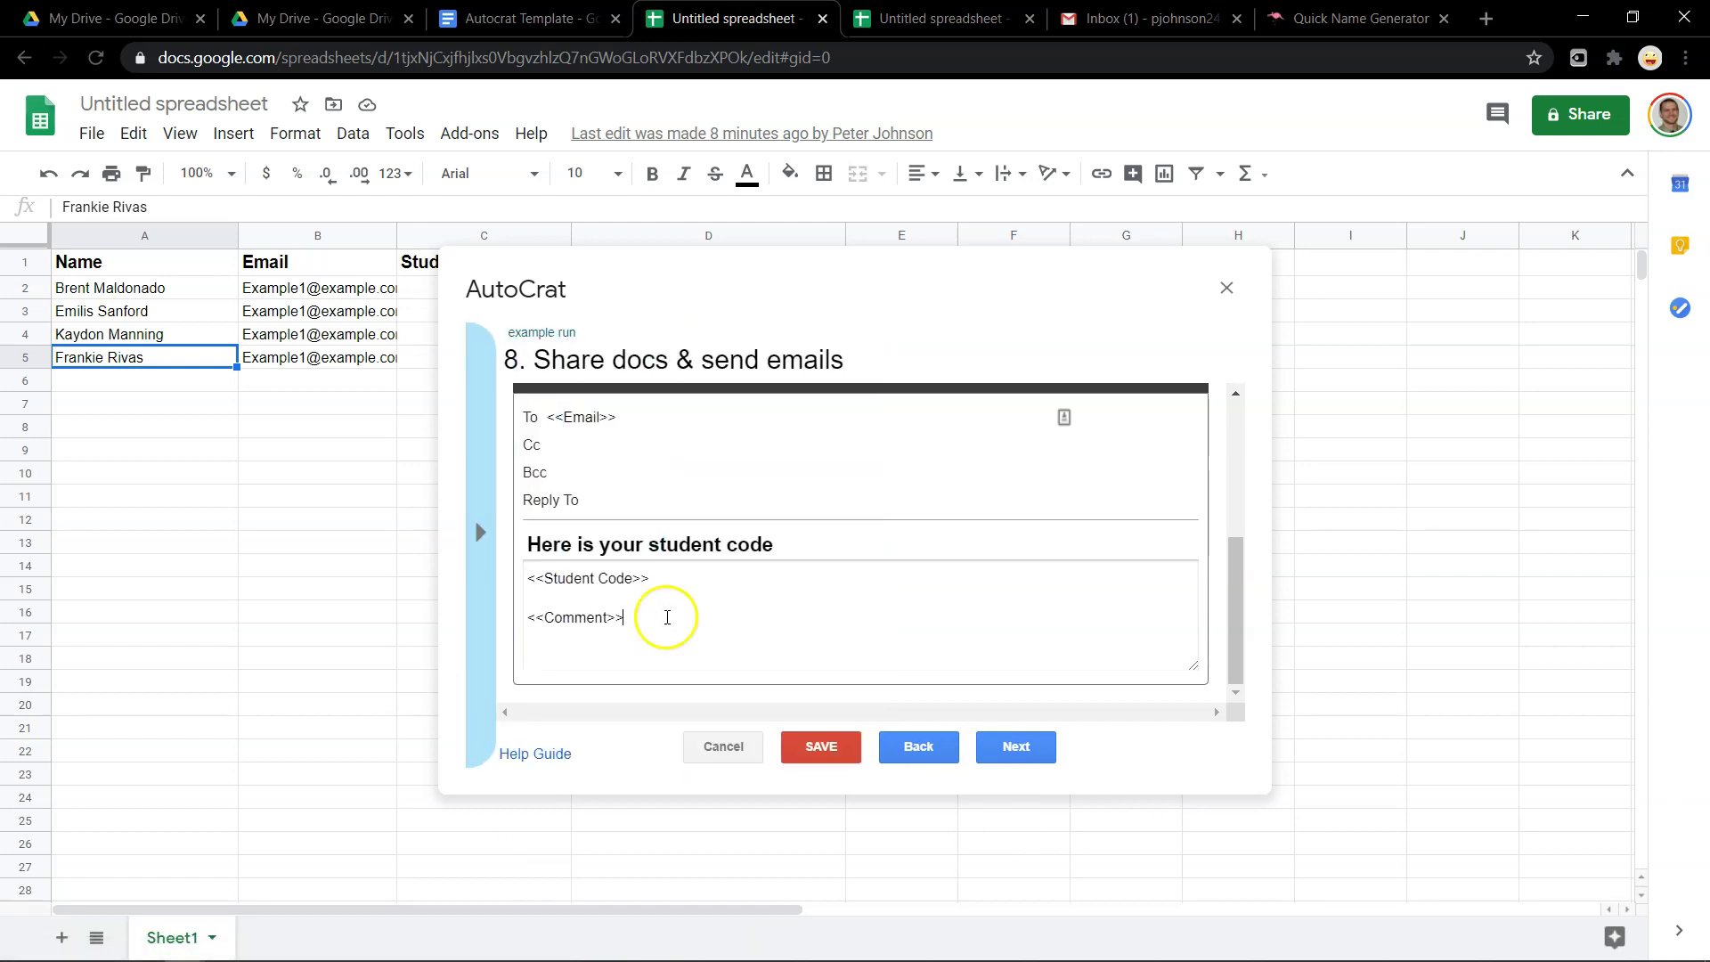
left_click(820, 747)
left_click(1020, 747)
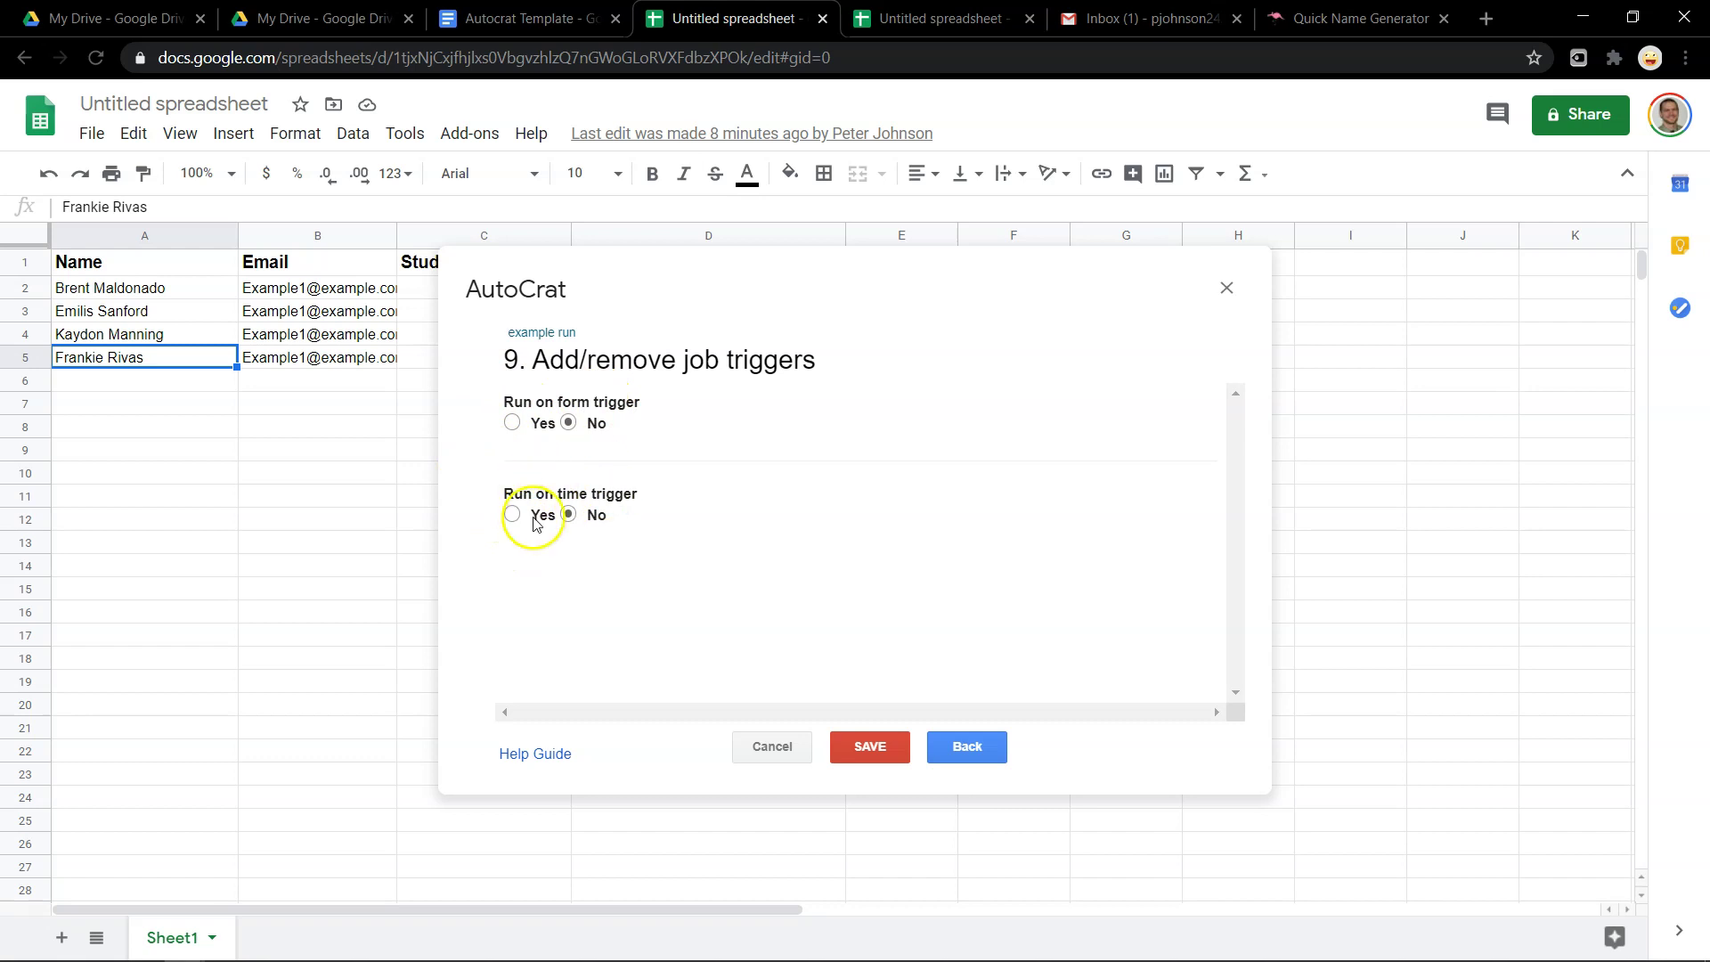
Save the example run job and start it on the four roster rows
left_click(895, 747)
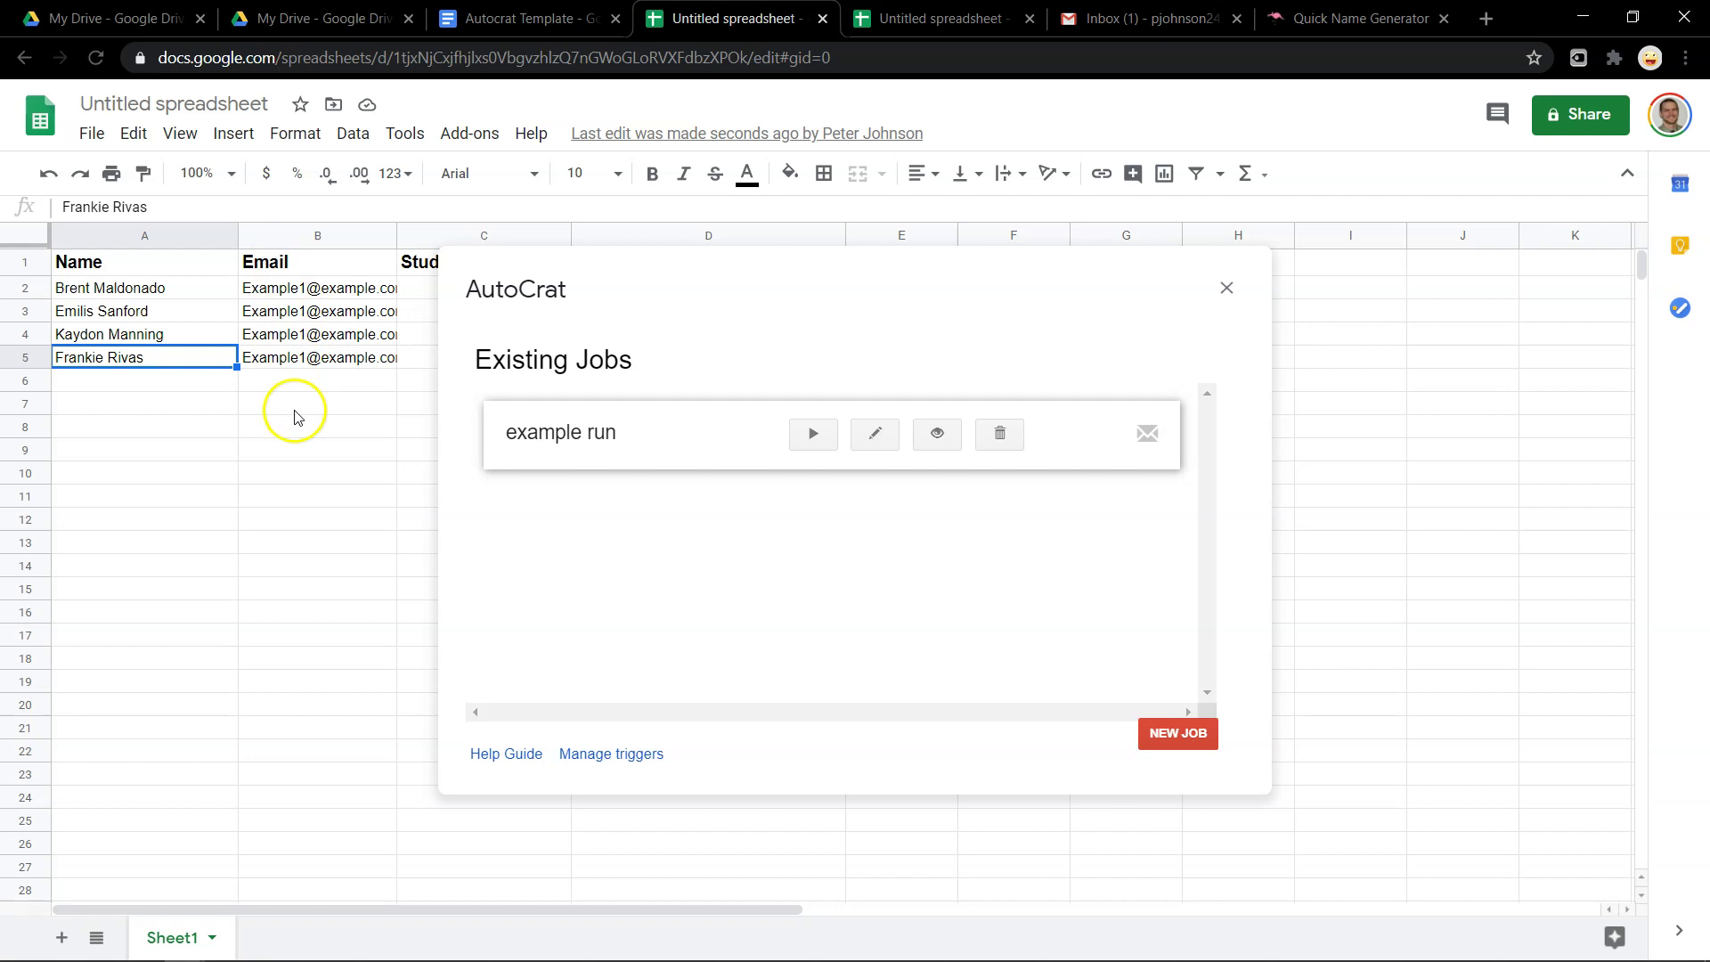
left_click(814, 435)
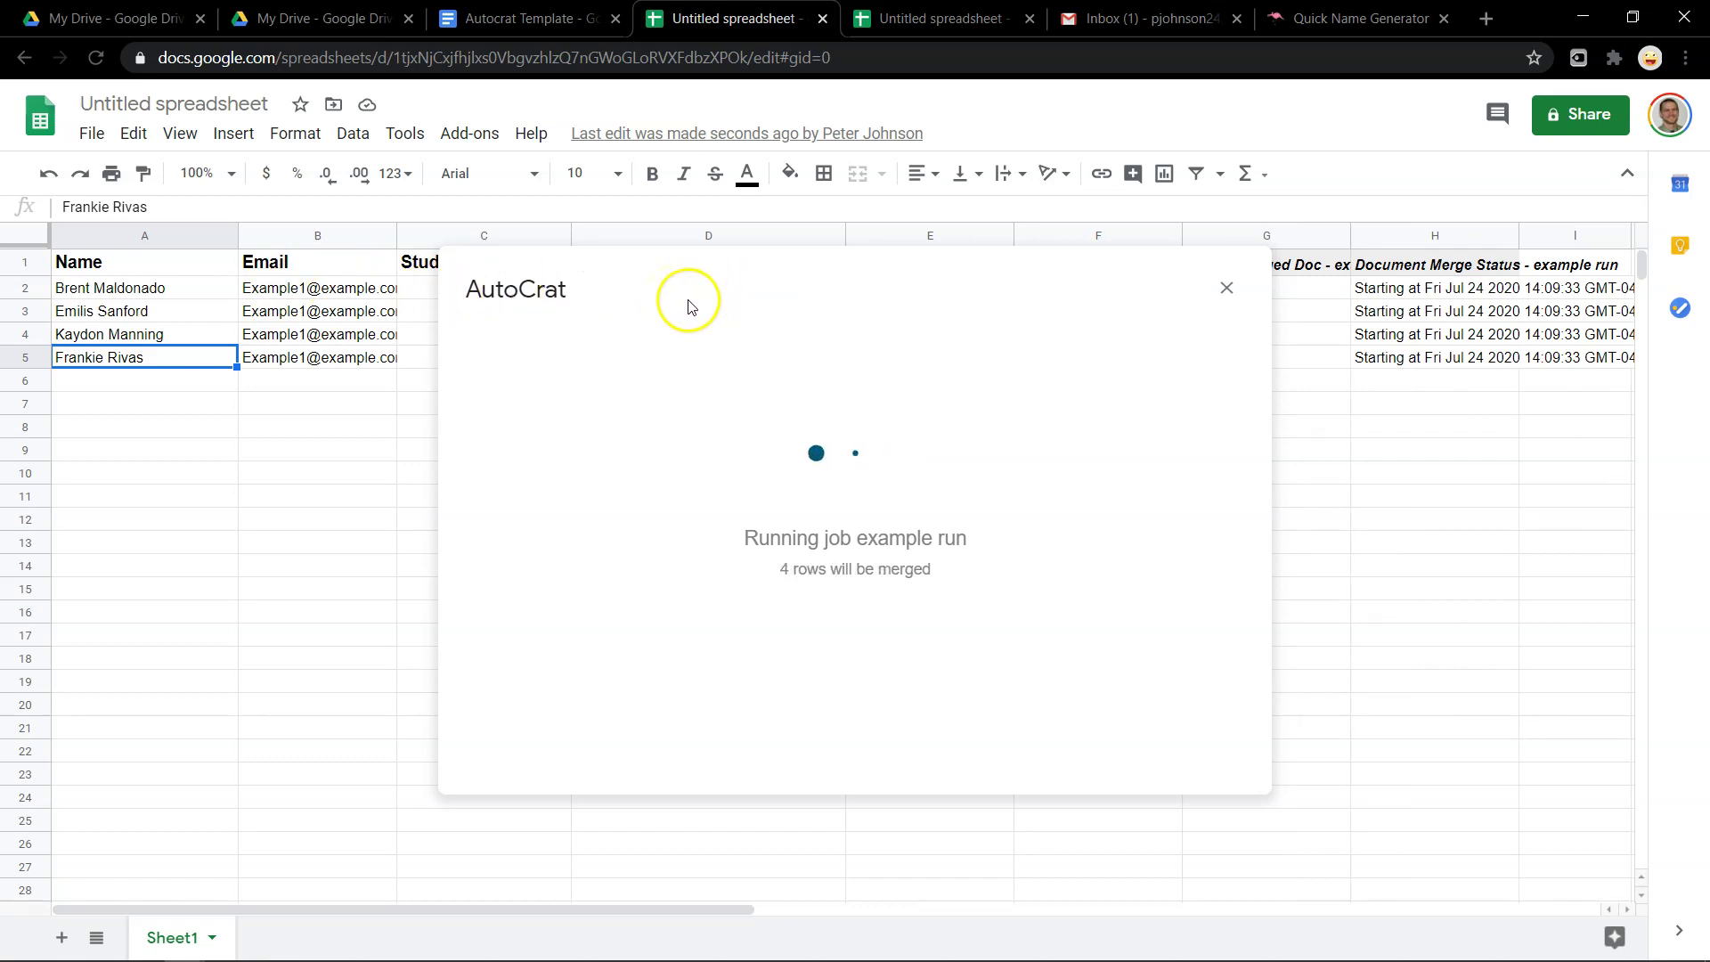
left_click(525, 18)
Type 'Hello' before the <<Name>> tag in the Autocrat Template, then go back to the roster
left_click(492, 457)
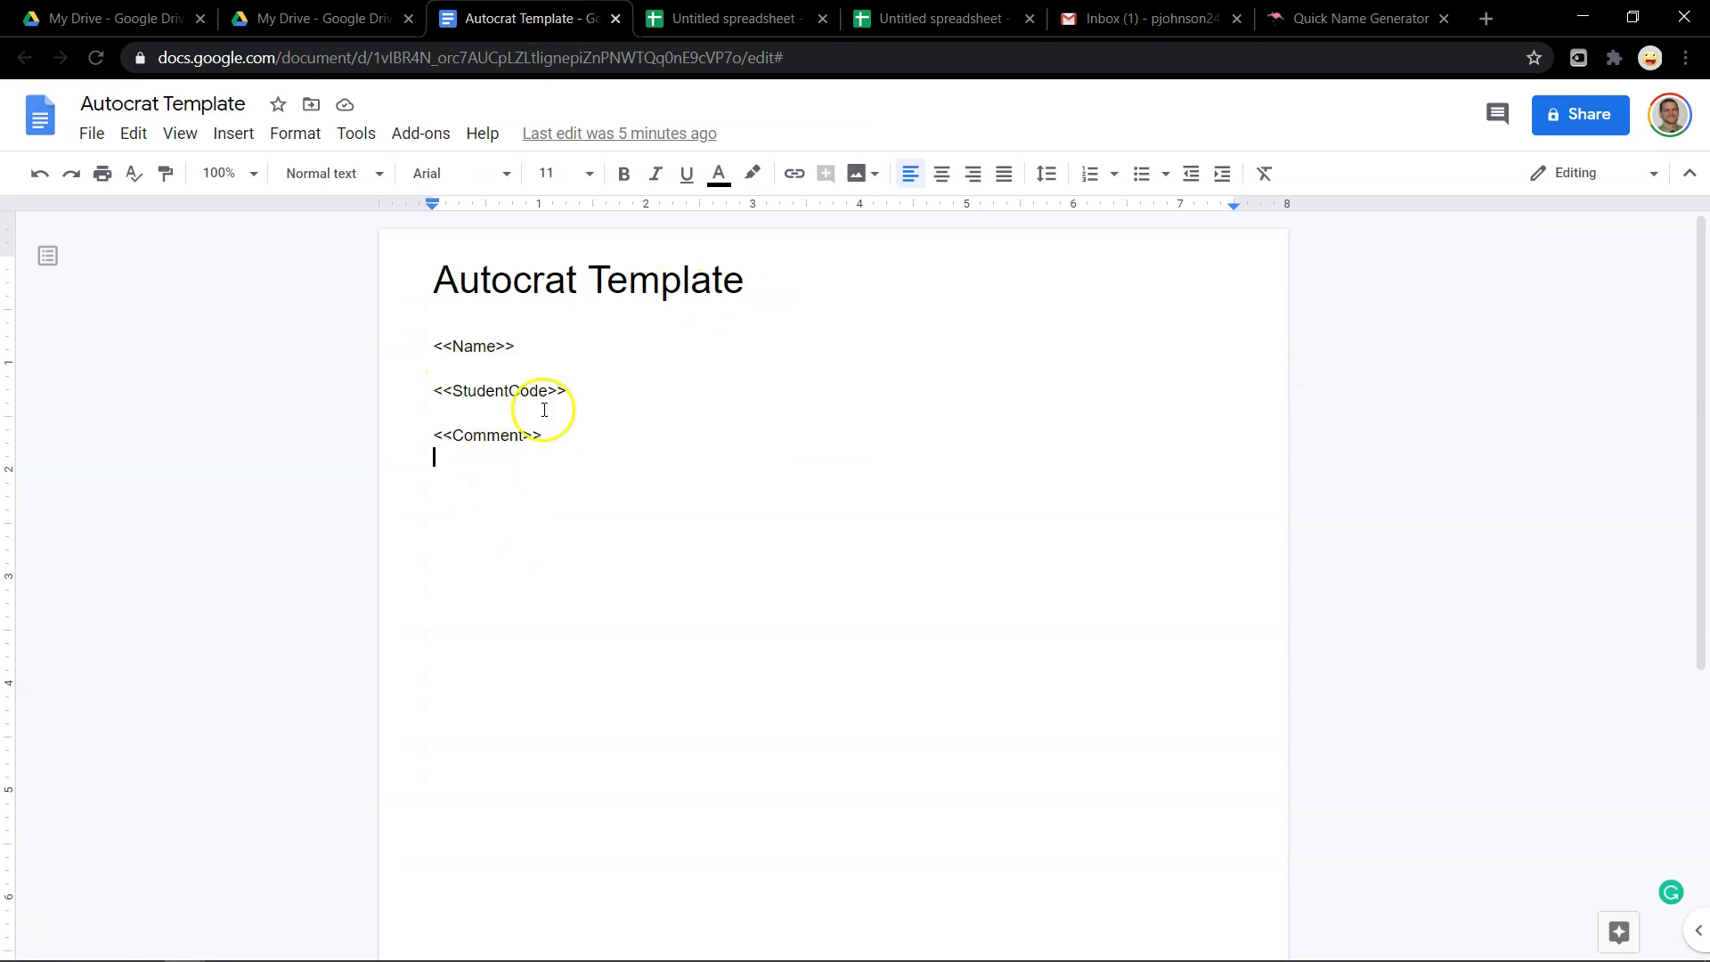
left_click(422, 343)
left_click(896, 609)
left_click(1707, 557)
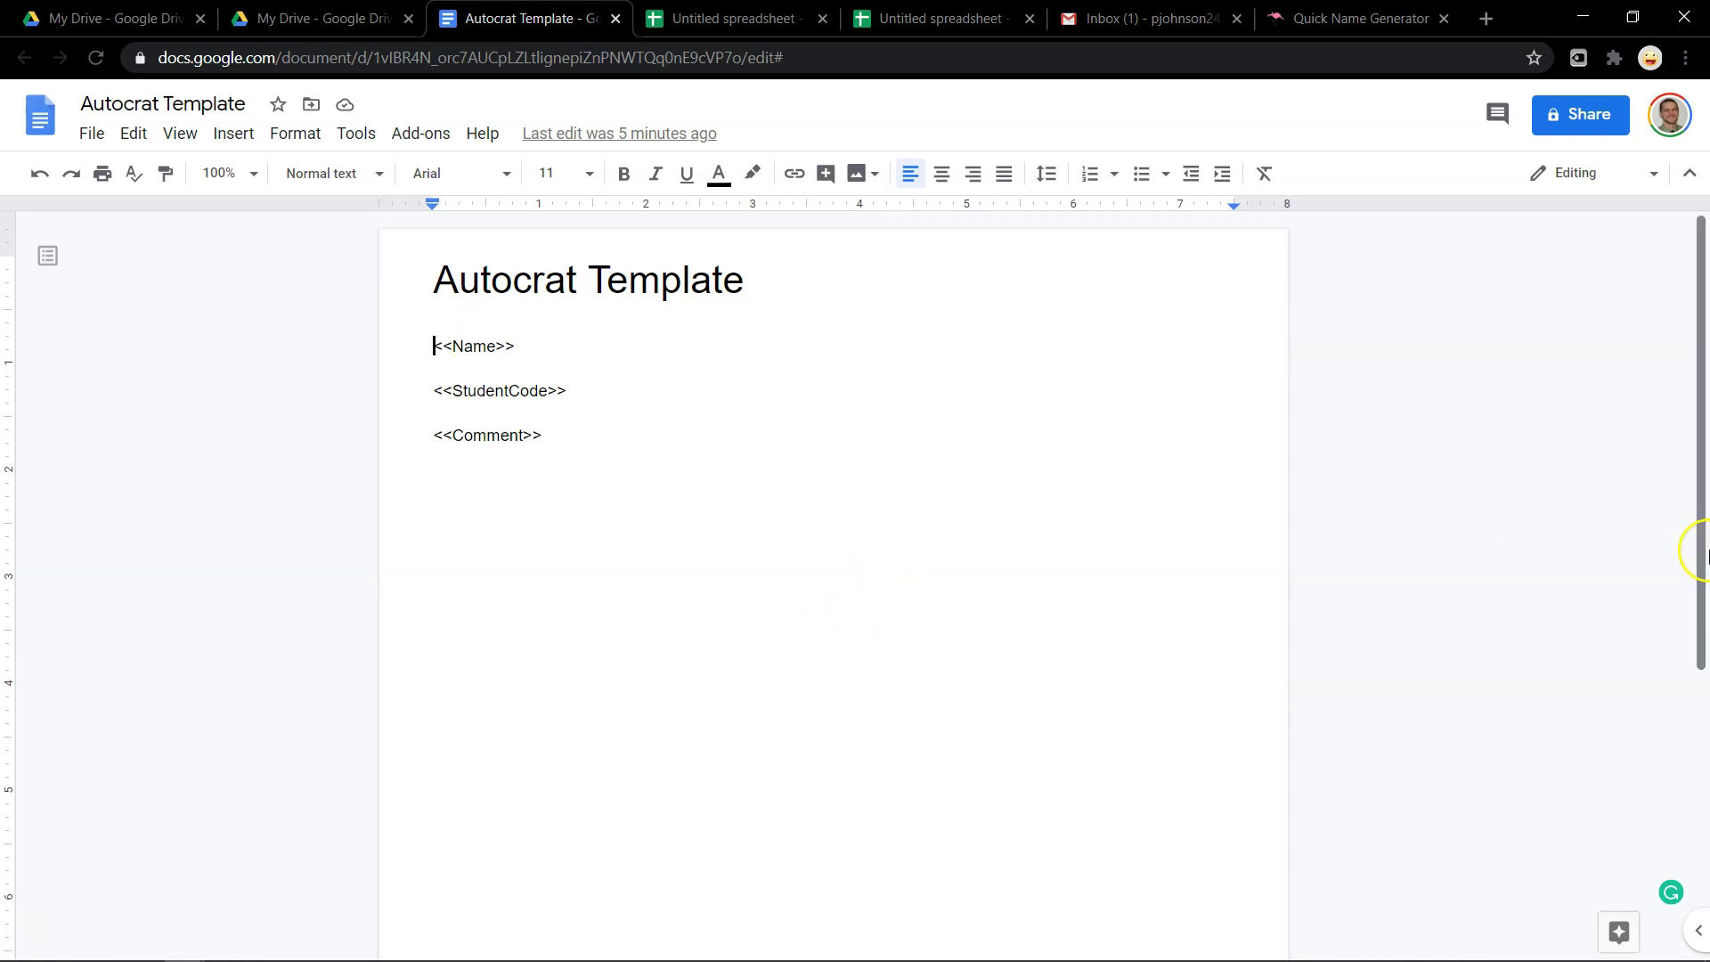
type("Hello")
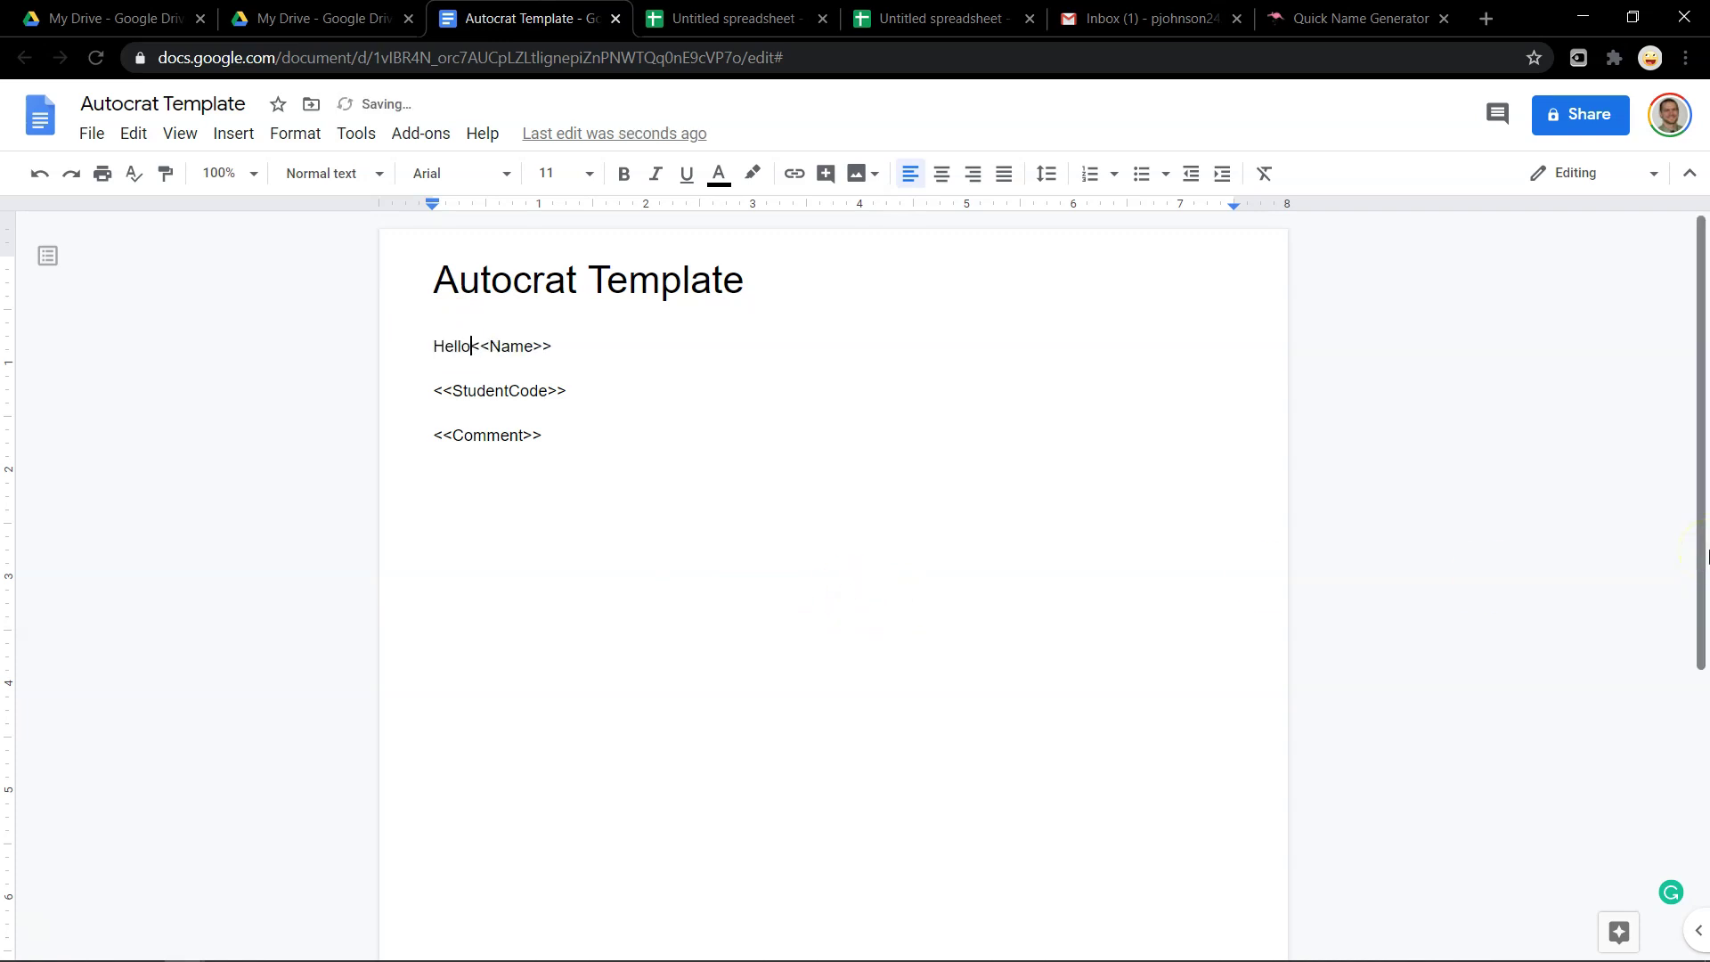
double_click(610, 346)
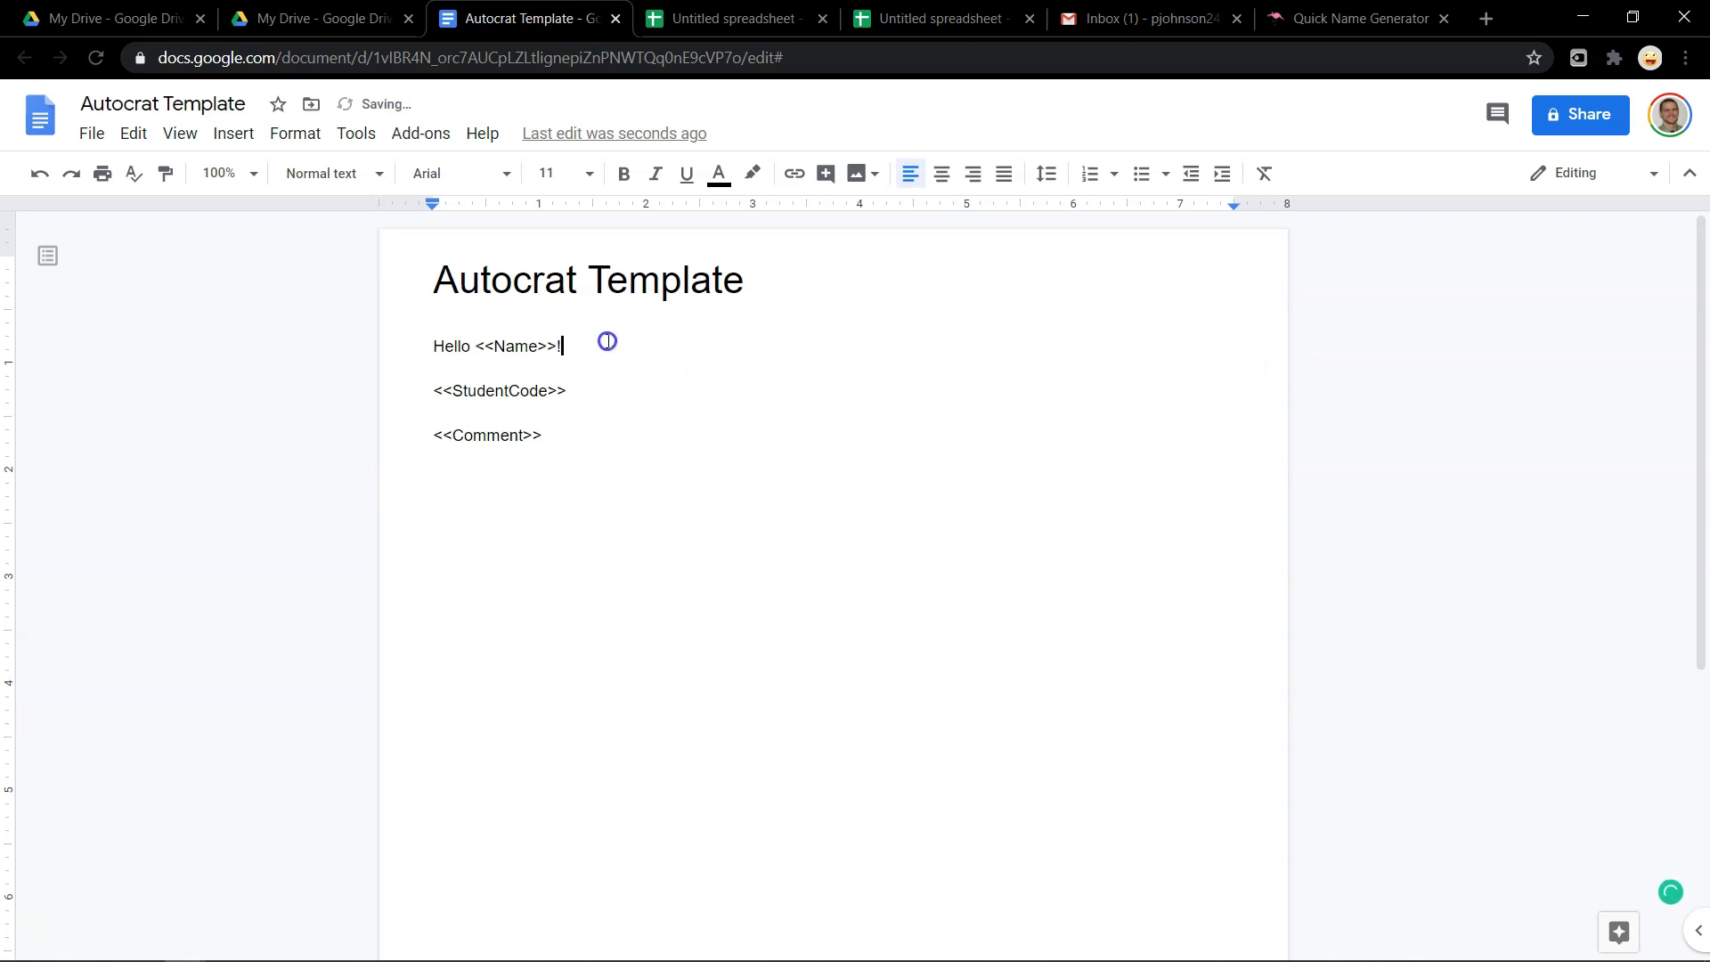
left_click(732, 18)
left_click(737, 210)
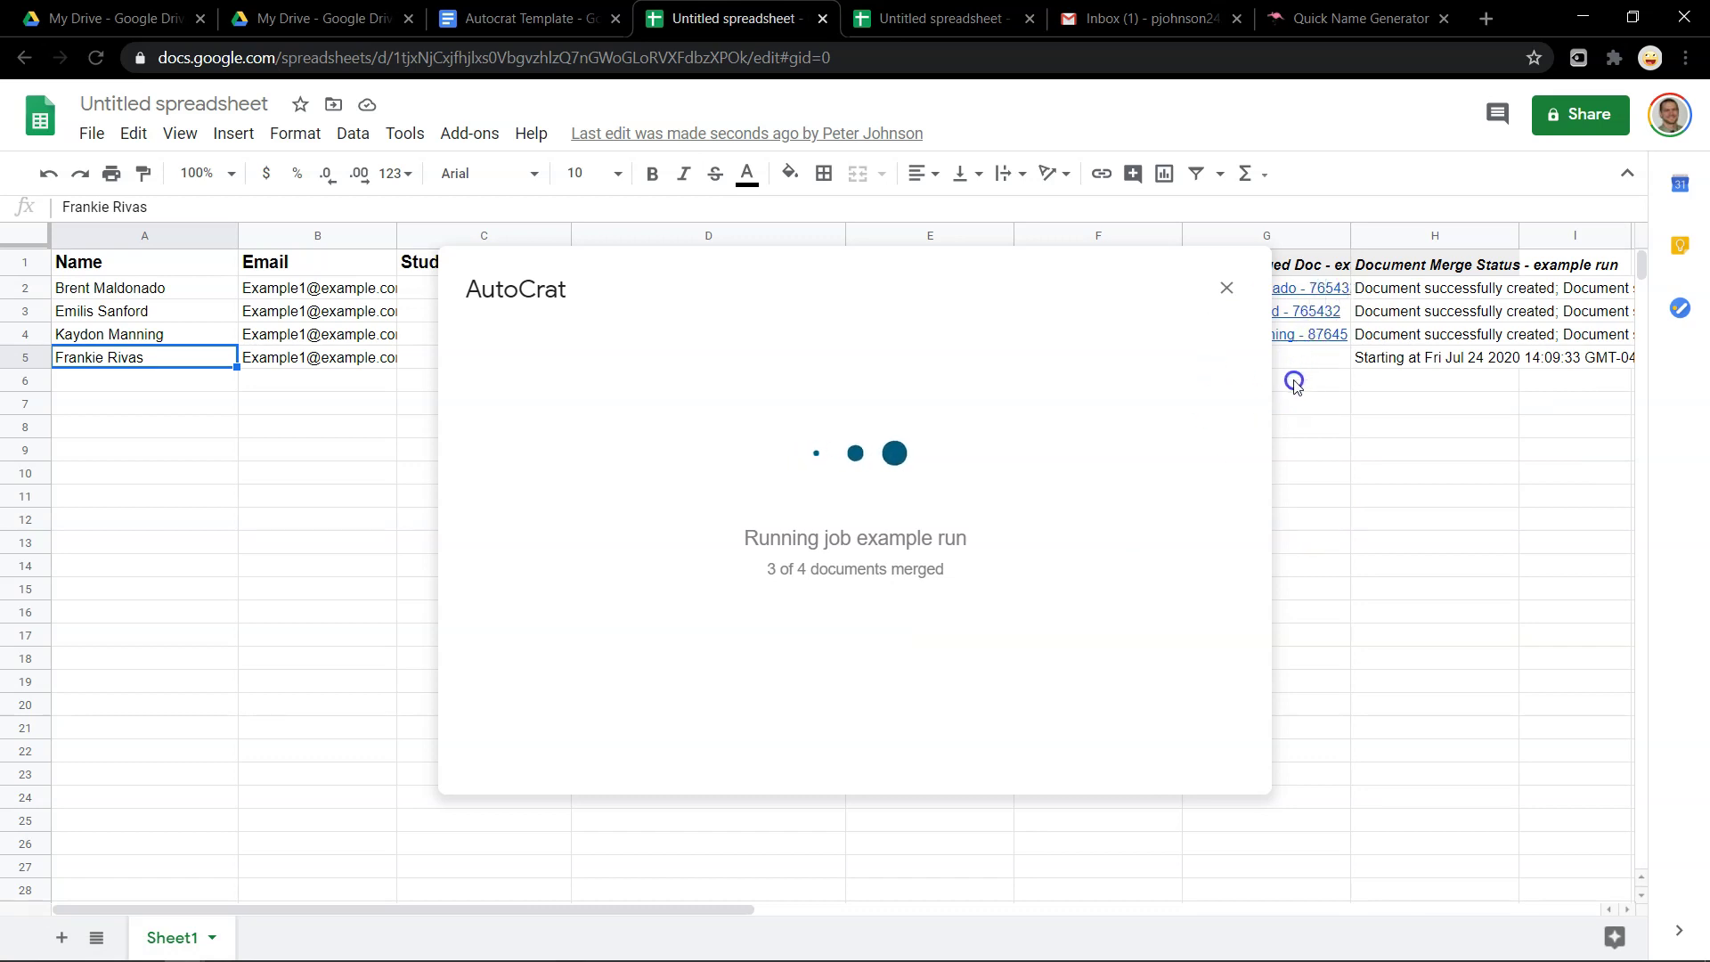
Close the finished merge window and open the first student's merged PDF from the G2 link
mouse_move(1308, 361)
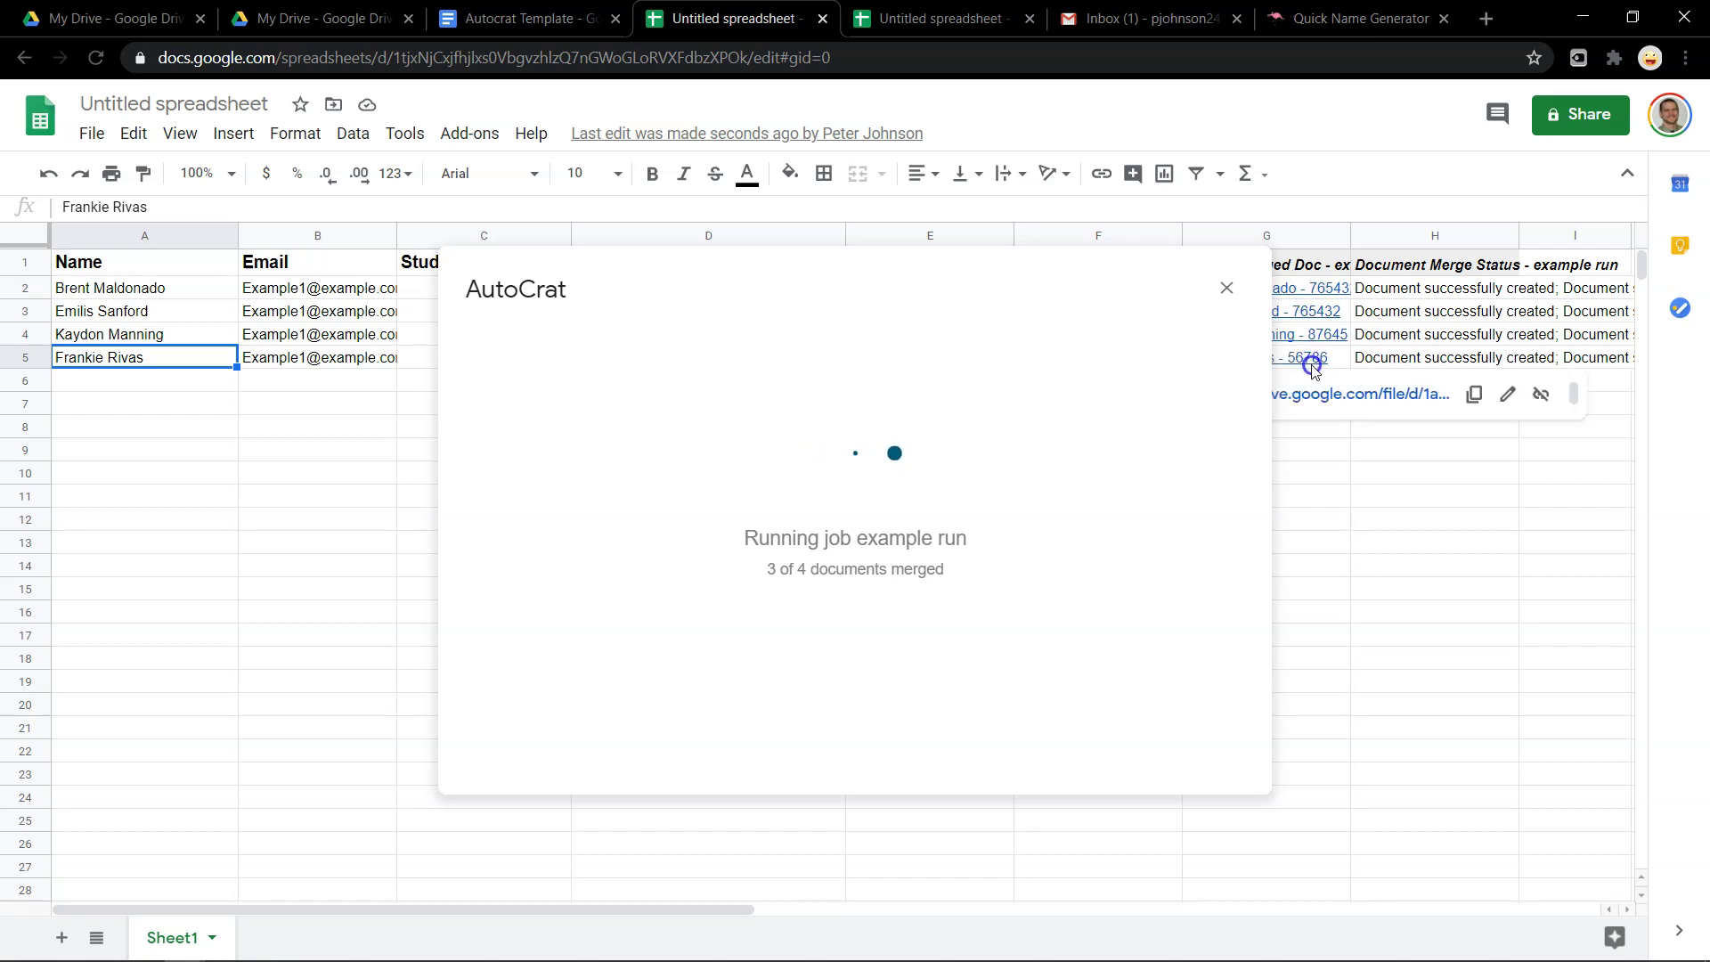
left_click(1224, 294)
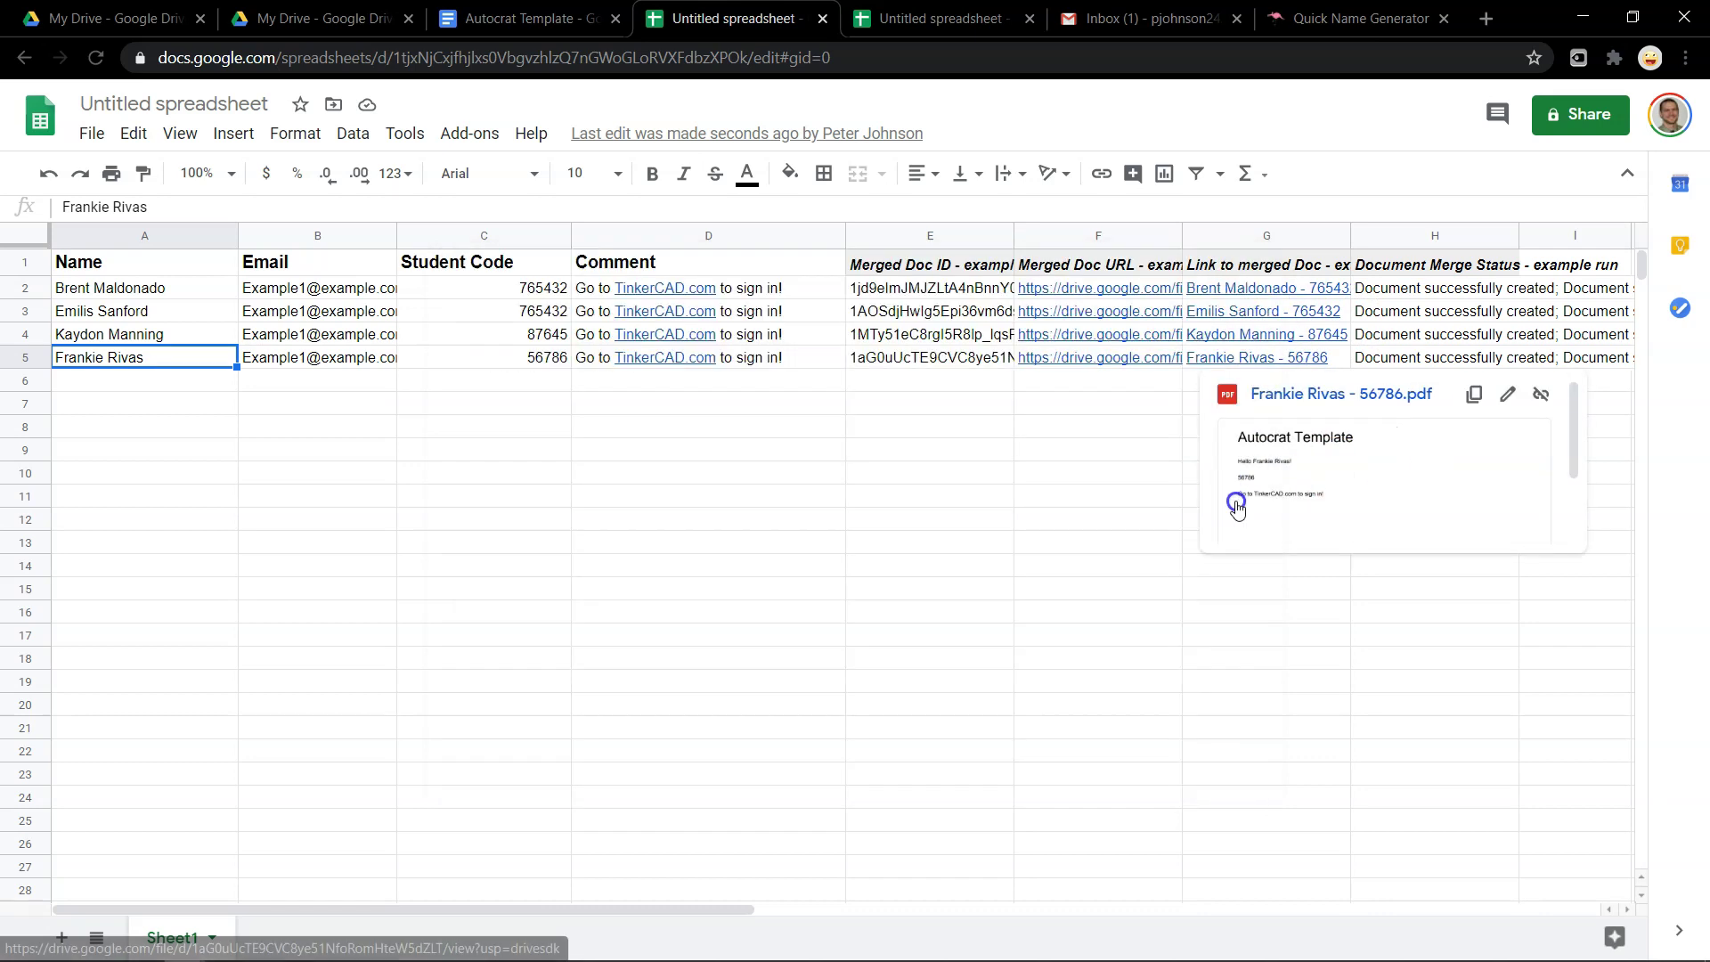
mouse_move(1078, 294)
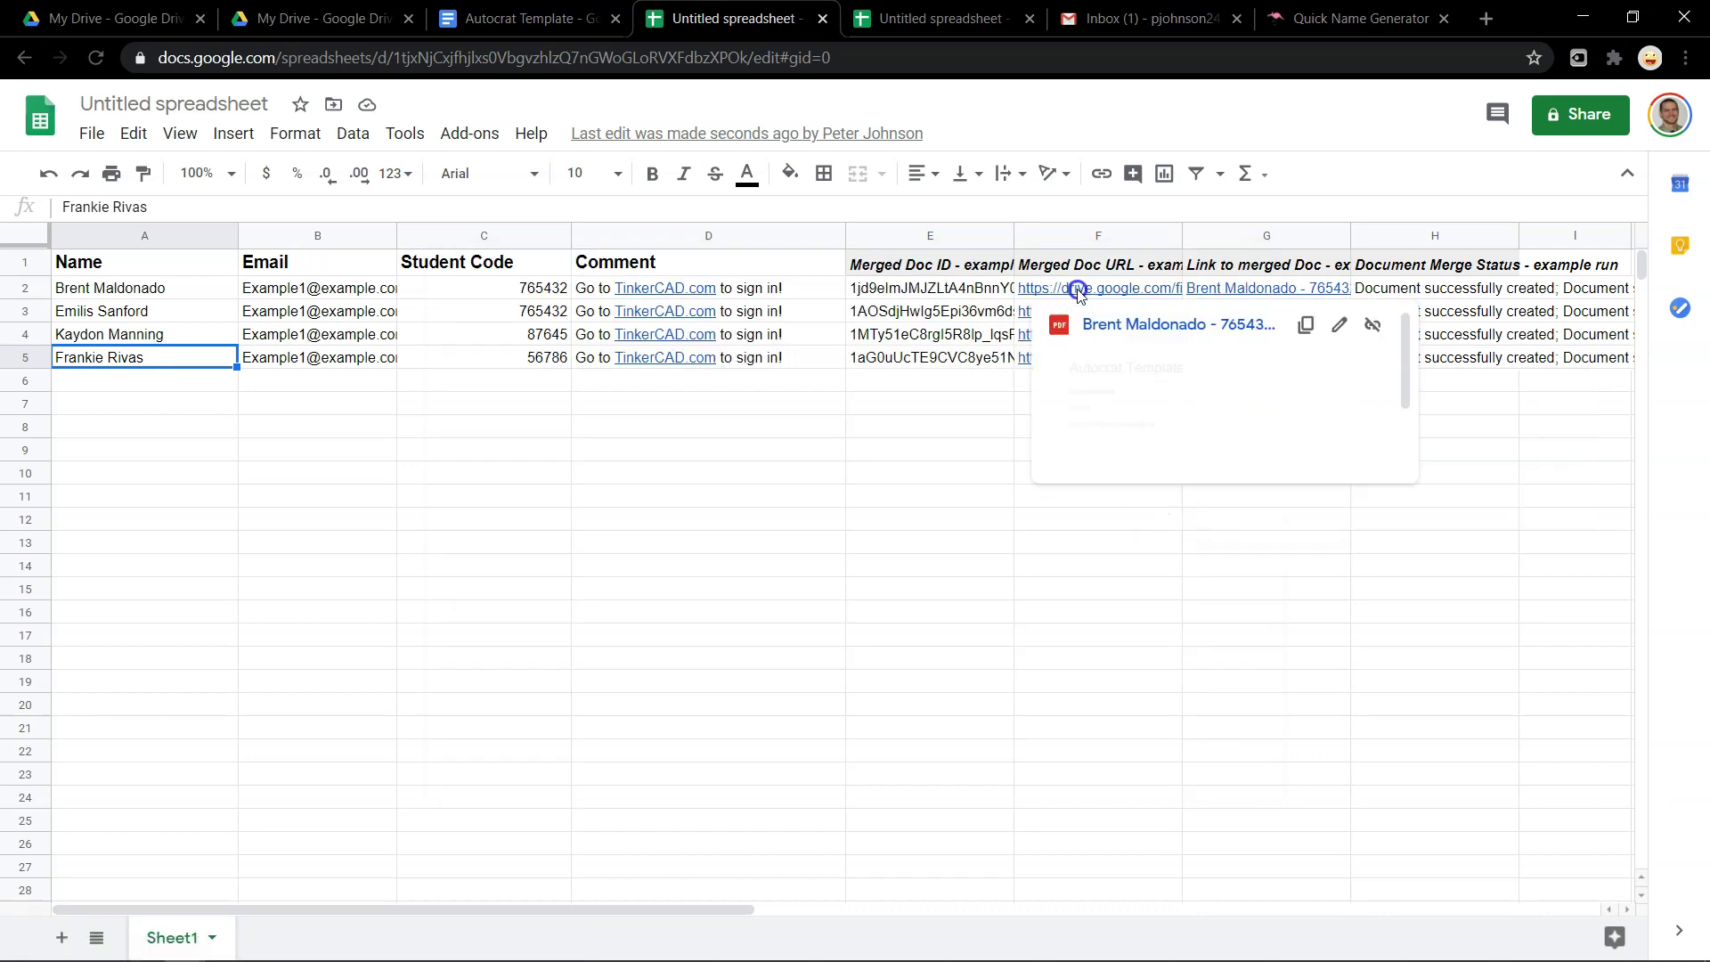
left_click(1229, 290)
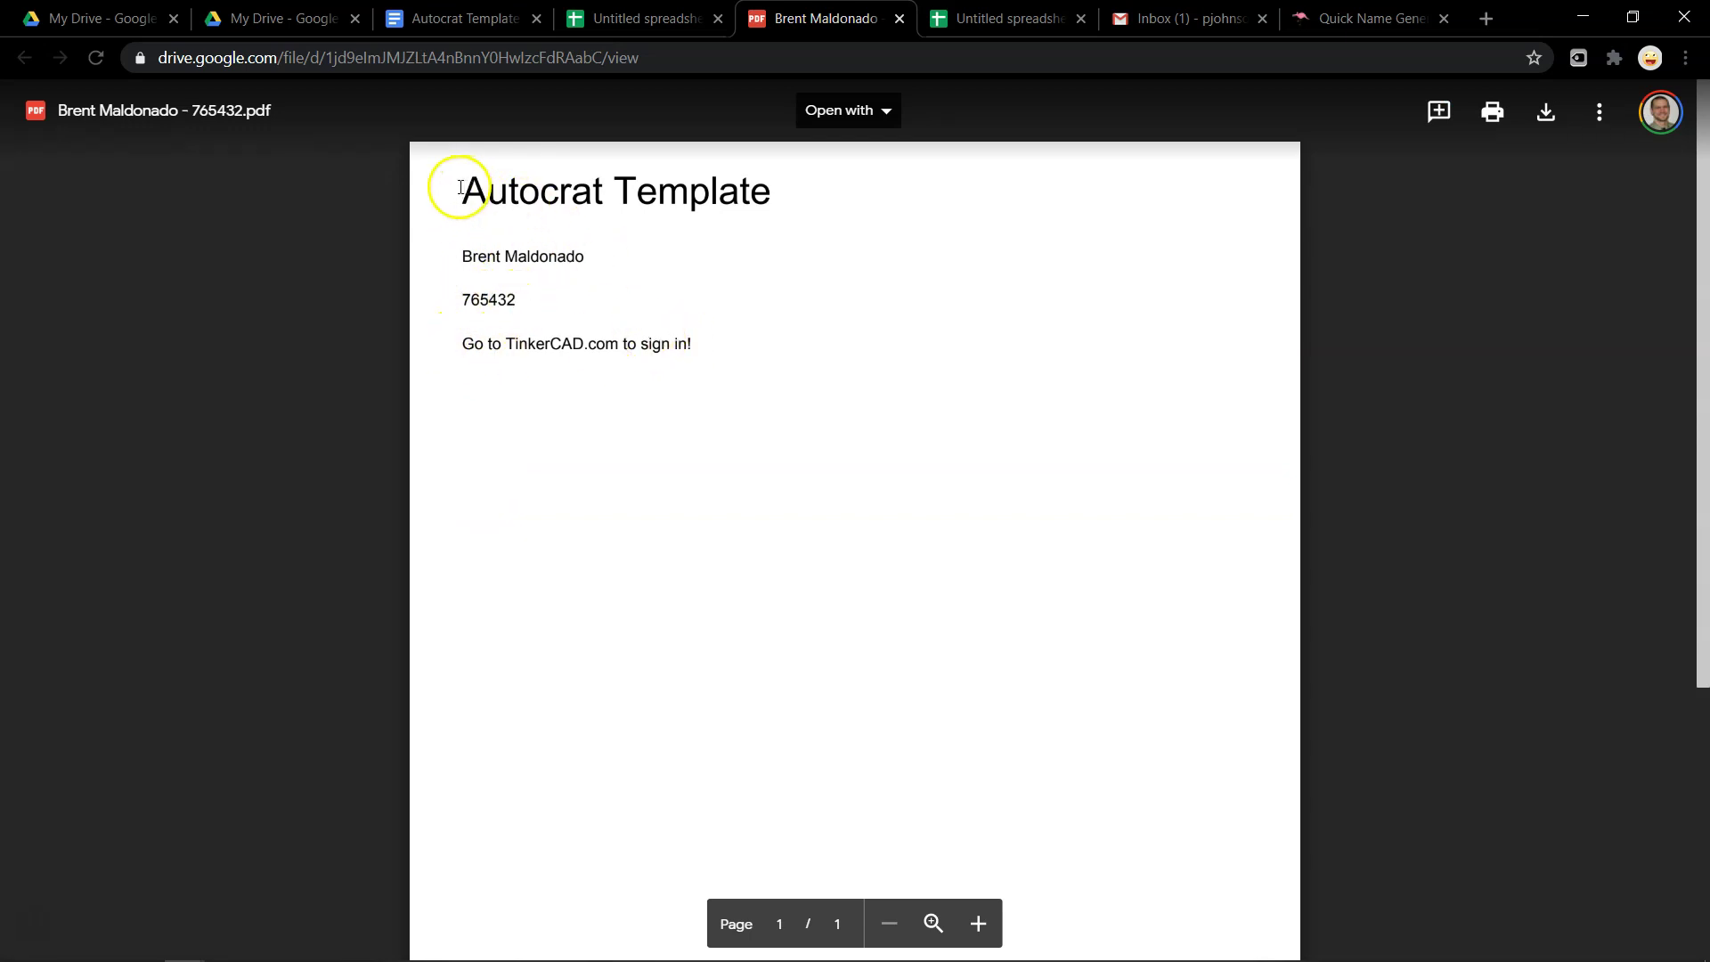
Check the fourth student's merged PDF from the G5 link for its Hello greeting
left_click(727, 203)
left_click(700, 19)
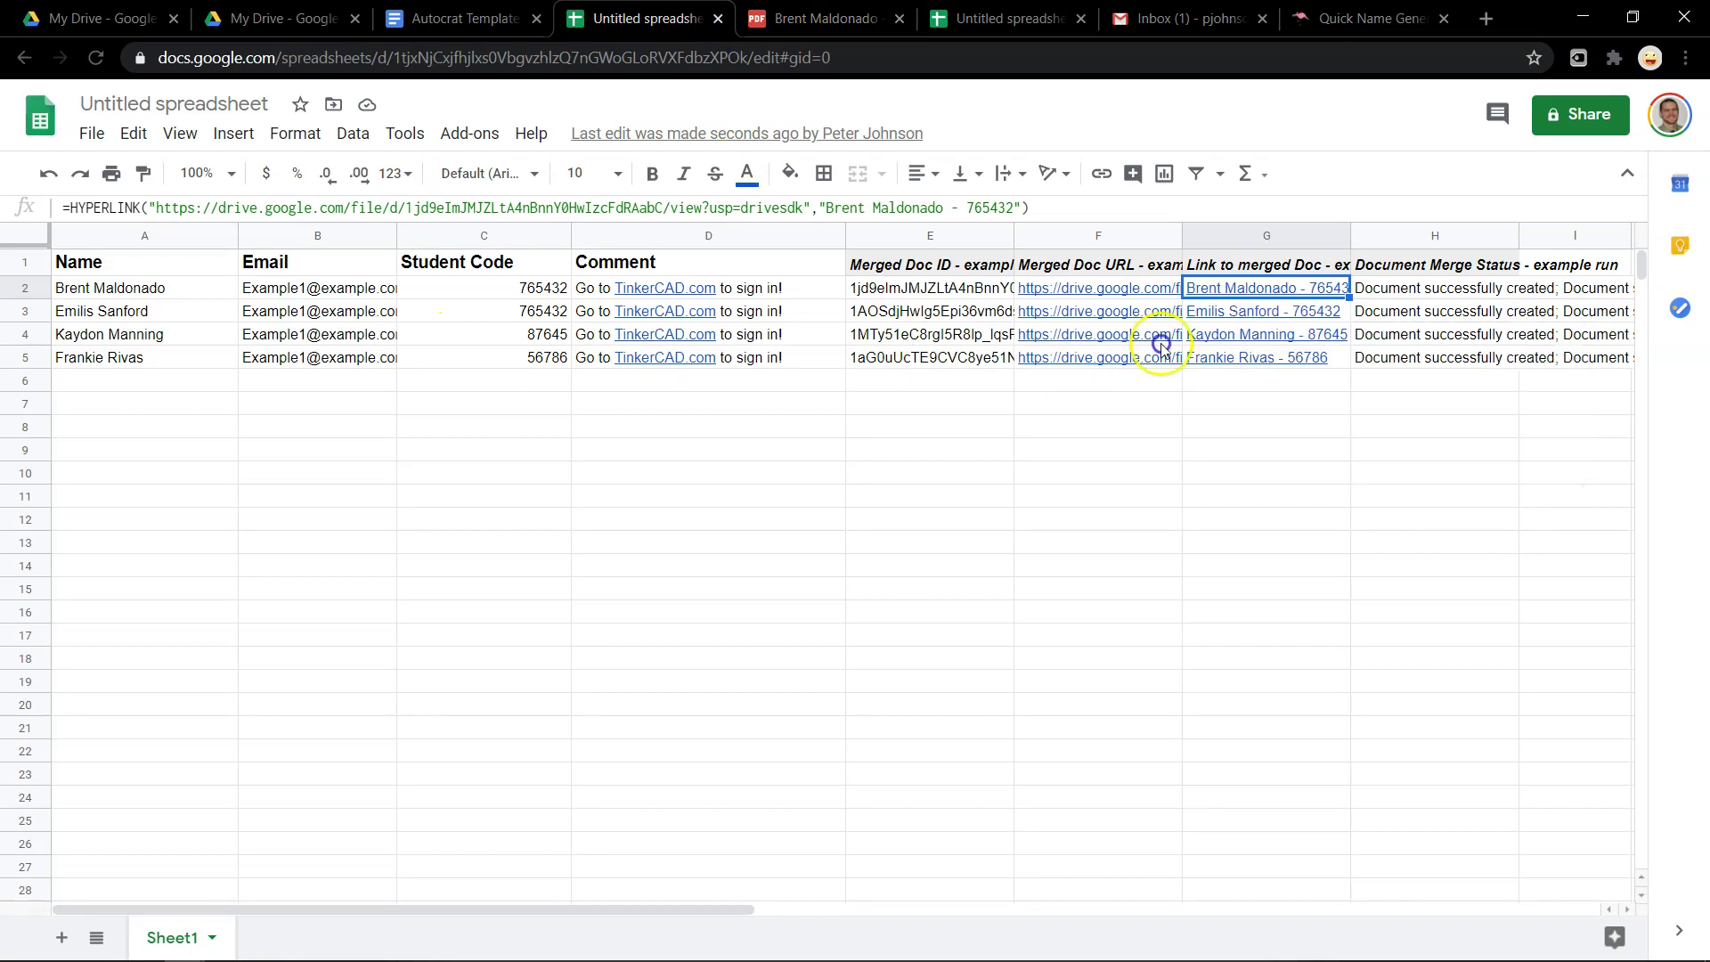
left_click(1241, 352)
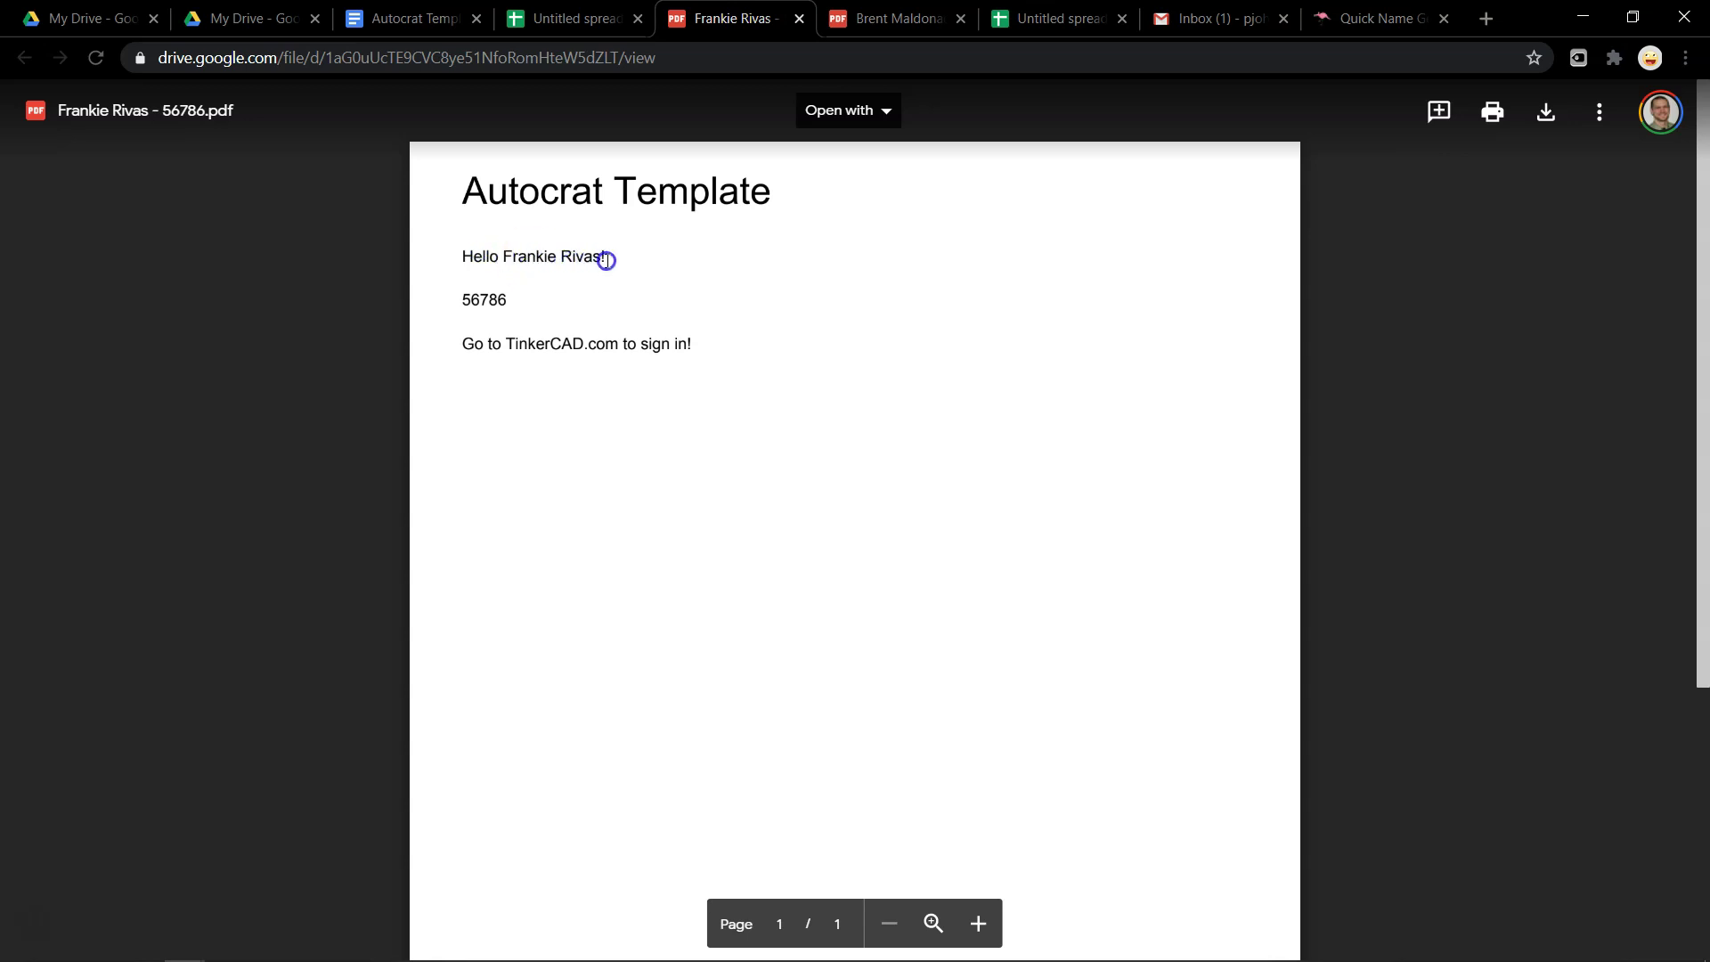
left_click(439, 19)
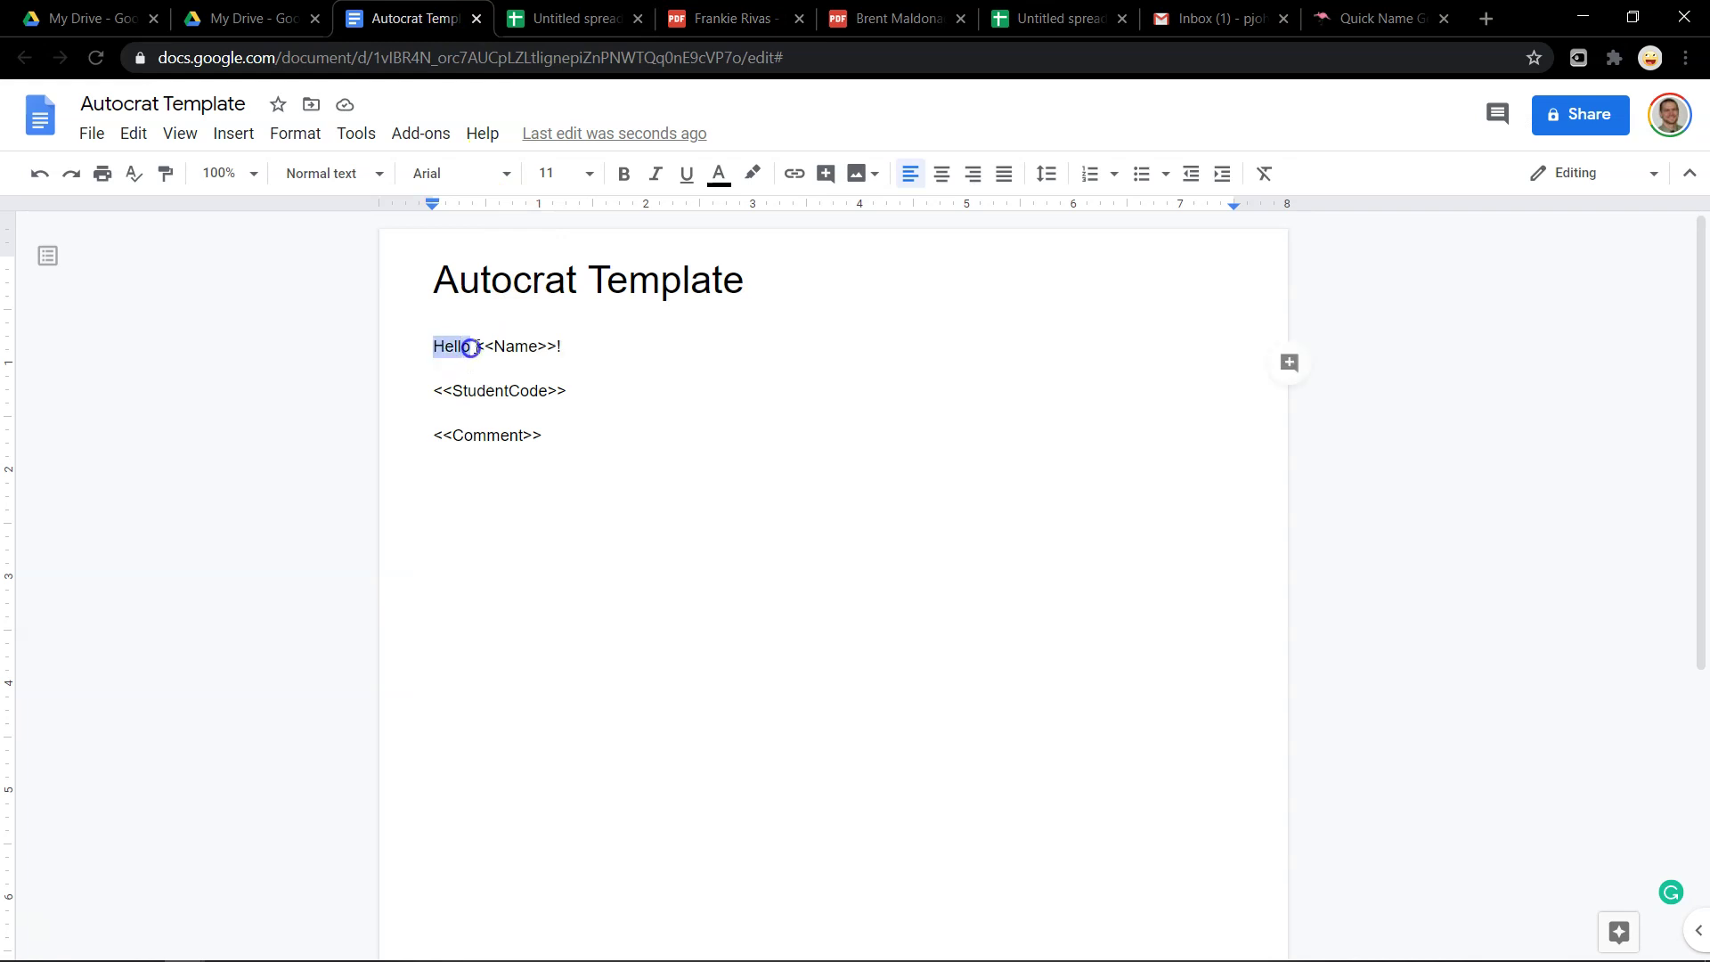
Make the 'Hello <<Name>>!' line in the Autocrat Template bold at 24 pt
left_click_drag(476, 347, 536, 349)
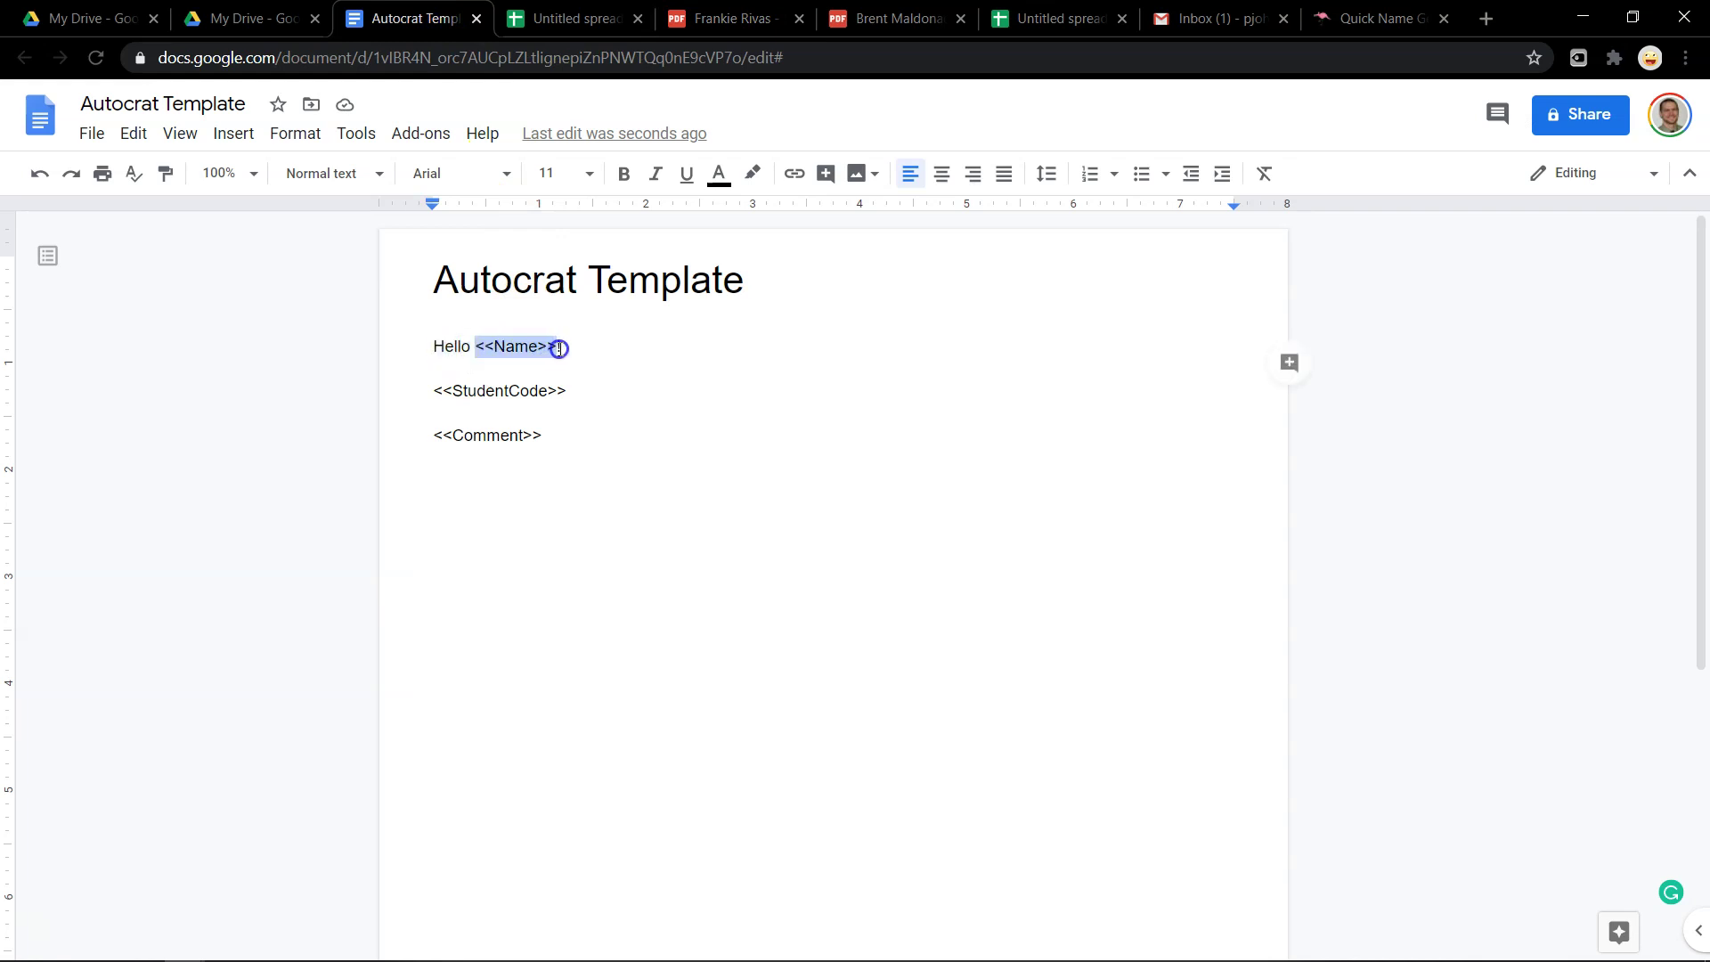
left_click(557, 349)
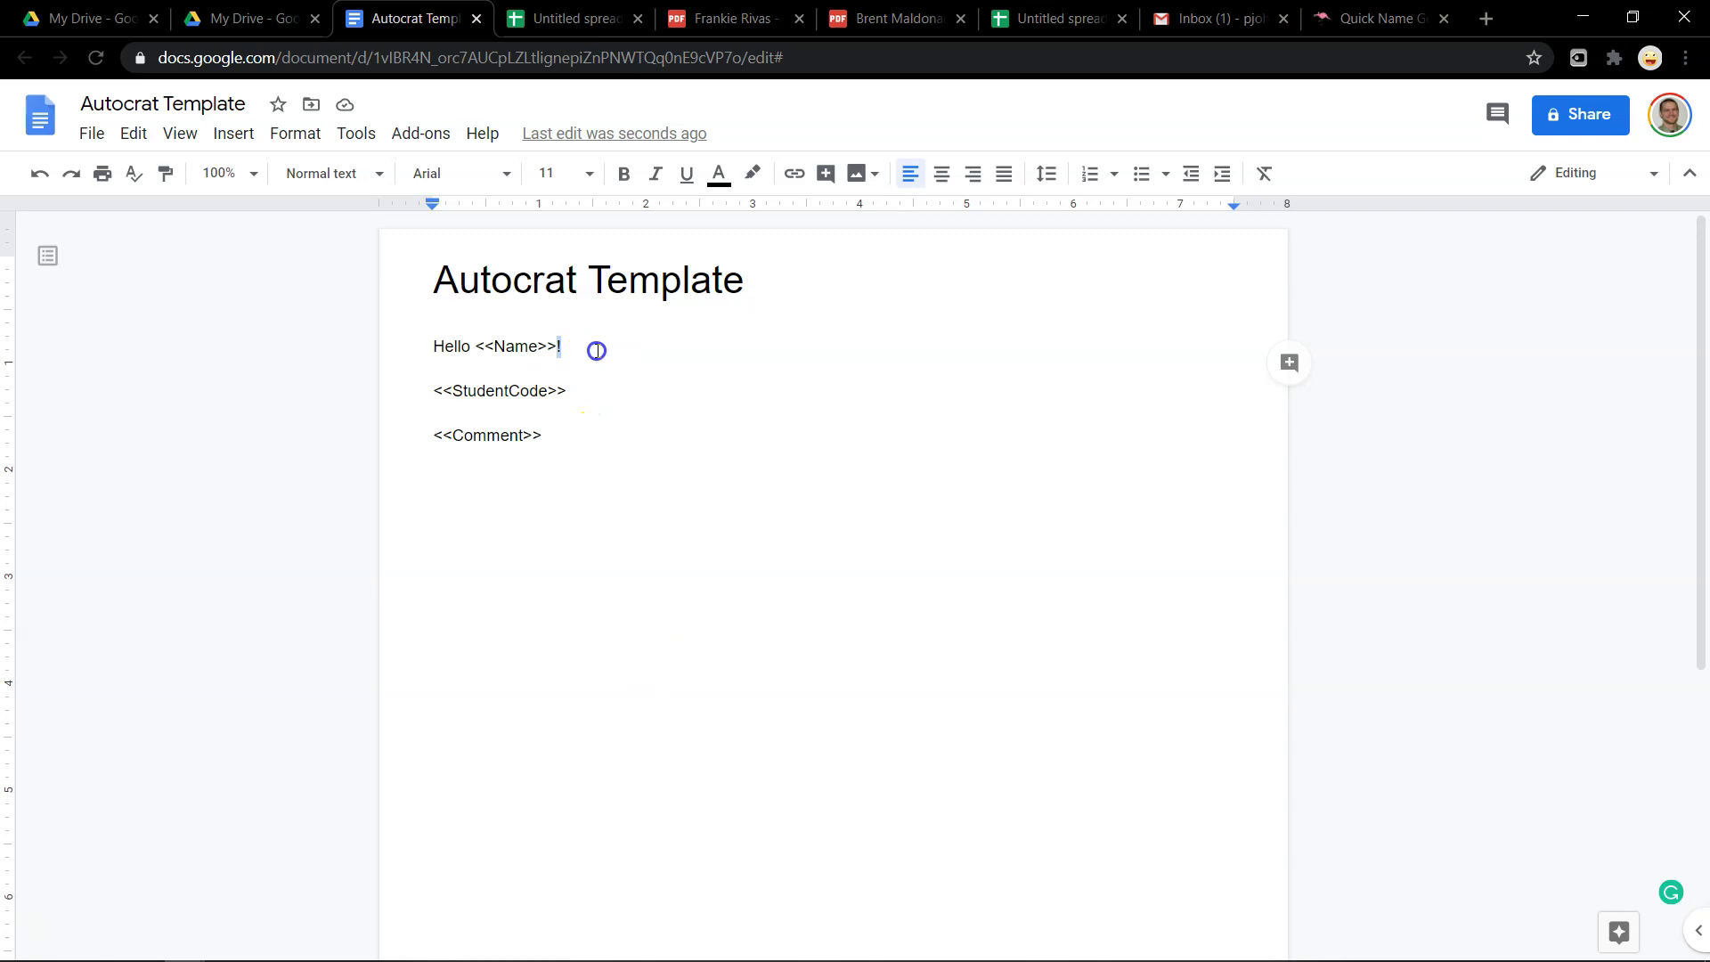
left_click_drag(608, 354, 433, 348)
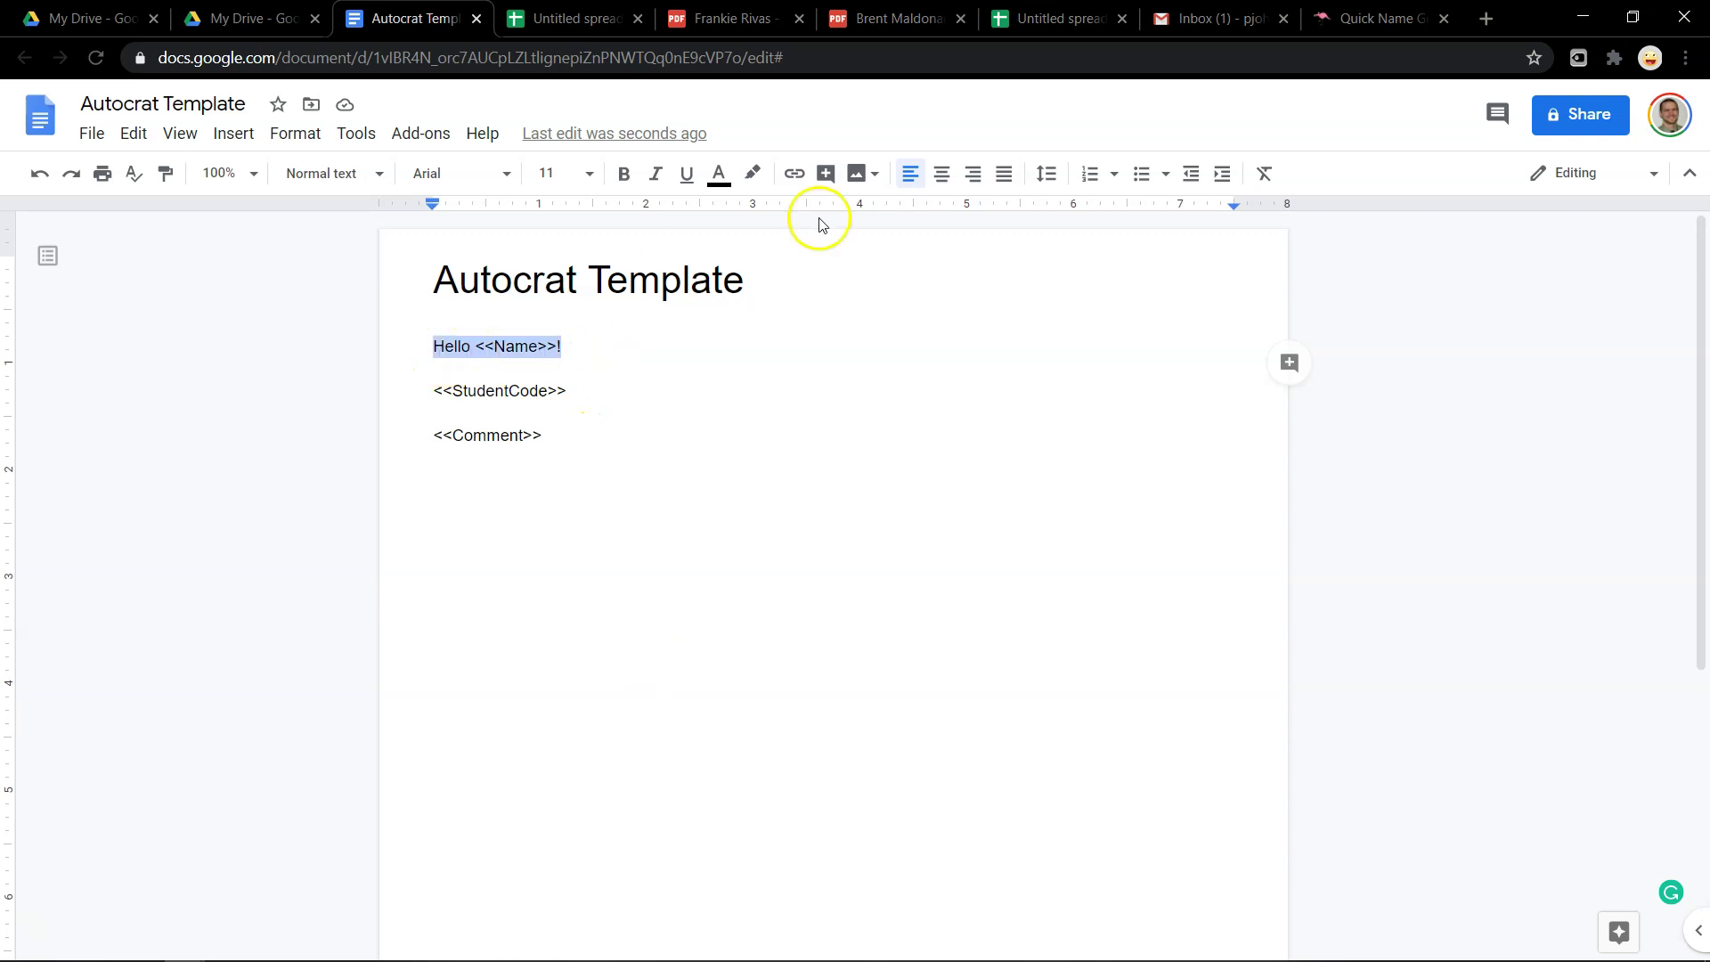
left_click(623, 174)
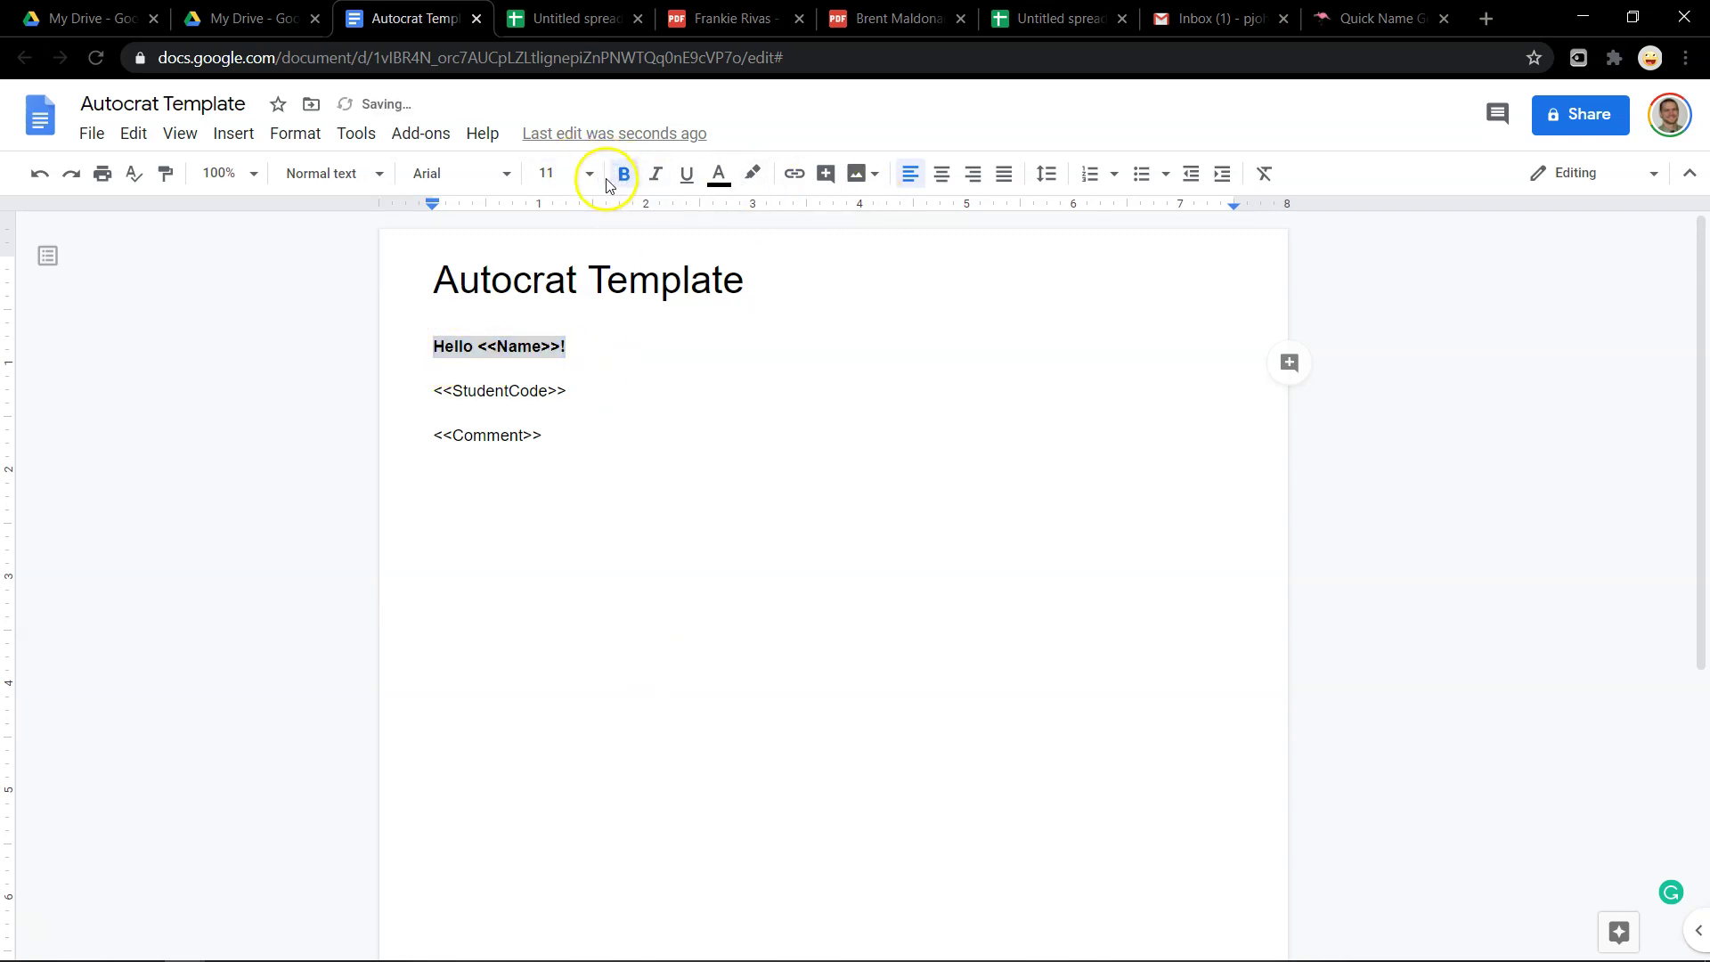
left_click(590, 174)
left_click(557, 462)
left_click(837, 638)
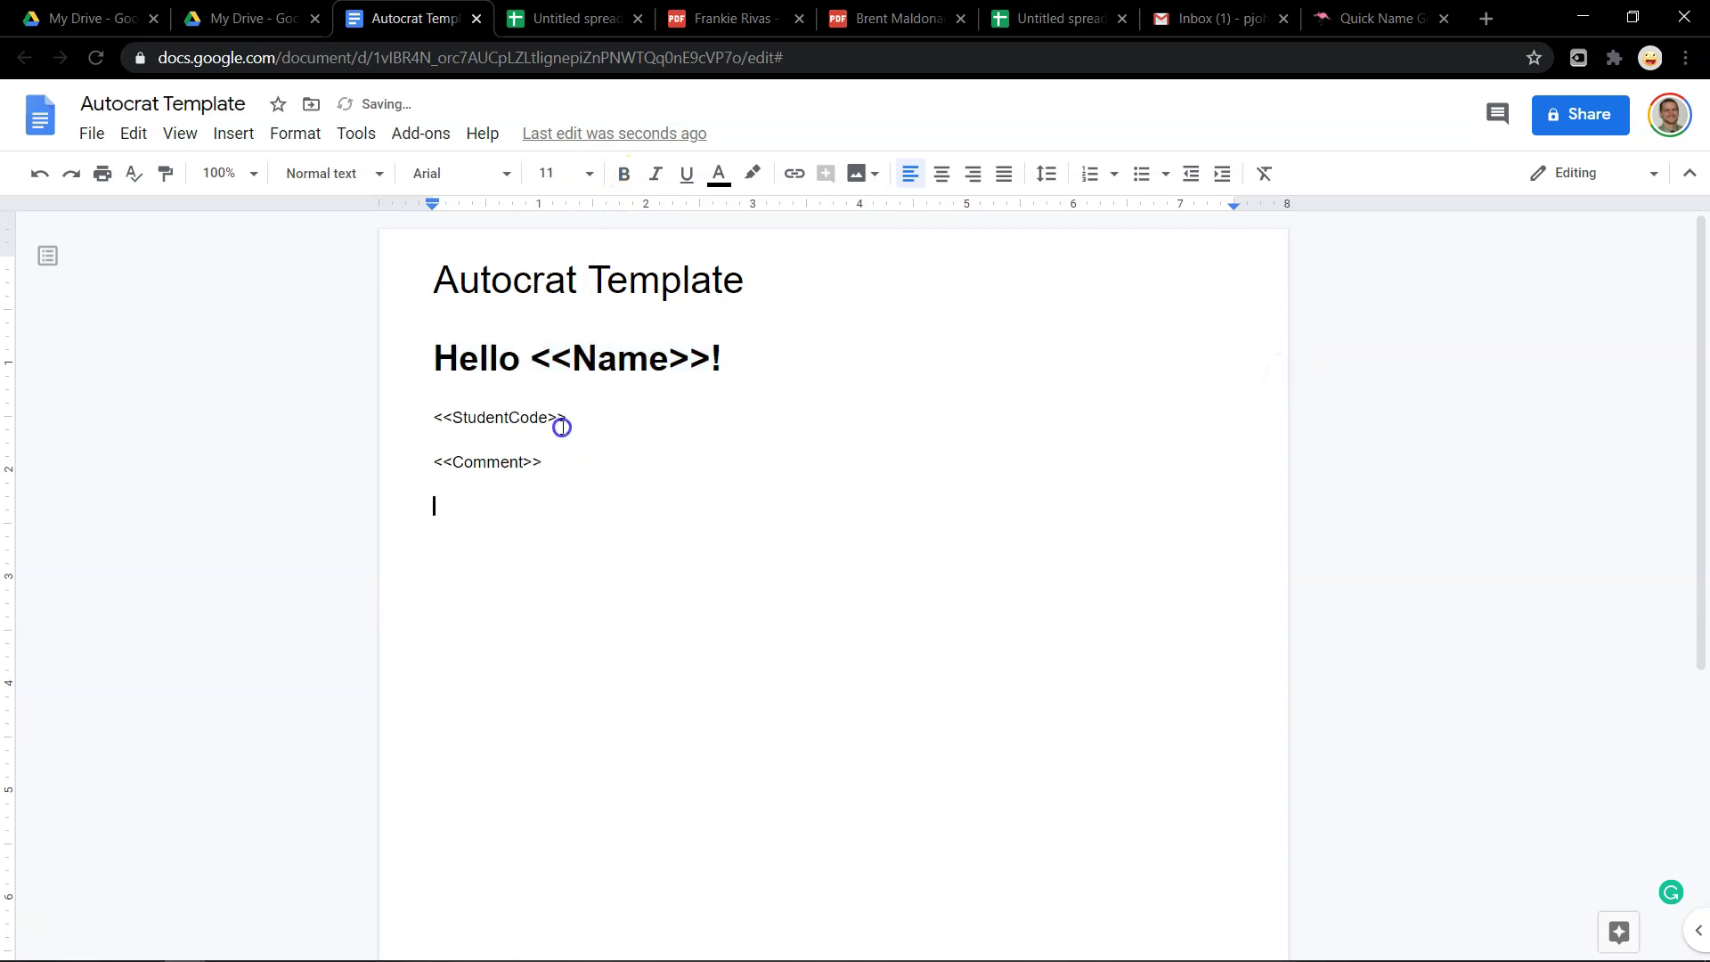
left_click(771, 18)
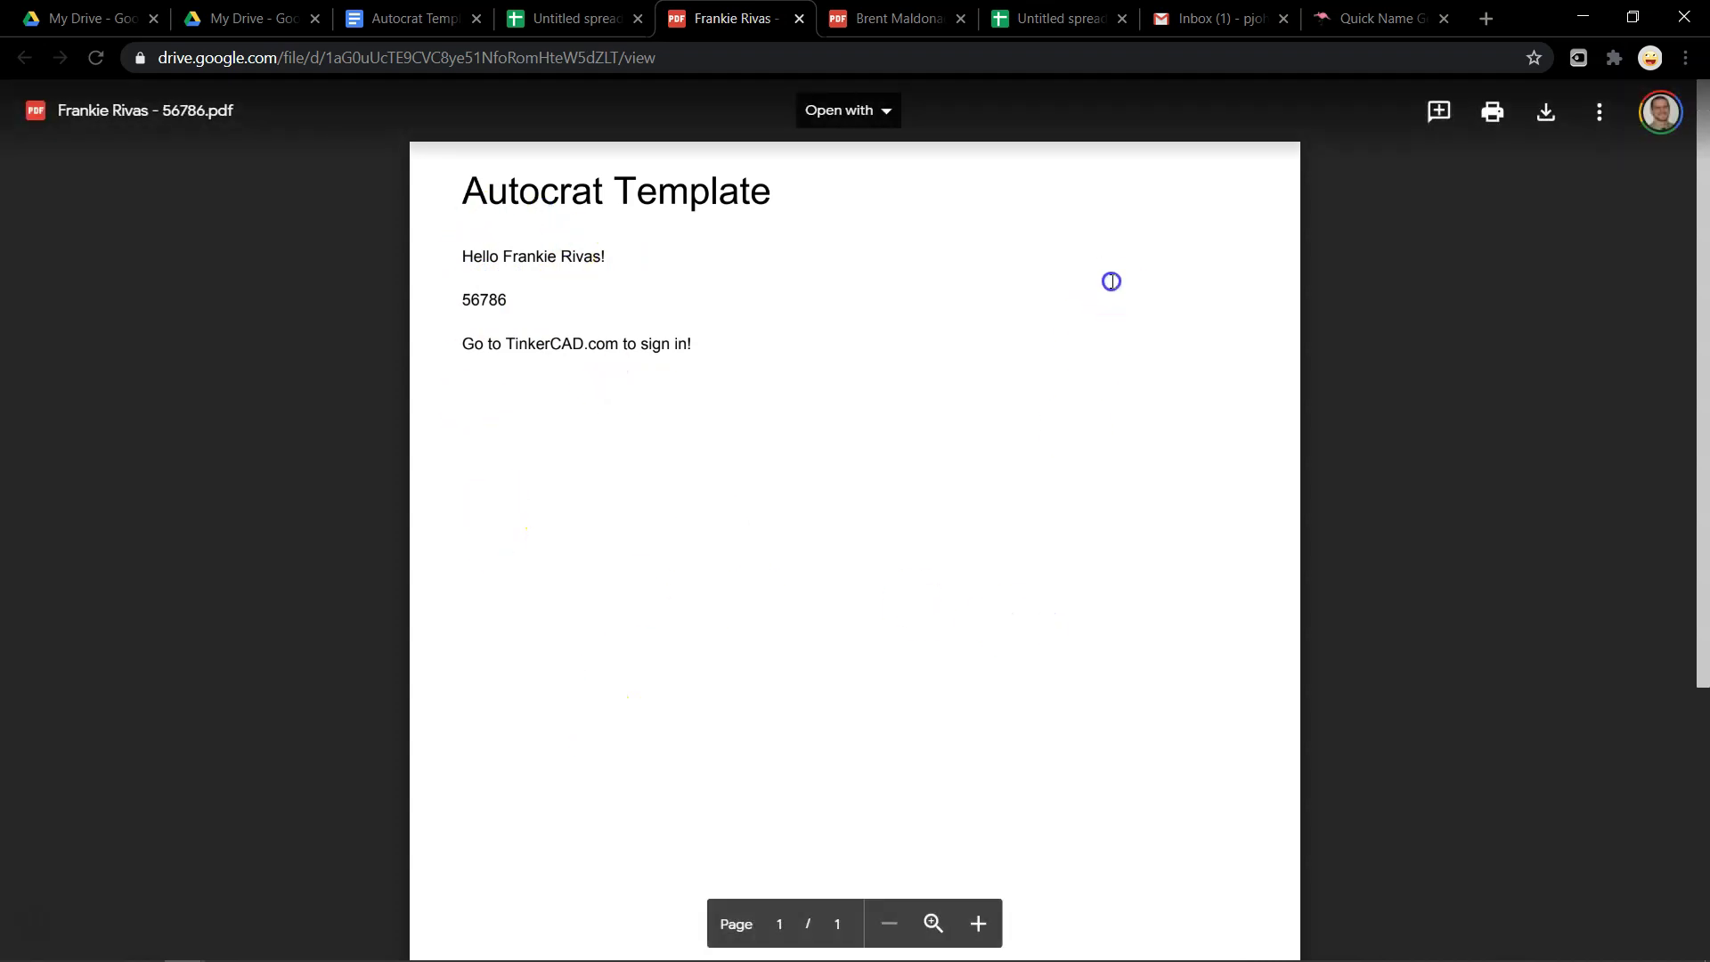
Review the roster's name, email, student code and comment columns in A2–D2
left_click(567, 21)
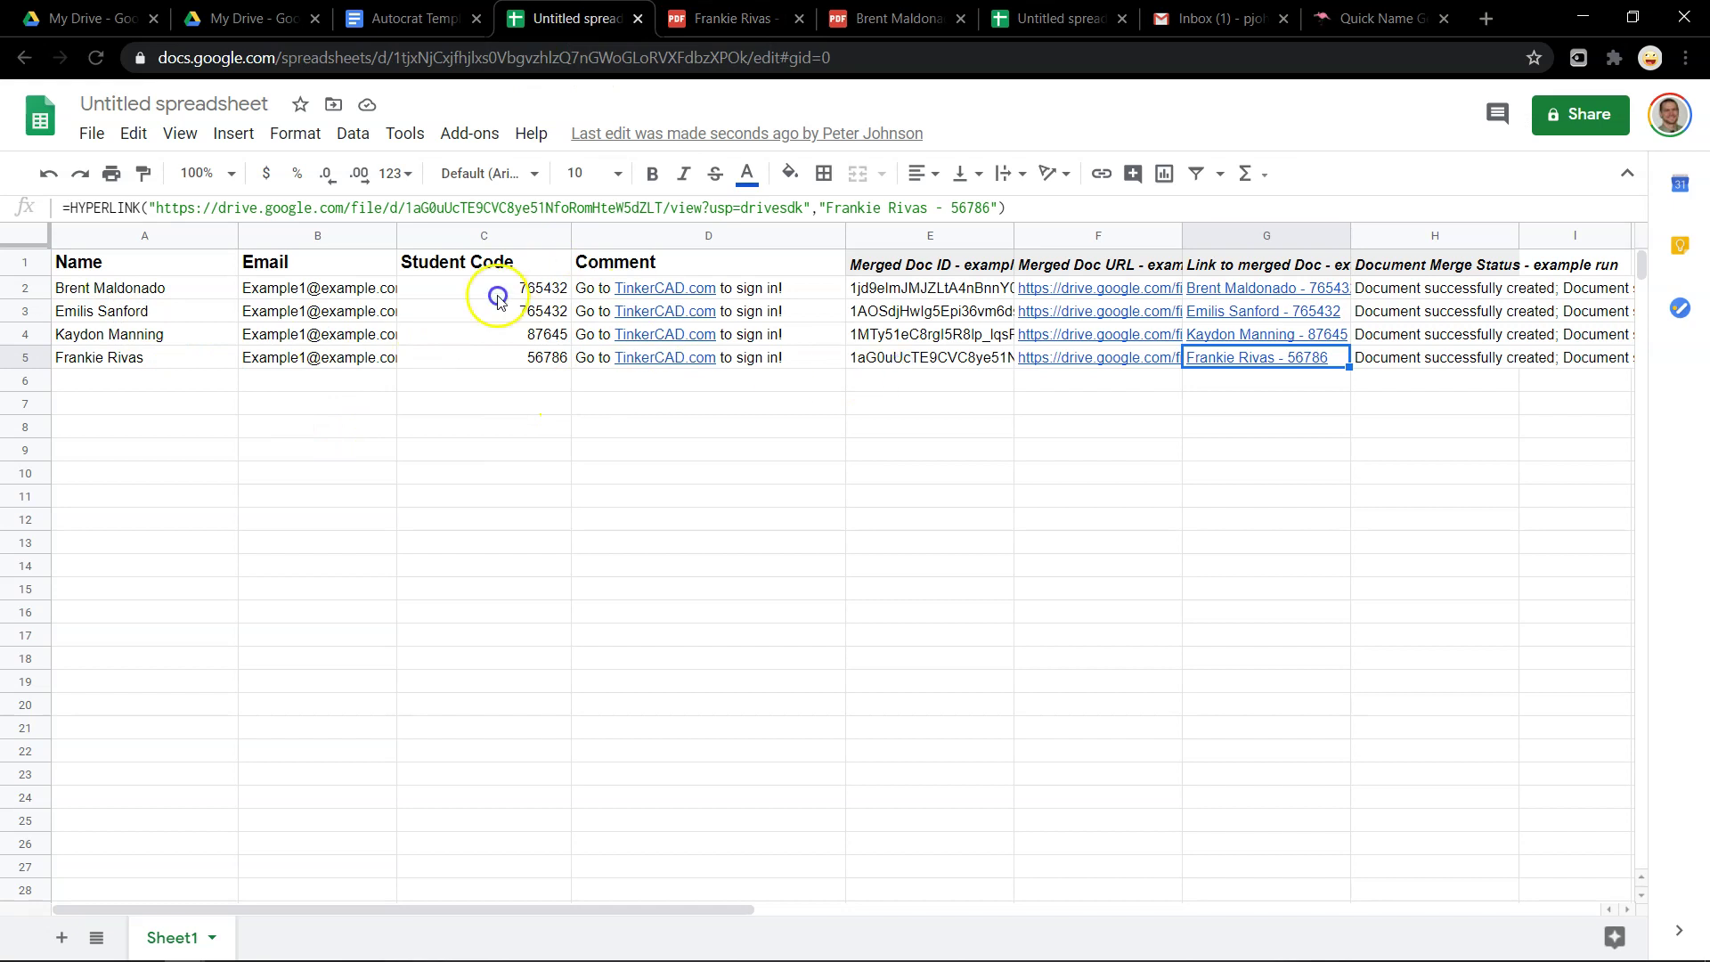
left_click(118, 289)
left_click(316, 290)
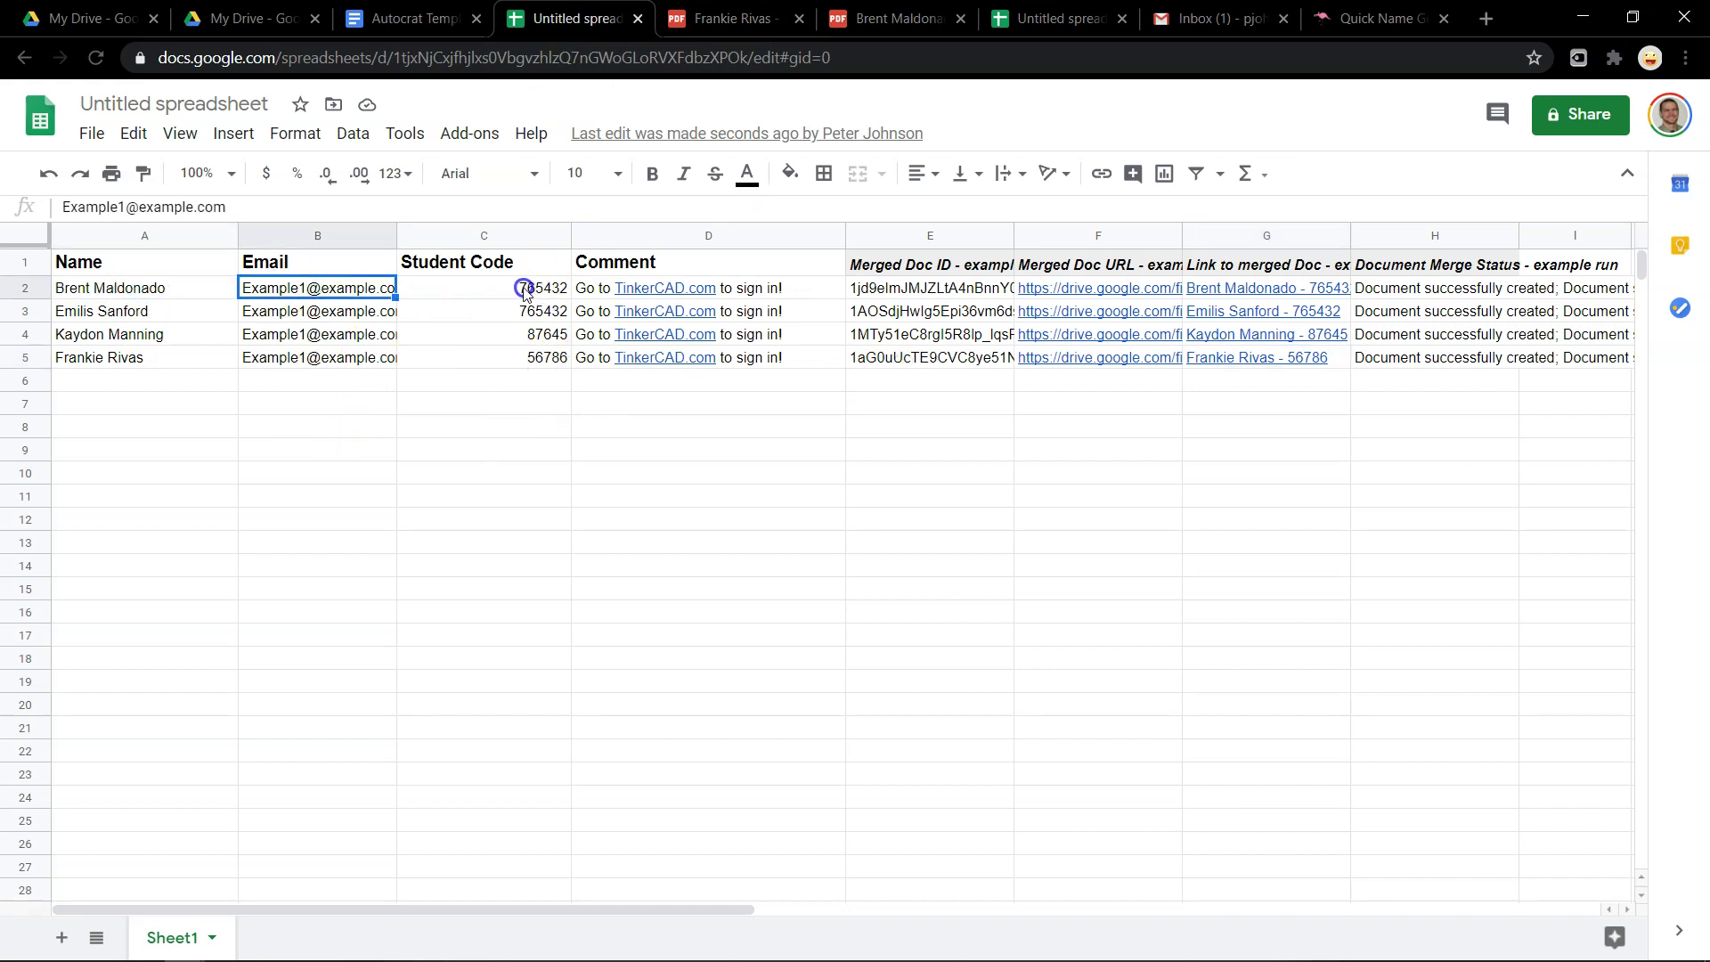
left_click(525, 290)
left_click(603, 290)
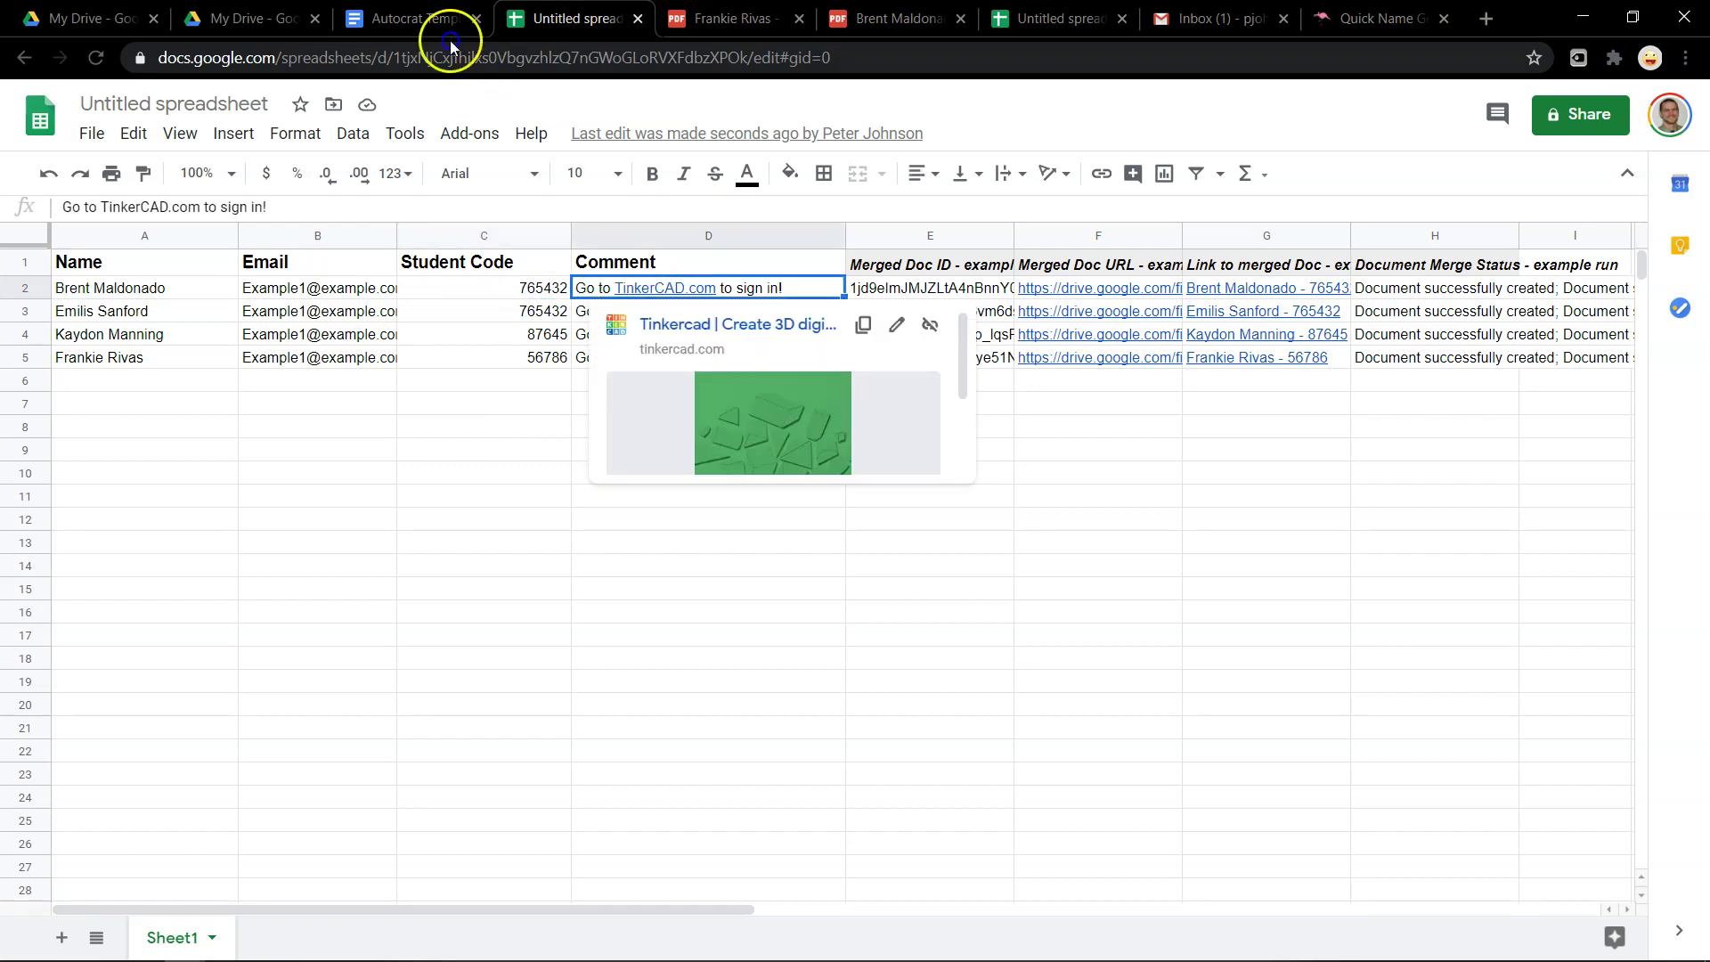
Review the template's text and the Autocrat add-on options without choosing any
left_click(423, 19)
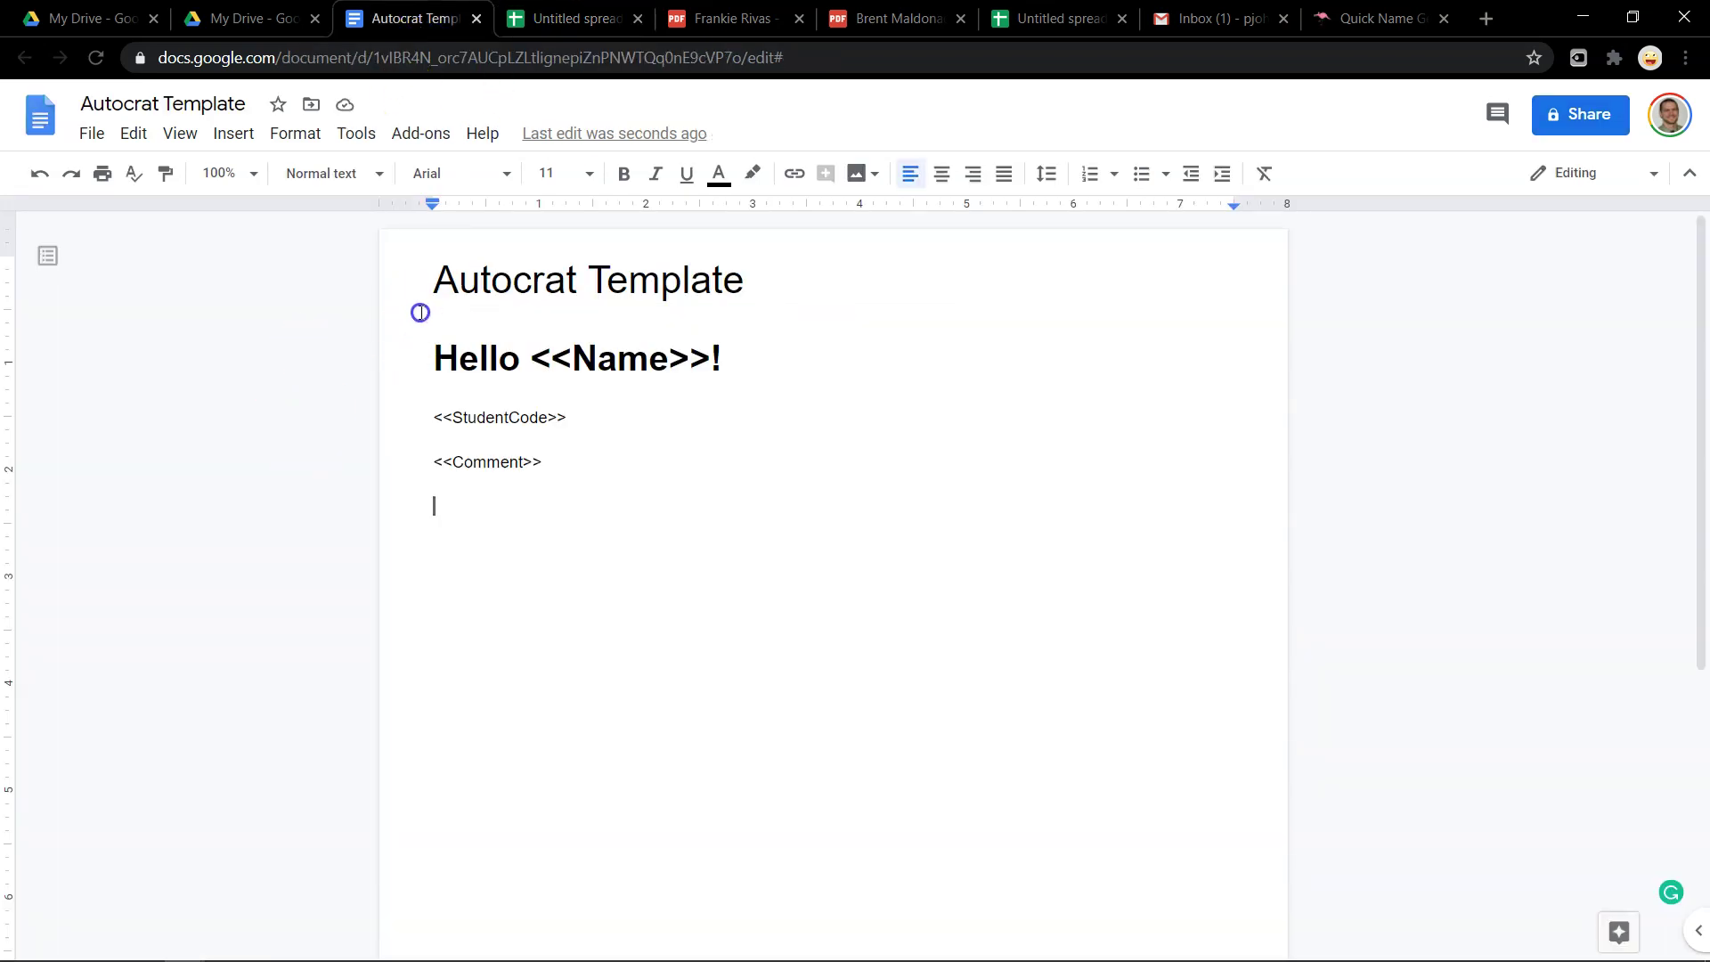
left_click_drag(419, 312, 733, 576)
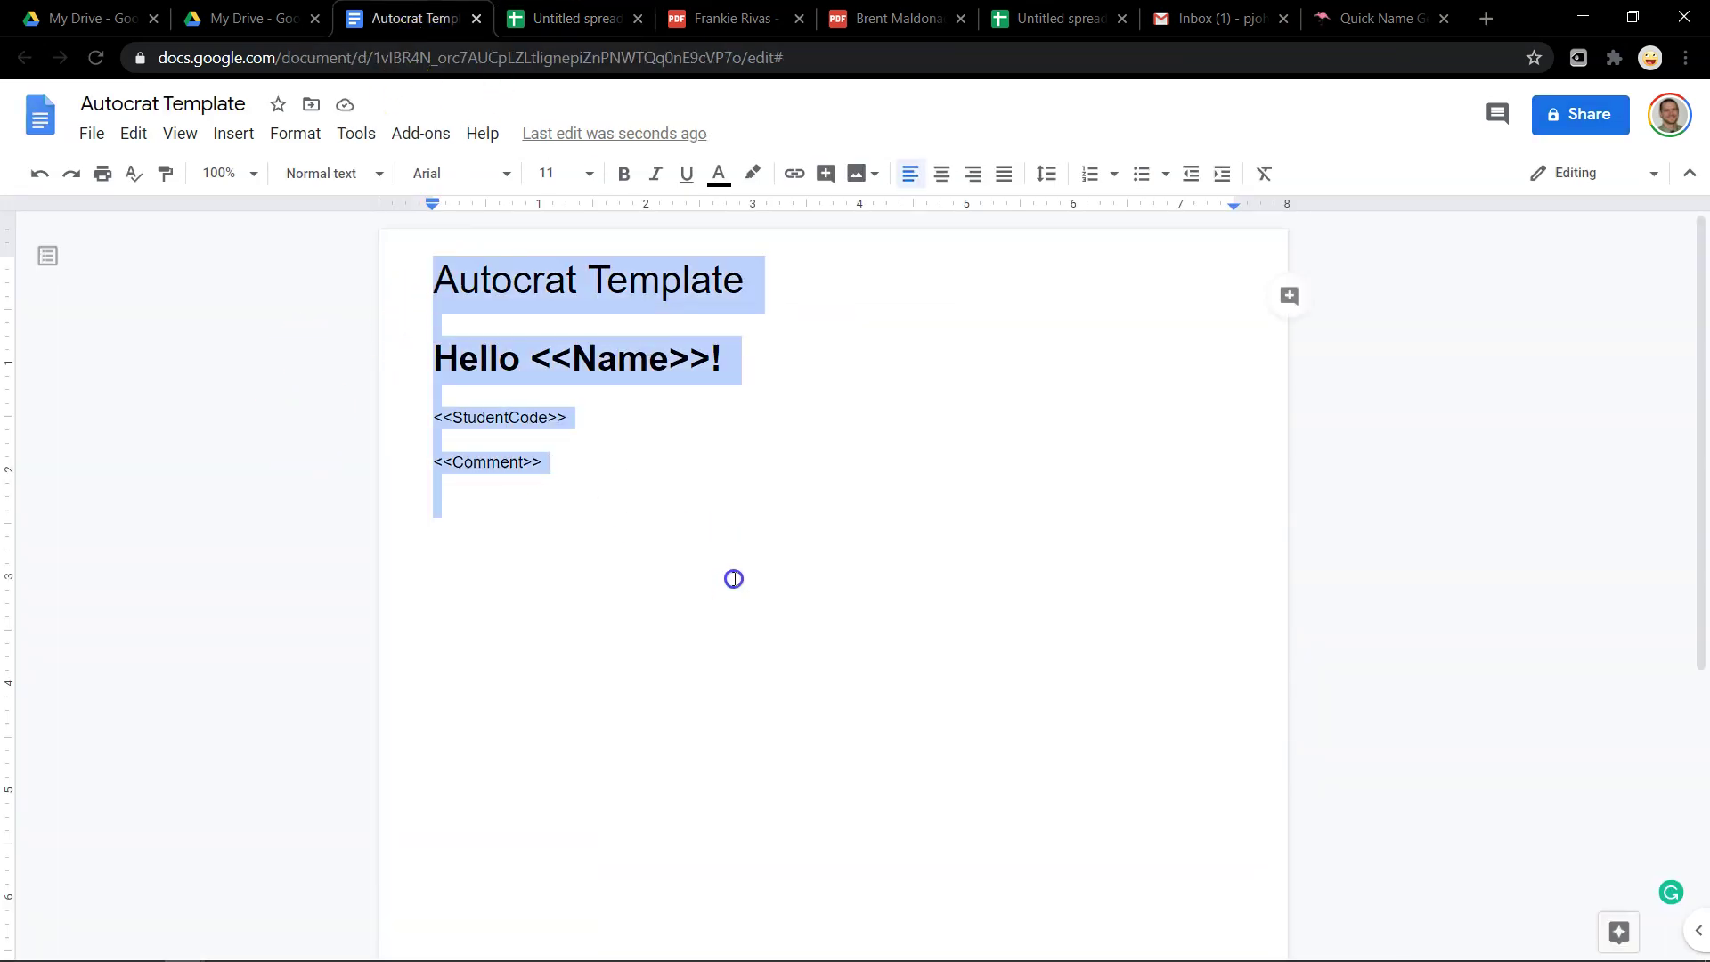
left_click(574, 19)
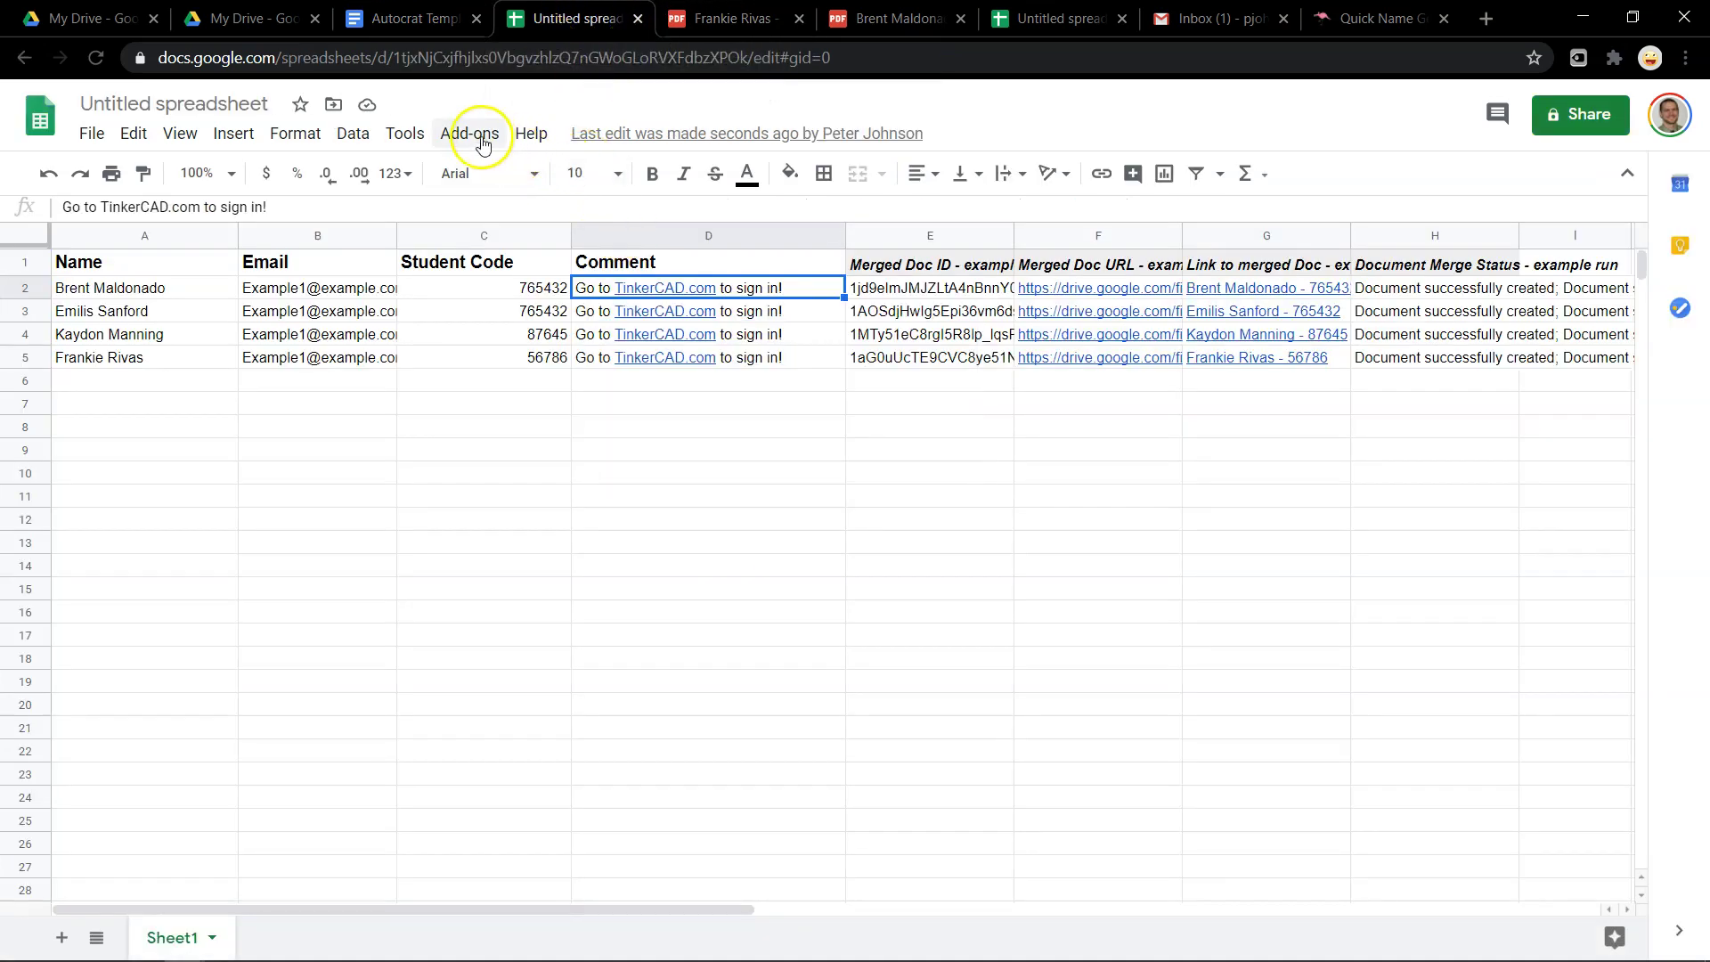
left_click(482, 138)
left_click(778, 431)
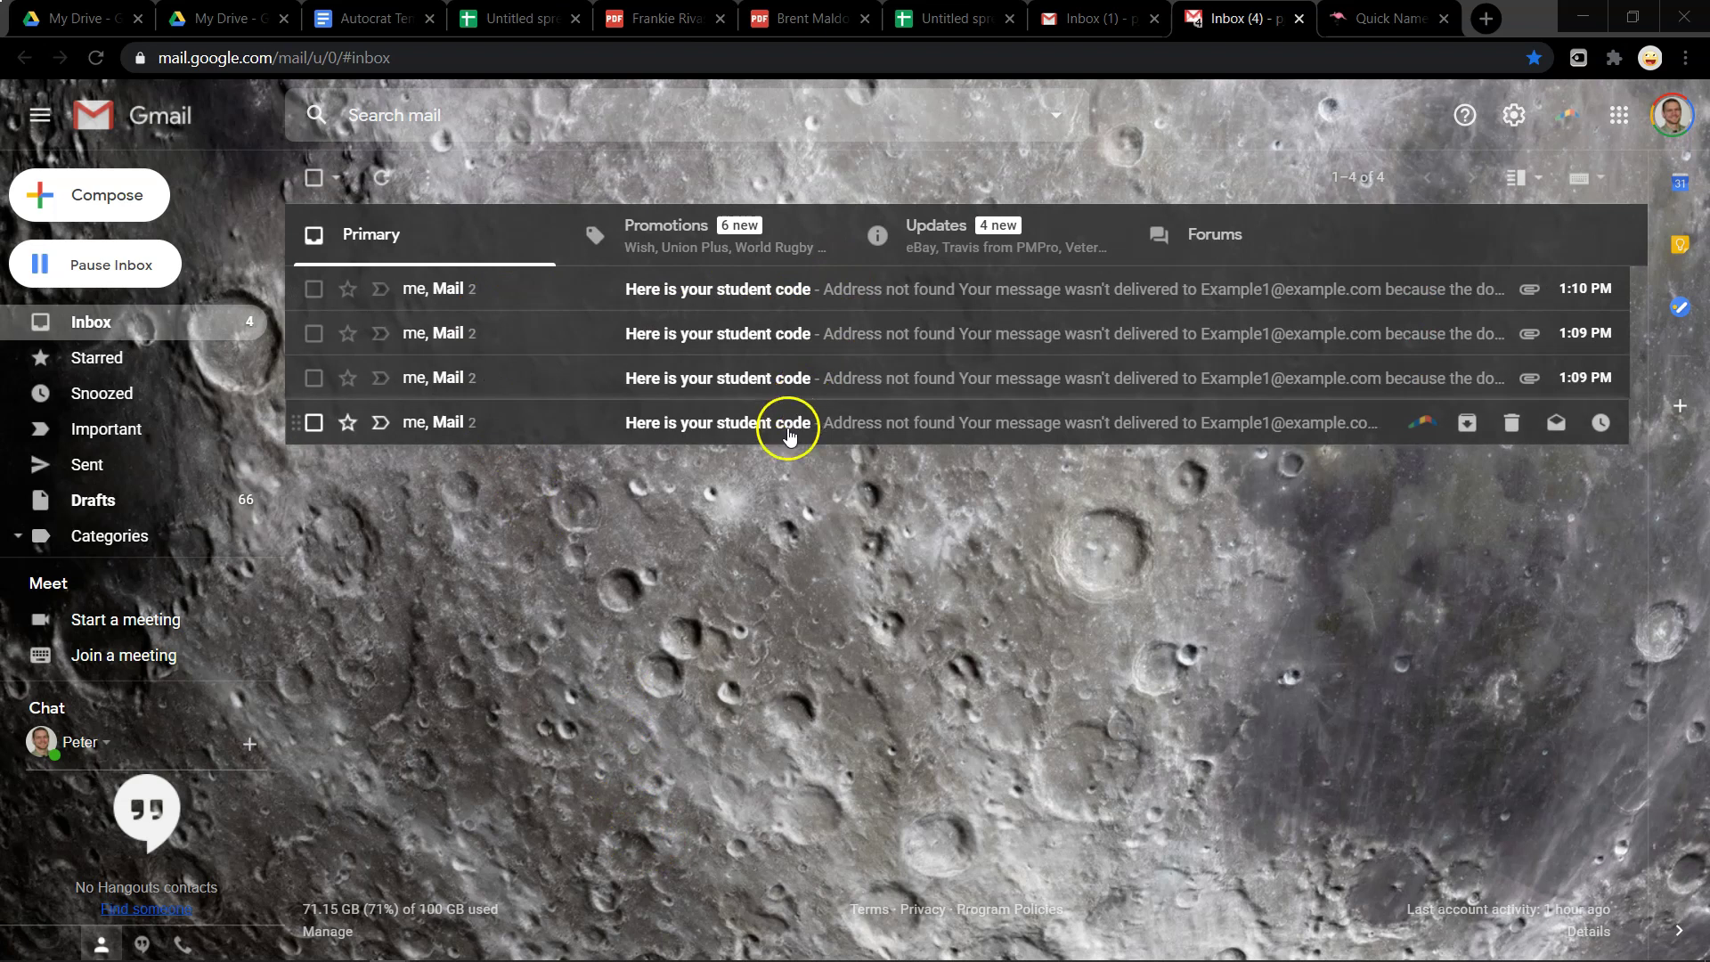
Read the first student code email's sign-in instruction and preview its attached merged PDF
left_click(800, 289)
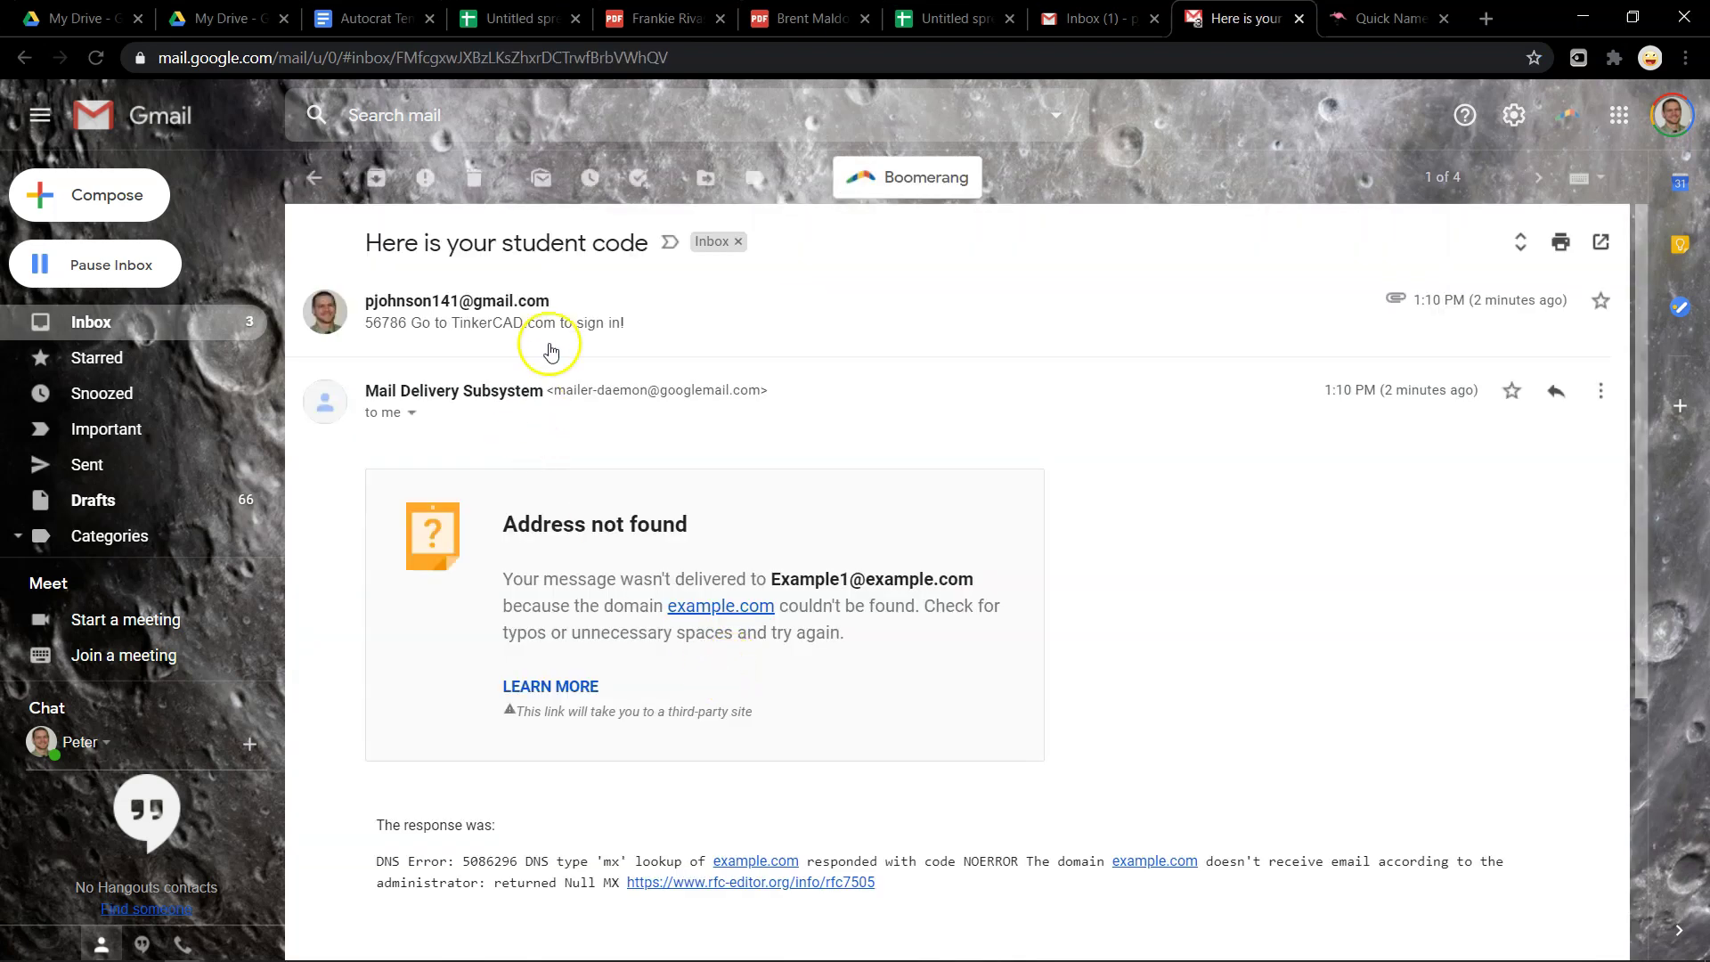
left_click(548, 345)
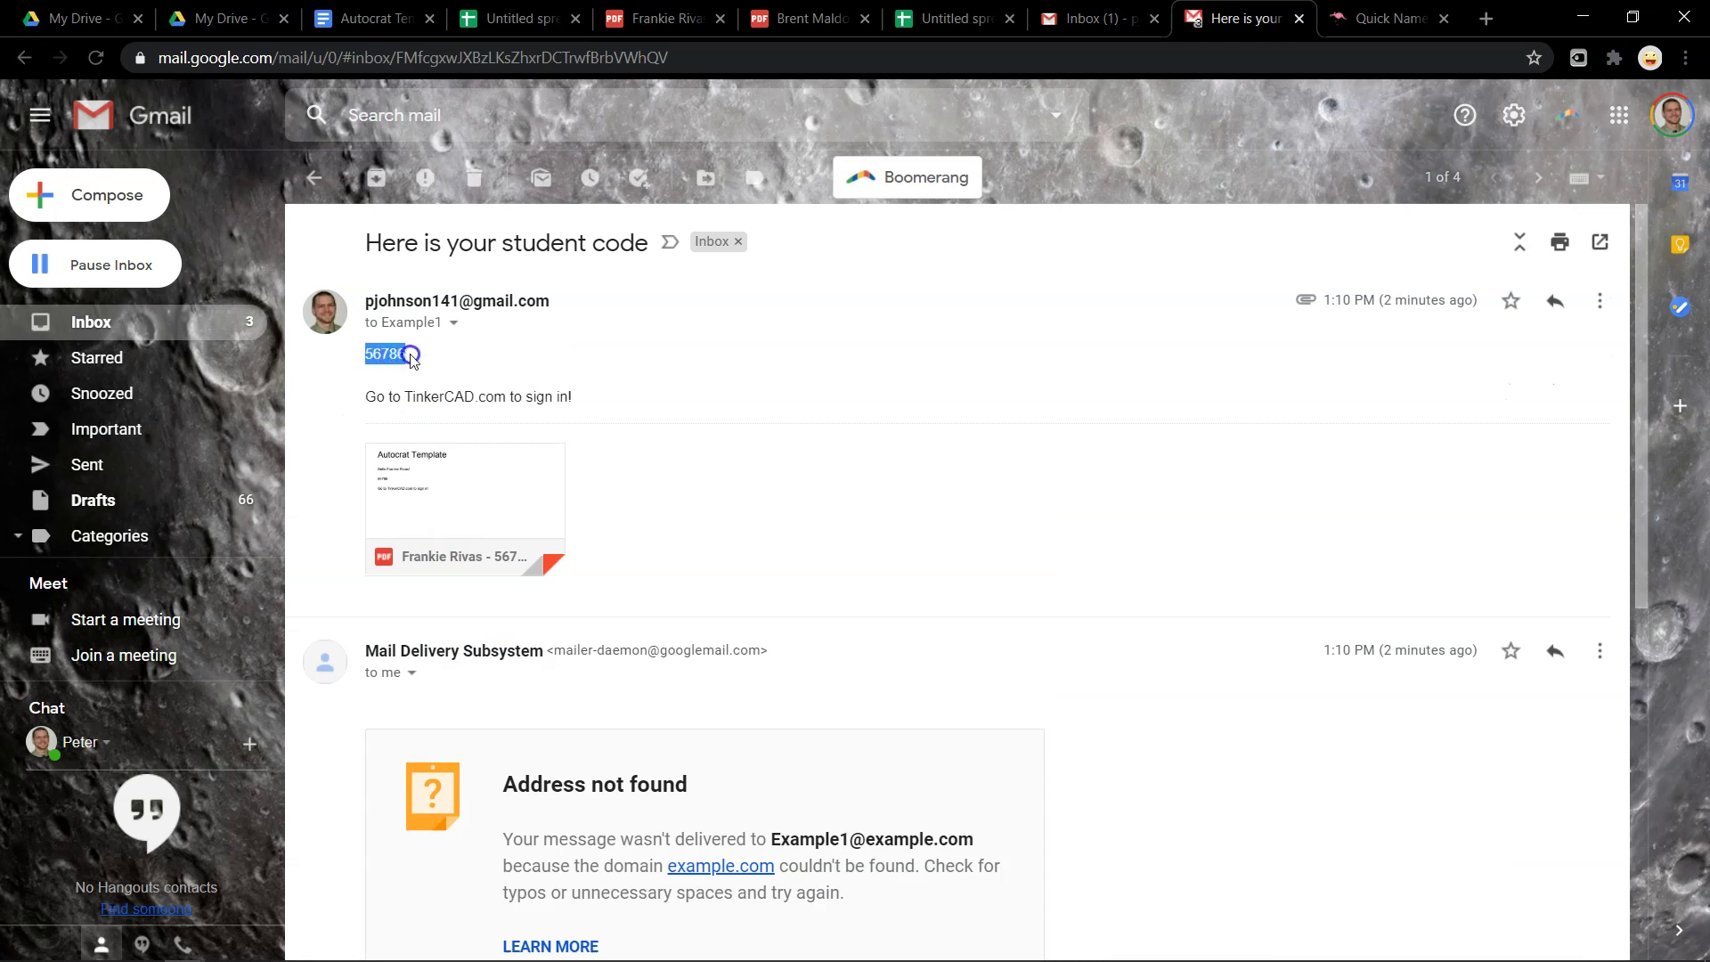
left_click_drag(364, 395, 587, 395)
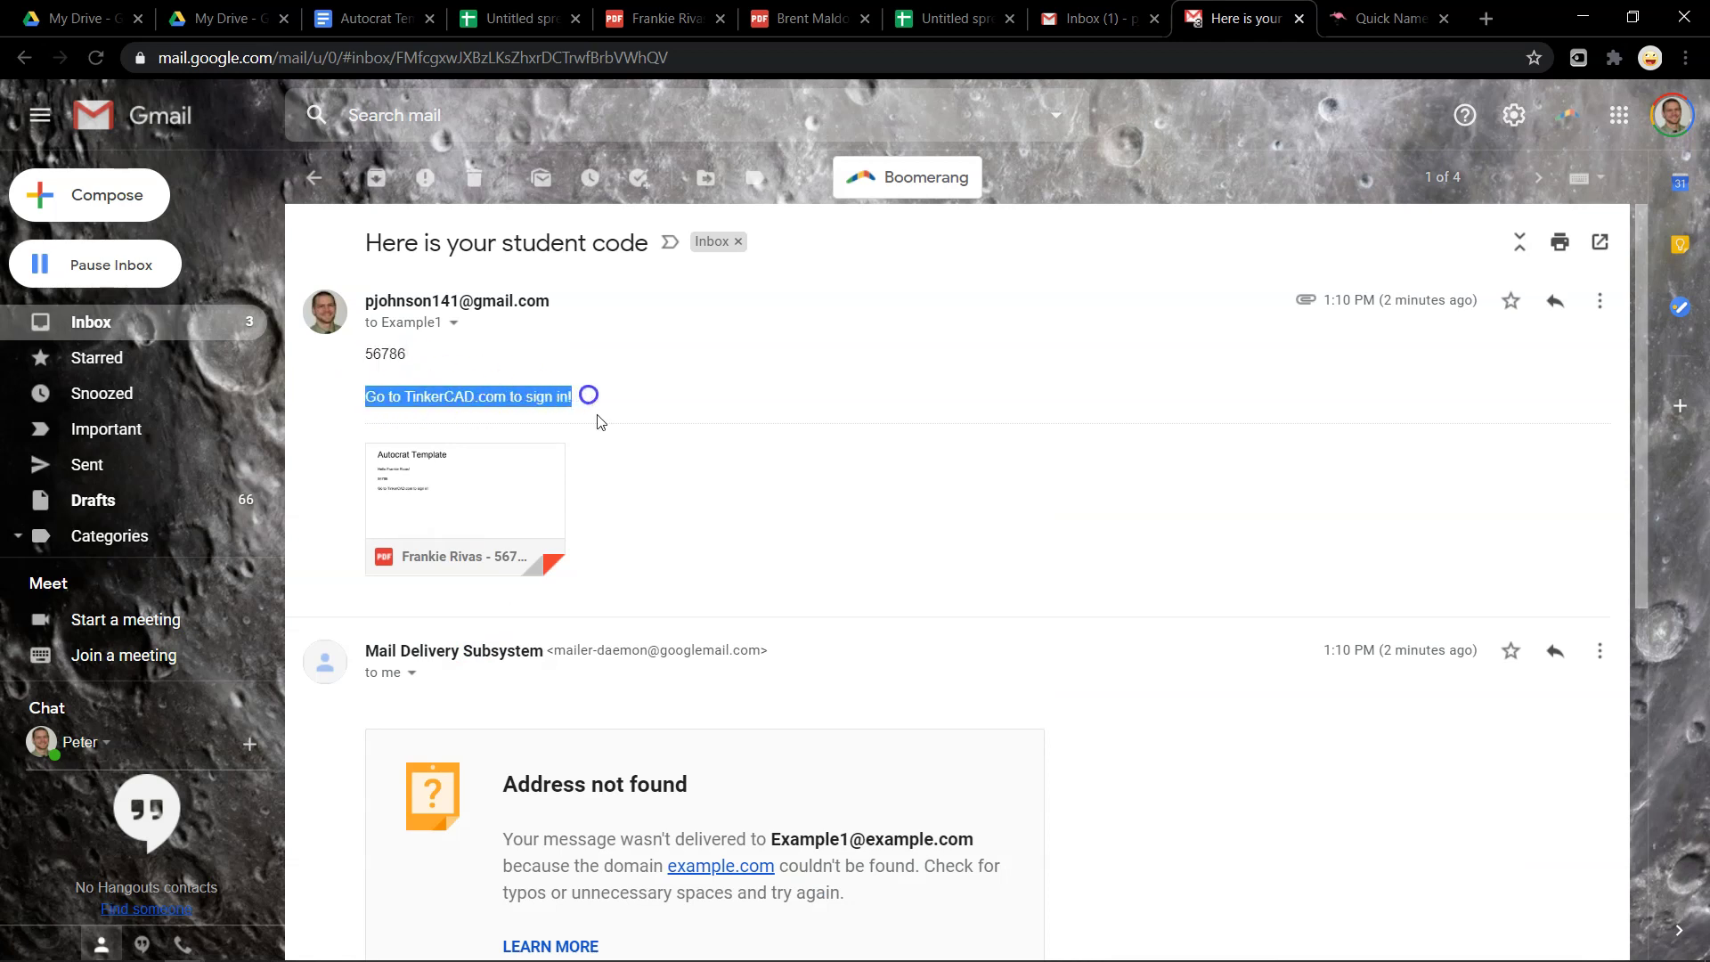
left_click(495, 483)
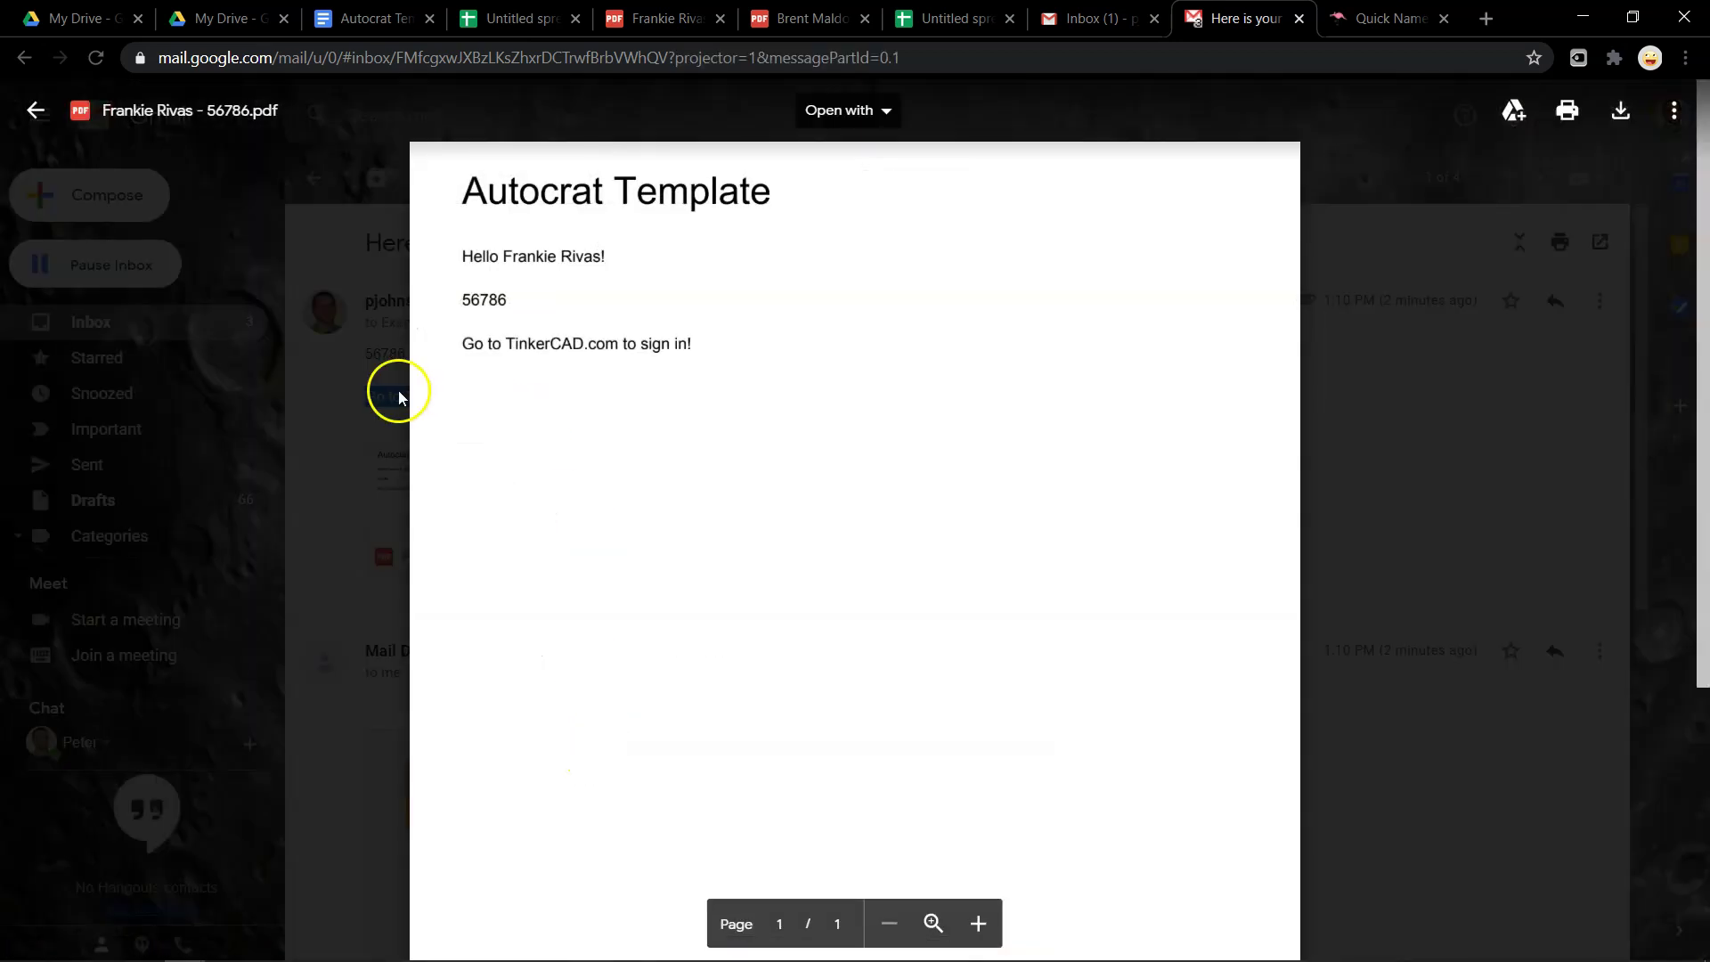
left_click(401, 381)
left_click(315, 179)
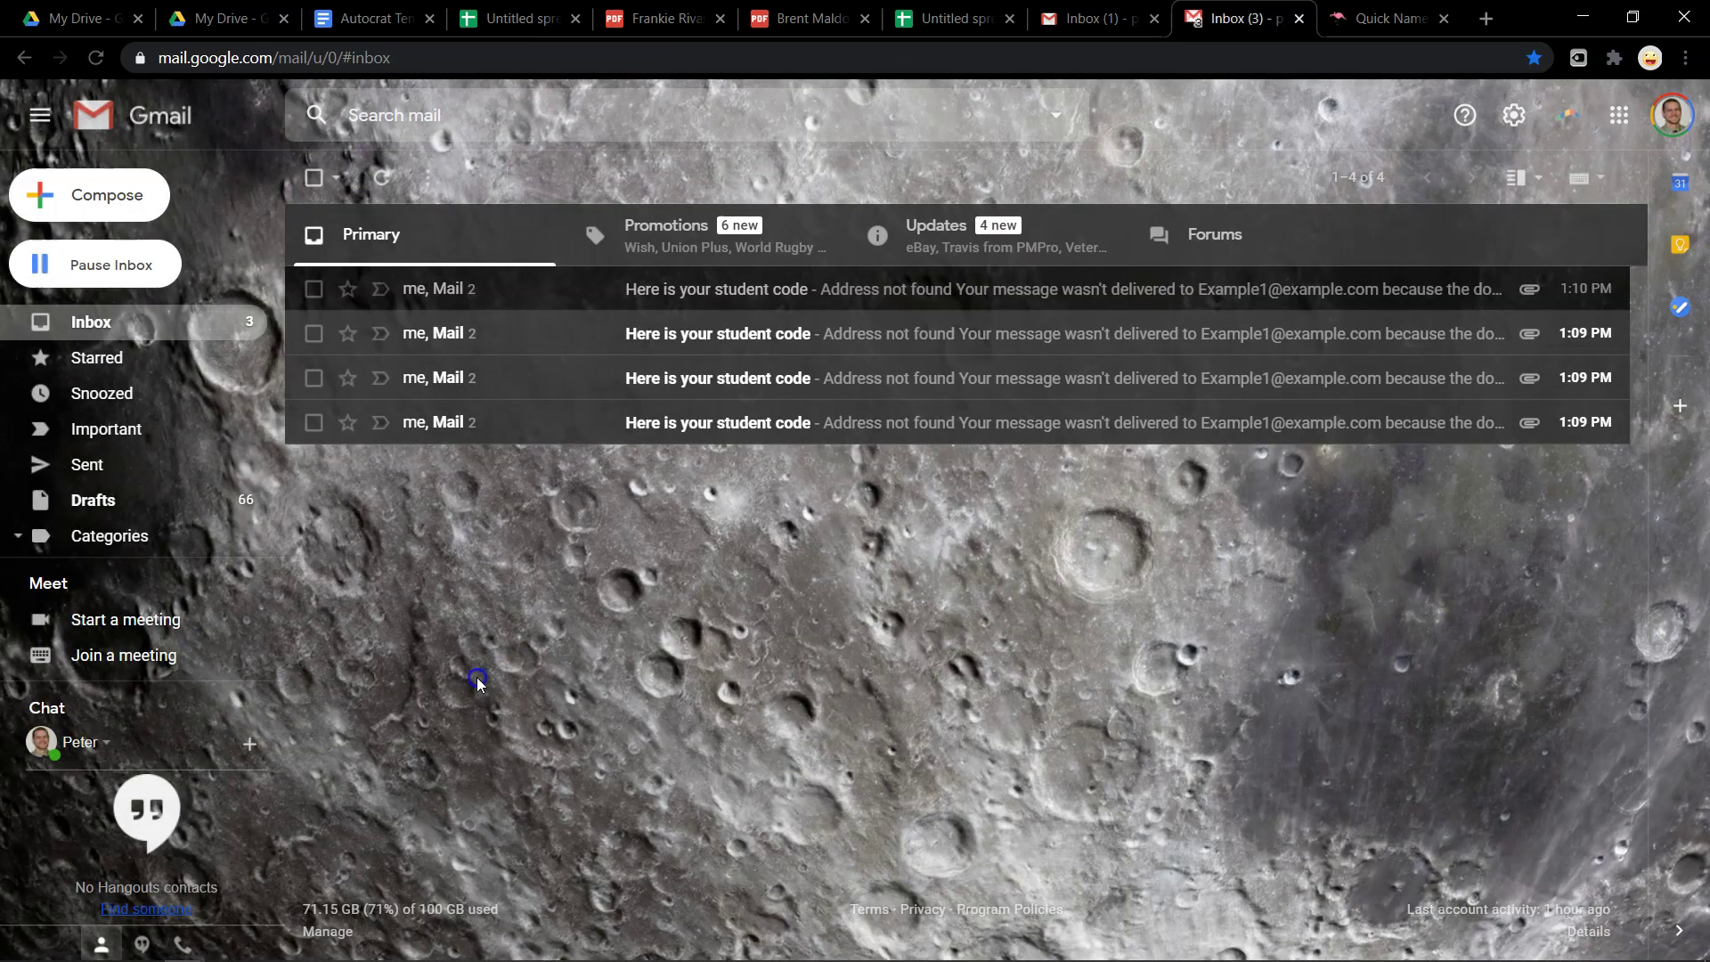
left_click(512, 18)
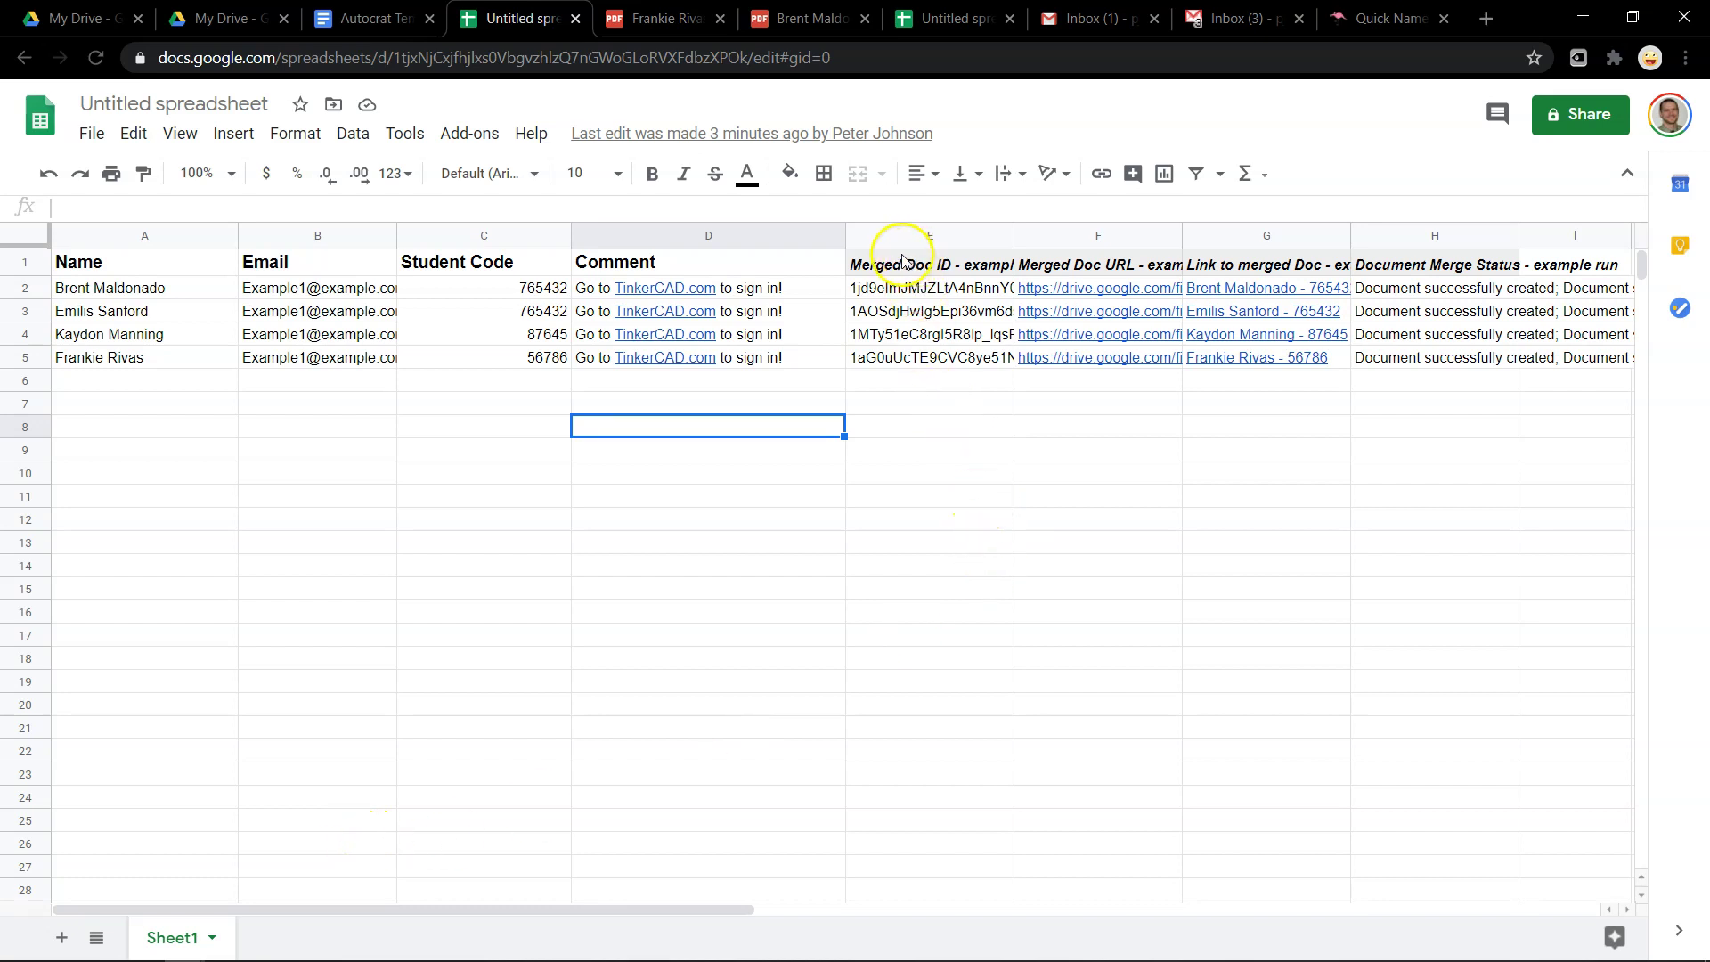
left_click_drag(850, 265, 1410, 361)
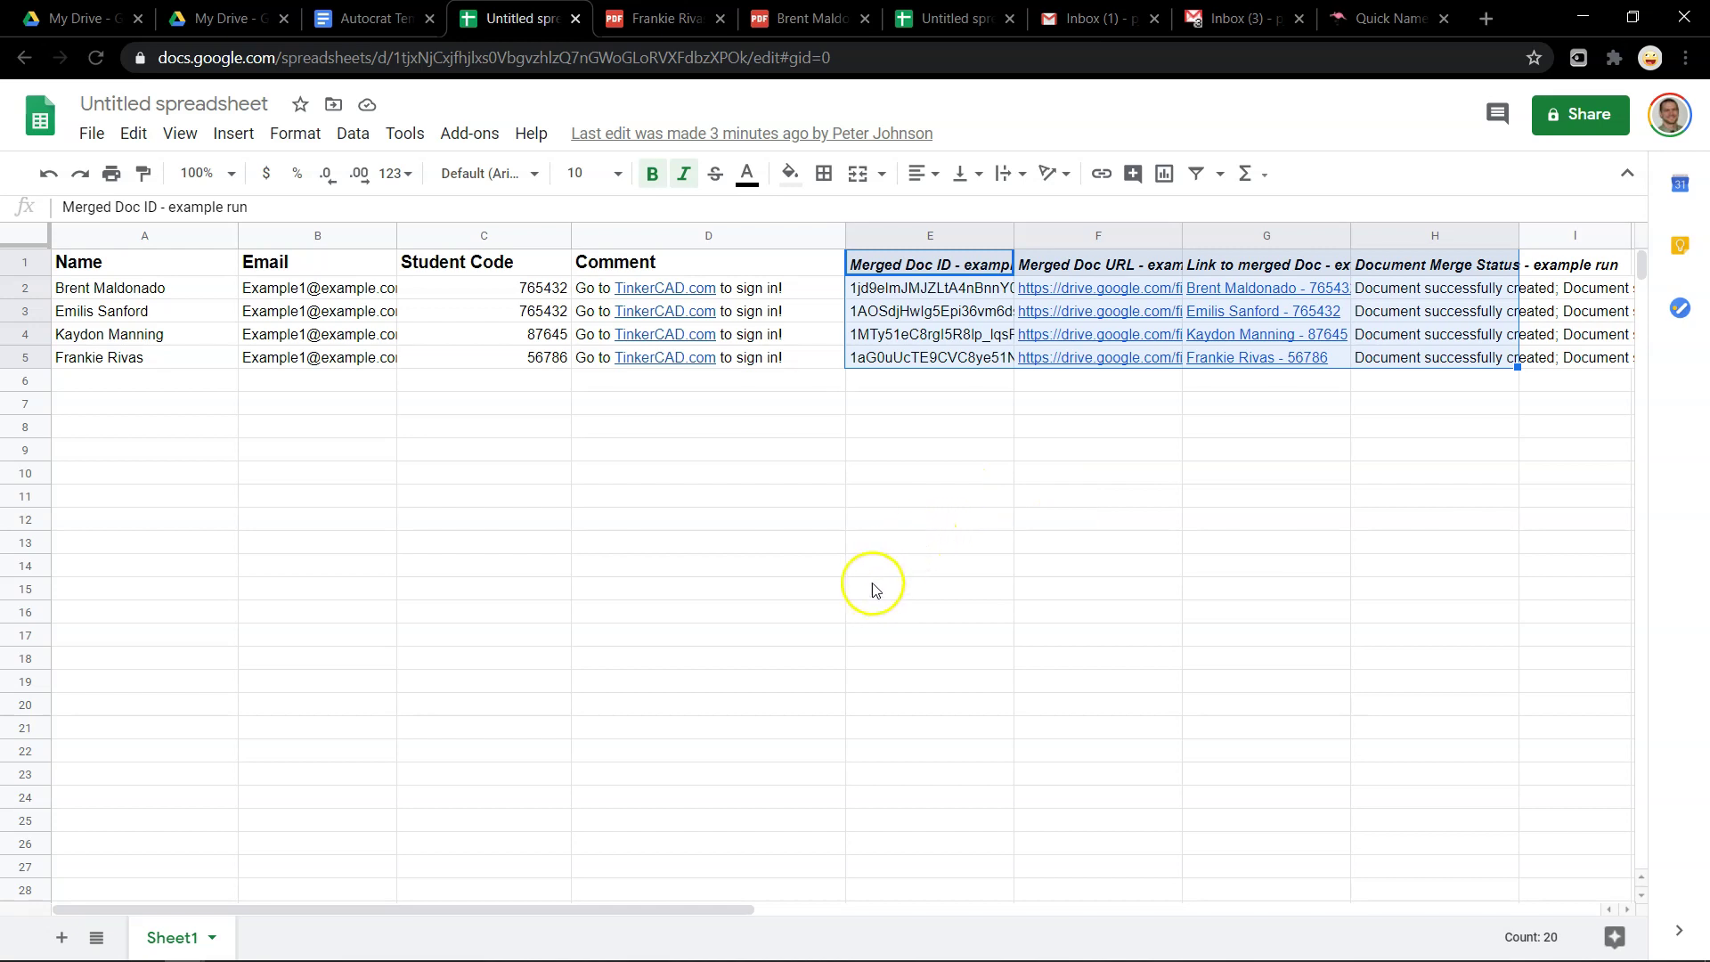